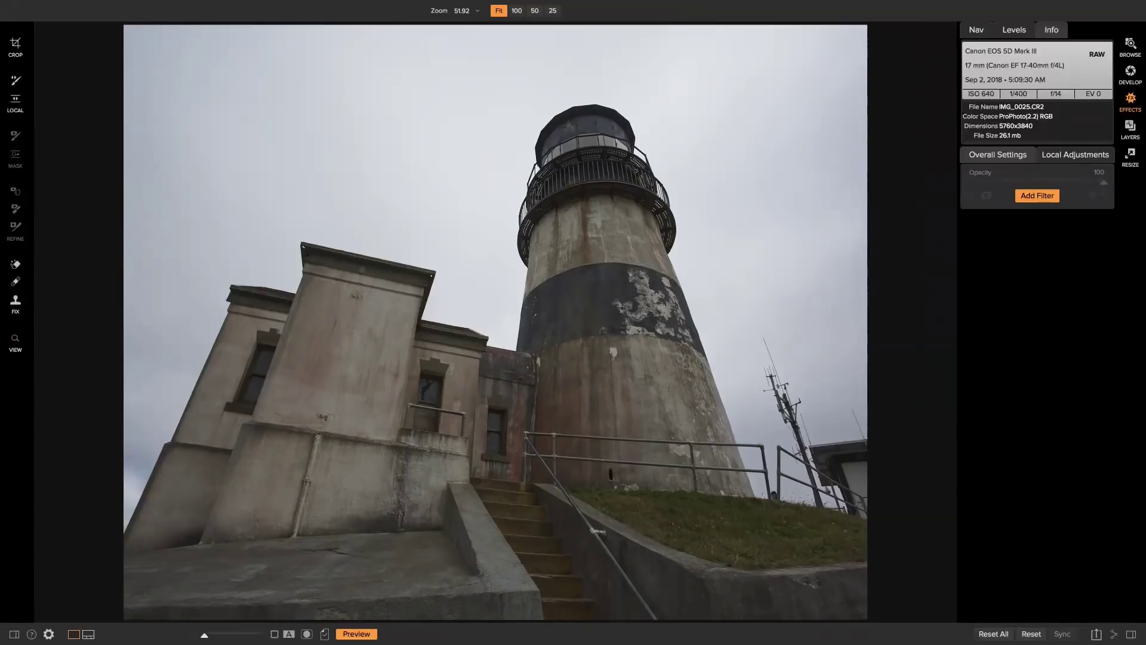
click(1039, 197)
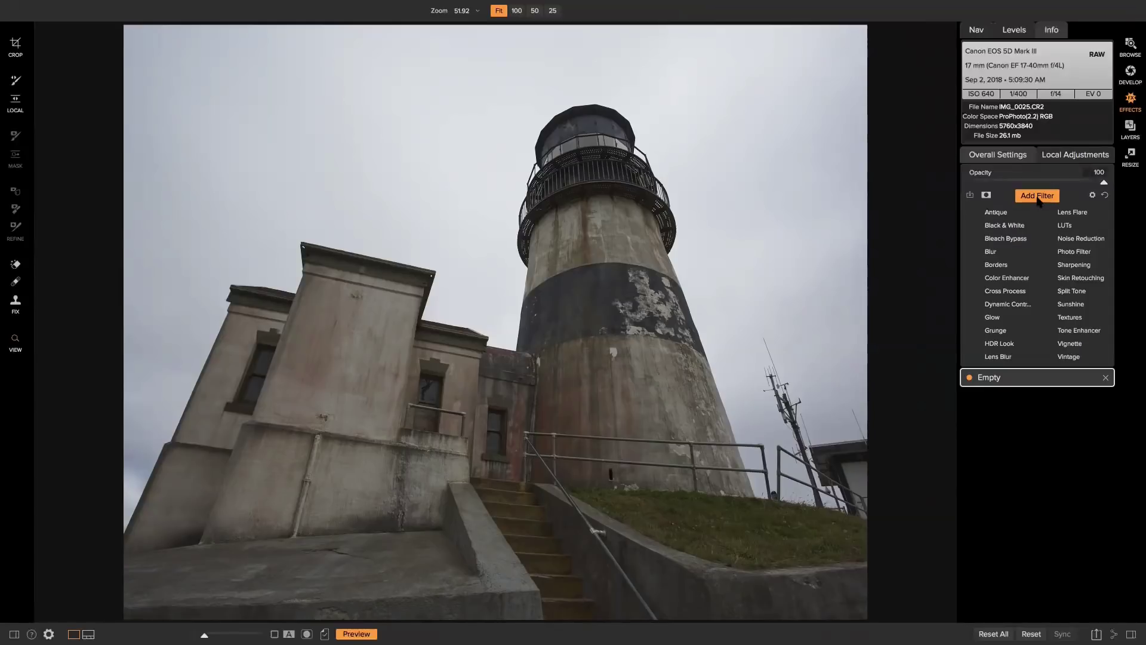
click(1068, 318)
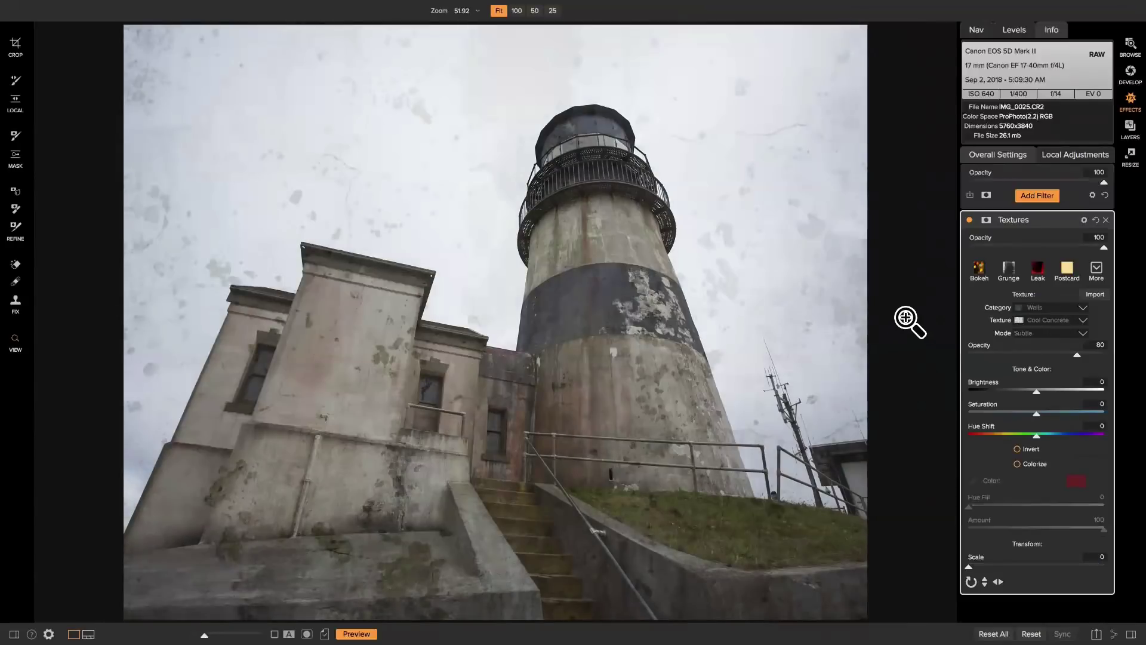
click(987, 221)
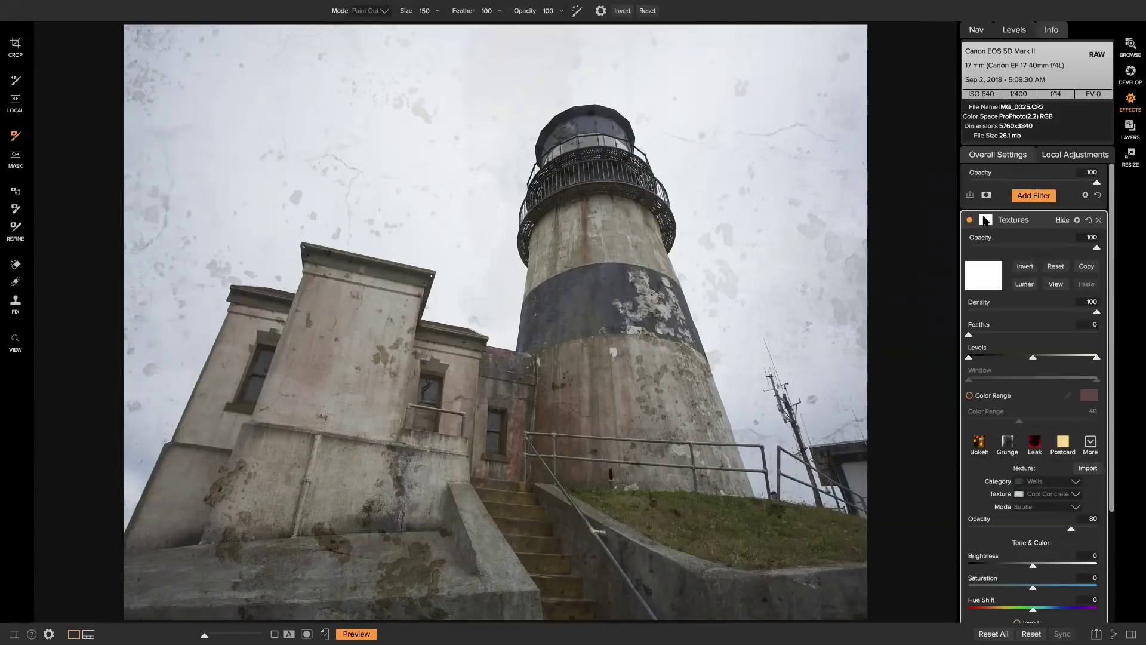
click(986, 221)
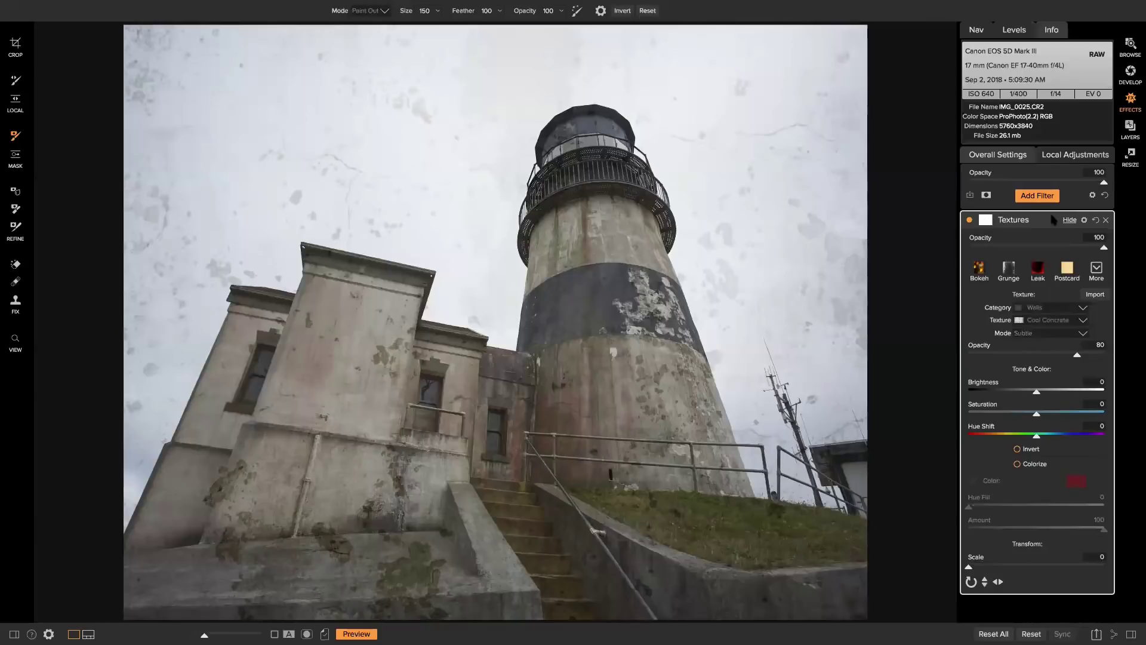
Add a Textures filter to the lighthouse photo and show its mask options
click(1052, 196)
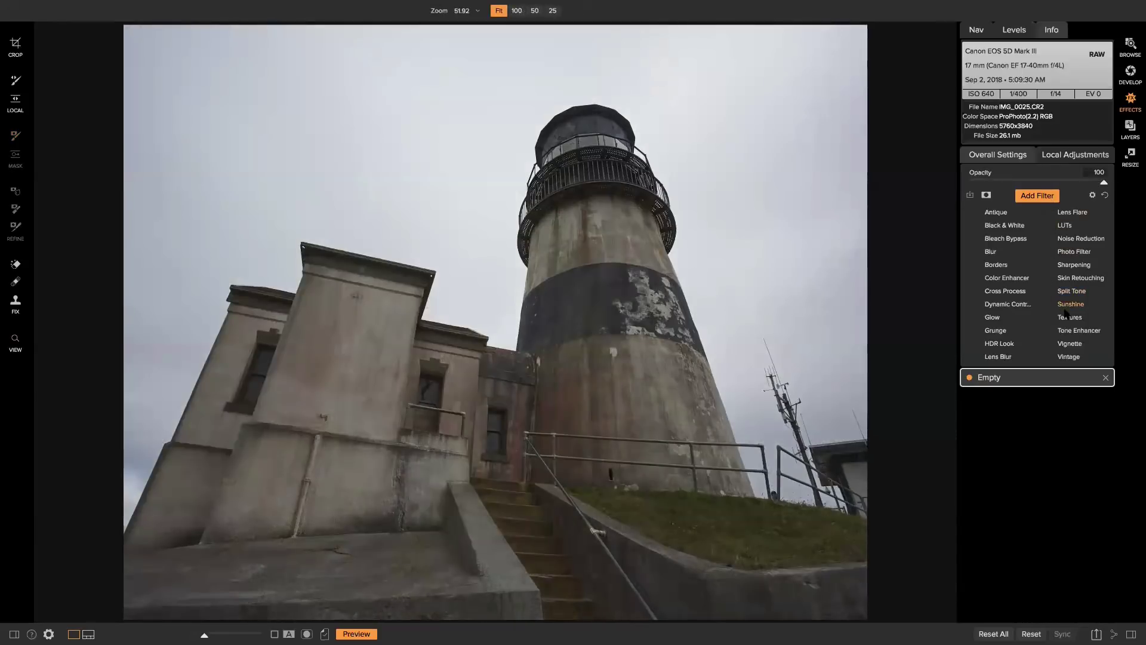
click(1069, 317)
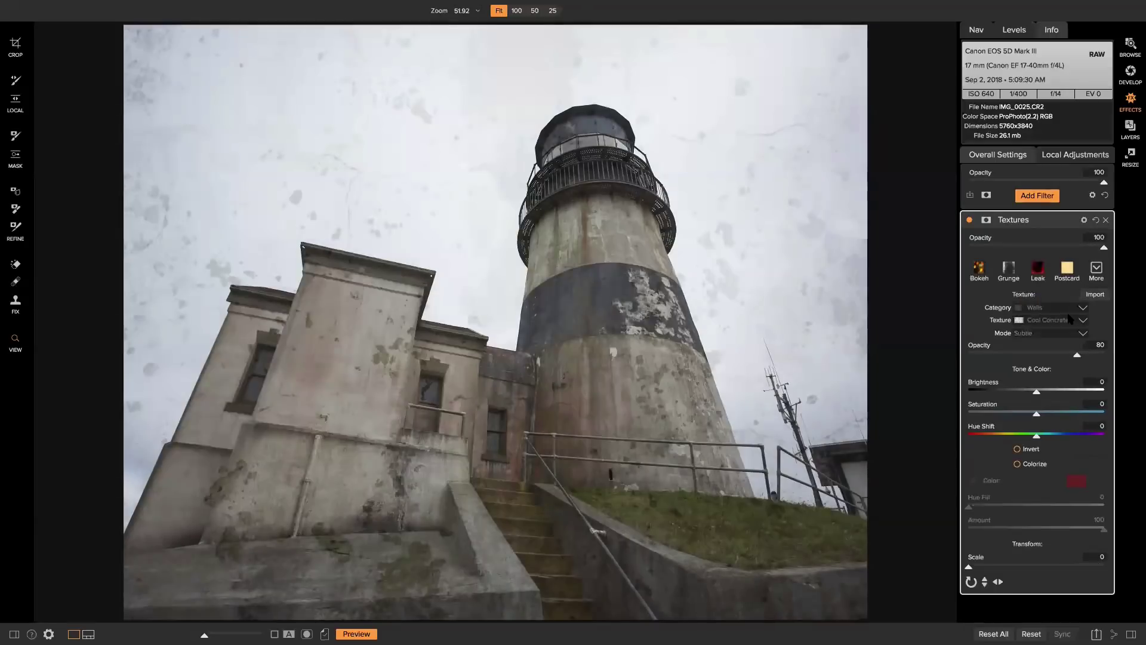
click(987, 220)
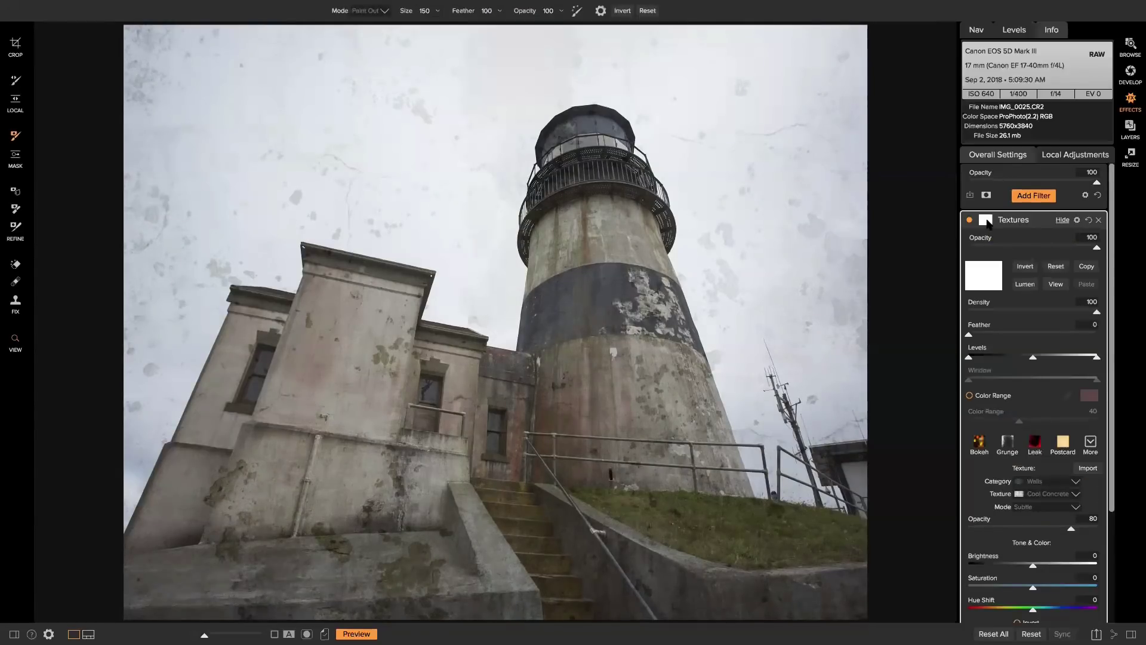
With the mask displayed, paint out a test spot at brush size 500, undo it and return to the photo
click(1057, 284)
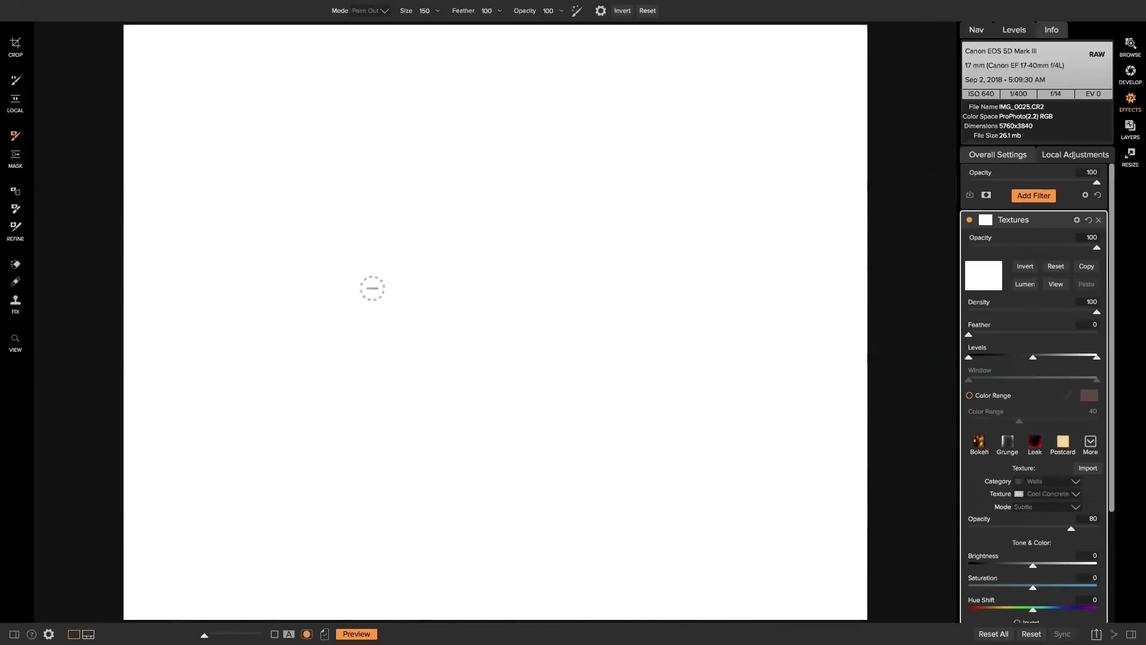
key(bracketright)
key(bracketright)
key(bracketright)
key(bracketright)
key(bracketright)
key(bracketright)
key(bracketright)
click(751, 147)
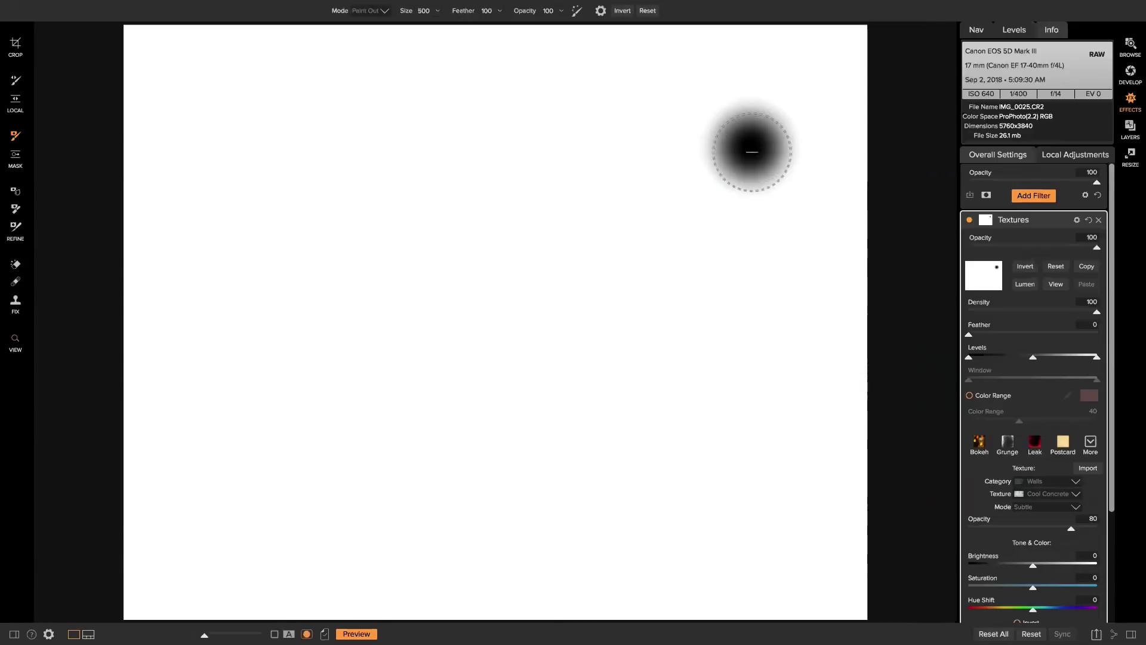
key(ctrl+z)
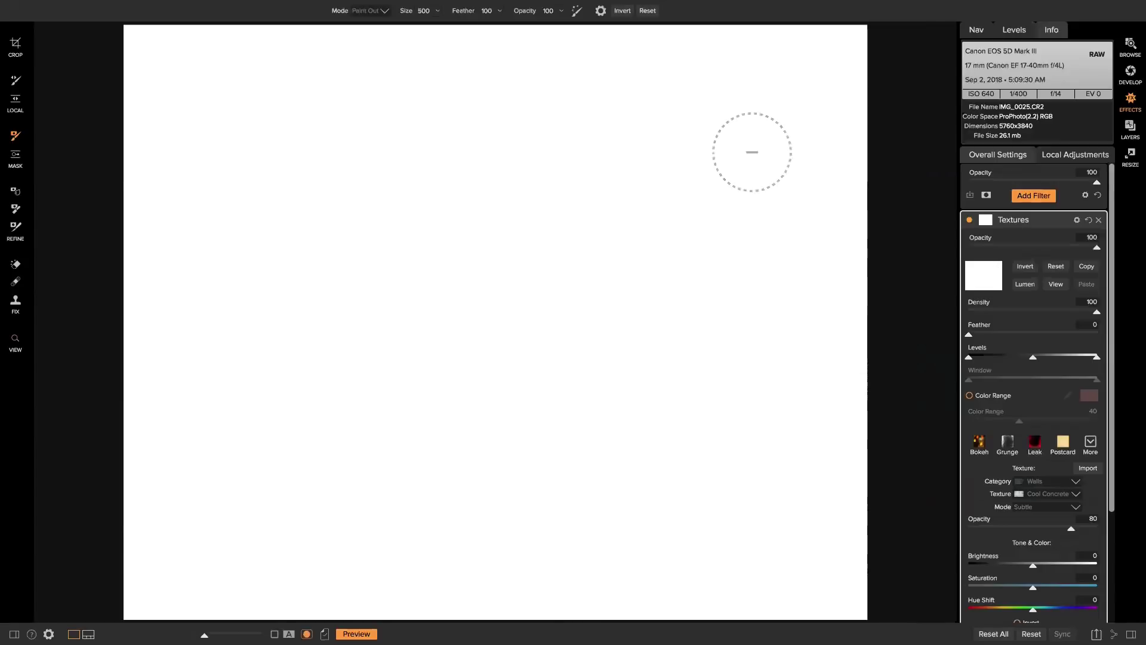
click(1055, 286)
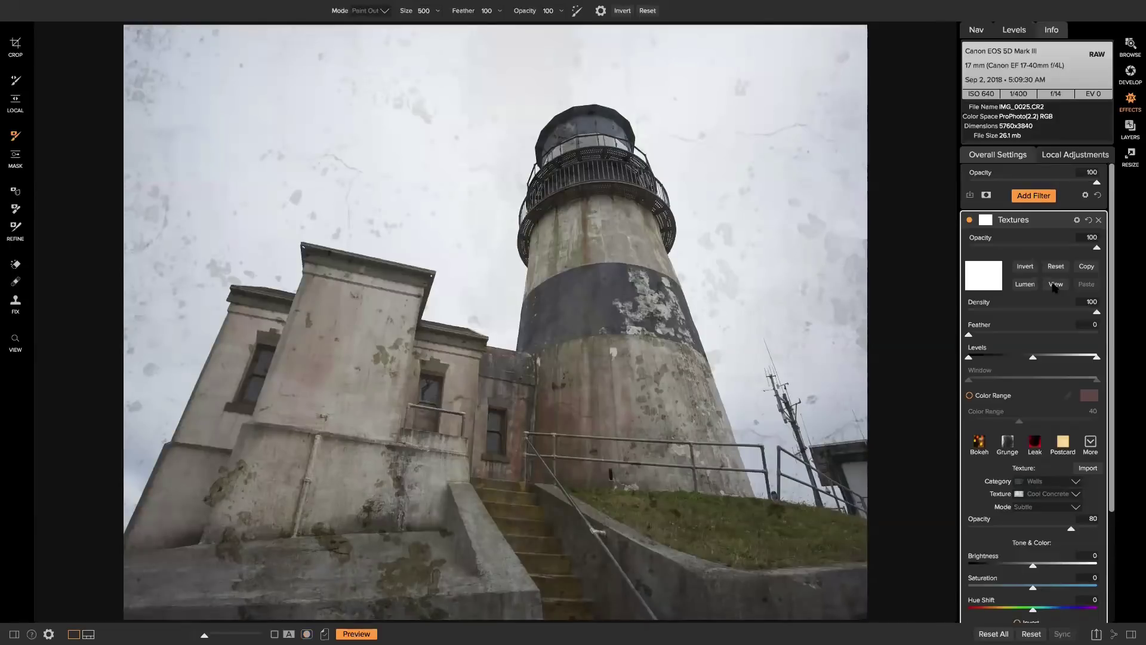
Invert the Textures mask to hide the effect and set the masking brush to Paint In
click(1026, 267)
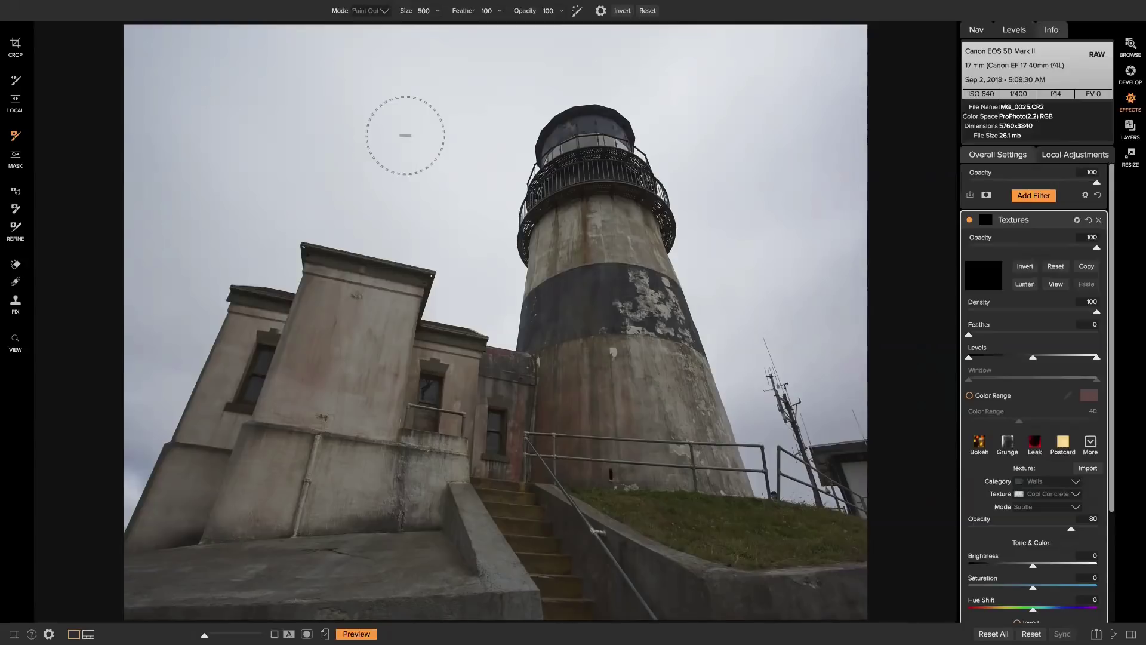
click(372, 12)
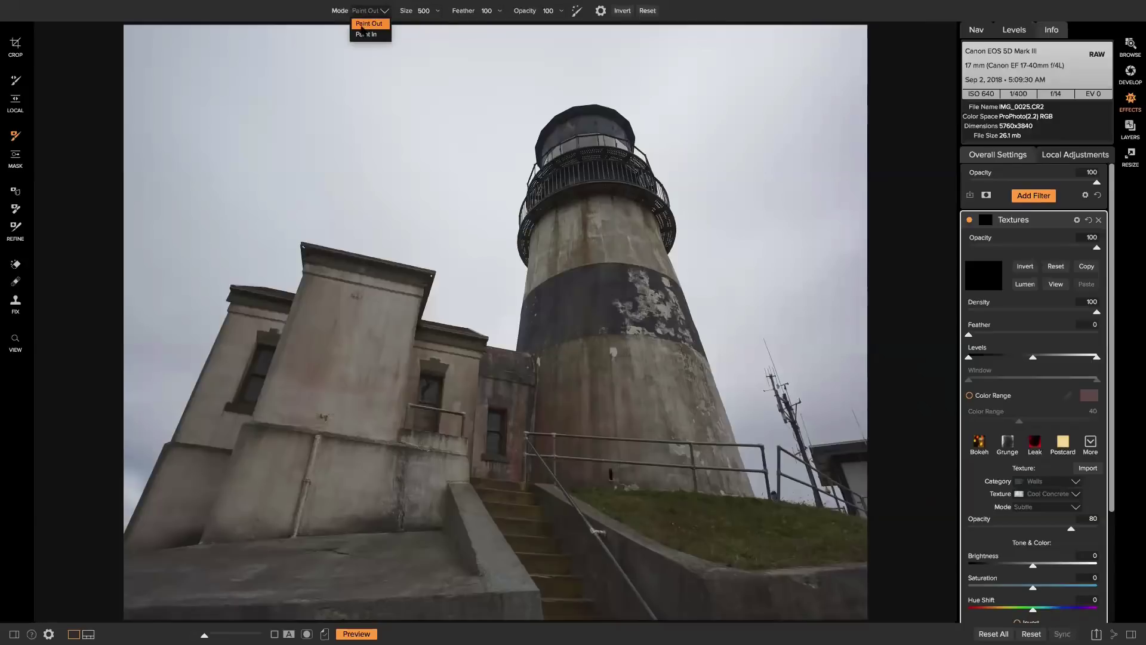
click(355, 34)
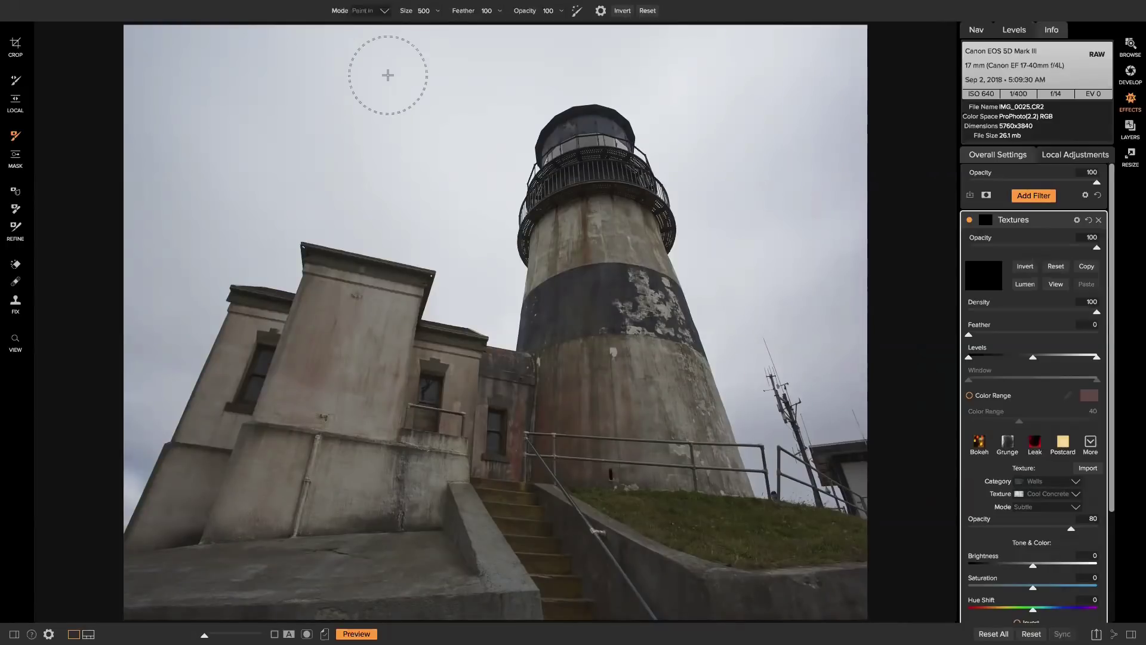
key(x)
key(x)
key(x)
key(x)
Set the masking brush's size to 600
drag(414, 20, 400, 21)
click(425, 12)
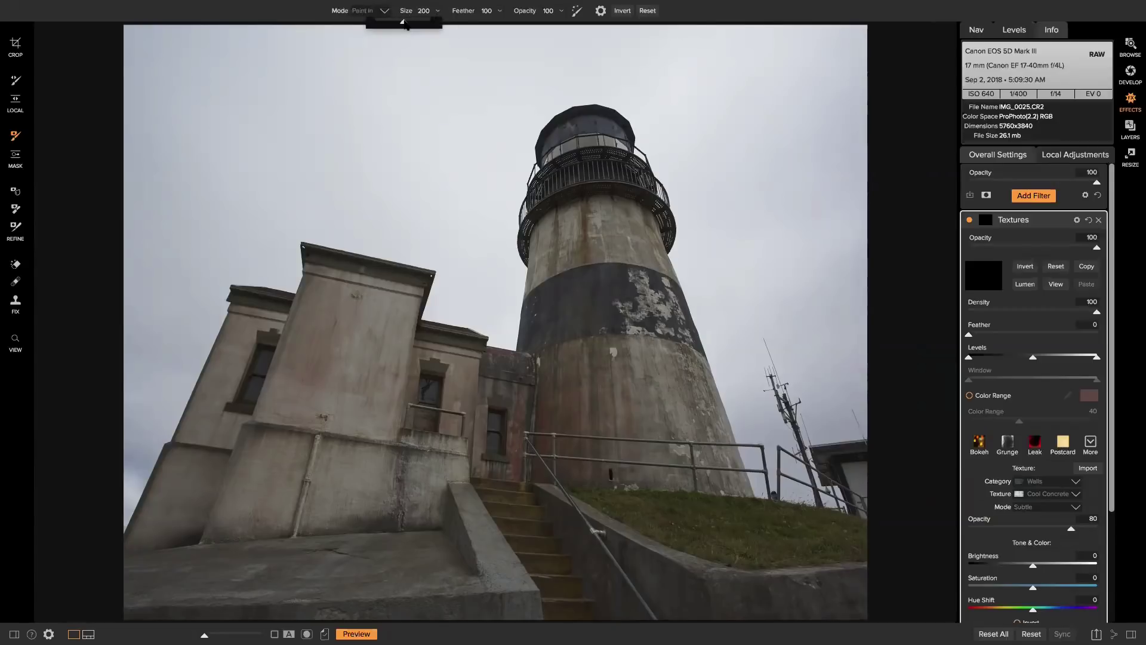
drag(404, 22, 415, 22)
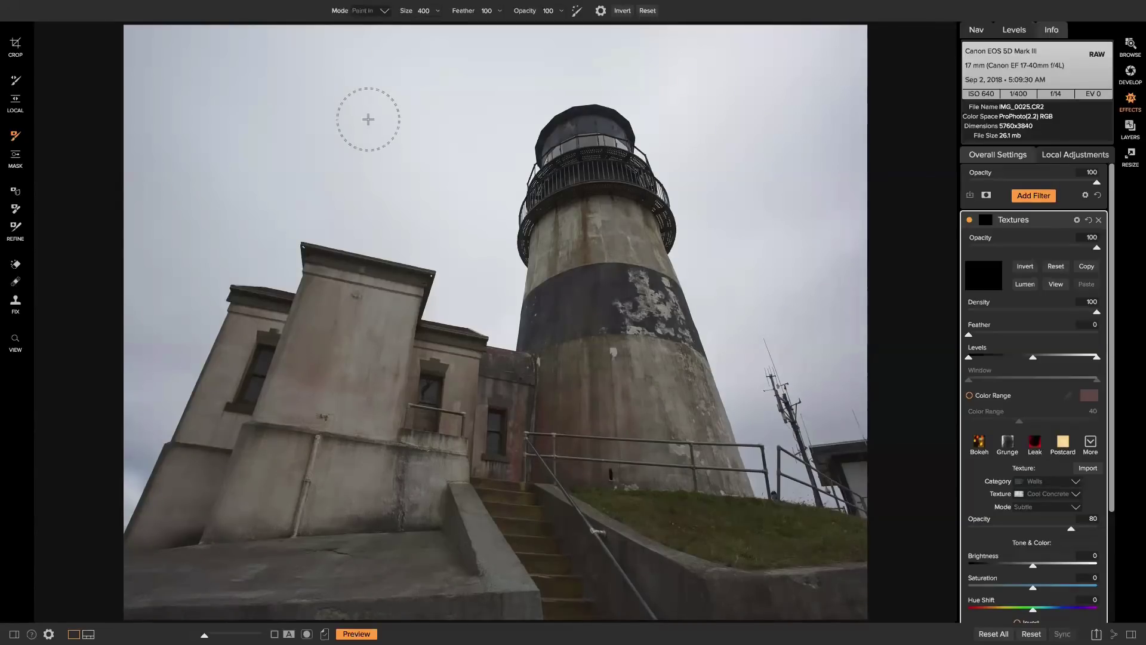
key(bracketleft)
key(bracketleft)
key(bracketright)
key(bracketright)
key(bracketright)
key(bracketright)
key(bracketright)
key(bracketright)
key(bracketright)
key(bracketright)
Set the brush feather to 0 and paint a hard-edged texture spot into the sky left of the lighthouse
drag(465, 20, 328, 18)
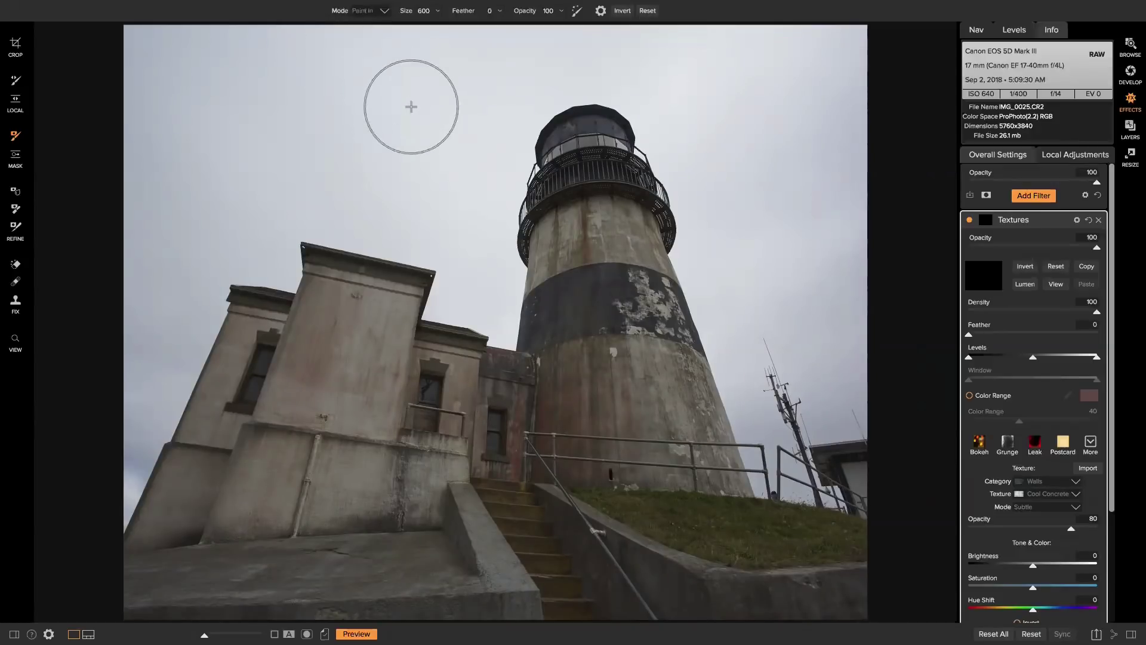
drag(412, 107, 414, 106)
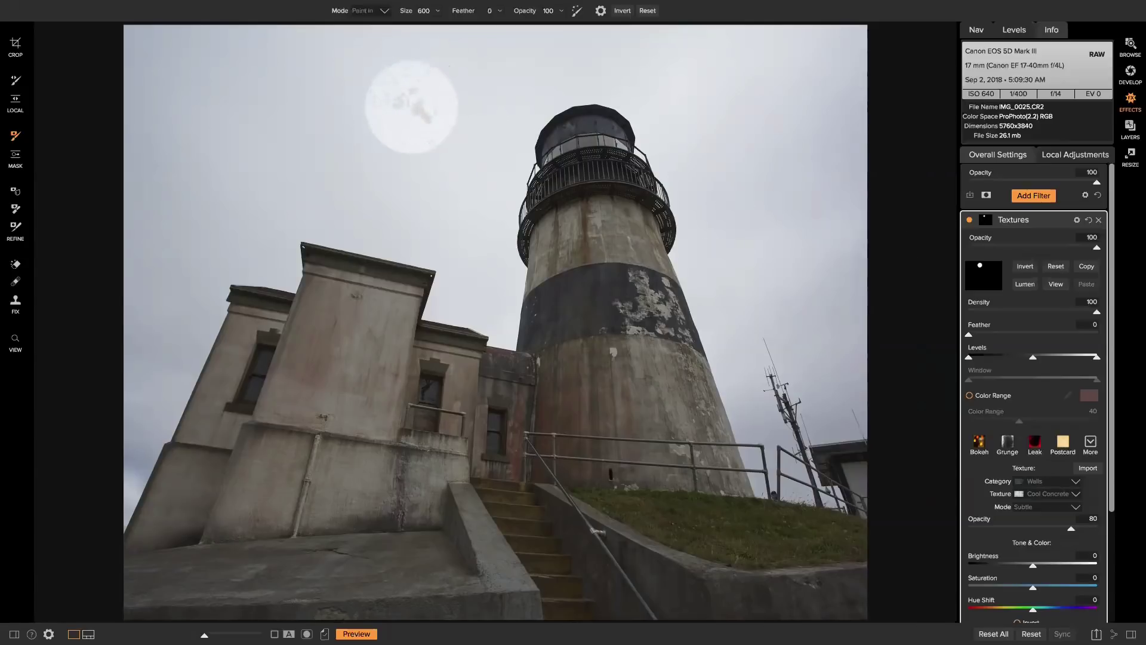
Change the texture to Clouds 4 from the Natural category and set its blending mode to Darker
click(1055, 483)
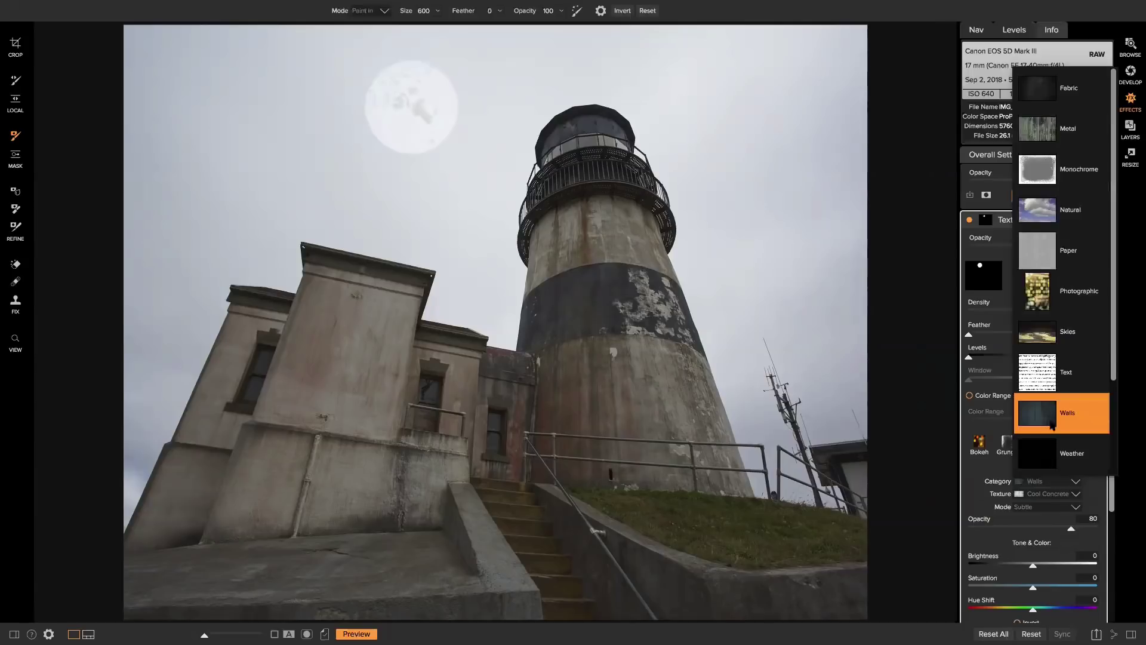
click(1053, 223)
click(1072, 493)
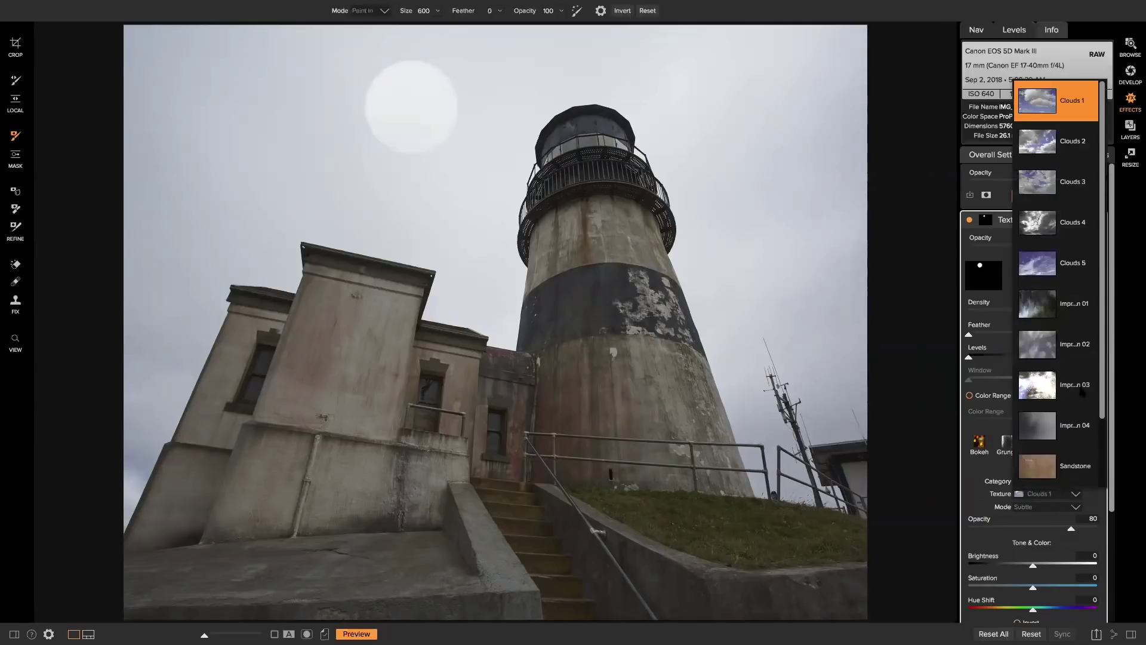
click(1070, 231)
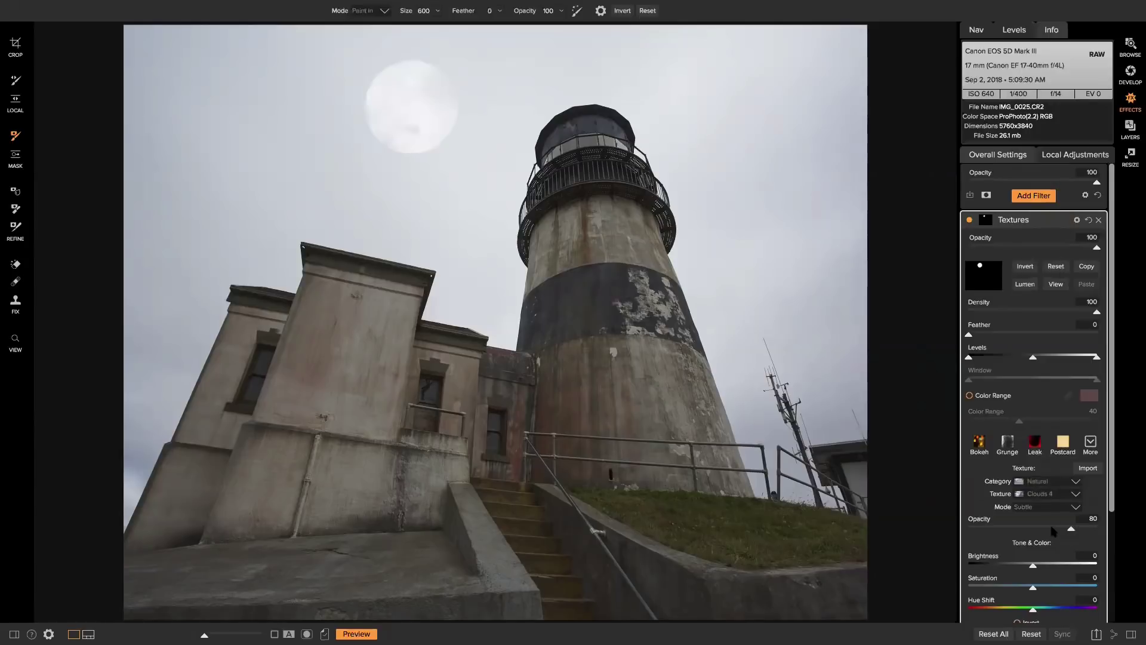
click(1053, 508)
click(1048, 551)
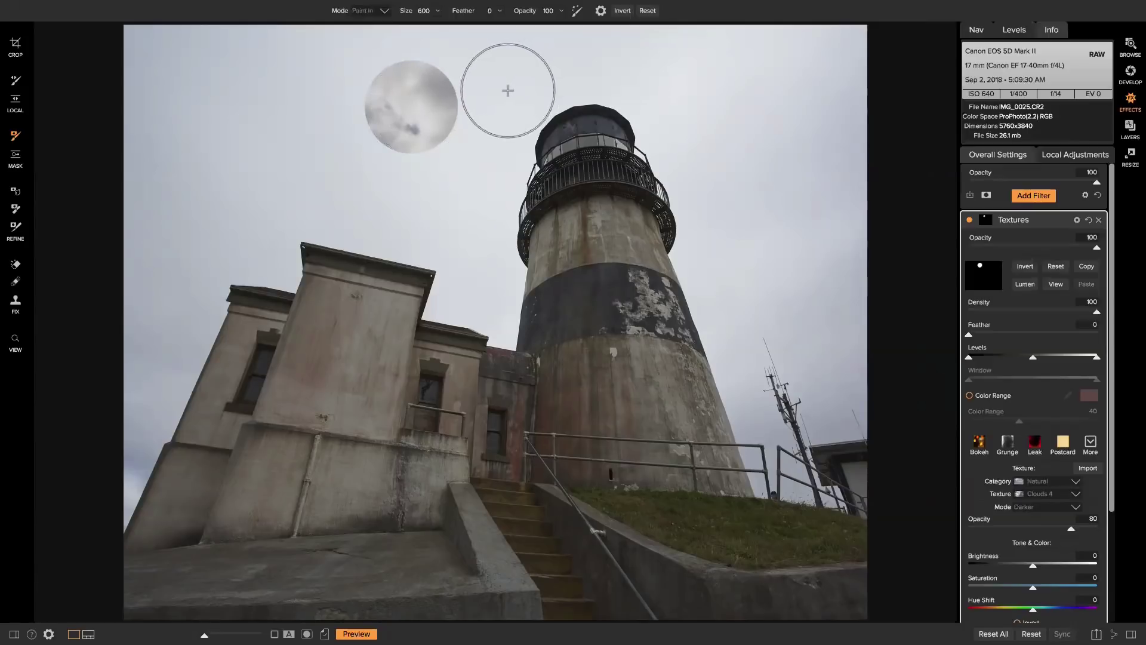
Paint test strokes into the sky with brush feather 53 and 100, and reset and invert the mask to black
drag(469, 17, 515, 19)
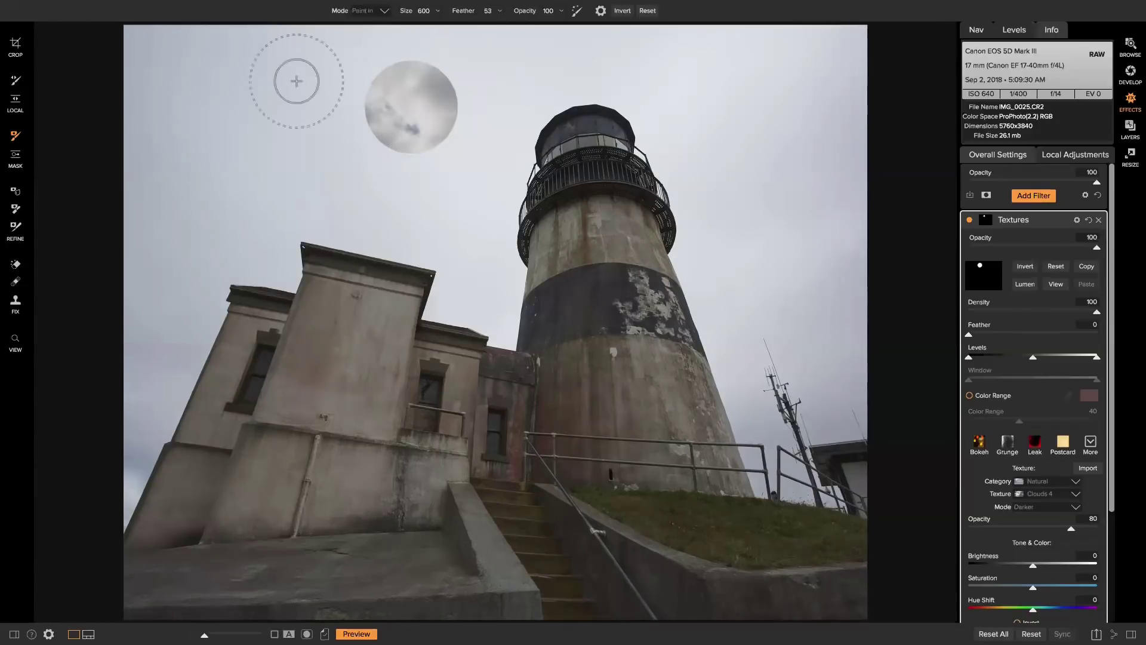
drag(223, 102, 292, 142)
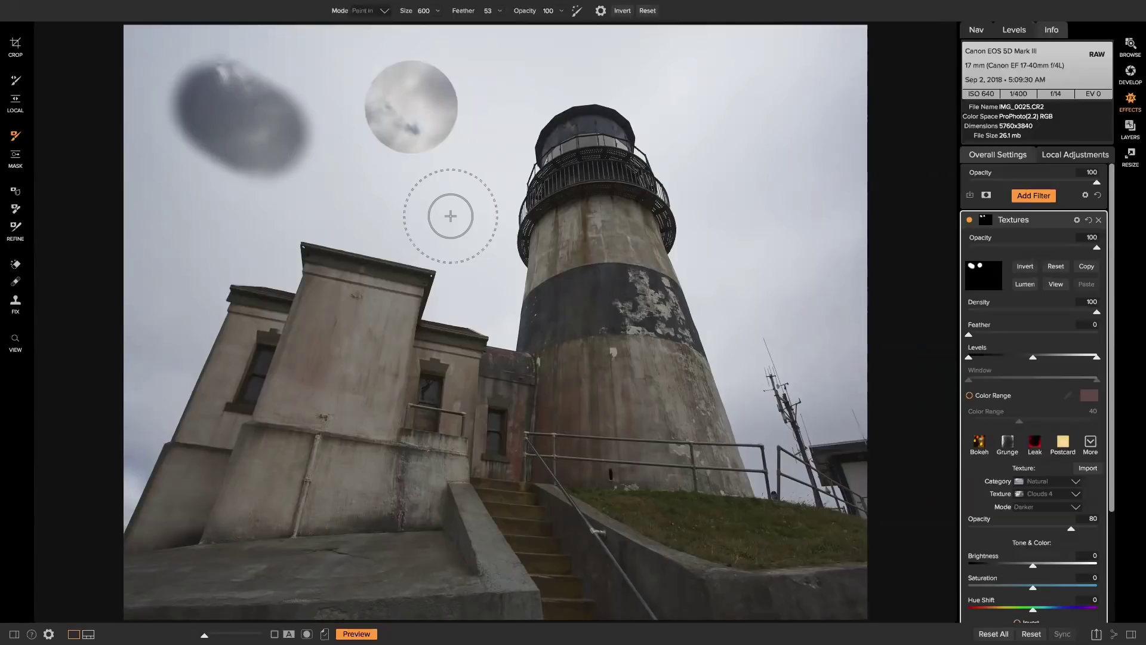
drag(484, 13, 526, 18)
drag(735, 116, 787, 203)
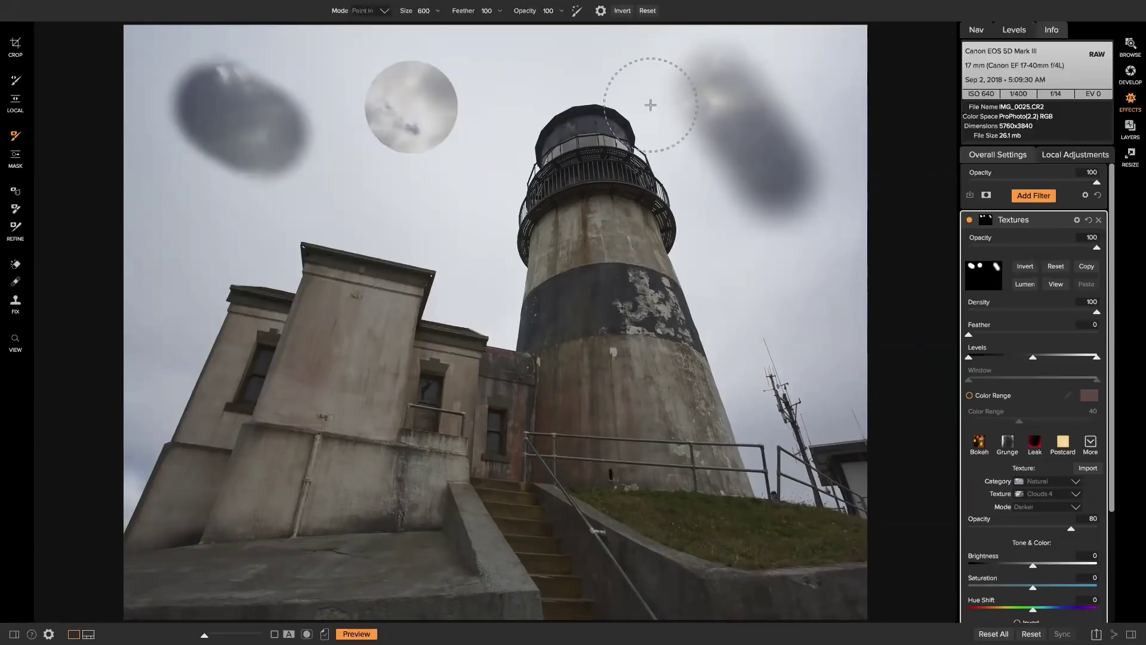
click(1057, 267)
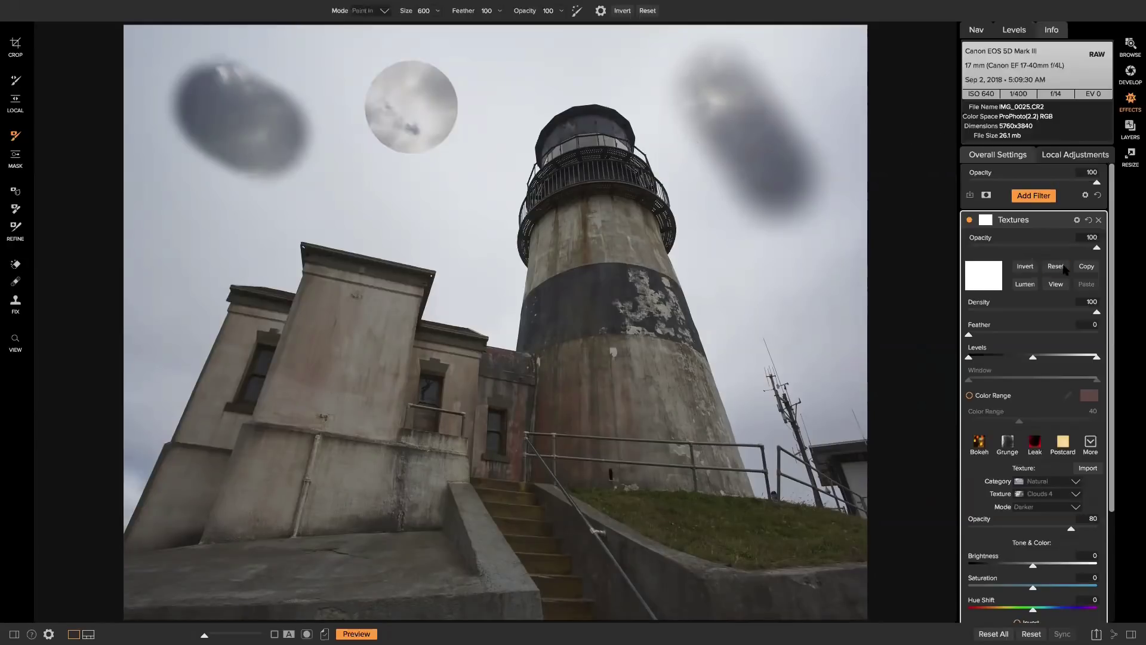
click(1025, 267)
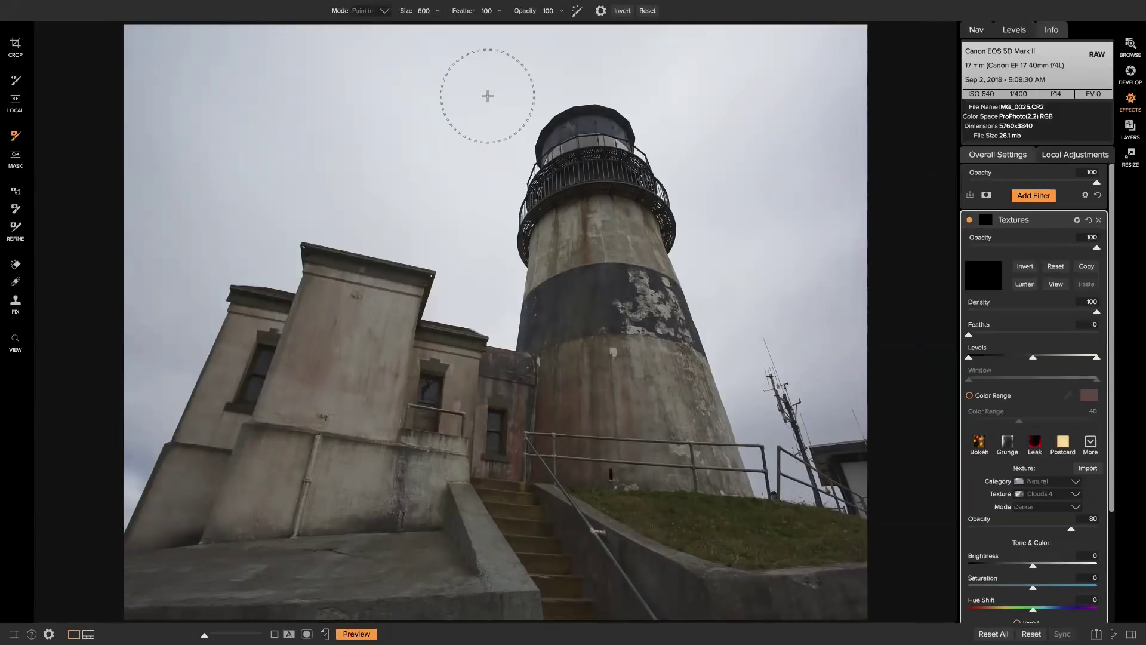
With the mask displayed, paint an upper stroke at brush opacity 45 and a lower stroke at opacity 100
drag(532, 16, 489, 13)
click(1056, 284)
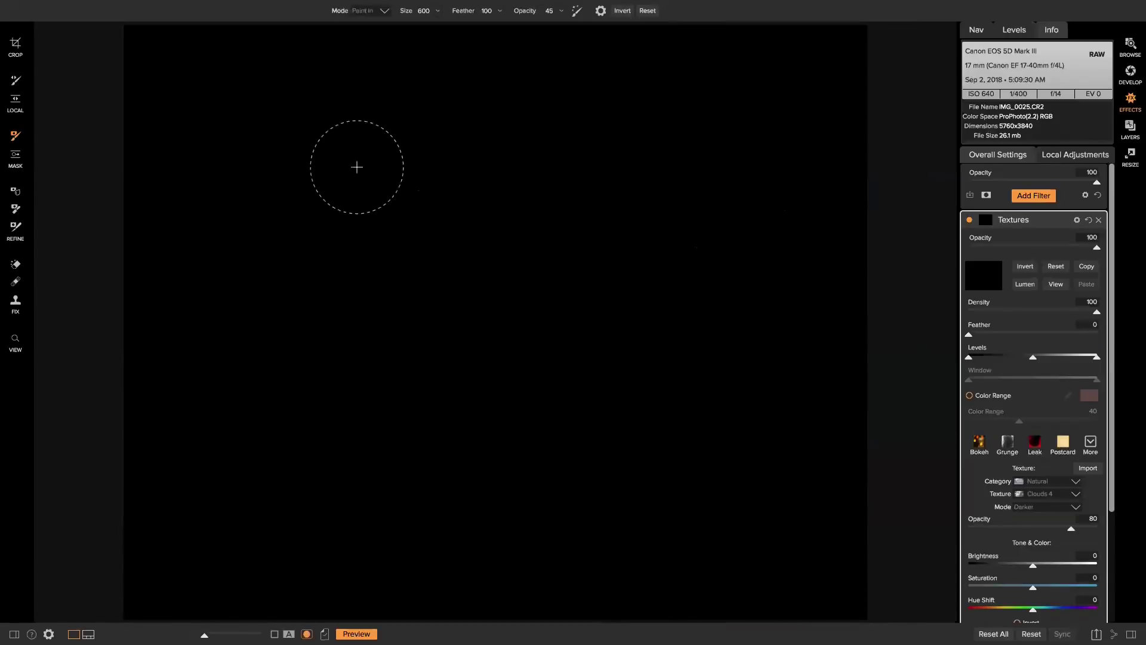
mouse_move(284, 136)
mouse_down()
mouse_move(686, 187)
mouse_move(364, 185)
mouse_move(250, 159)
mouse_move(351, 154)
mouse_move(374, 179)
mouse_up()
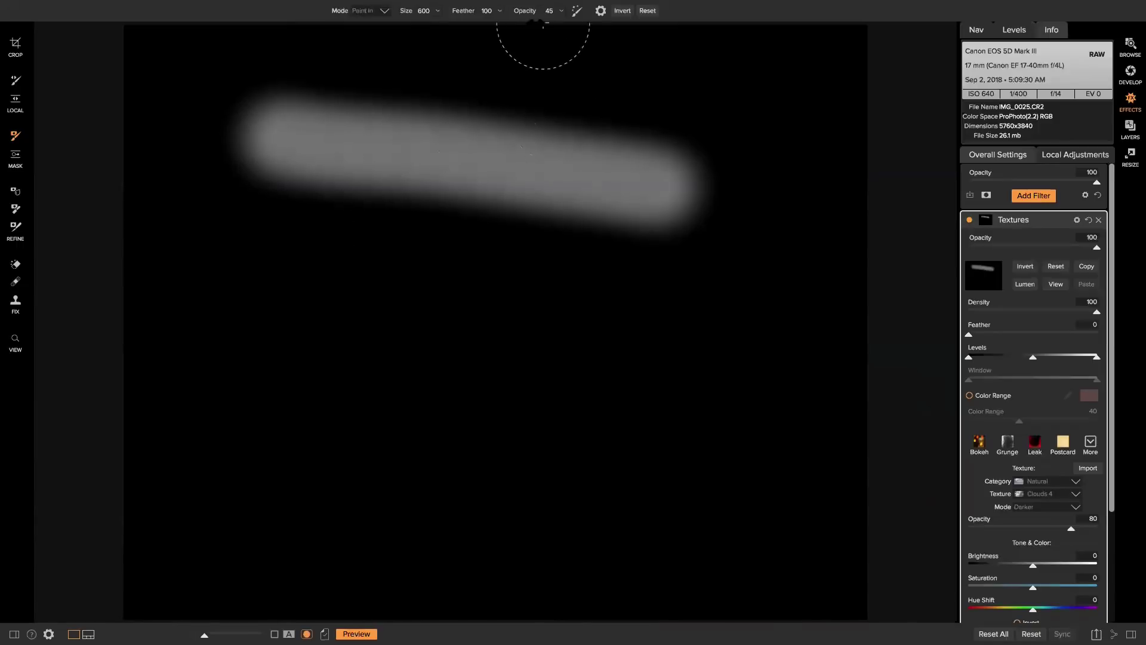
drag(529, 17, 657, 21)
drag(233, 274, 271, 276)
drag(453, 294, 700, 335)
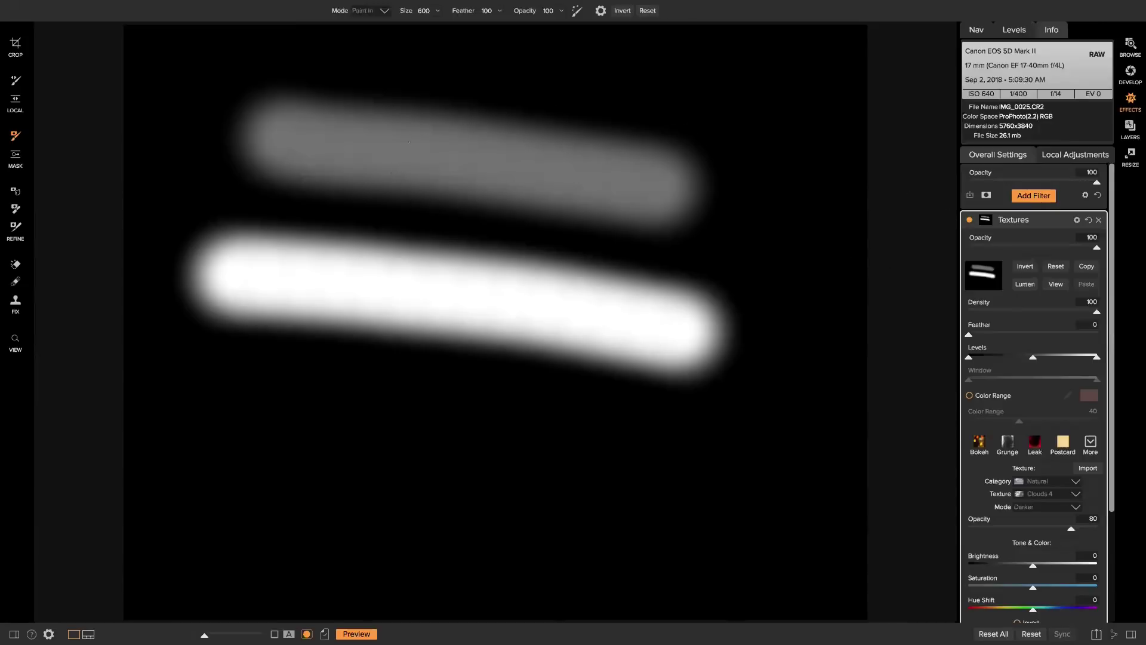
Return to the photo view and reset the Textures mask to clear the painted strokes
click(1058, 285)
click(1057, 285)
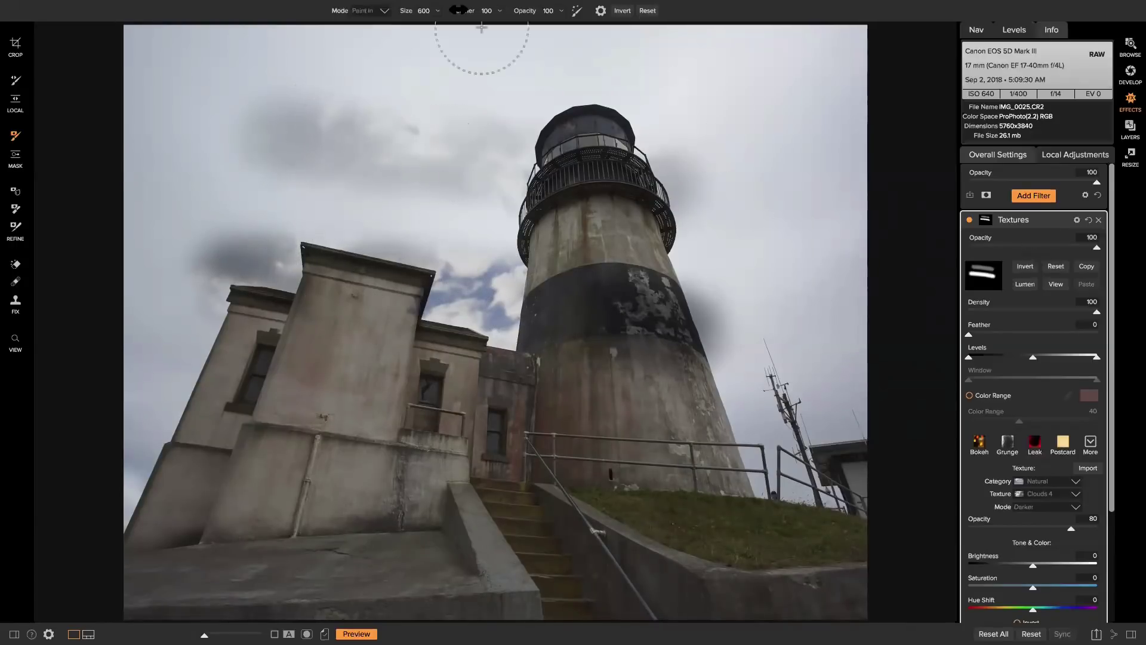
click(1052, 270)
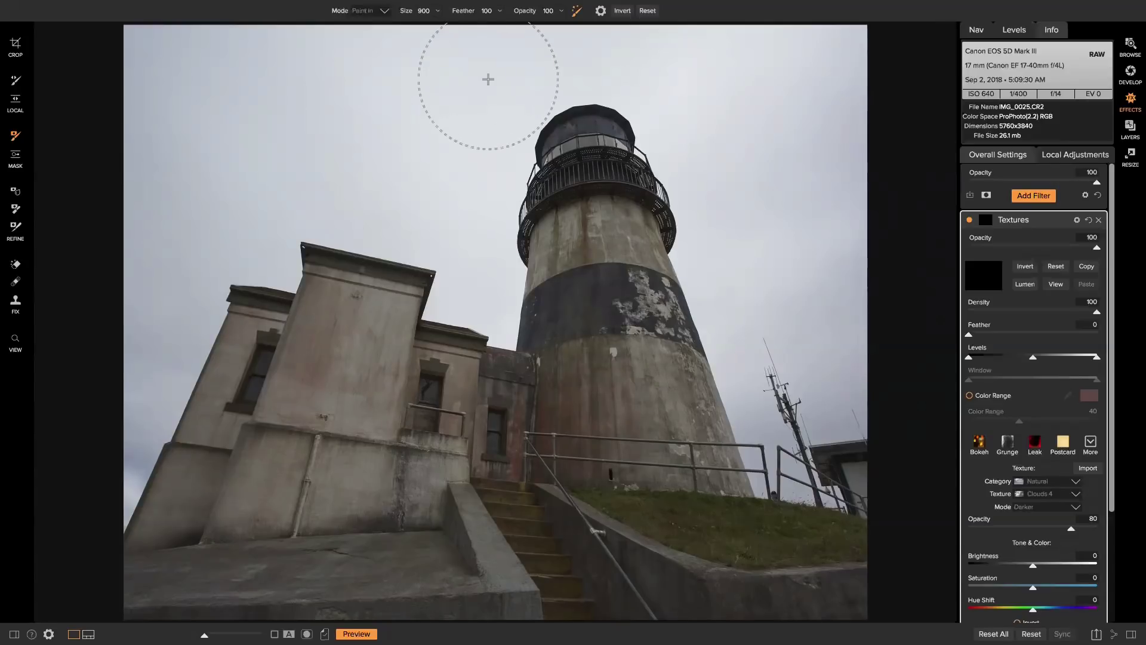
Paint the cloud texture into the sky around both sides and the top of the tower with brush size 900, feather 100, opacity 100
key(bracketright)
key(bracketright)
key(bracketright)
click(713, 283)
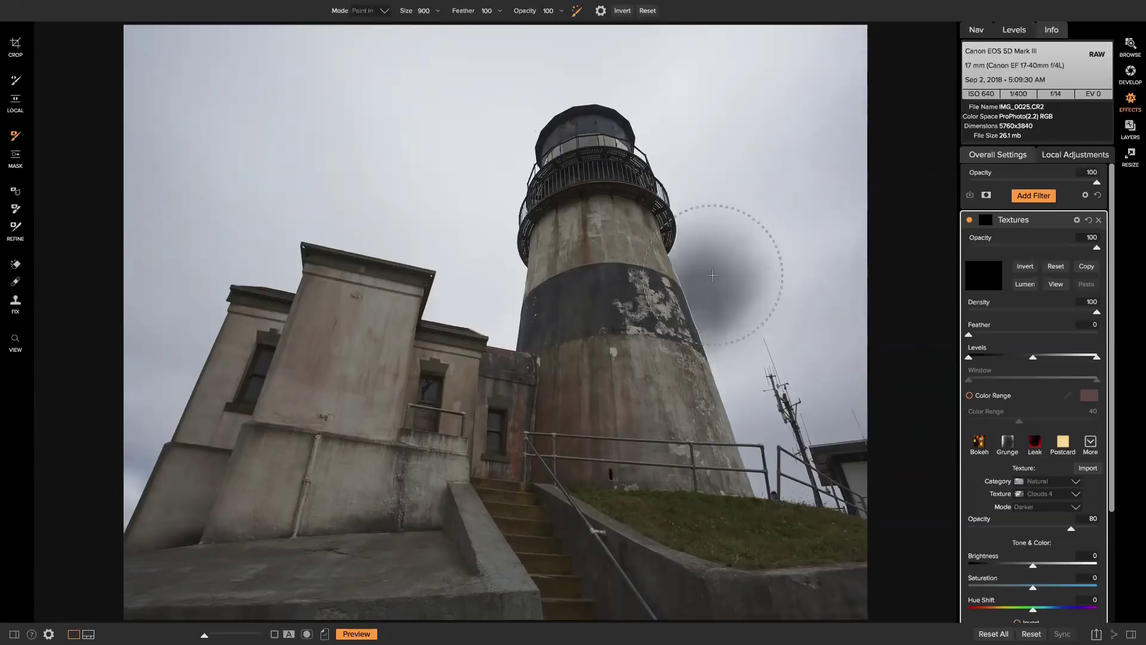
mouse_move(712, 182)
mouse_down()
mouse_move(693, 138)
mouse_move(615, 95)
mouse_move(522, 85)
mouse_move(491, 147)
mouse_move(430, 205)
mouse_move(472, 125)
mouse_up()
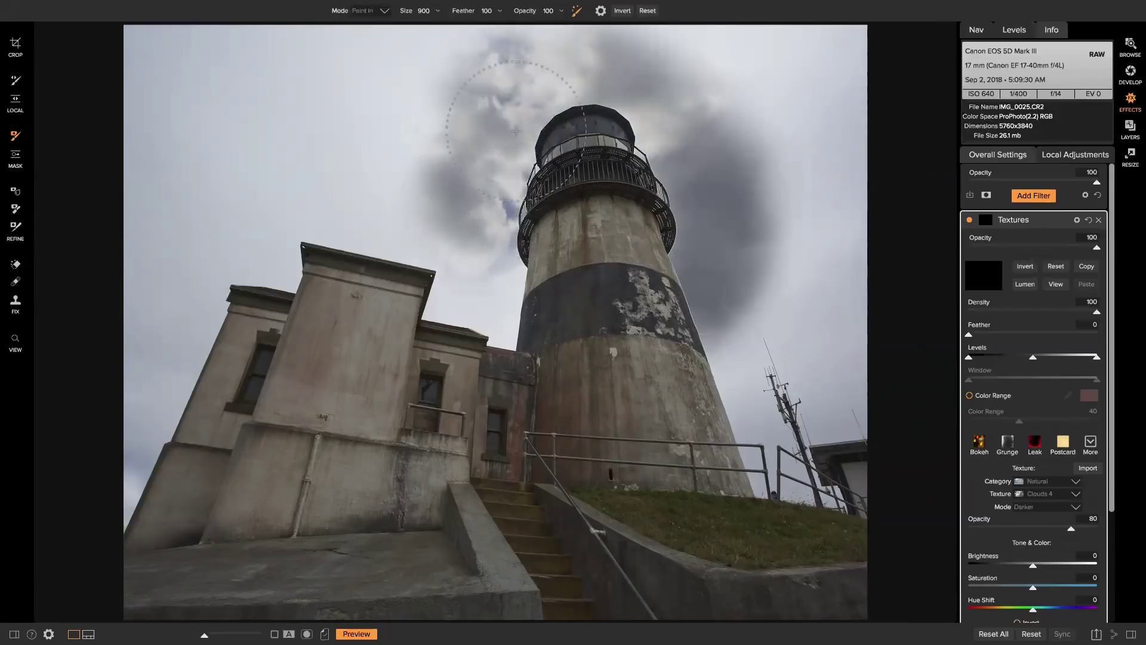
mouse_move(626, 70)
mouse_down()
mouse_move(673, 128)
mouse_move(671, 152)
mouse_move(704, 213)
mouse_move(716, 364)
mouse_move(751, 402)
mouse_up()
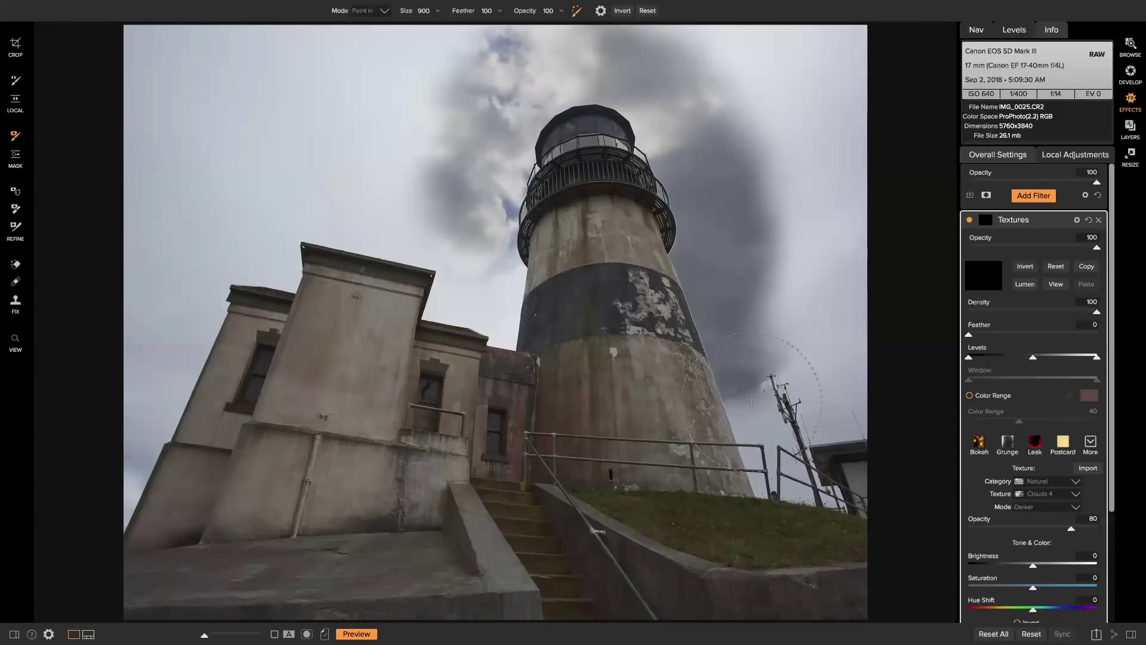
mouse_move(766, 281)
mouse_down()
mouse_move(789, 233)
mouse_move(759, 131)
mouse_move(675, 54)
mouse_move(502, 167)
mouse_move(478, 218)
mouse_move(495, 325)
mouse_move(459, 268)
mouse_move(442, 292)
mouse_move(430, 257)
mouse_move(470, 194)
mouse_up()
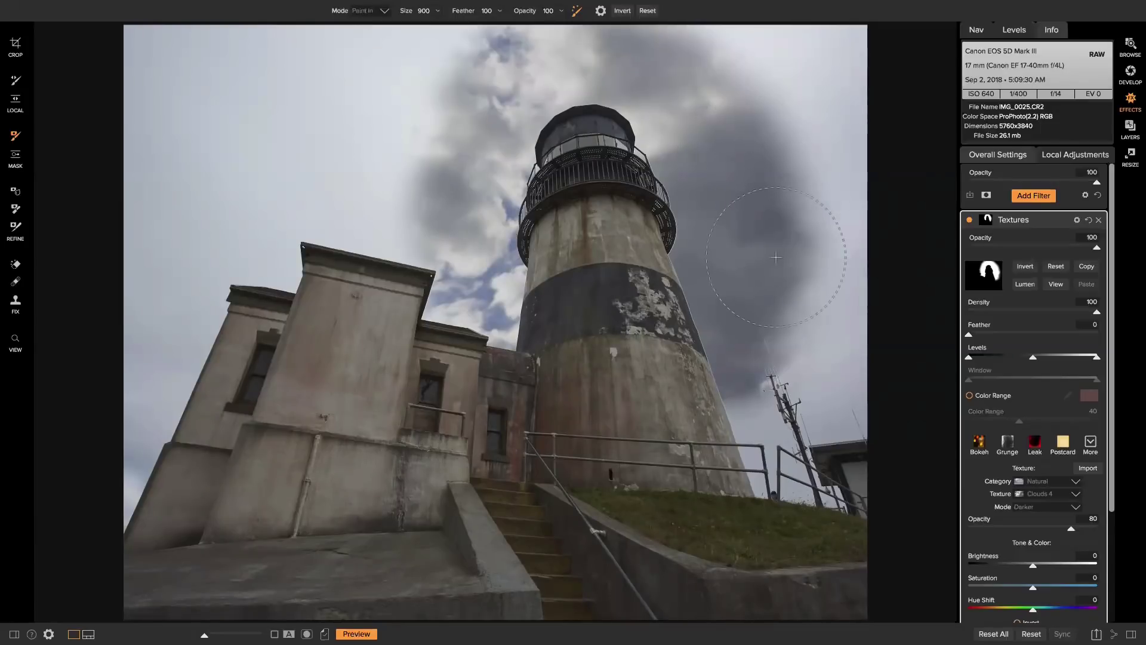
Extend the painted clouds across the rest of the sky to the right of the tower, down behind the antenna
click(803, 179)
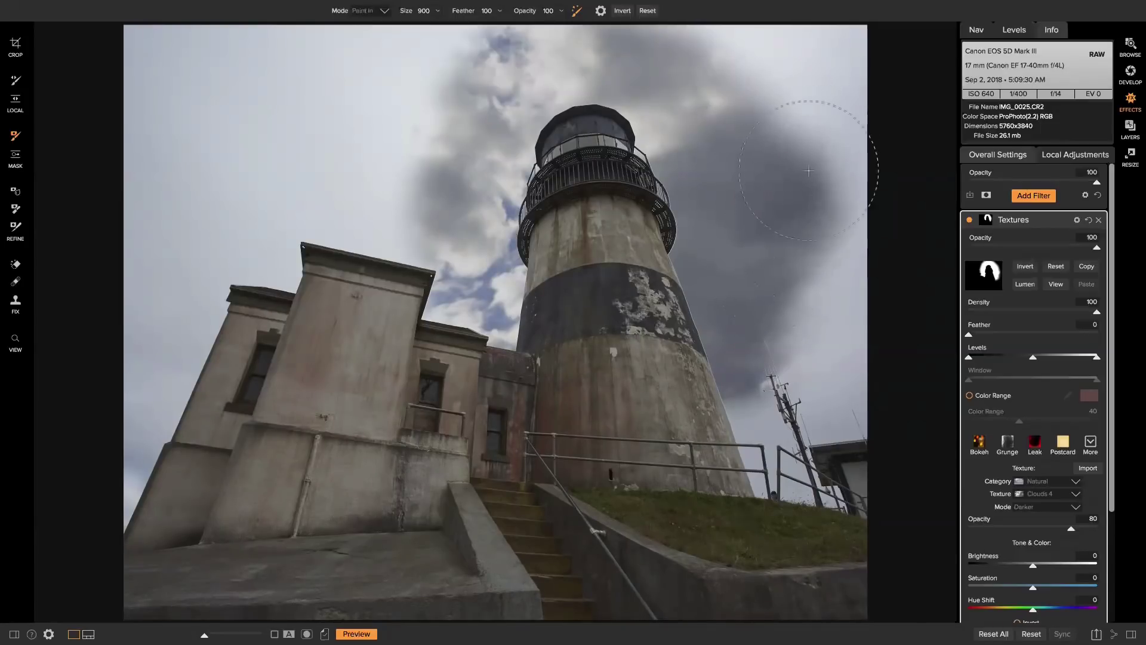
mouse_move(809, 171)
mouse_down()
mouse_move(799, 62)
mouse_move(649, 41)
mouse_move(869, 55)
mouse_move(854, 157)
mouse_move(807, 144)
mouse_move(804, 342)
mouse_move(823, 369)
mouse_move(823, 404)
mouse_move(842, 415)
mouse_move(745, 415)
mouse_move(772, 459)
mouse_move(800, 474)
mouse_move(783, 469)
mouse_move(839, 494)
mouse_up()
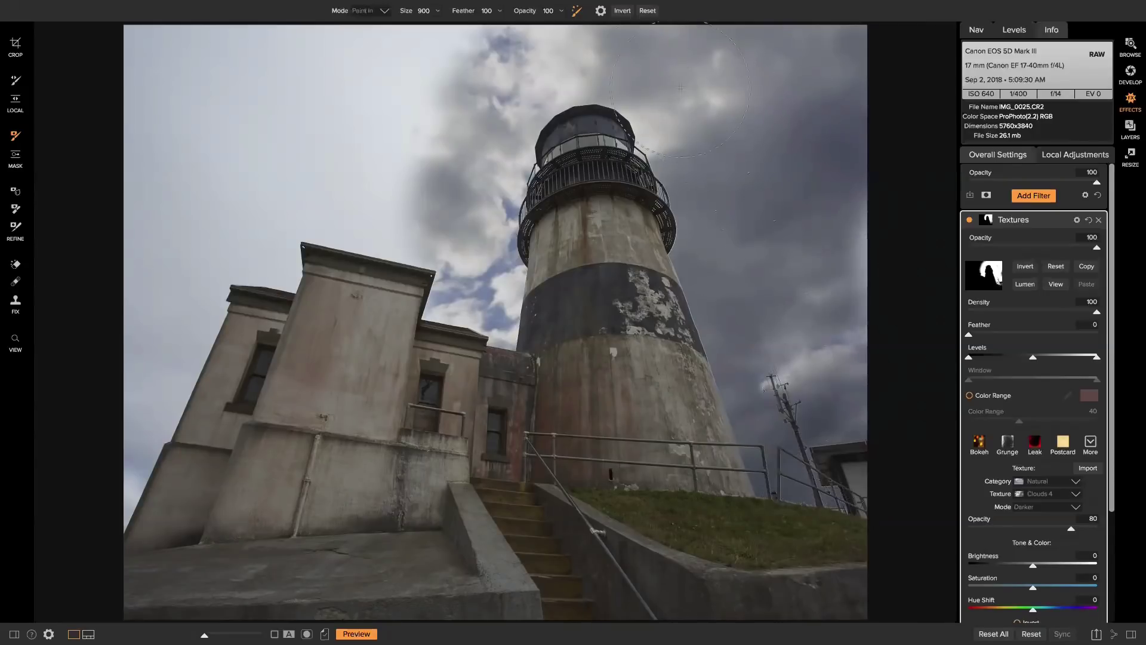
Paint the clouds across the sky on the left, down to the building's roofline, and touch up gaps around the tower
mouse_move(480, 61)
mouse_down()
mouse_move(165, 106)
mouse_move(219, 58)
mouse_move(155, 36)
mouse_move(382, 36)
mouse_up()
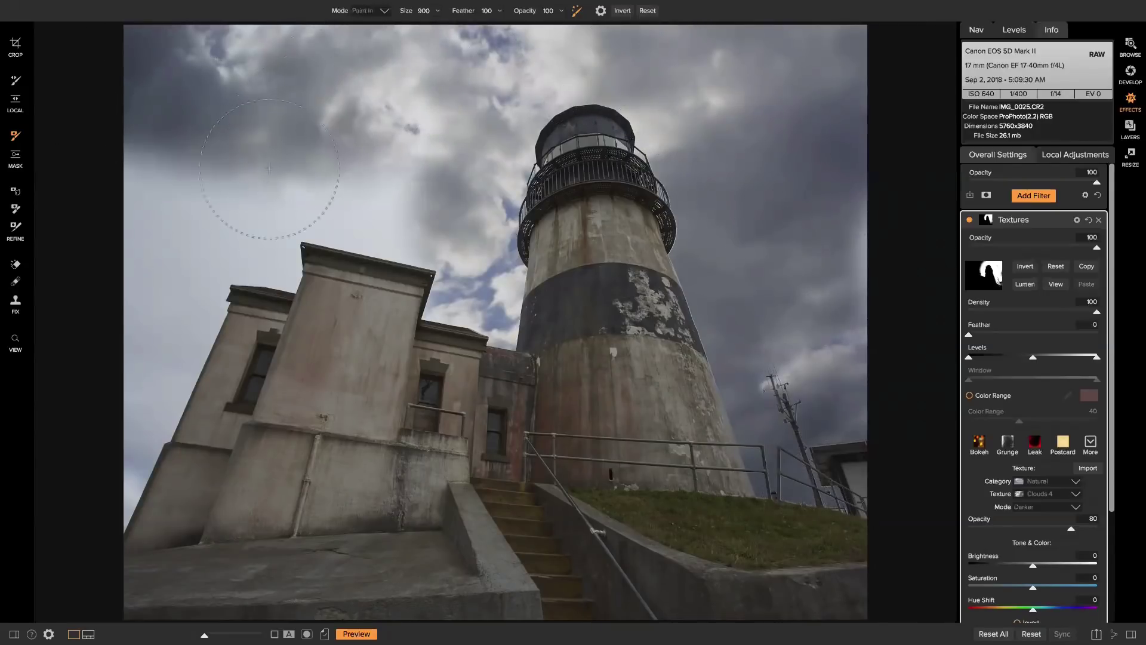
mouse_move(269, 169)
mouse_down()
mouse_move(182, 266)
mouse_move(157, 358)
mouse_move(88, 365)
mouse_move(116, 435)
mouse_move(100, 461)
mouse_move(107, 490)
mouse_move(102, 449)
mouse_move(111, 455)
mouse_move(148, 424)
mouse_move(178, 281)
mouse_move(279, 270)
mouse_move(296, 245)
mouse_move(397, 231)
mouse_move(465, 254)
mouse_move(192, 104)
mouse_move(149, 161)
mouse_move(131, 271)
mouse_move(128, 123)
mouse_move(299, 72)
mouse_move(666, 98)
mouse_up()
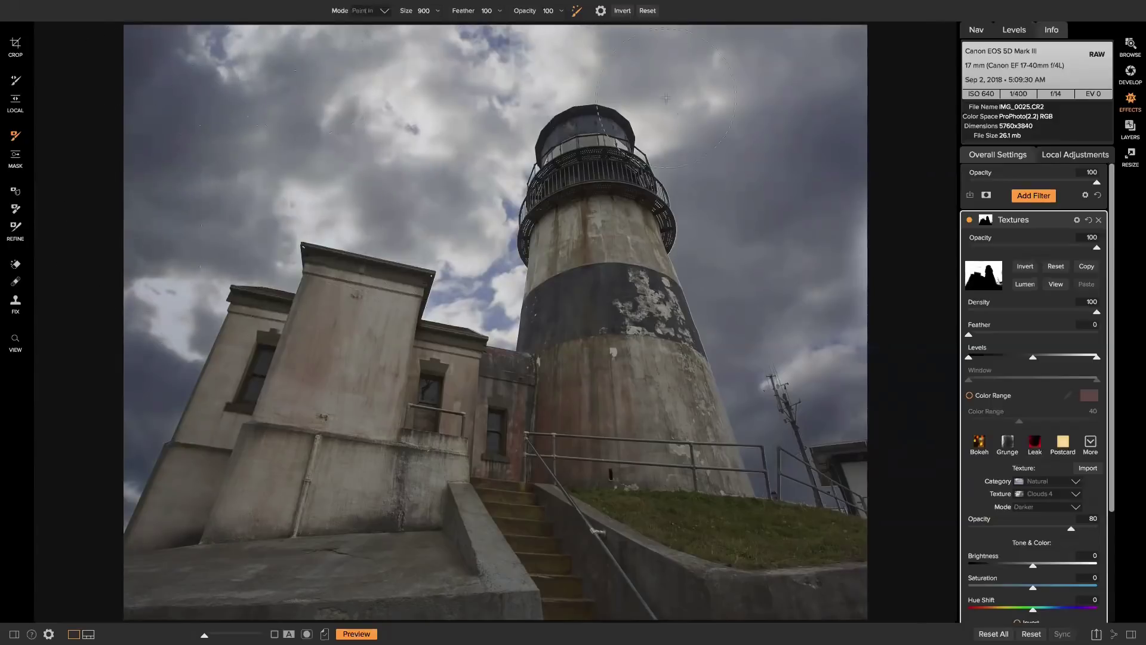
mouse_move(764, 168)
mouse_down()
mouse_move(827, 294)
mouse_move(842, 206)
mouse_move(815, 43)
mouse_move(394, 30)
mouse_move(303, 85)
mouse_move(380, 155)
mouse_move(440, 186)
mouse_move(453, 215)
mouse_move(437, 301)
mouse_move(476, 307)
mouse_move(449, 277)
mouse_up()
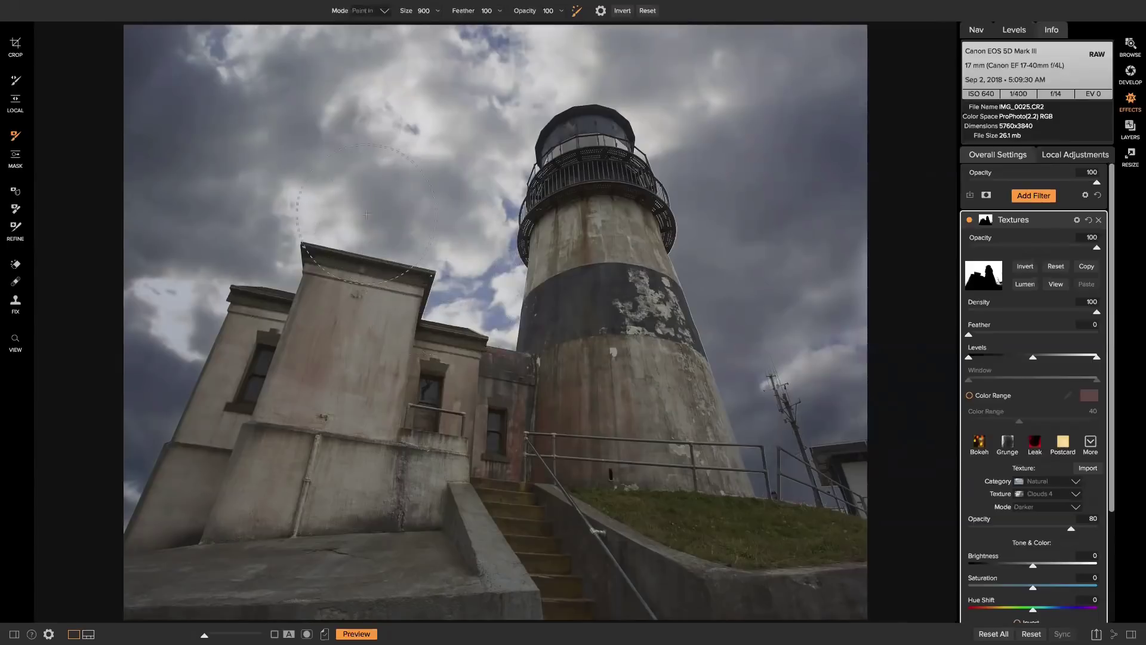
mouse_move(367, 214)
mouse_down()
mouse_move(278, 230)
mouse_move(276, 264)
mouse_move(187, 300)
mouse_up()
Examine the mask edge along the tower's right side and gallery at 100 and 175 percent zoom
key(z)
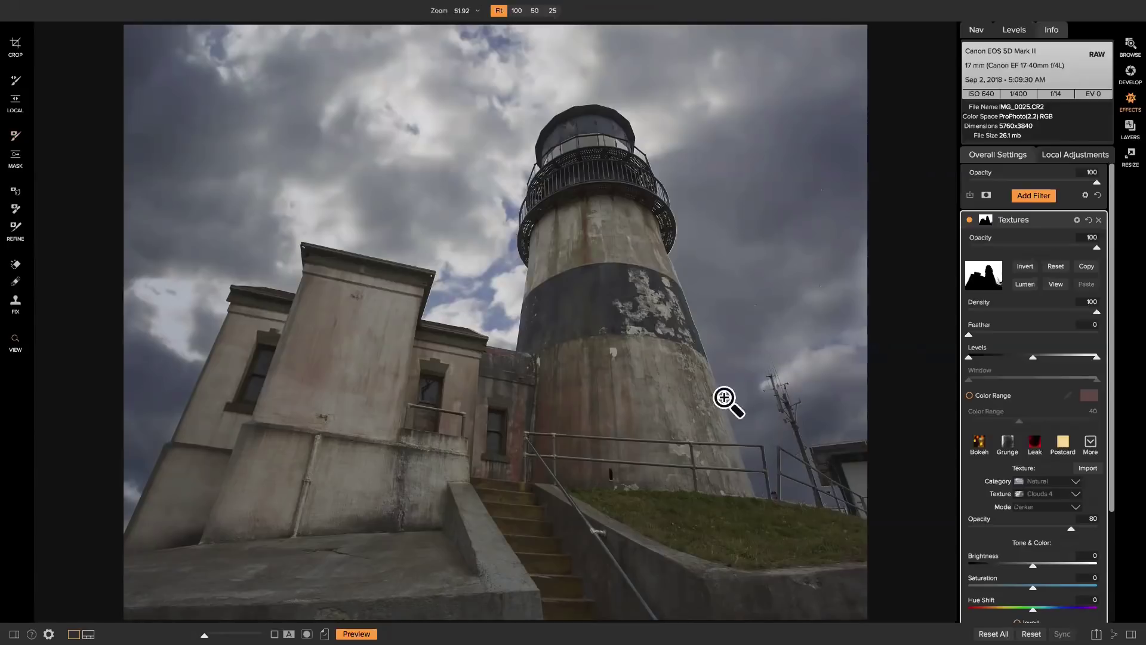
click(729, 350)
drag(715, 328, 497, 313)
scroll(509, 266, up, 5)
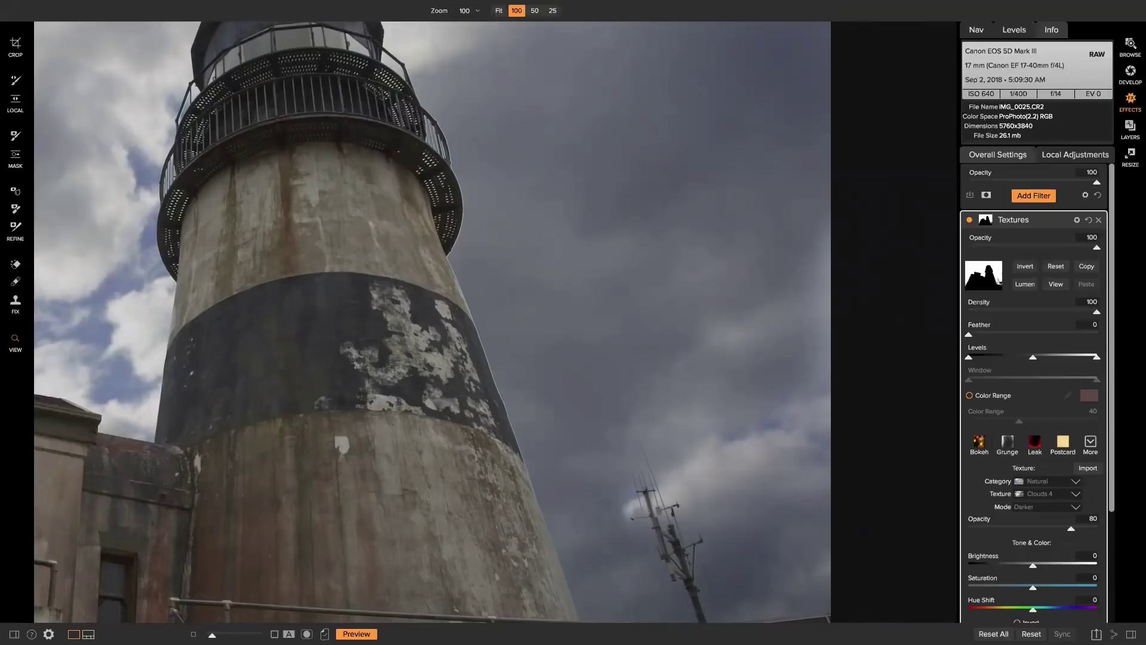
click(477, 11)
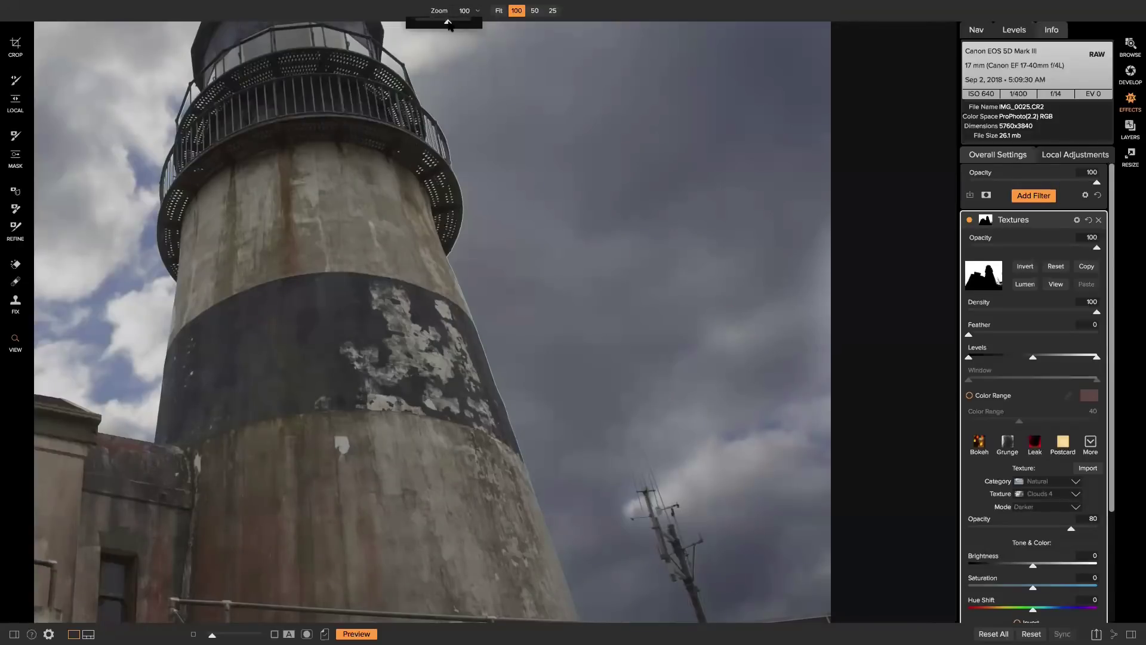
drag(448, 24, 454, 25)
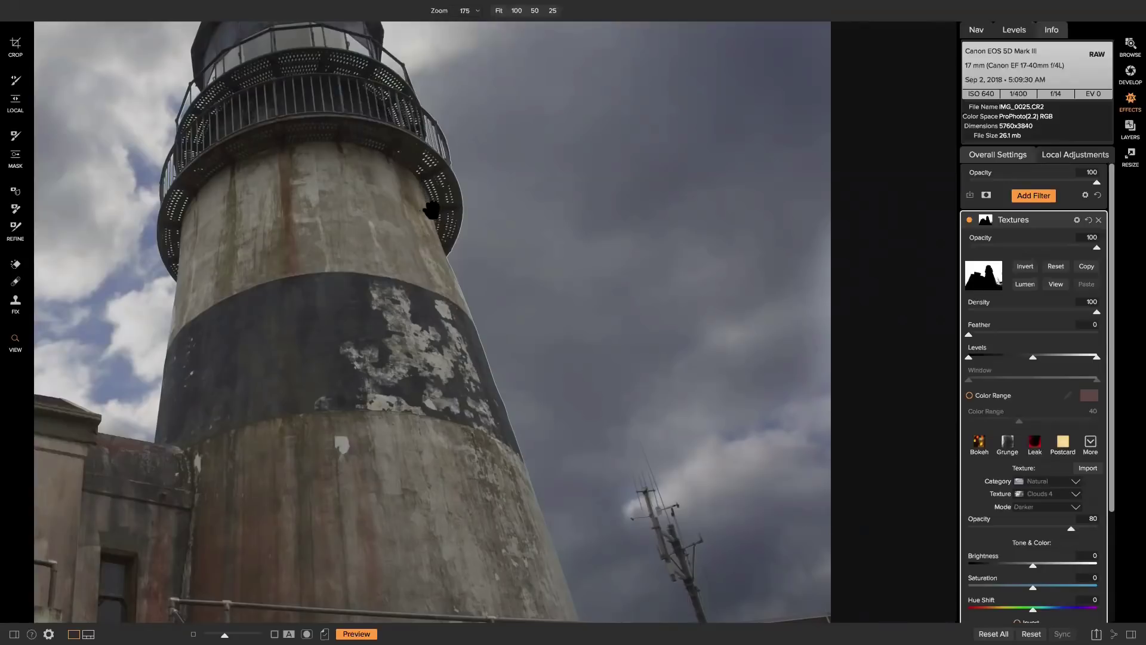
key(ctrl+0)
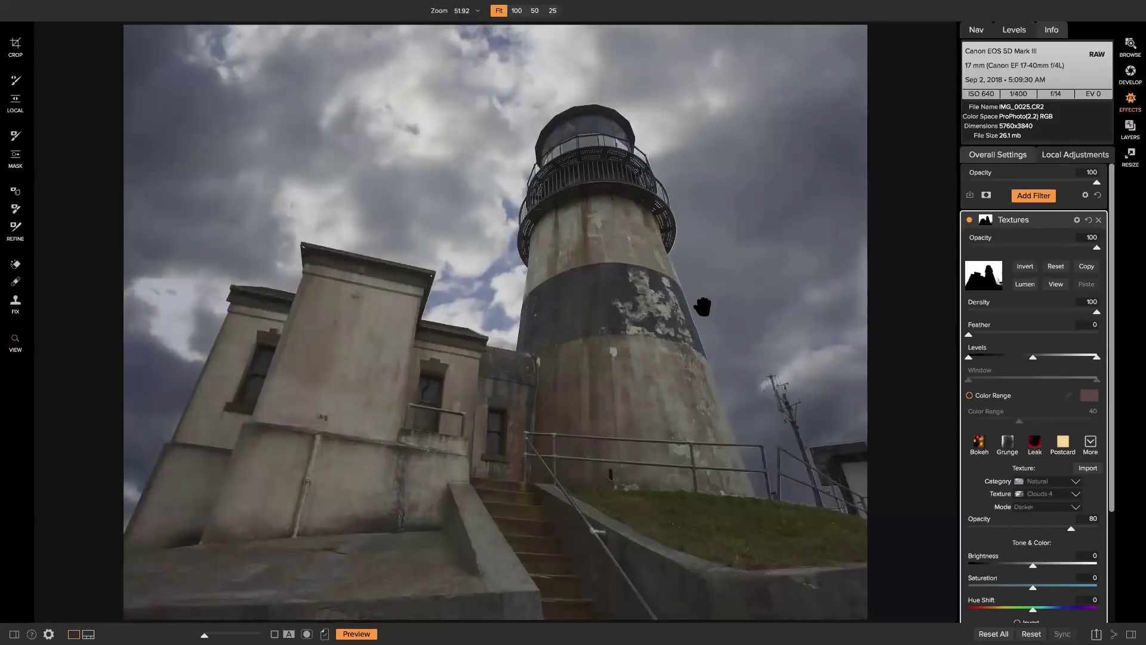
click(700, 305)
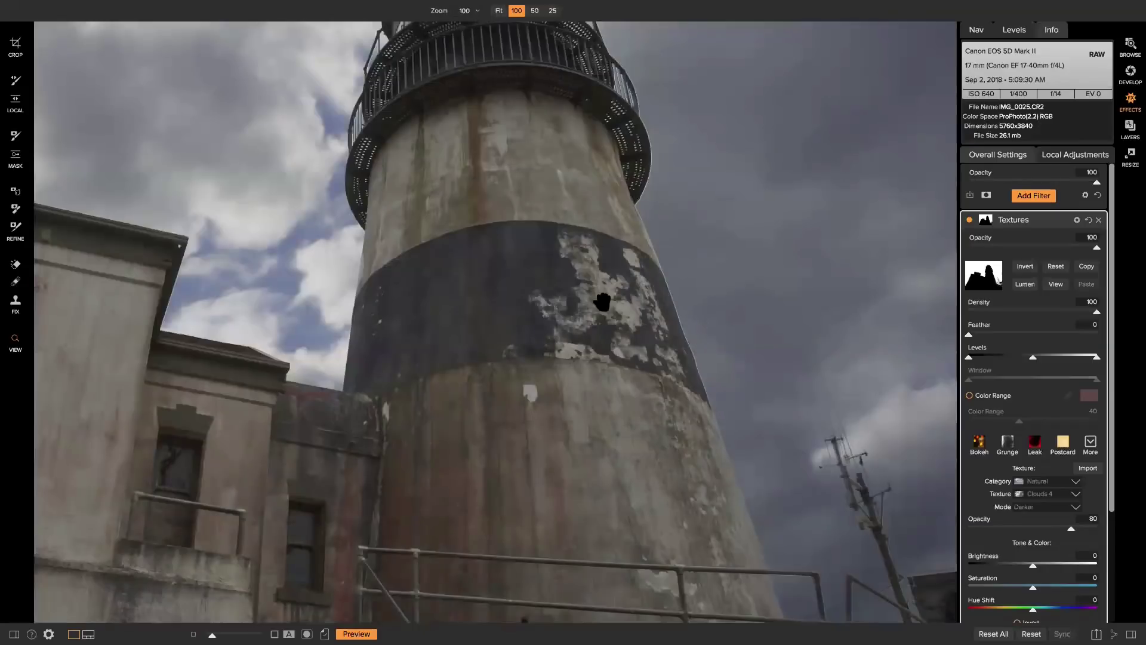
drag(601, 302, 536, 253)
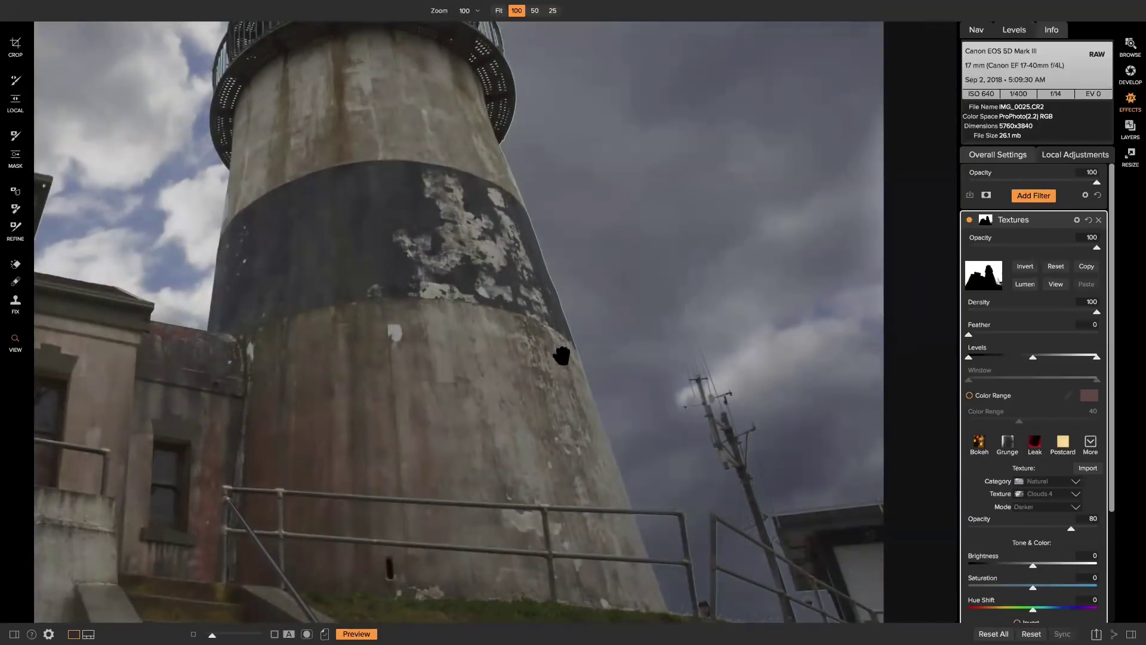
drag(518, 271, 564, 420)
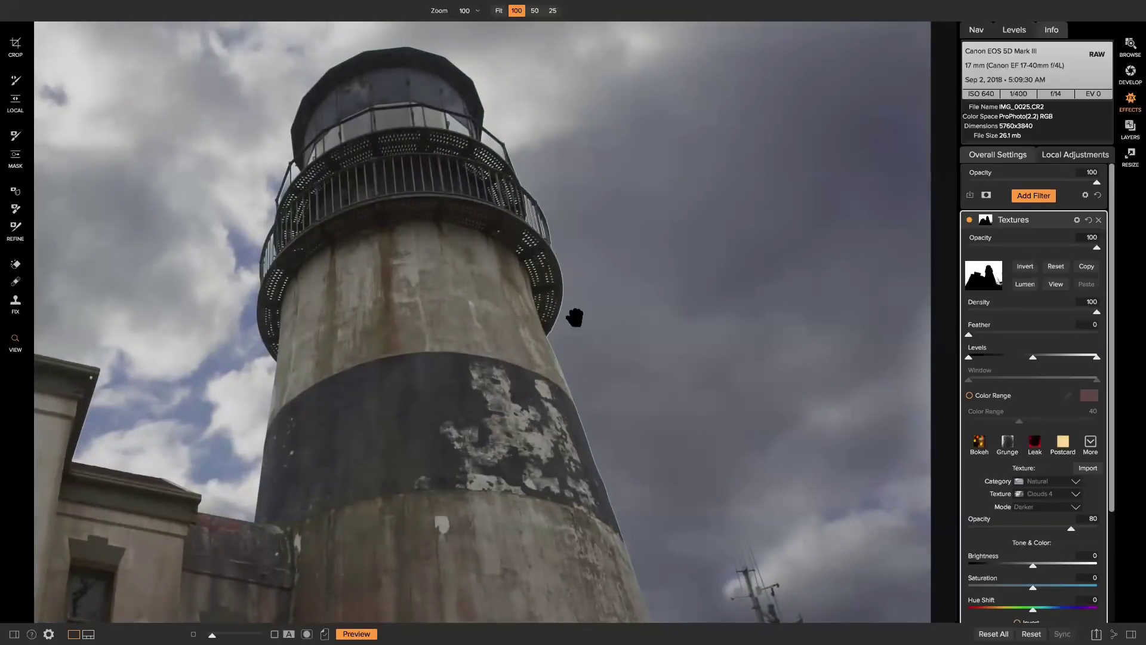
drag(510, 321, 486, 307)
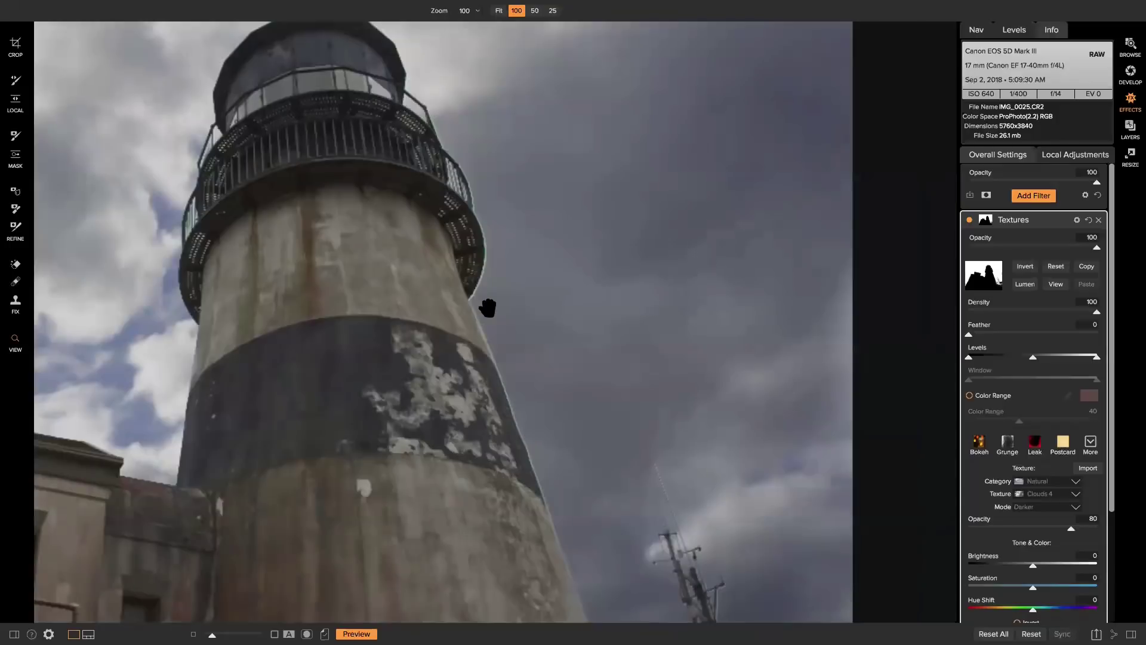
click(476, 15)
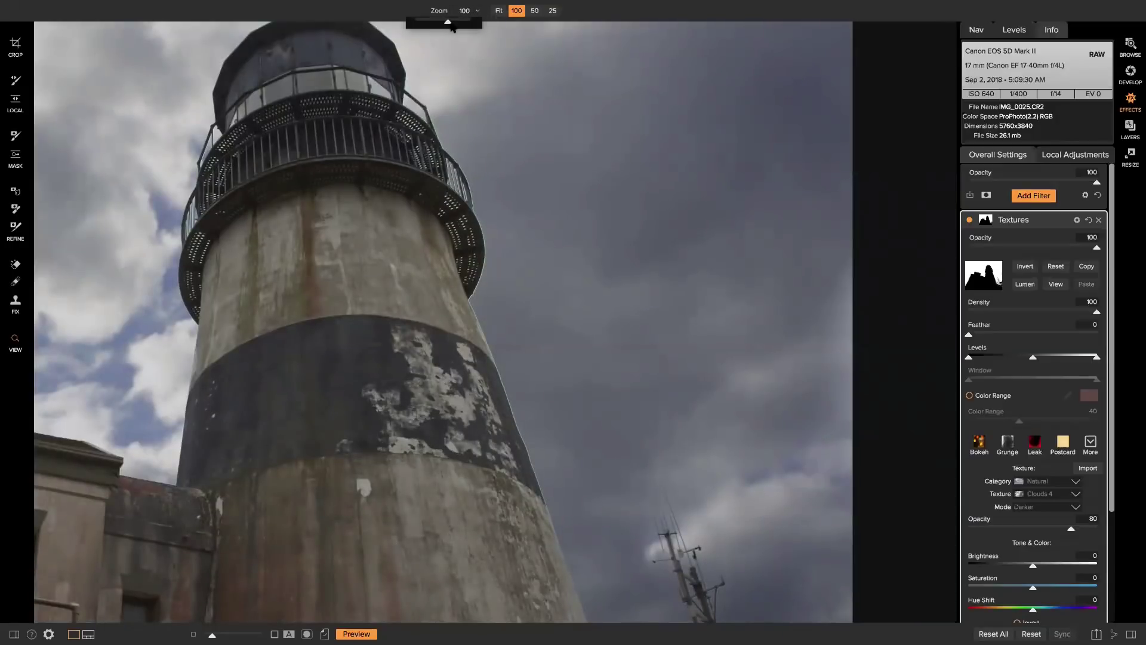
drag(448, 23, 458, 27)
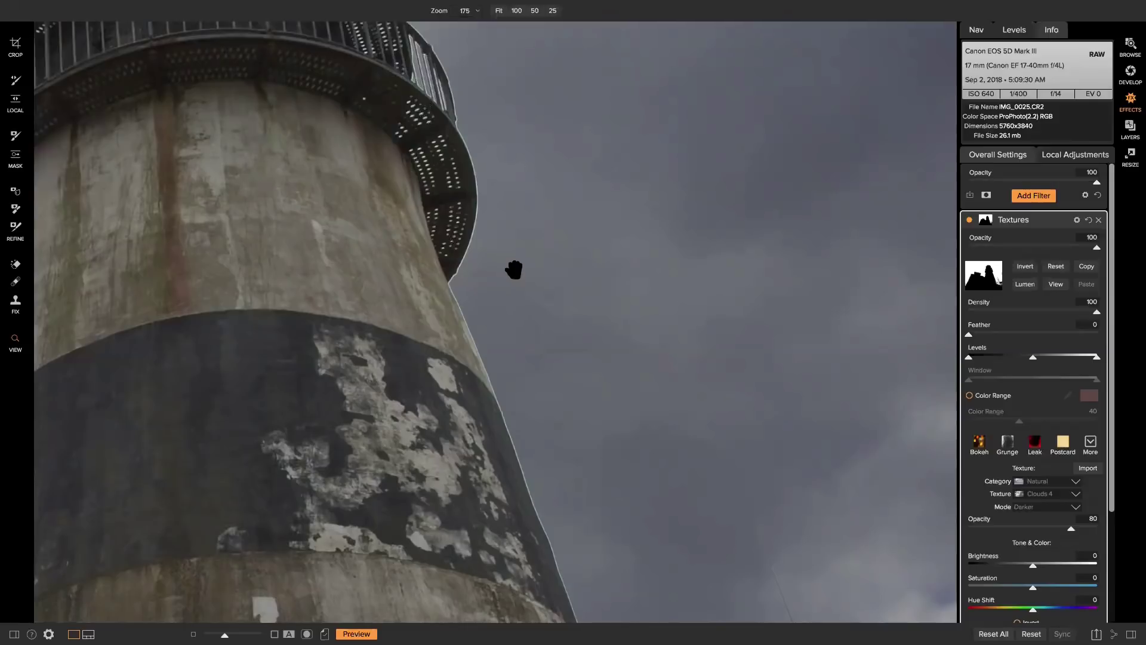
drag(513, 270, 509, 314)
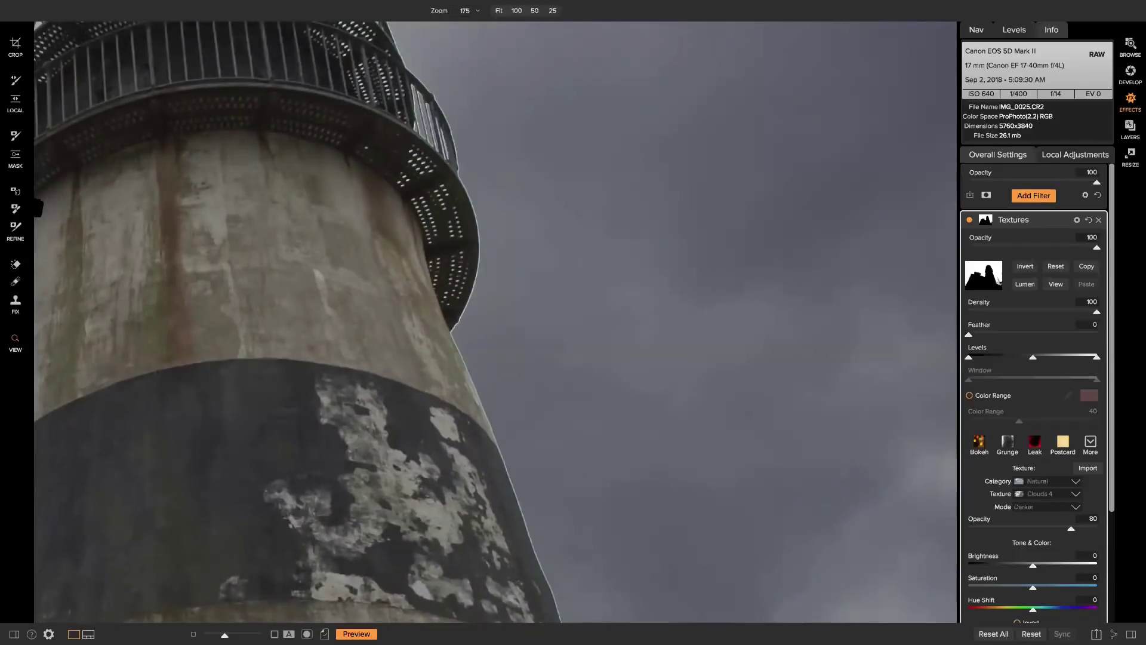
Clean up the halo along the gallery and upper right tower edge with the Chisel Mask brush in Add mode, size 250, amount 6
click(16, 208)
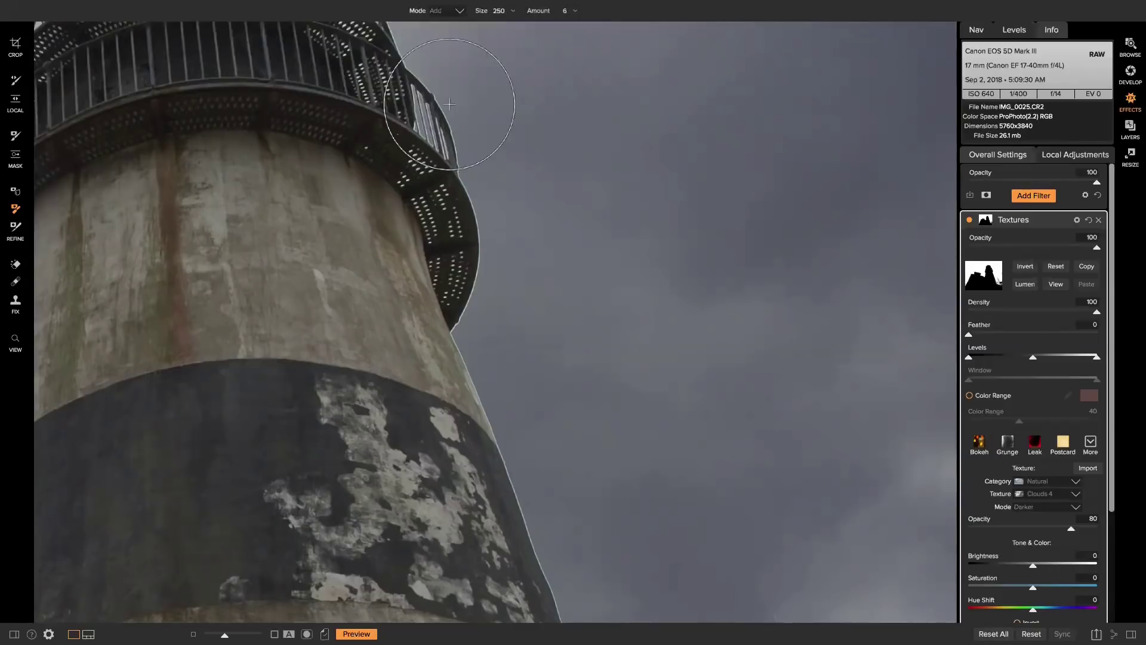
mouse_move(450, 104)
mouse_down()
mouse_move(478, 211)
mouse_move(473, 336)
mouse_up()
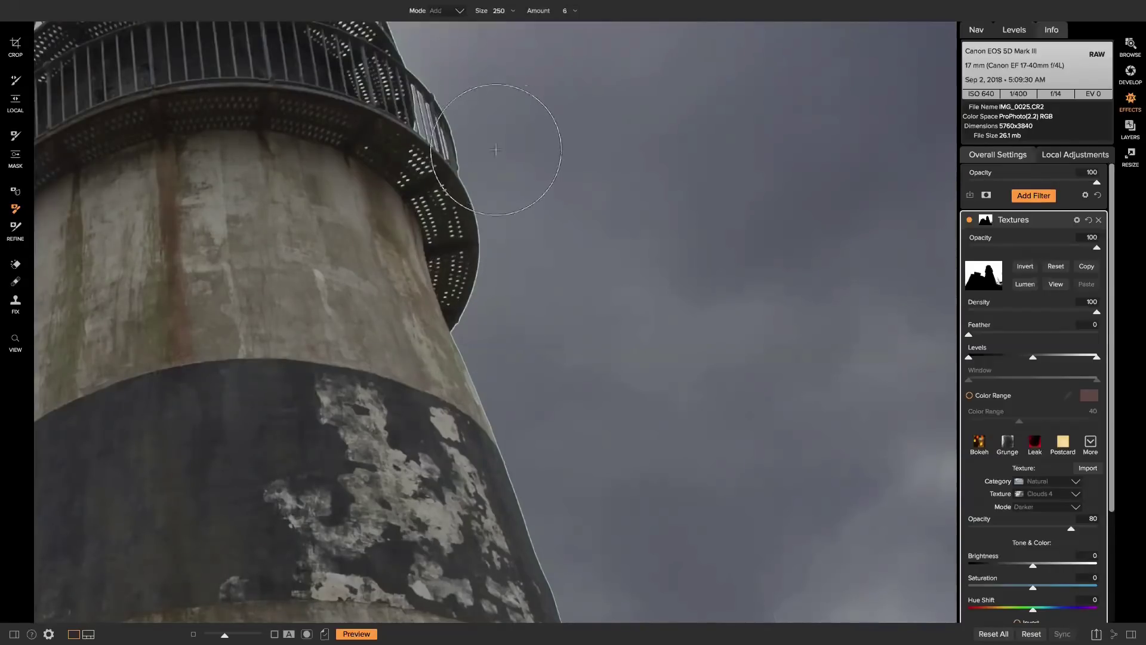
mouse_move(489, 130)
mouse_down()
mouse_move(478, 263)
mouse_move(484, 312)
mouse_move(468, 347)
mouse_move(457, 327)
mouse_move(480, 263)
mouse_up()
key(space)
mouse_move(473, 227)
mouse_down()
mouse_move(427, 154)
mouse_move(417, 103)
mouse_move(462, 264)
mouse_move(473, 379)
mouse_move(583, 568)
mouse_move(559, 568)
mouse_move(486, 332)
mouse_move(460, 192)
mouse_move(383, 78)
mouse_move(415, 99)
mouse_move(465, 261)
mouse_move(440, 149)
mouse_move(418, 95)
mouse_move(406, 126)
mouse_move(460, 252)
mouse_move(468, 351)
mouse_move(563, 530)
mouse_move(582, 383)
mouse_up()
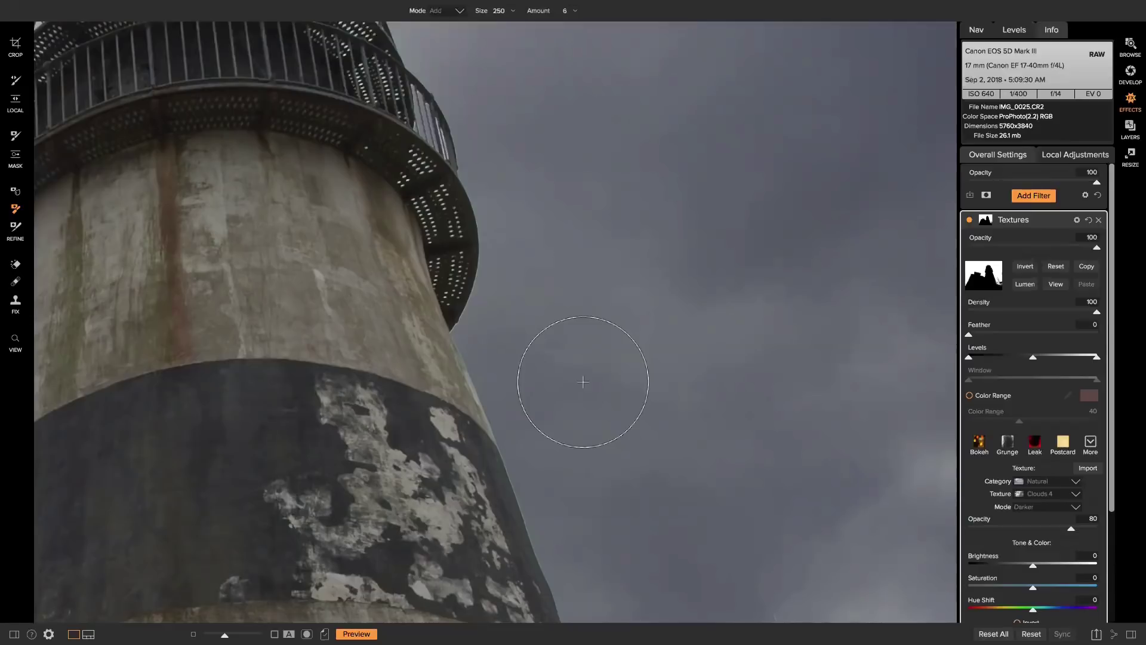
key(z)
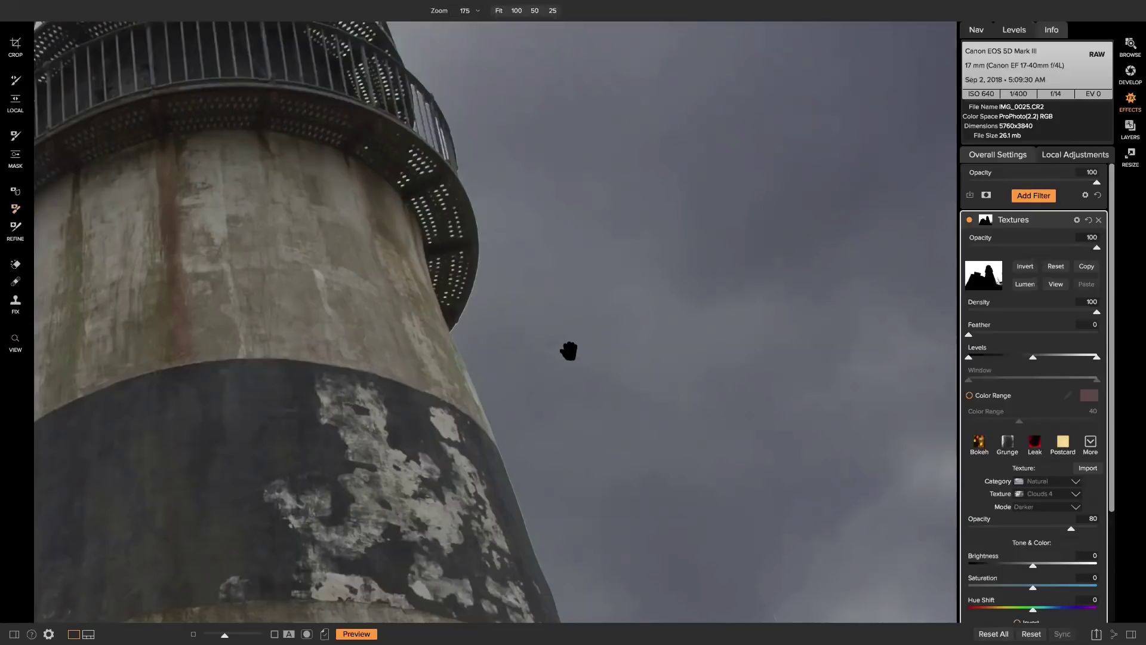
alt+click(566, 353)
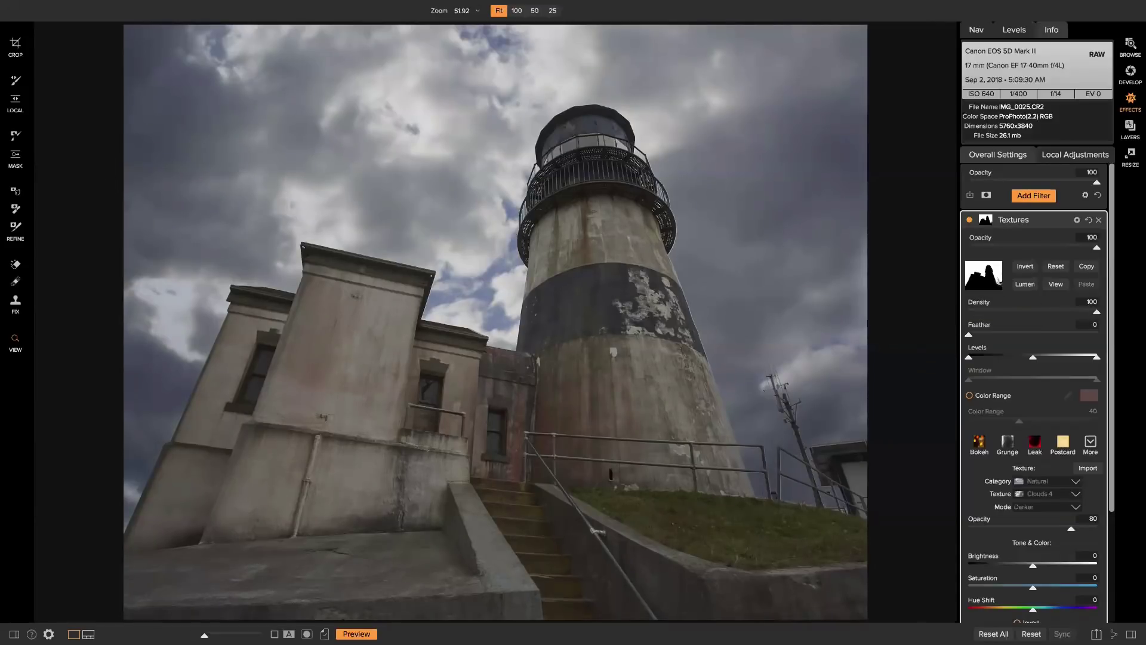
Inspect the tower's right edge from the gallery down to the base at 100 percent zoom
click(16, 136)
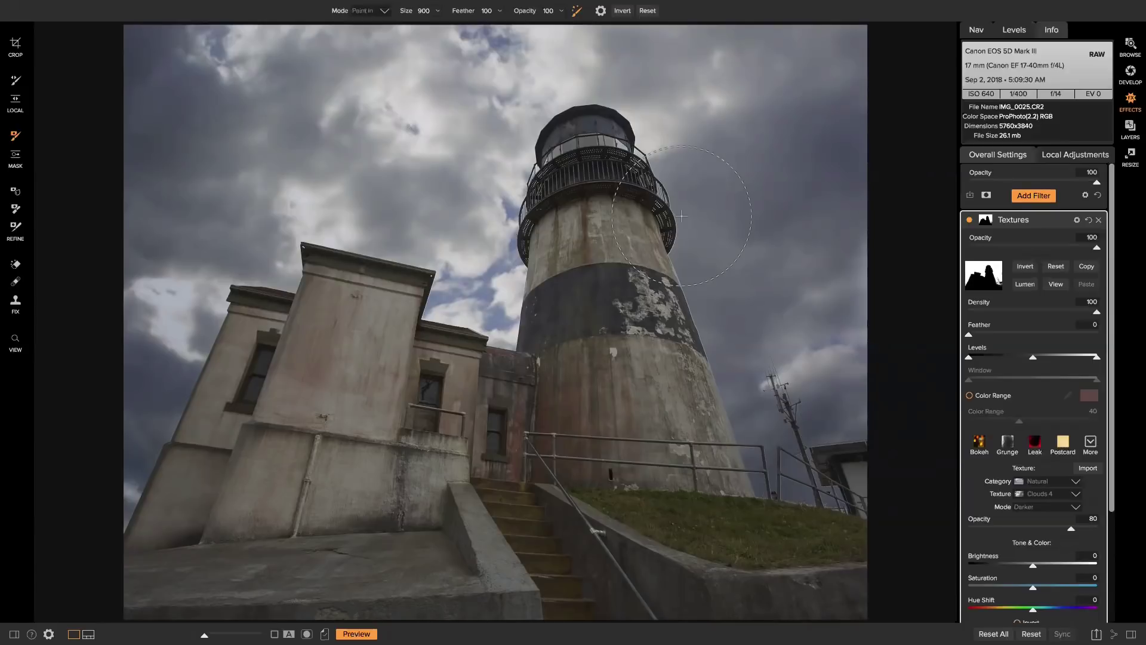
key(z)
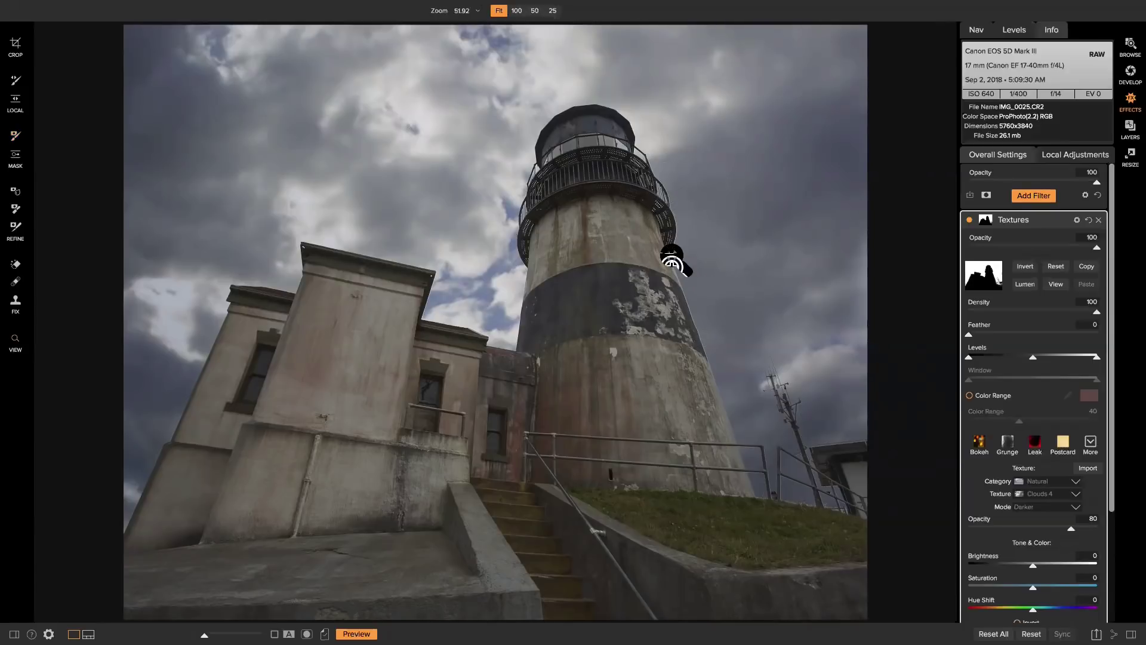
click(675, 255)
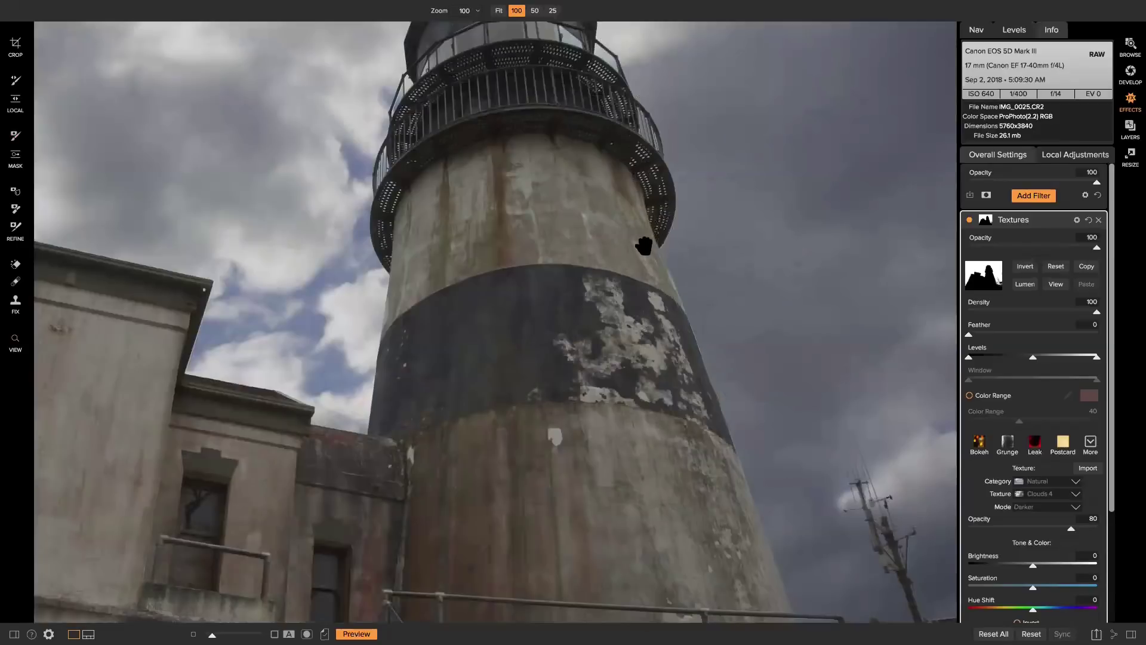
drag(644, 245, 571, 315)
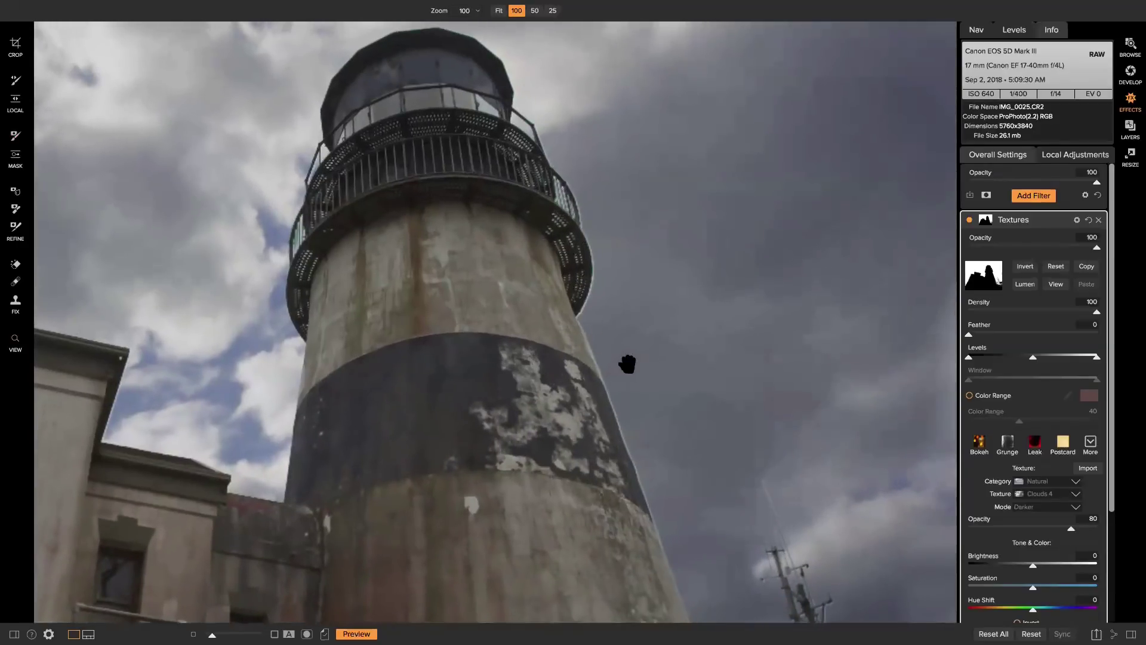
drag(690, 450, 542, 320)
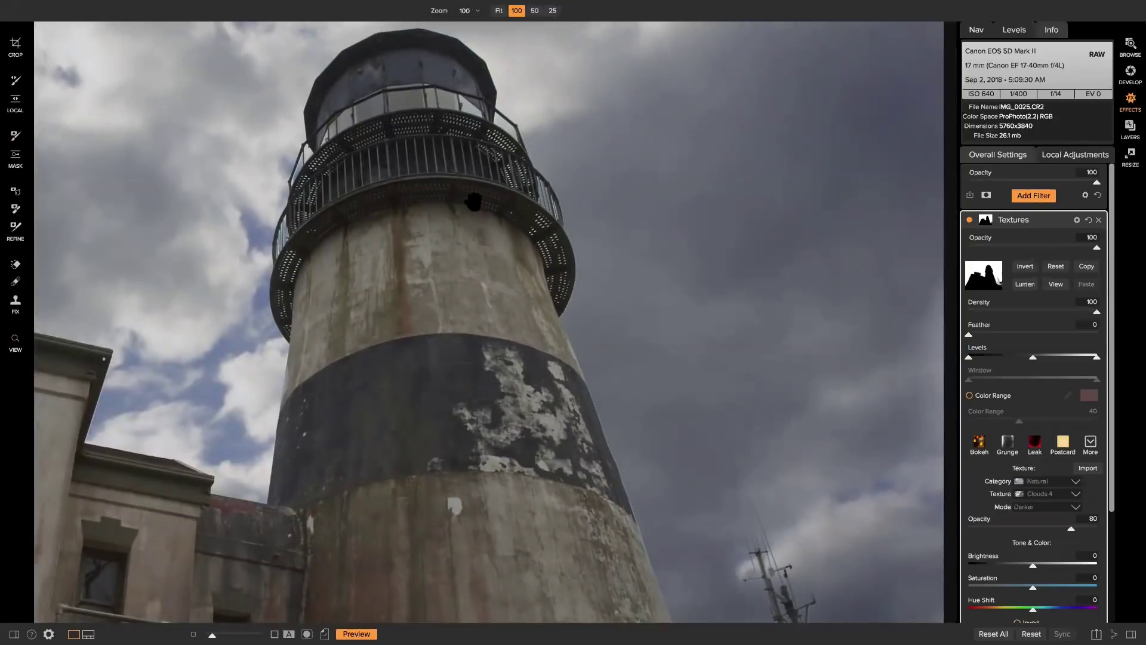
drag(597, 428, 516, 269)
drag(585, 409, 530, 347)
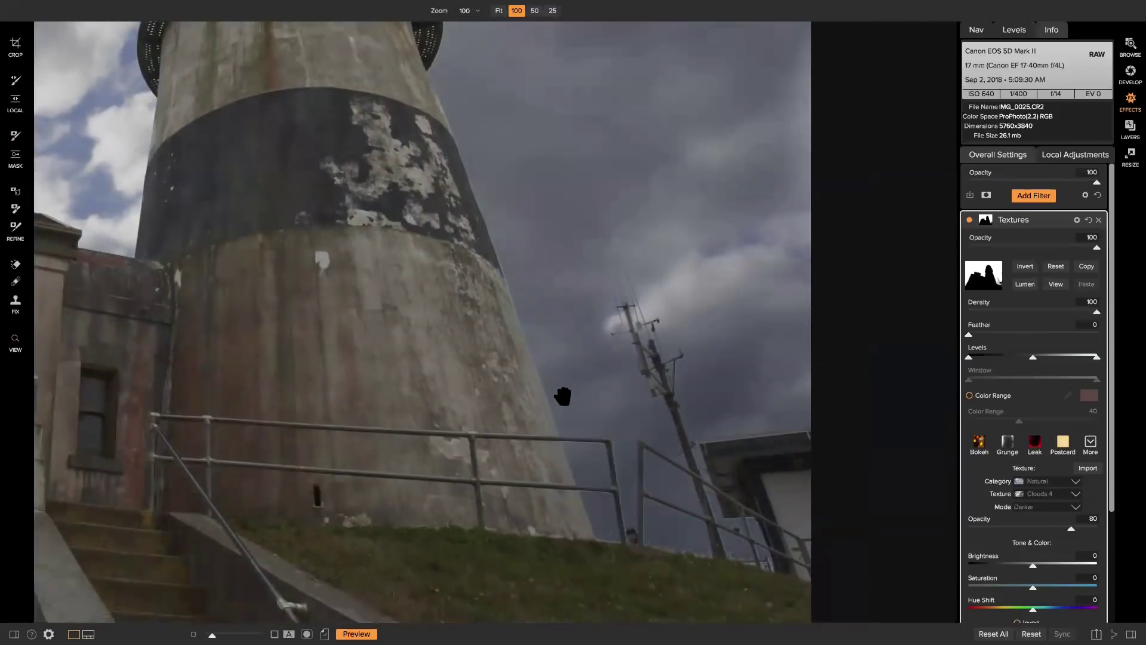
Refine the mask edge along the grass line beside the tower's base with the Refine Brush in Paint Out mode, size 150
click(660, 532)
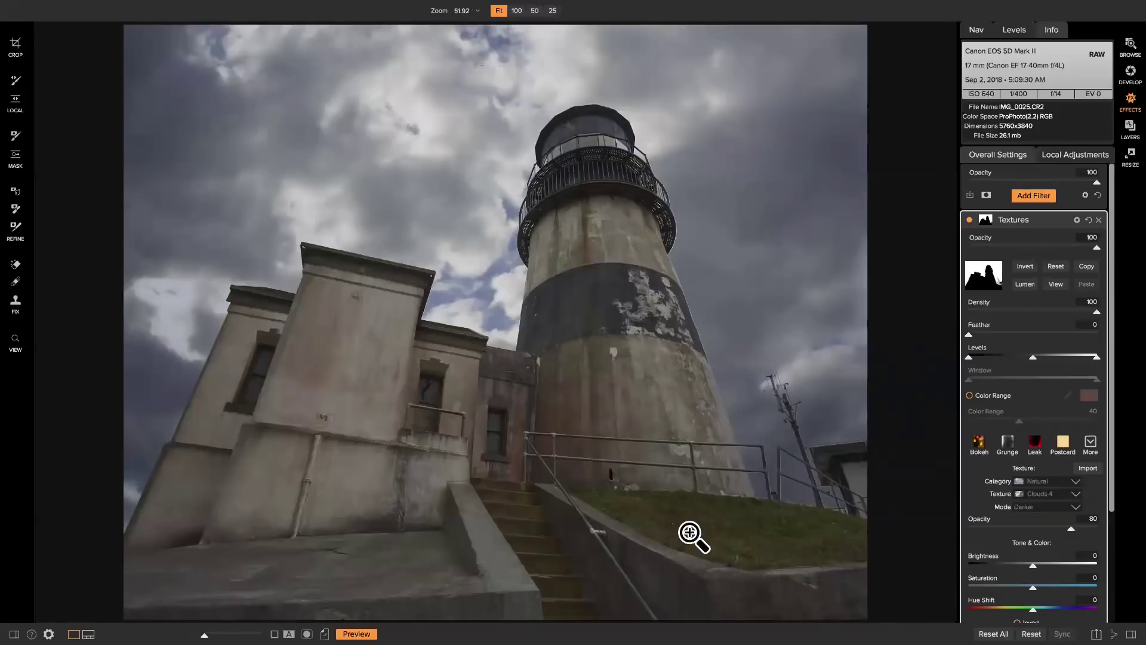
click(794, 485)
drag(689, 465, 582, 394)
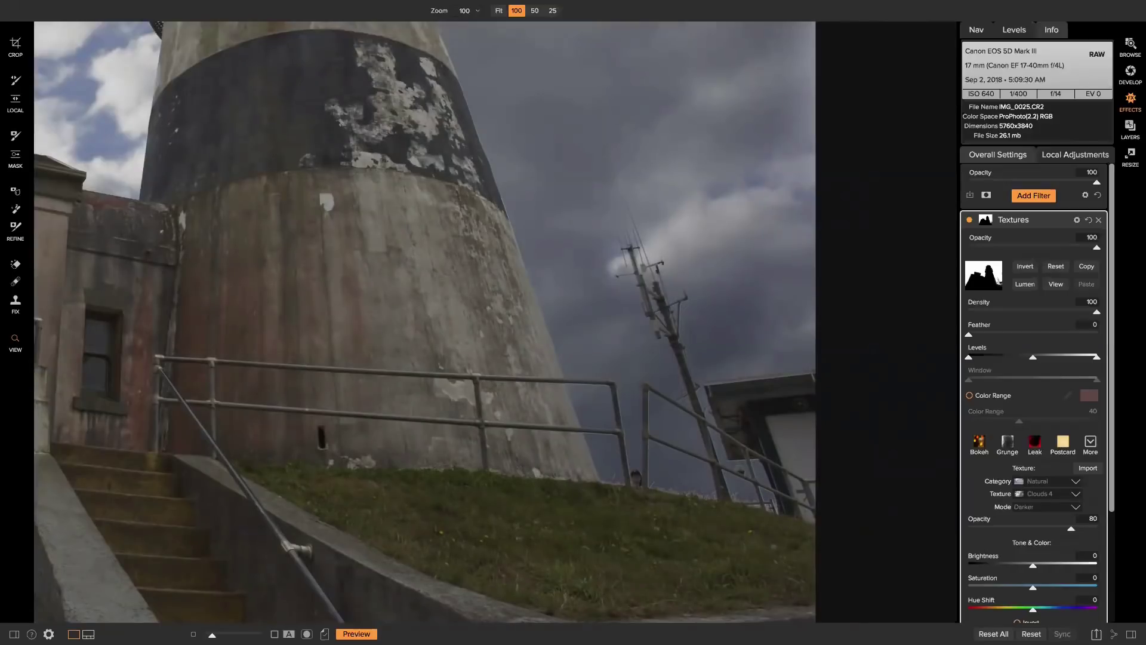
key(n)
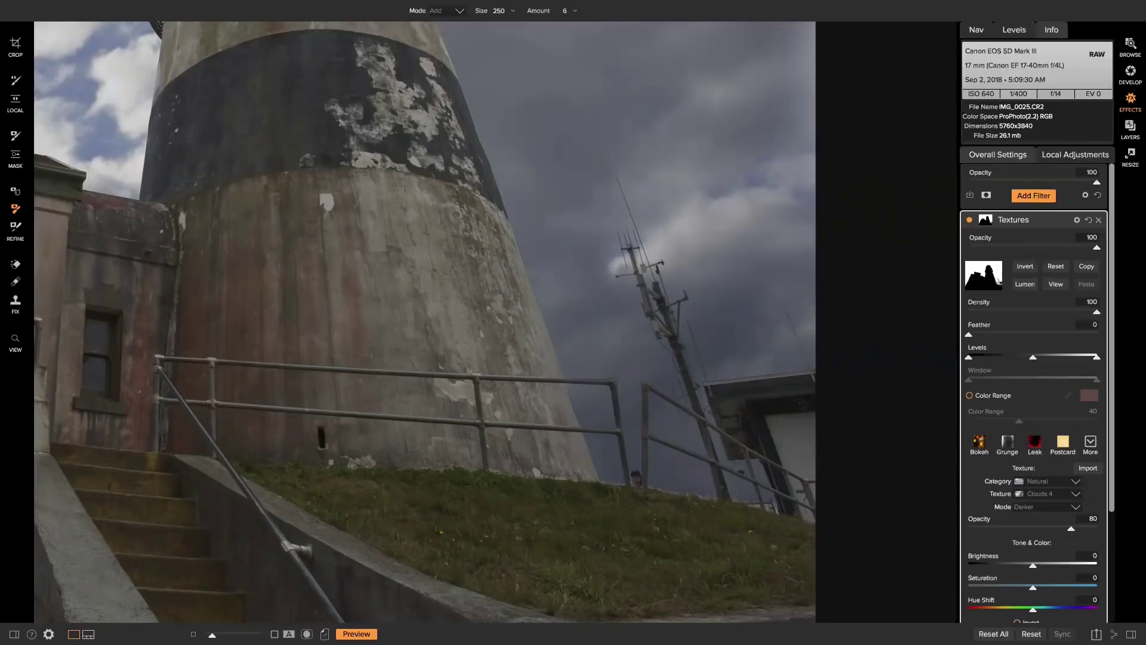
click(15, 227)
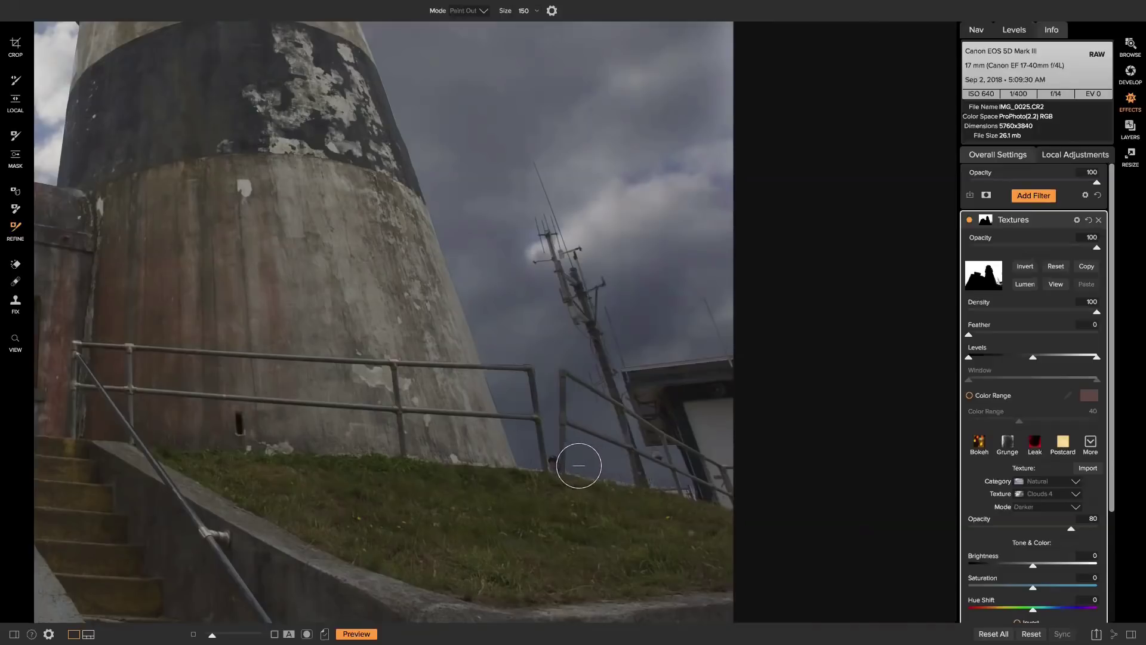
drag(578, 465, 579, 468)
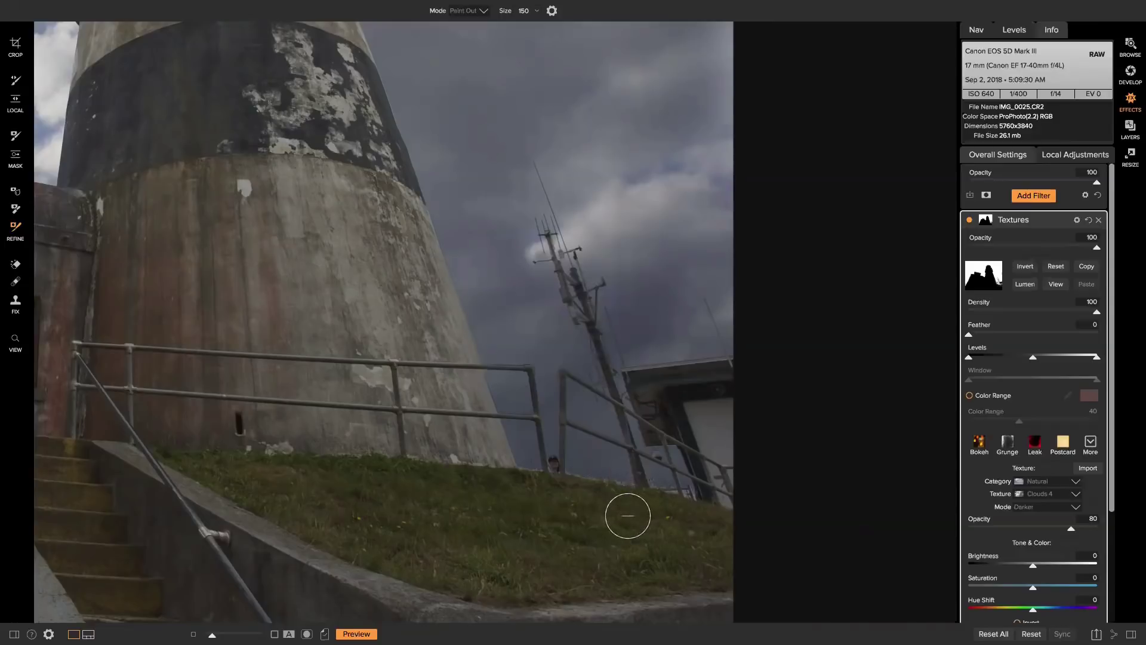
Touch up the grass edge between the railings with the Refine Brush in Paint In mode, reduced to size 50
click(473, 10)
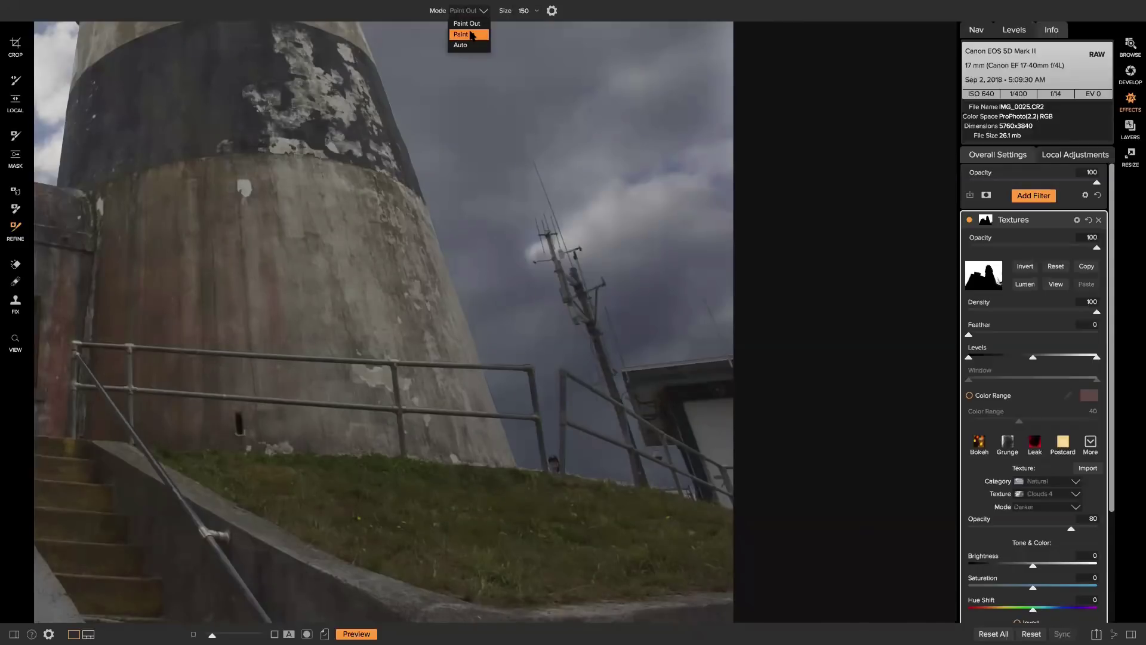
click(471, 35)
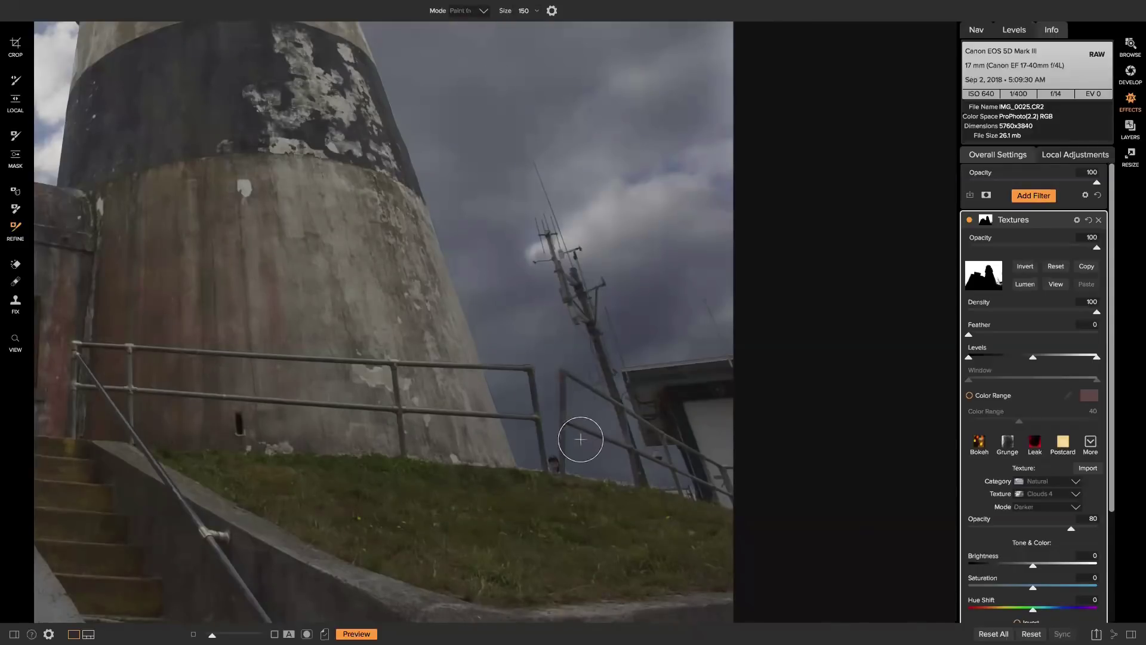
key(bracketright)
key(bracketleft)
key(bracketleft)
key(bracketleft)
key(bracketleft)
key(bracketleft)
key(bracketleft)
key(bracketleft)
mouse_move(572, 473)
mouse_down()
mouse_move(627, 482)
mouse_move(597, 477)
mouse_up()
Refine the same grass edge with the Refine Brush in Auto mode at size 50
click(474, 12)
click(468, 37)
mouse_move(573, 472)
mouse_down()
mouse_move(627, 482)
mouse_move(577, 477)
mouse_up()
scroll(402, 199, down, 5)
scroll(402, 199, right, 3)
drag(346, 203, 394, 278)
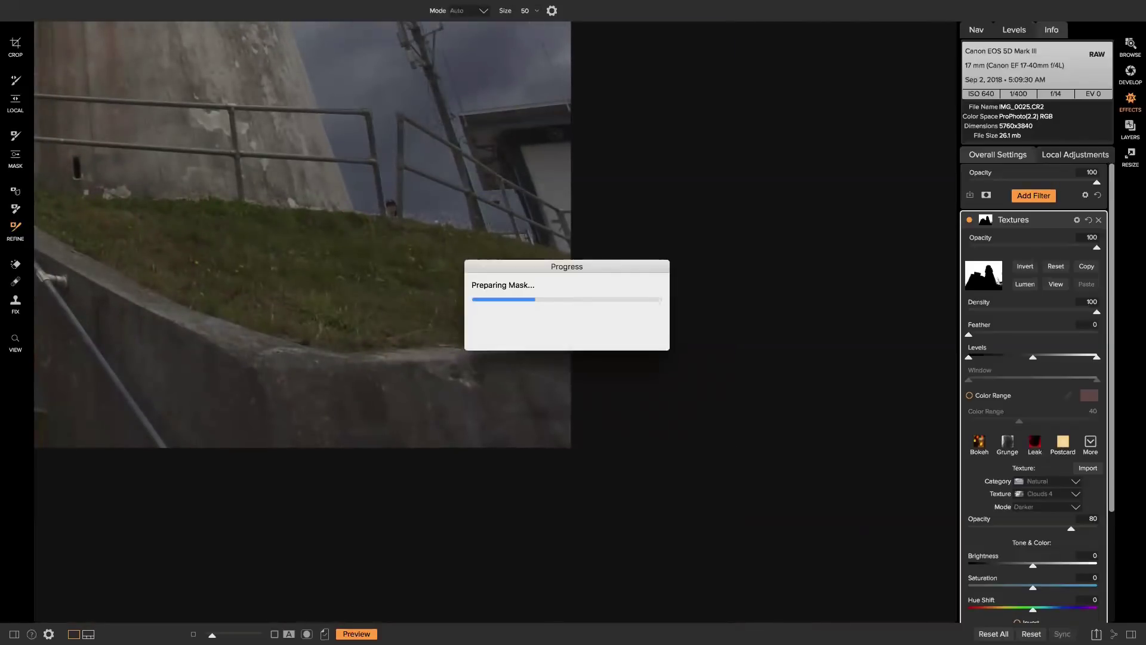
key(z)
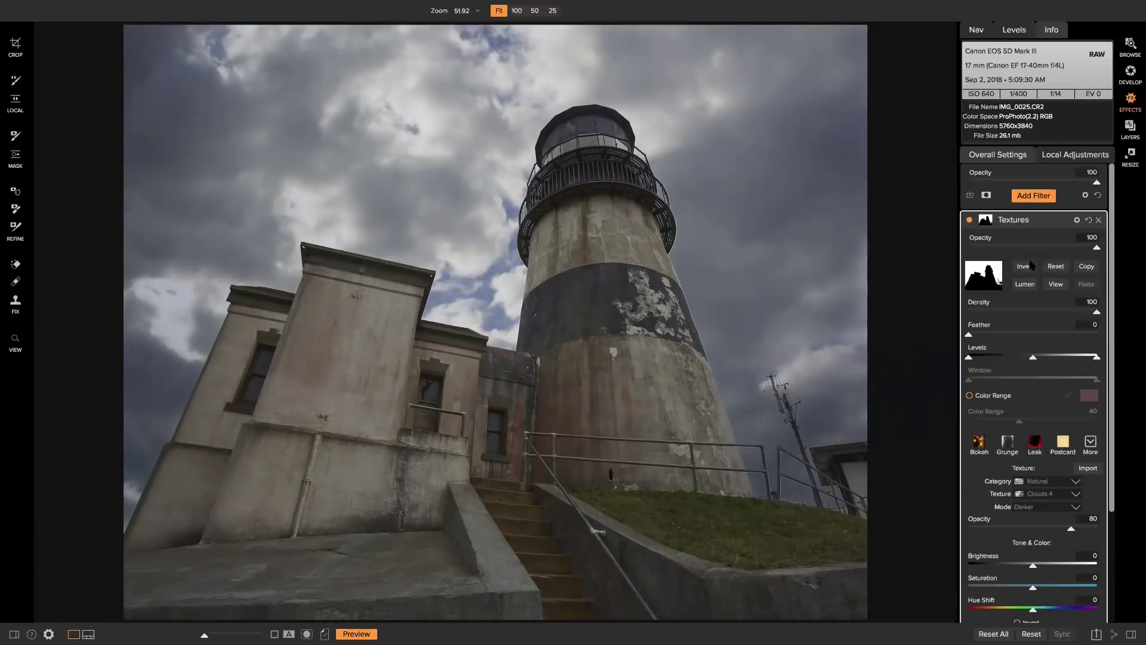
Reset the Textures filter's mask to plain white, trying its inverted version along the way
click(1056, 267)
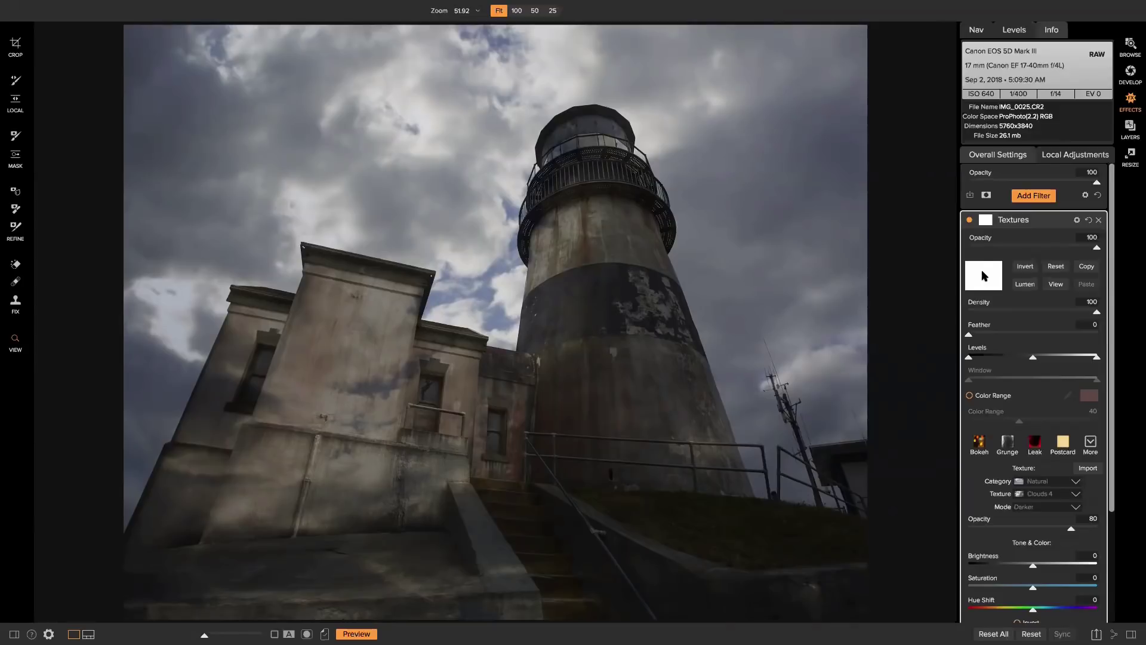
click(1027, 267)
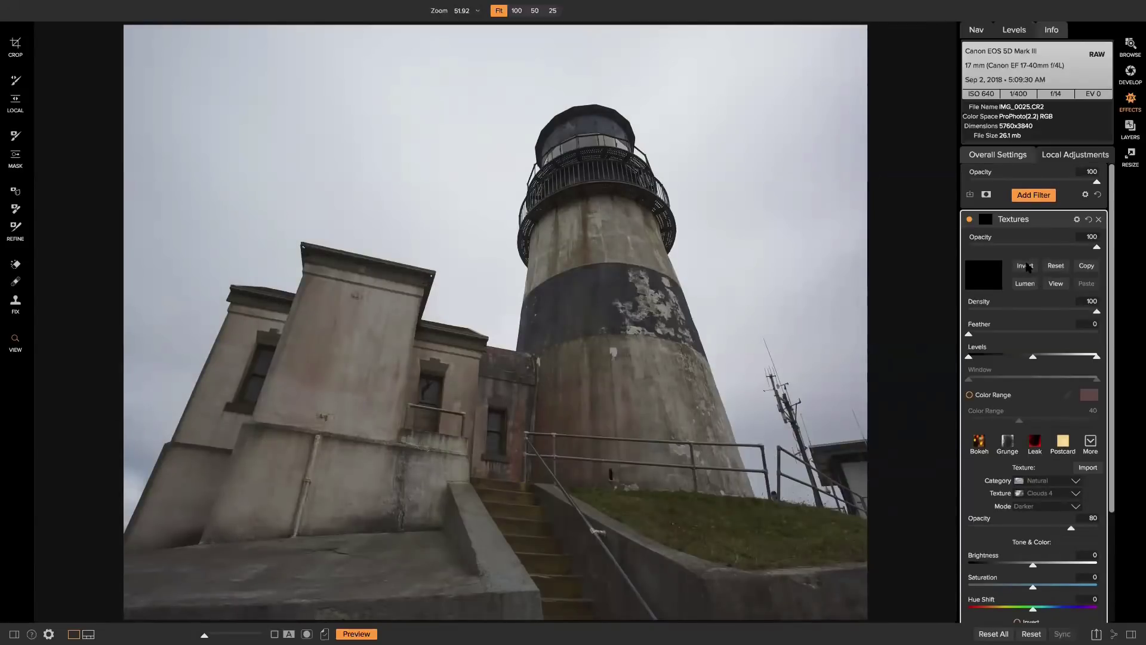
click(1026, 266)
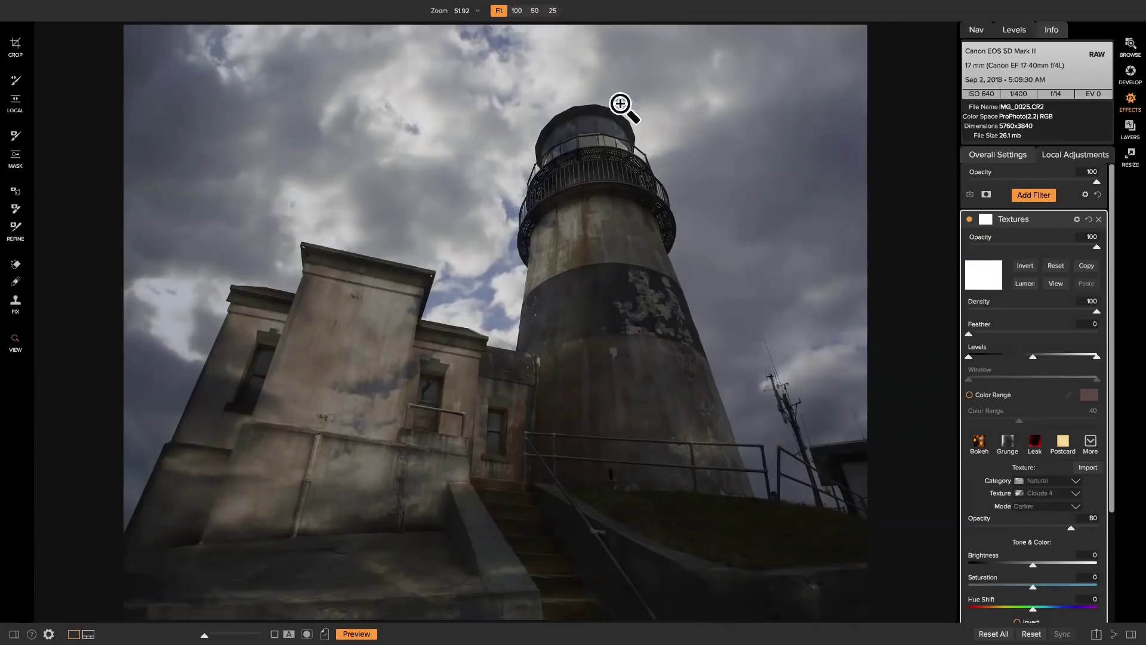
key(b)
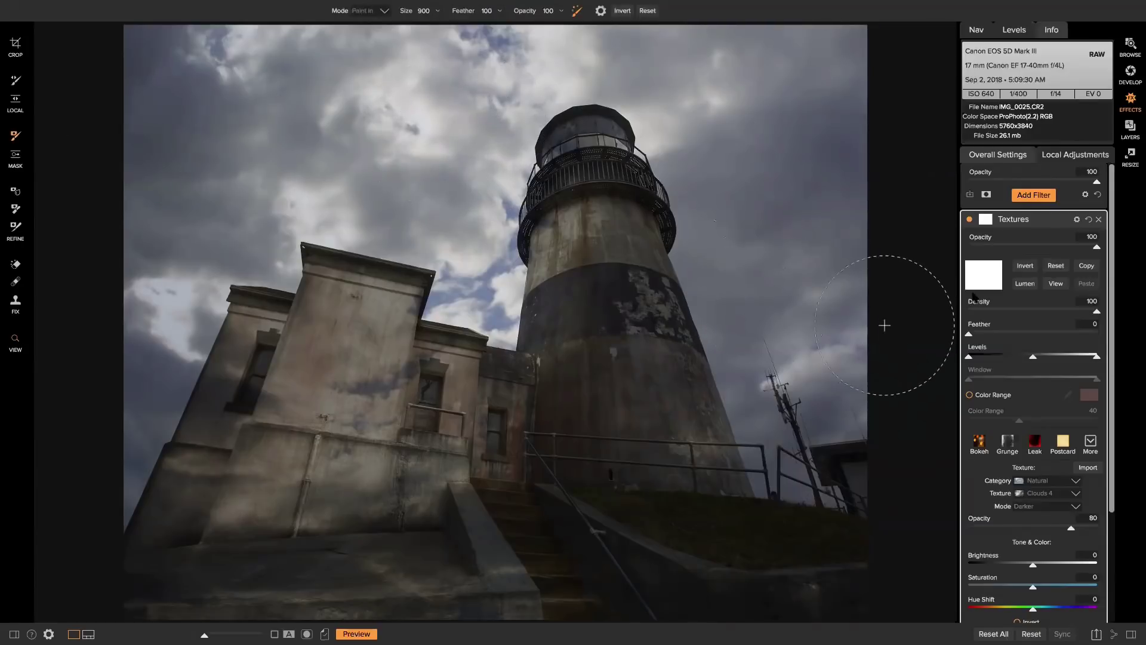
click(1030, 268)
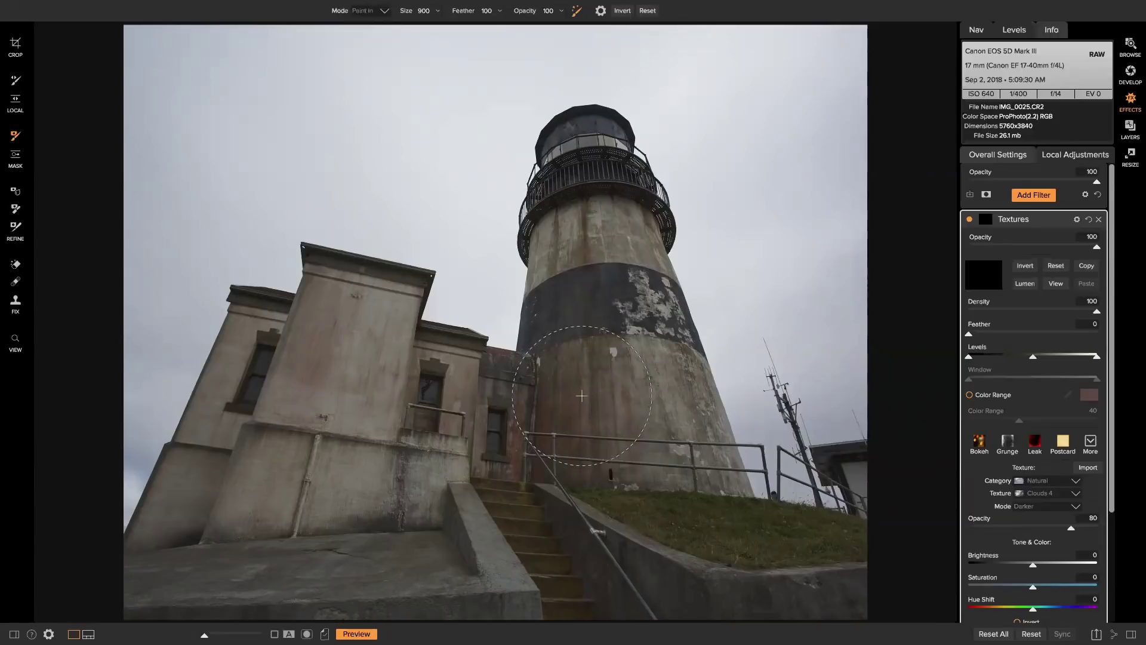
click(1062, 268)
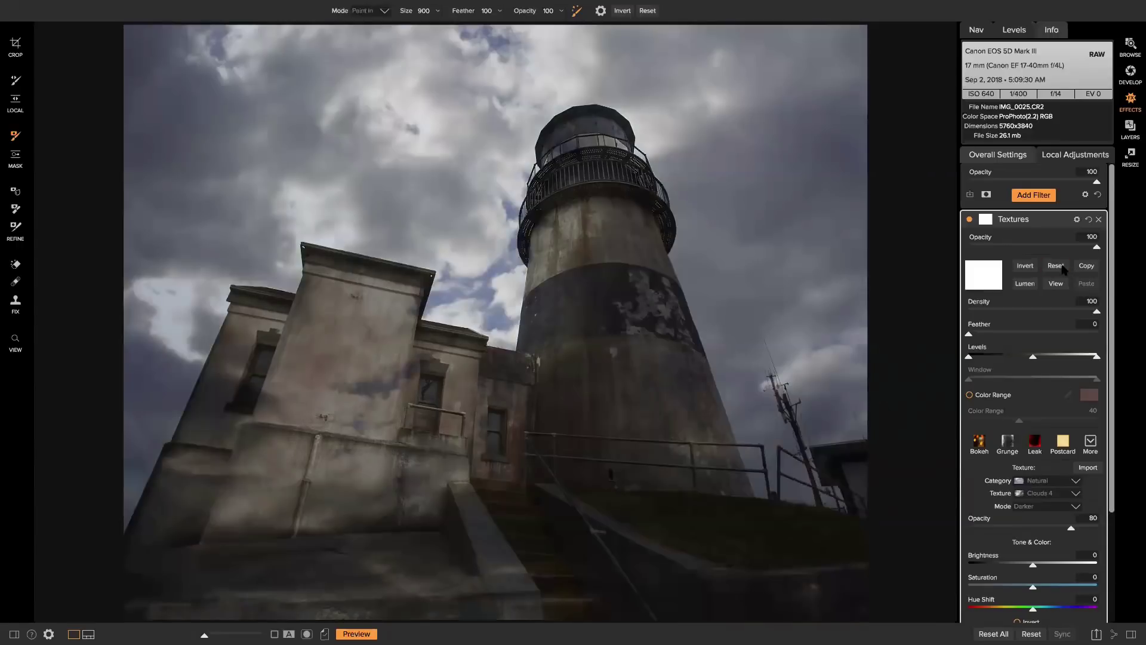
Create a luminosity mask for the Textures filter and raise its contrast with the Levels midtone and white sliders in mask view
click(1029, 287)
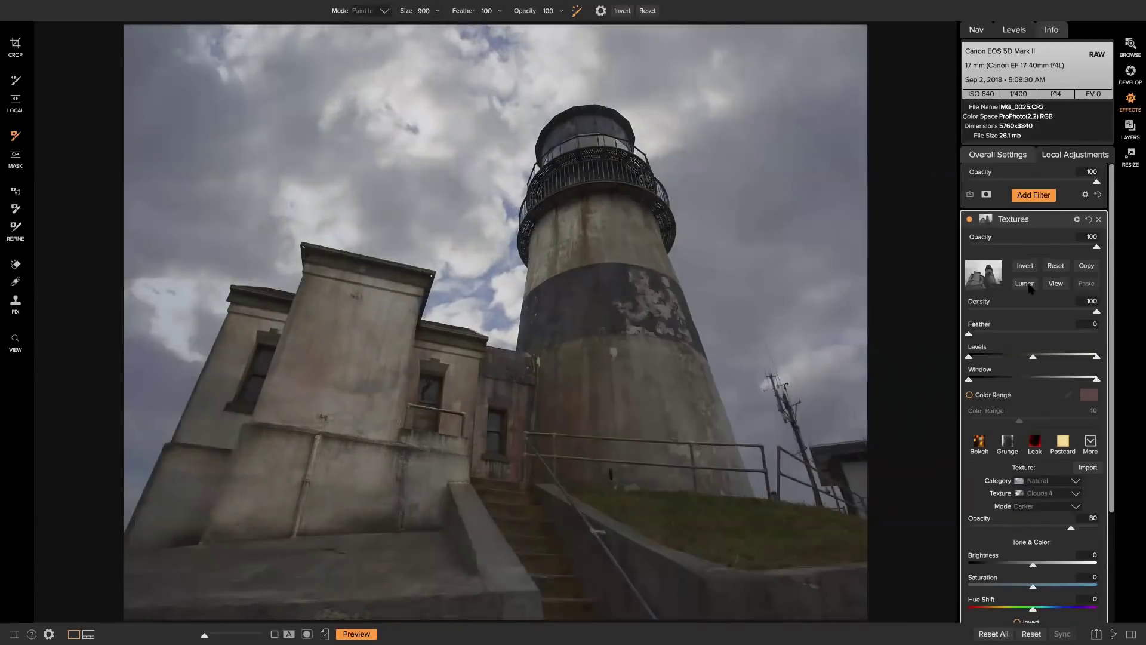
click(1054, 286)
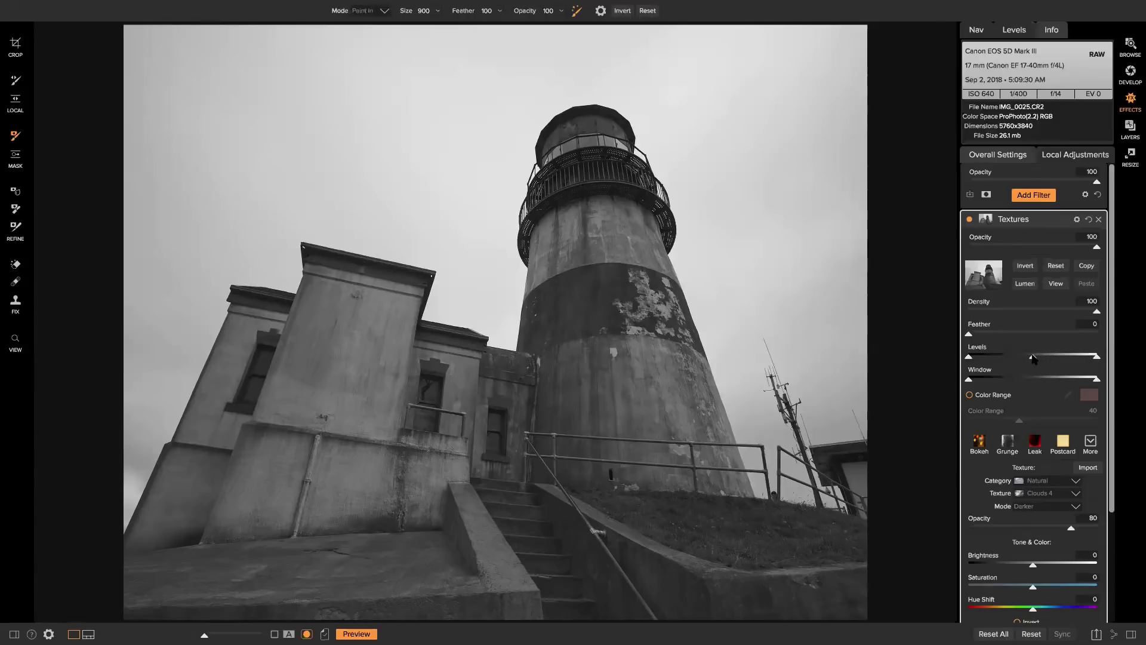
drag(1034, 359, 1063, 359)
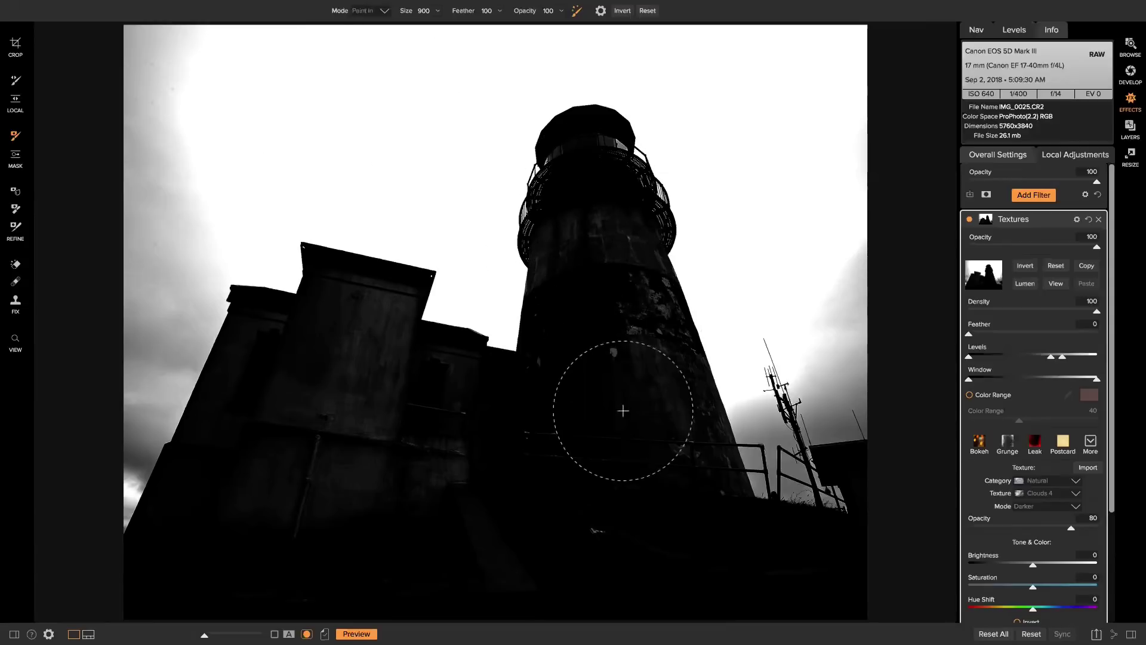
click(1058, 287)
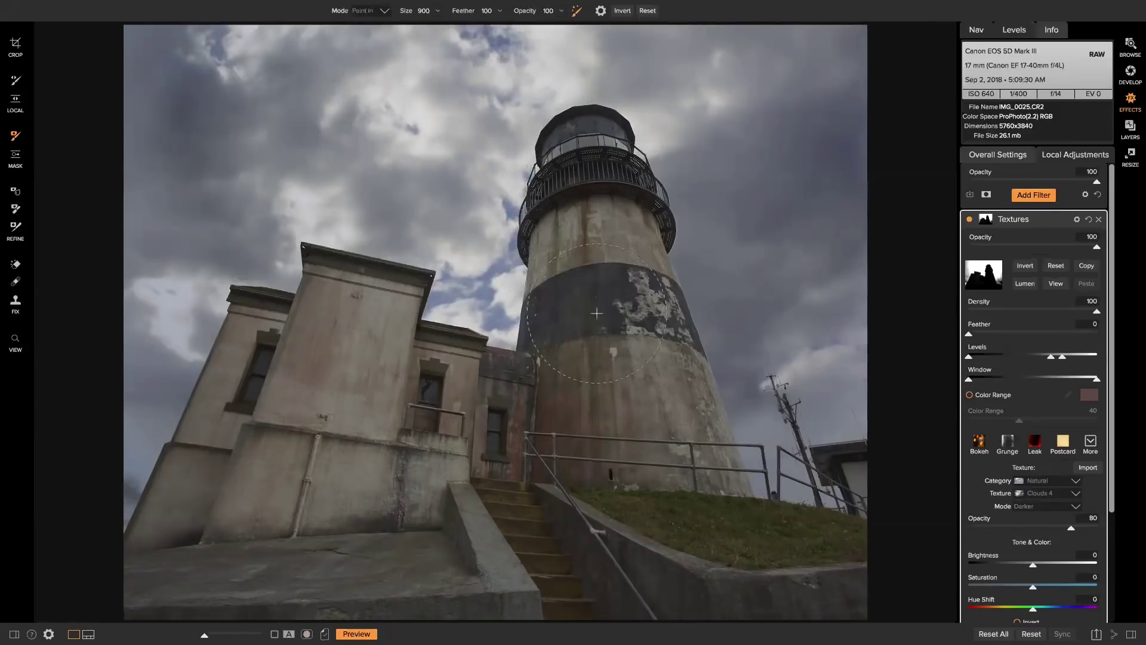
Darken the buildings in the luminosity mask by raising the lower Window limit and the Levels black point in mask view
click(1058, 284)
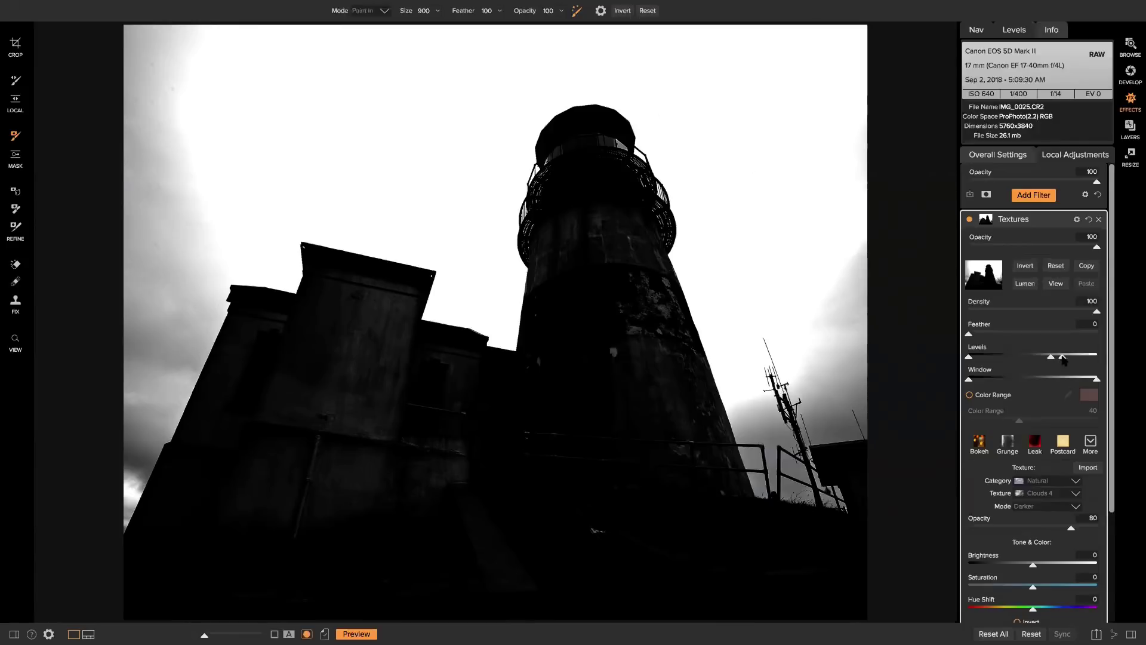
mouse_move(1097, 379)
mouse_down()
mouse_move(1039, 385)
mouse_move(1096, 380)
mouse_up()
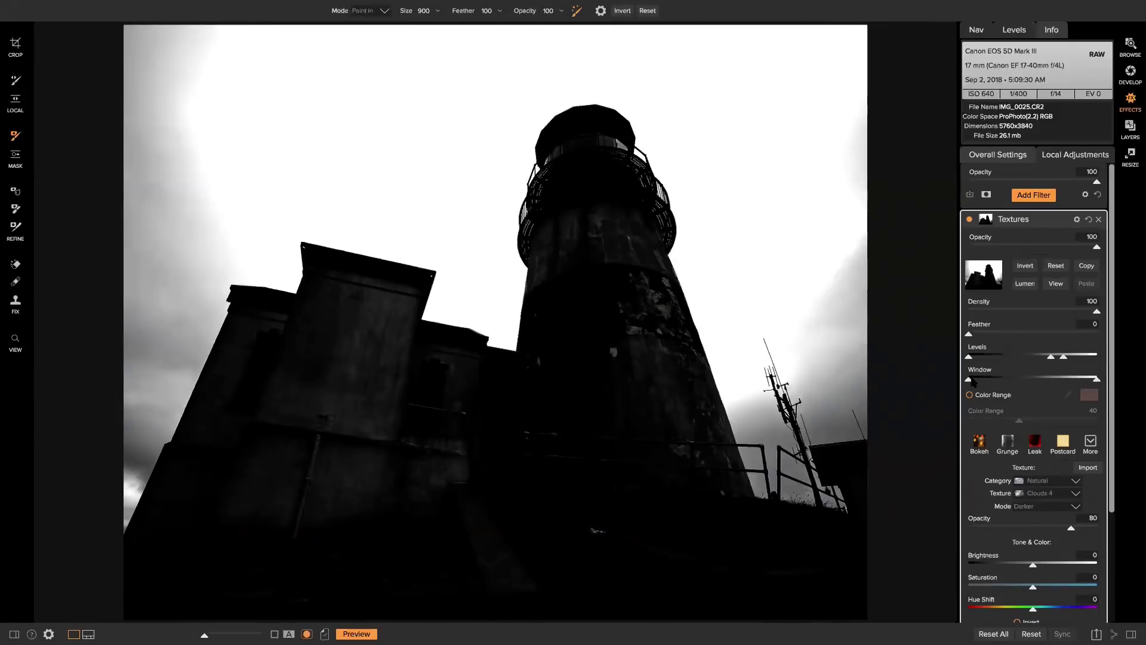
drag(974, 383, 1021, 360)
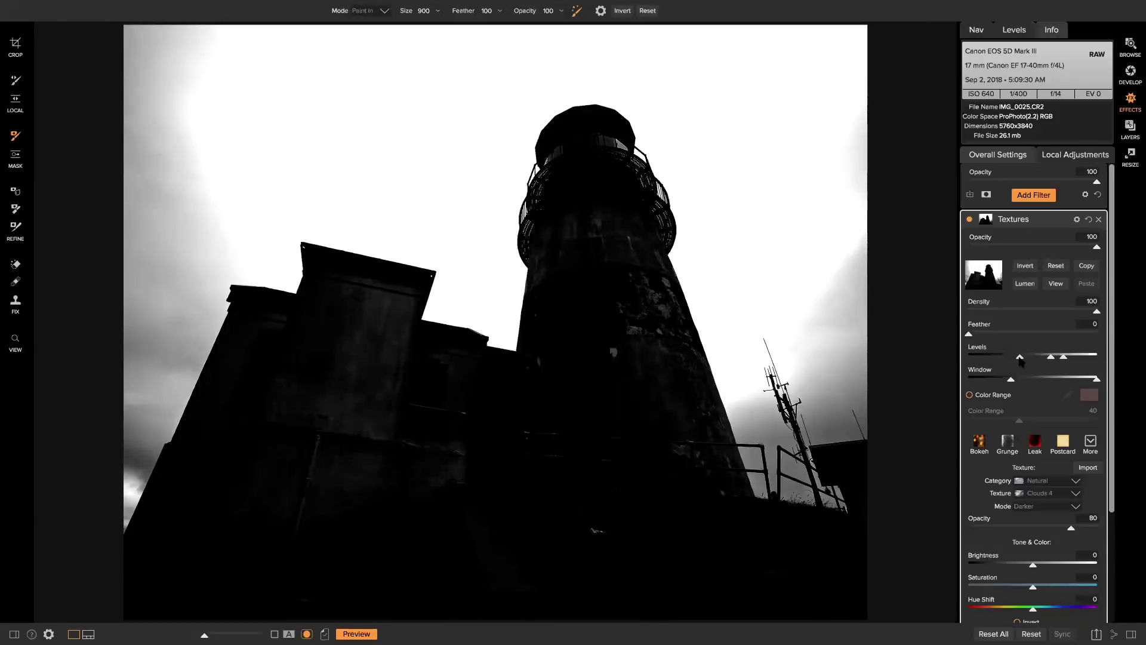
click(1055, 285)
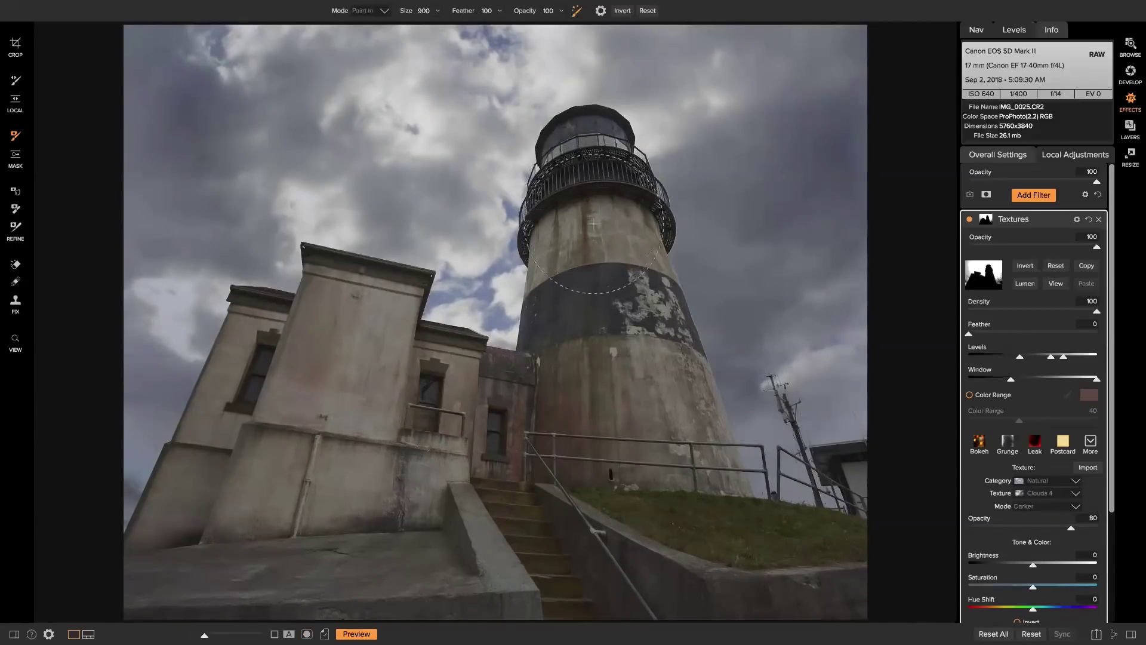
Paint out the remaining gray areas on the tower, building and ground with the Masking Brush at size 900
key(alt)
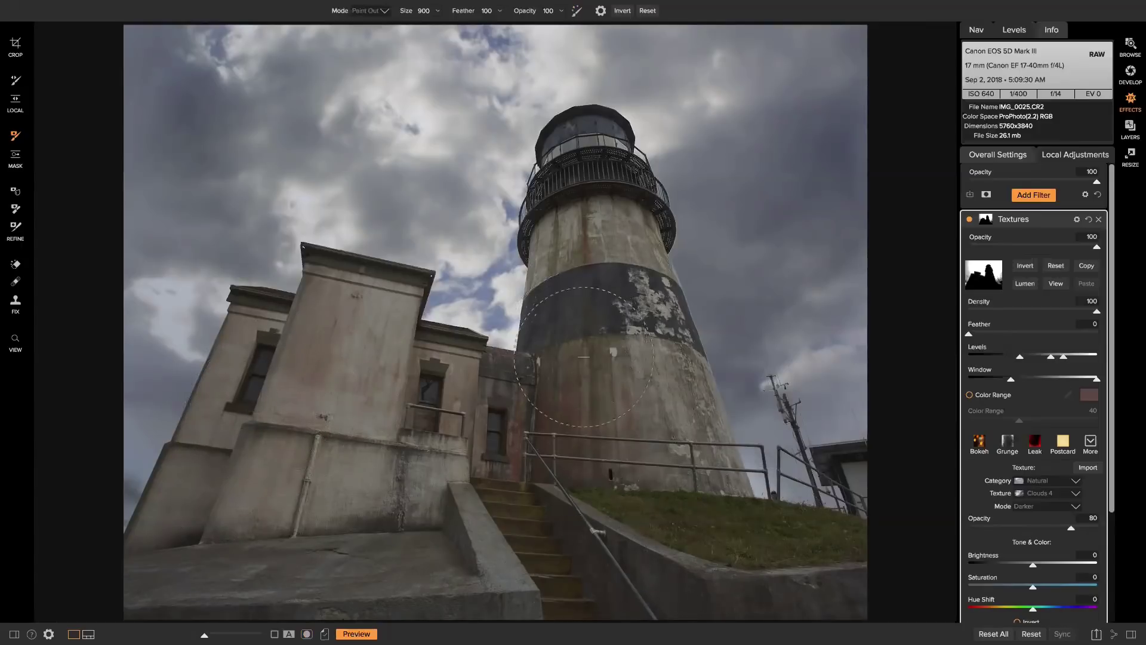
click(1056, 283)
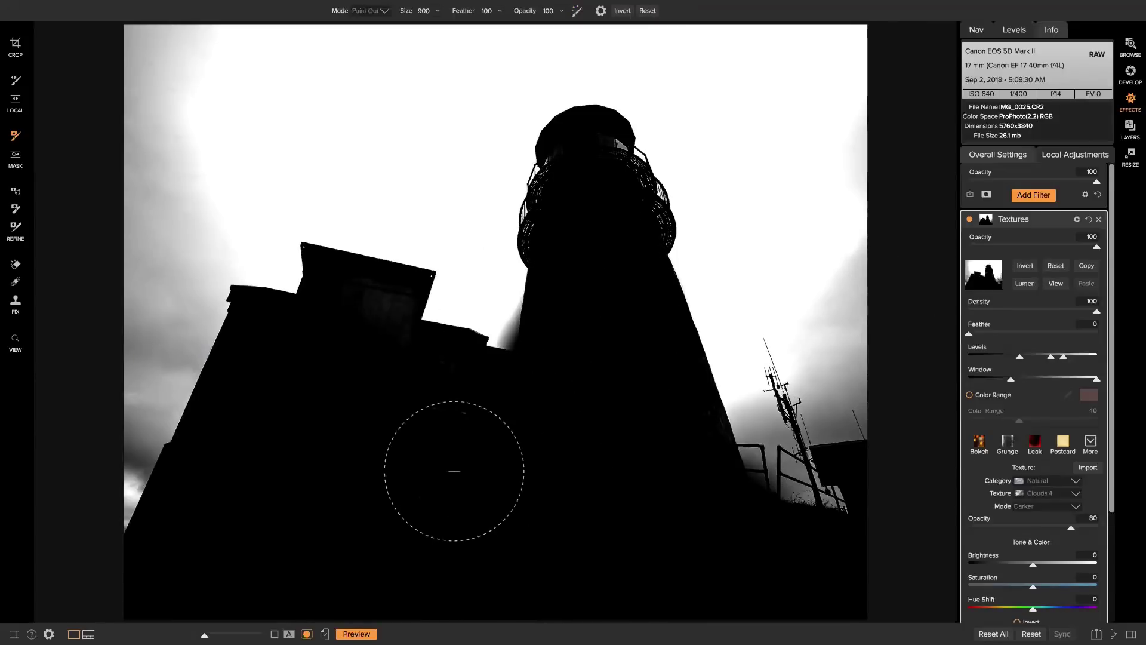
click(1056, 283)
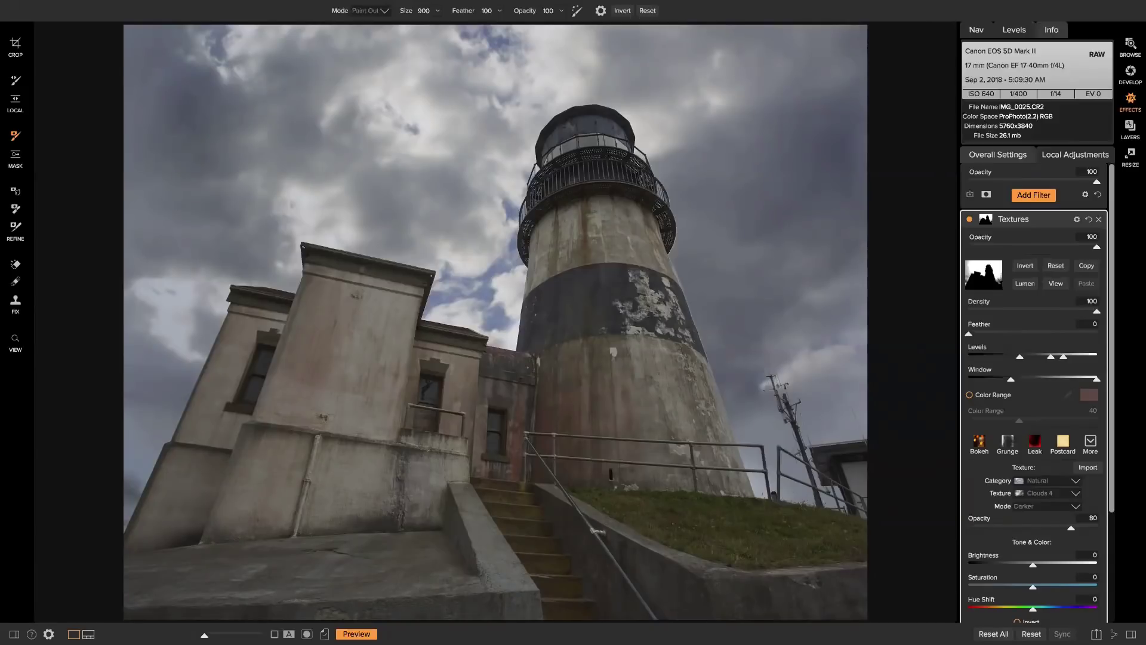
Add an empty filter slot above the Textures filter and look over the available filters
click(137, 7)
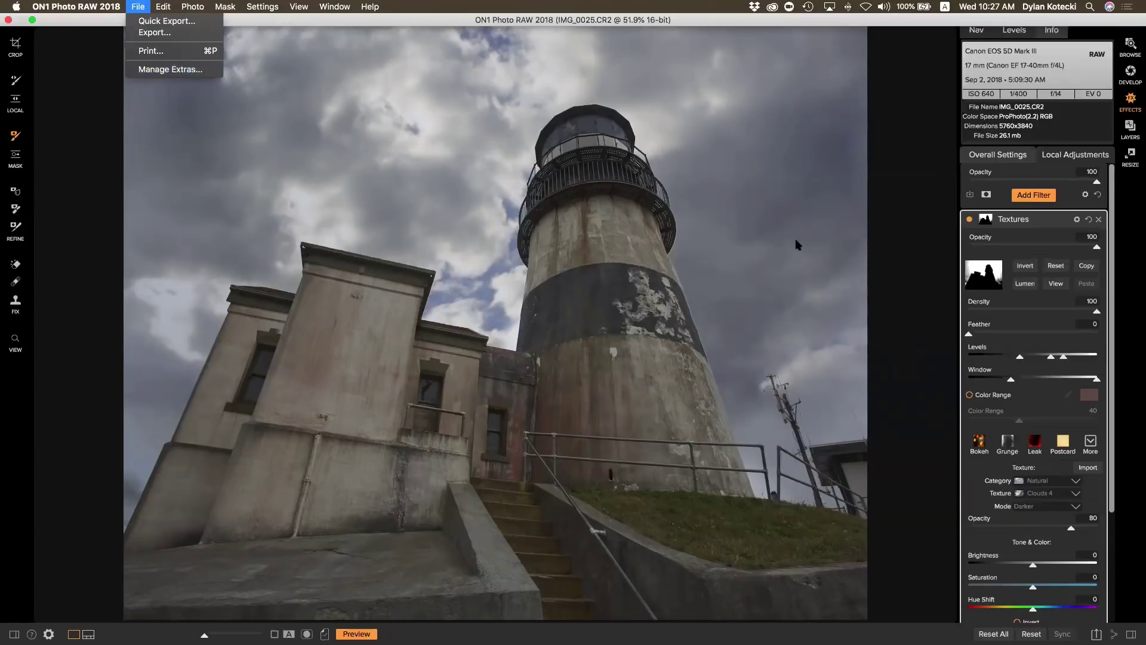
click(1065, 206)
click(1042, 197)
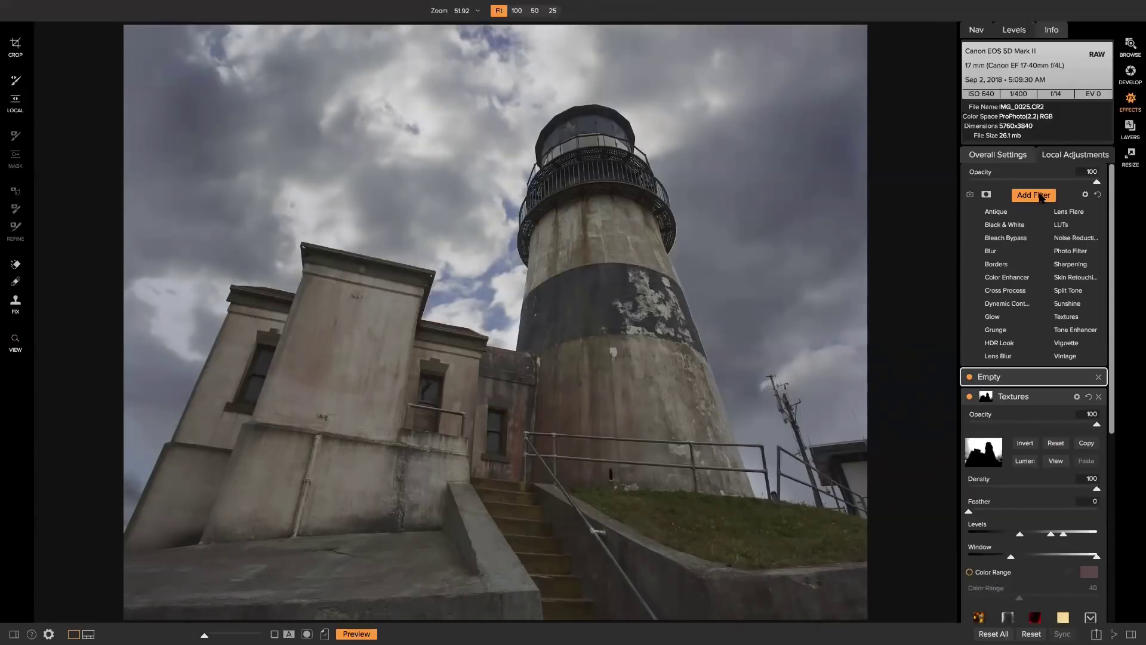
click(1069, 318)
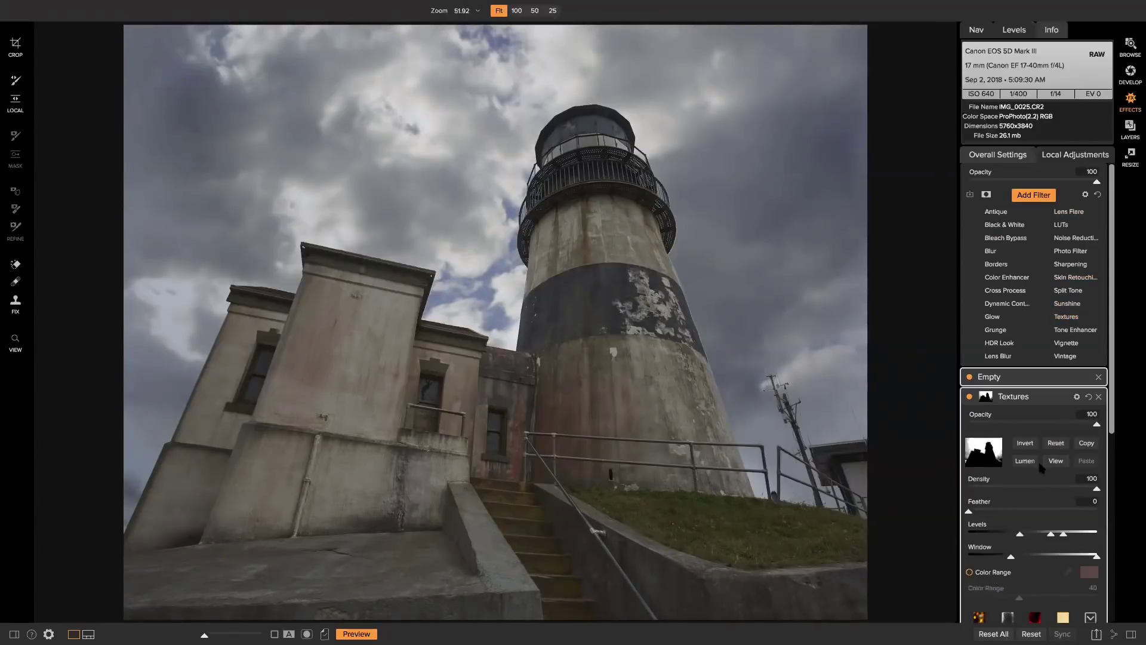
Try a texture from the Skies category on the sky, and return to the Natural category's Clouds 4 texture
scroll(1038, 459, down, 5)
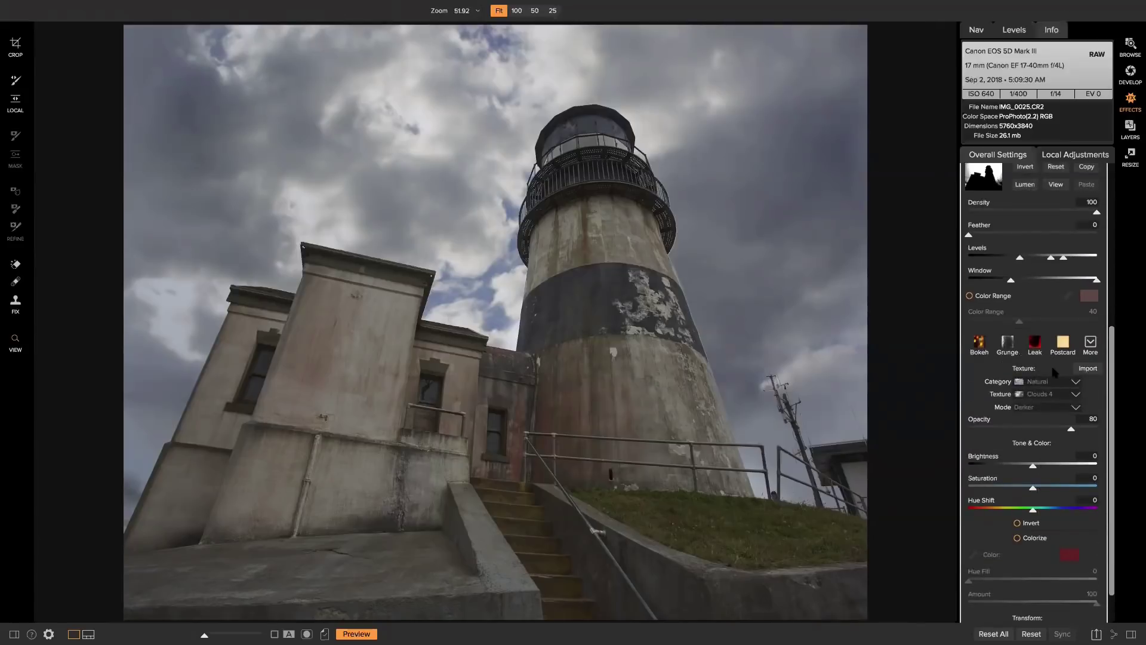
click(1055, 384)
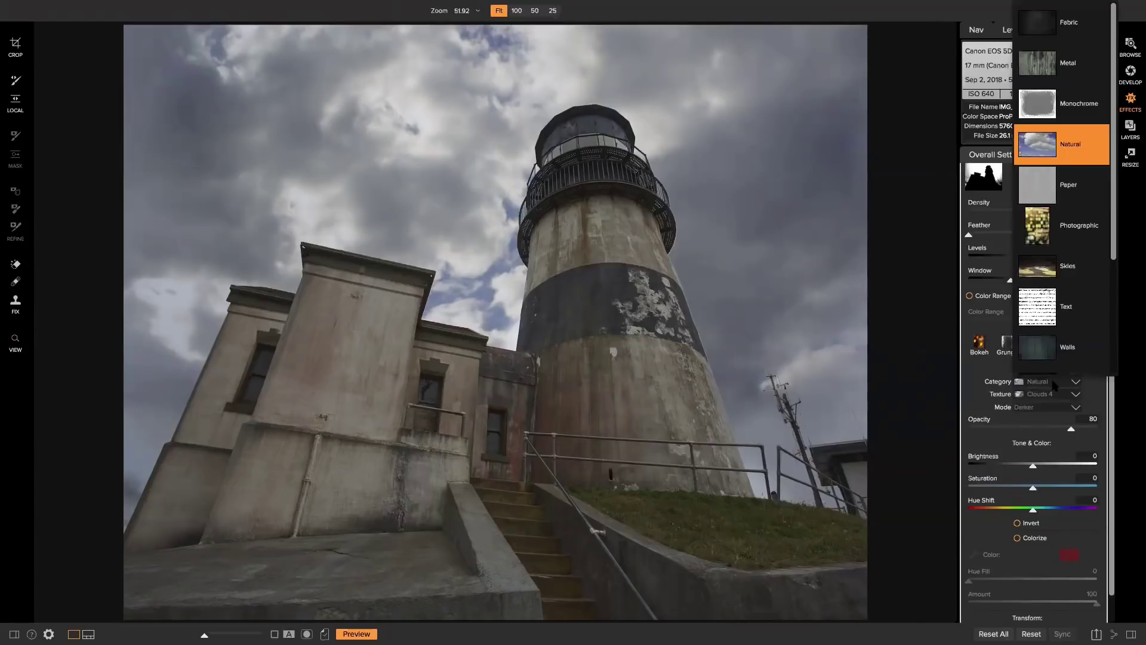
scroll(1062, 310, down, 1)
click(1069, 266)
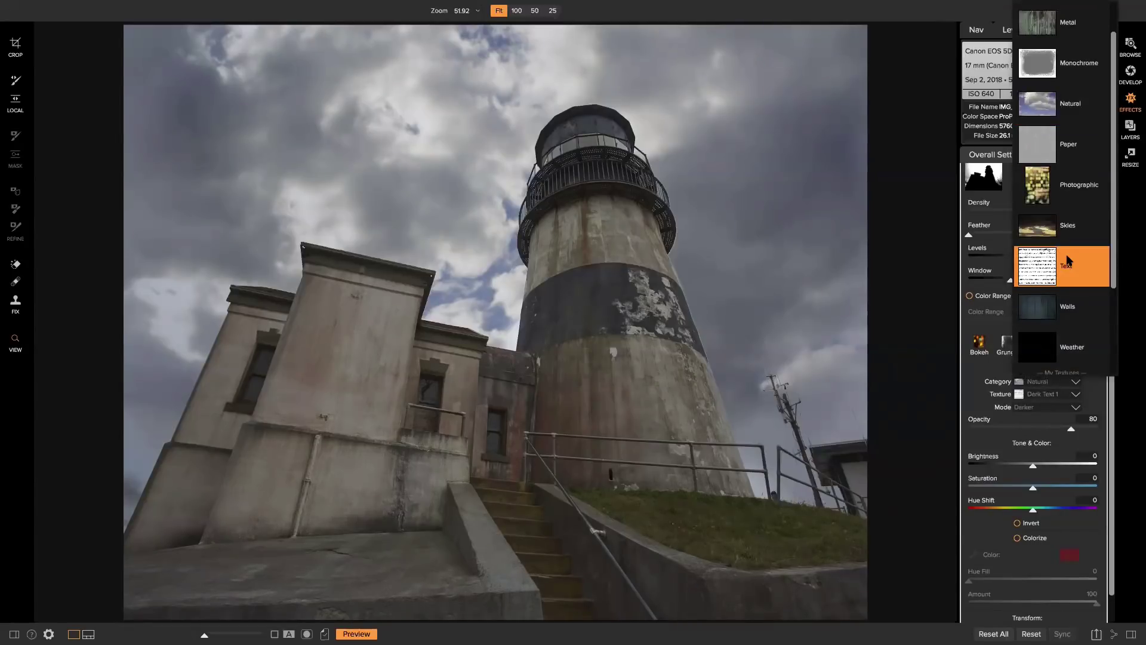
click(1075, 231)
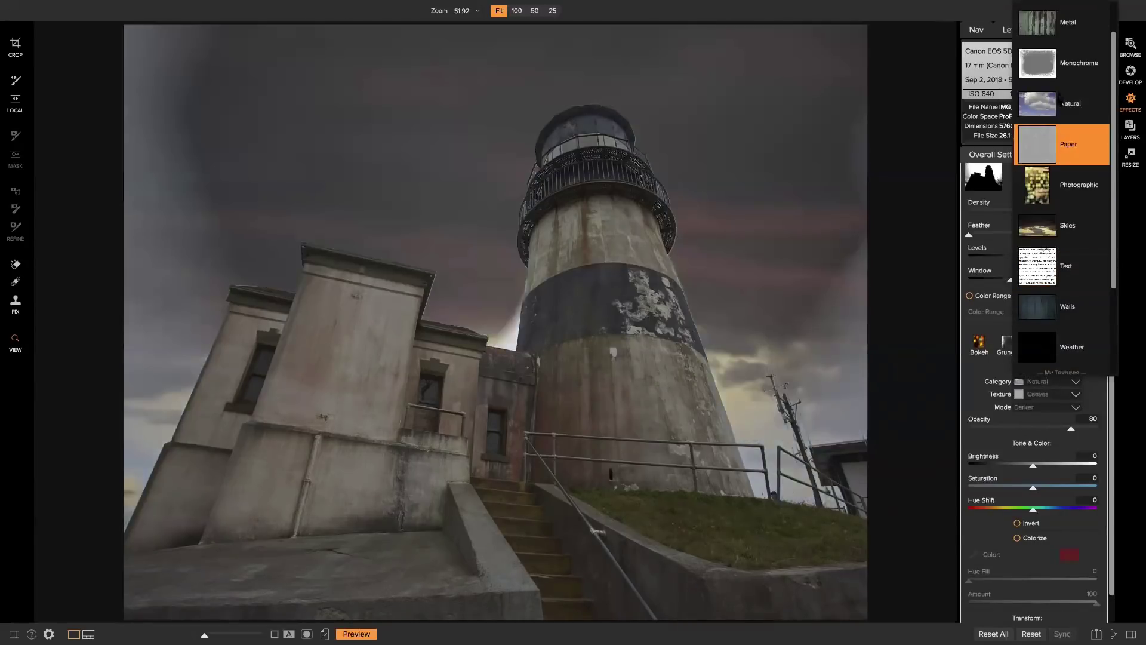
click(1062, 103)
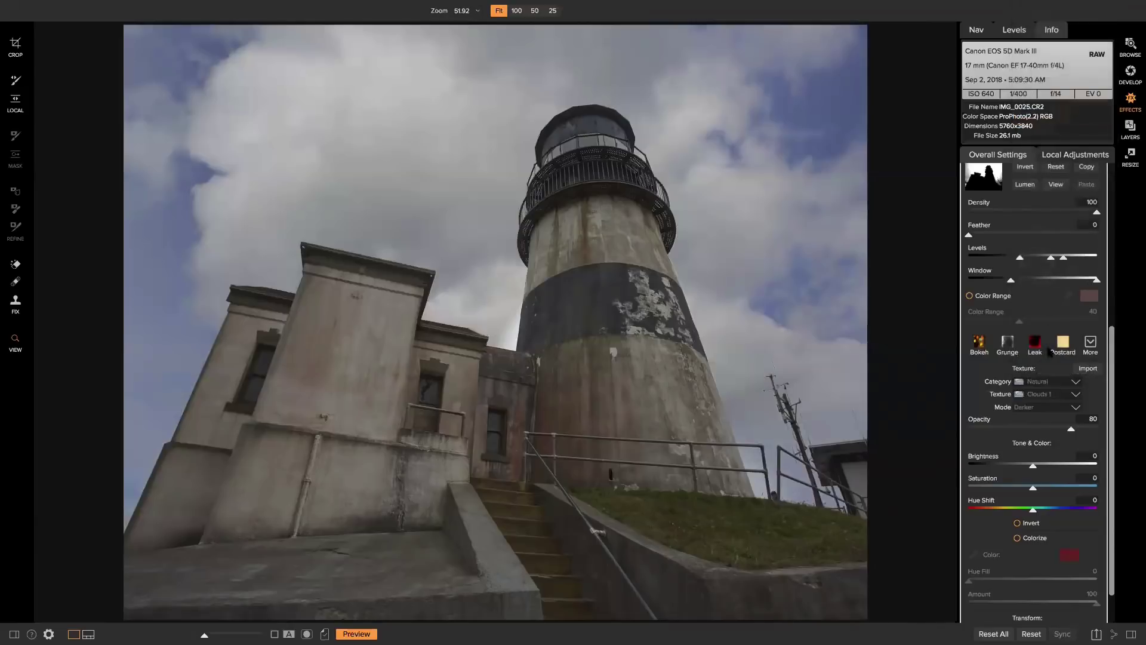
click(1059, 396)
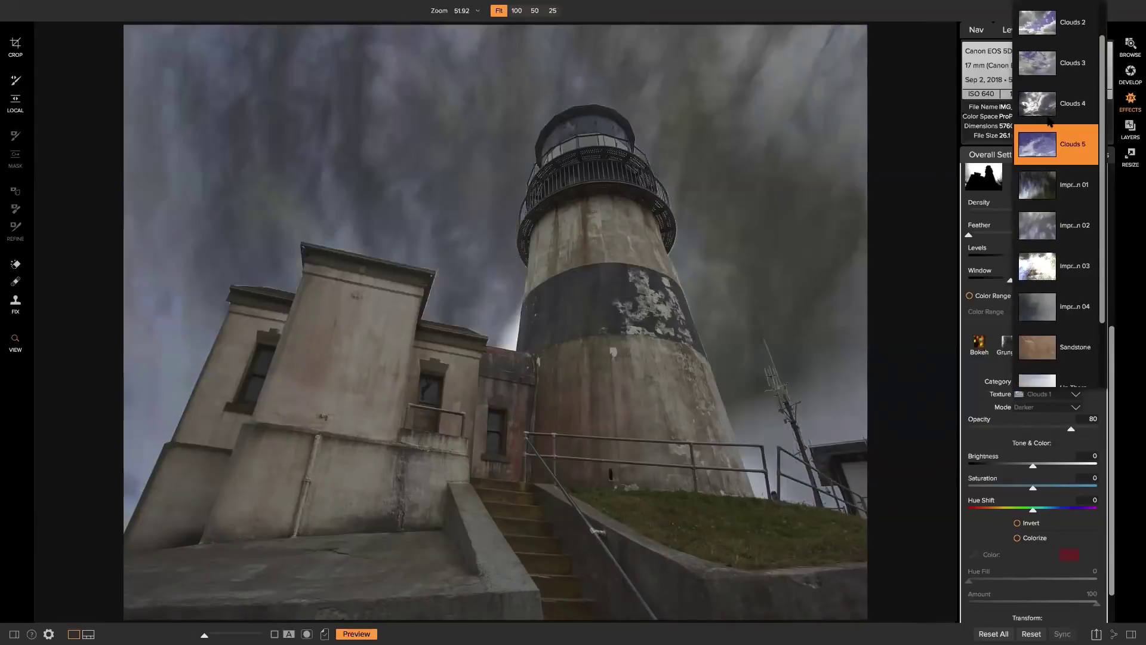
click(1049, 115)
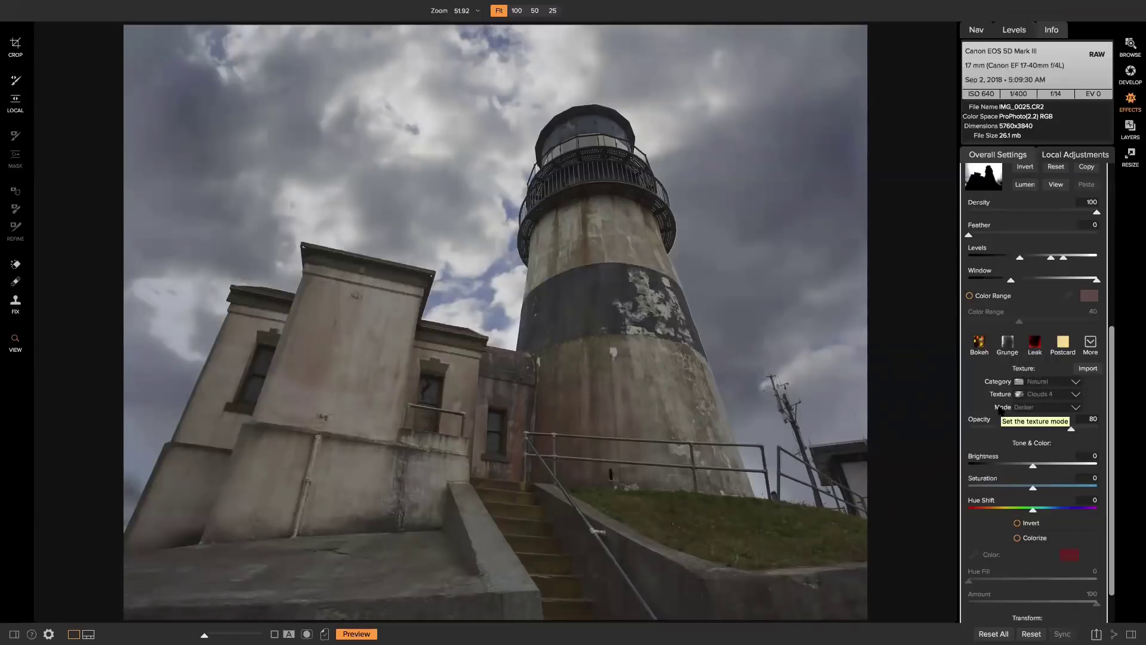
Keep the texture's blending mode at Darker and raise its texture opacity to 100
click(1039, 409)
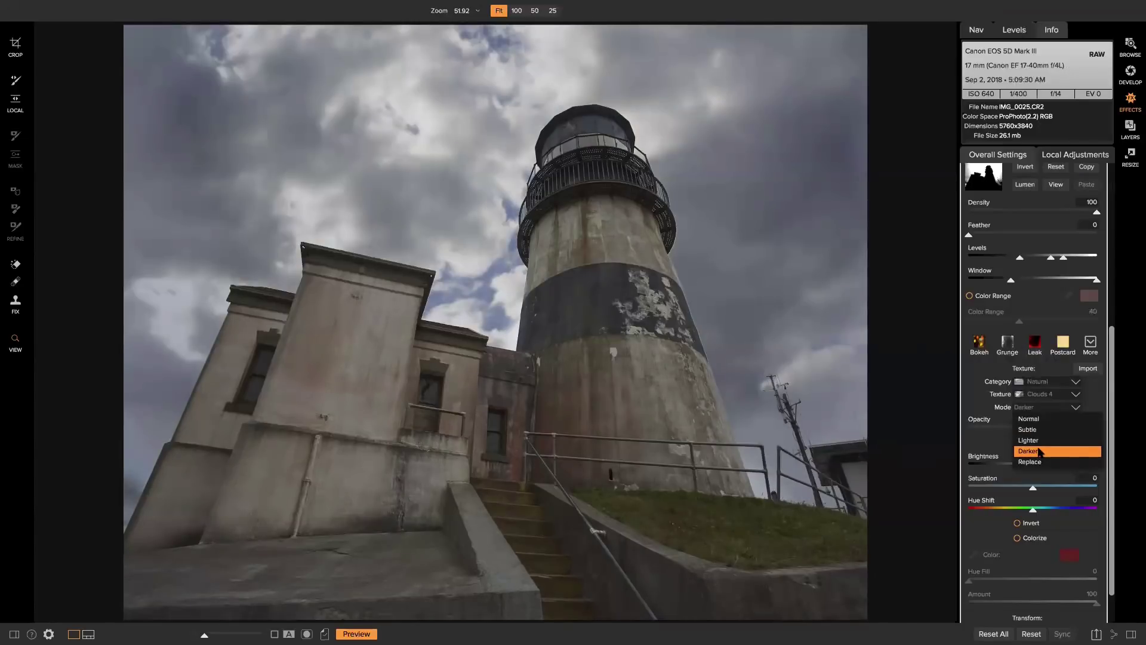
click(1039, 452)
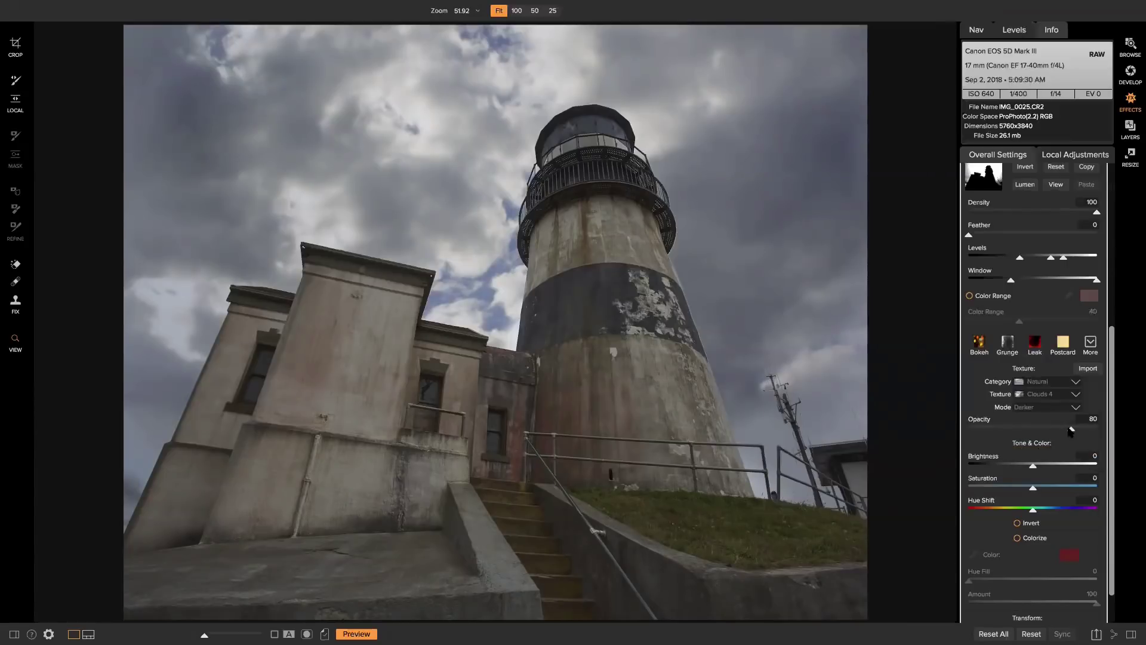
drag(1072, 429, 1104, 430)
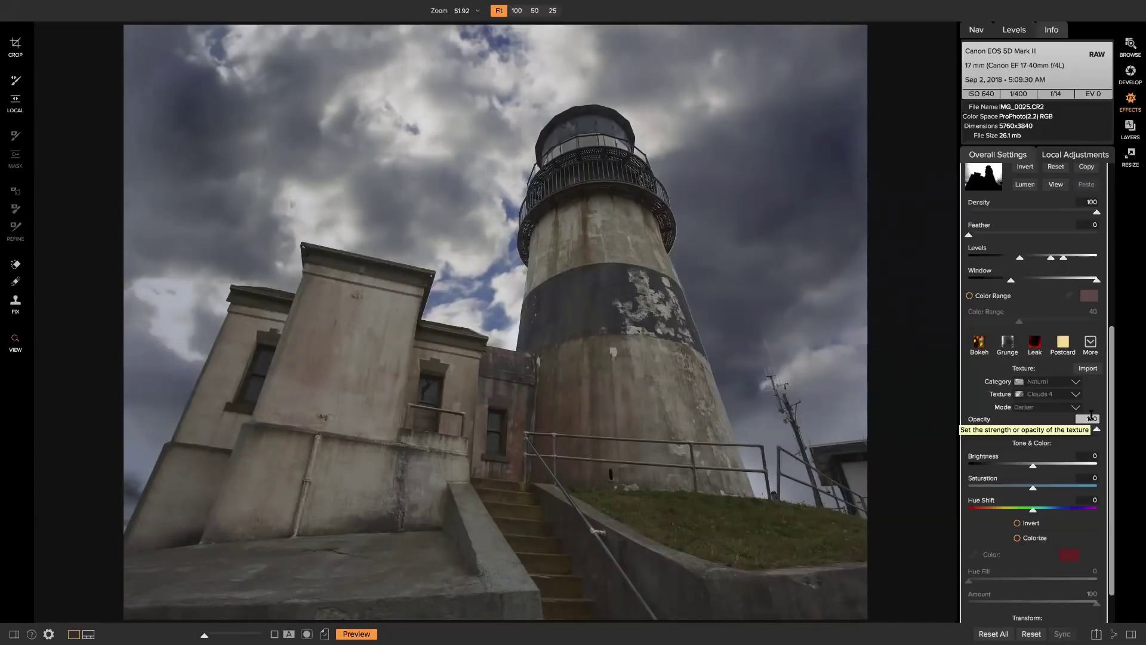
Delete the empty filter slot and the Textures filter from the filter stack
scroll(1086, 415, up, 4)
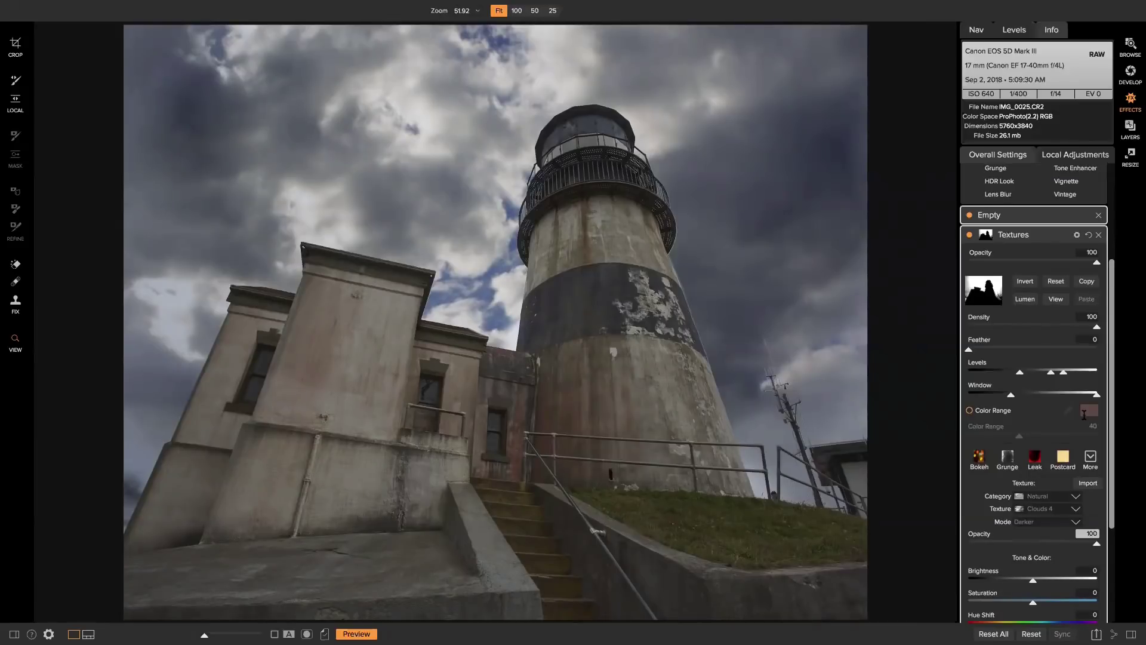
click(1084, 414)
scroll(1046, 253, up, 3)
scroll(1046, 254, up, 1)
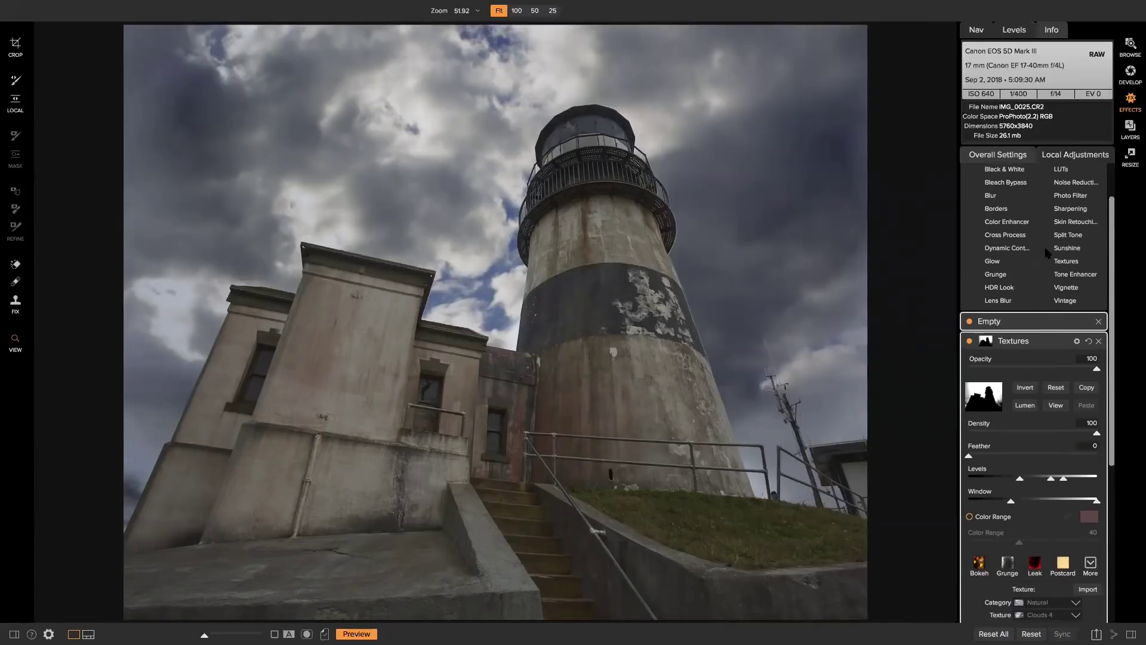
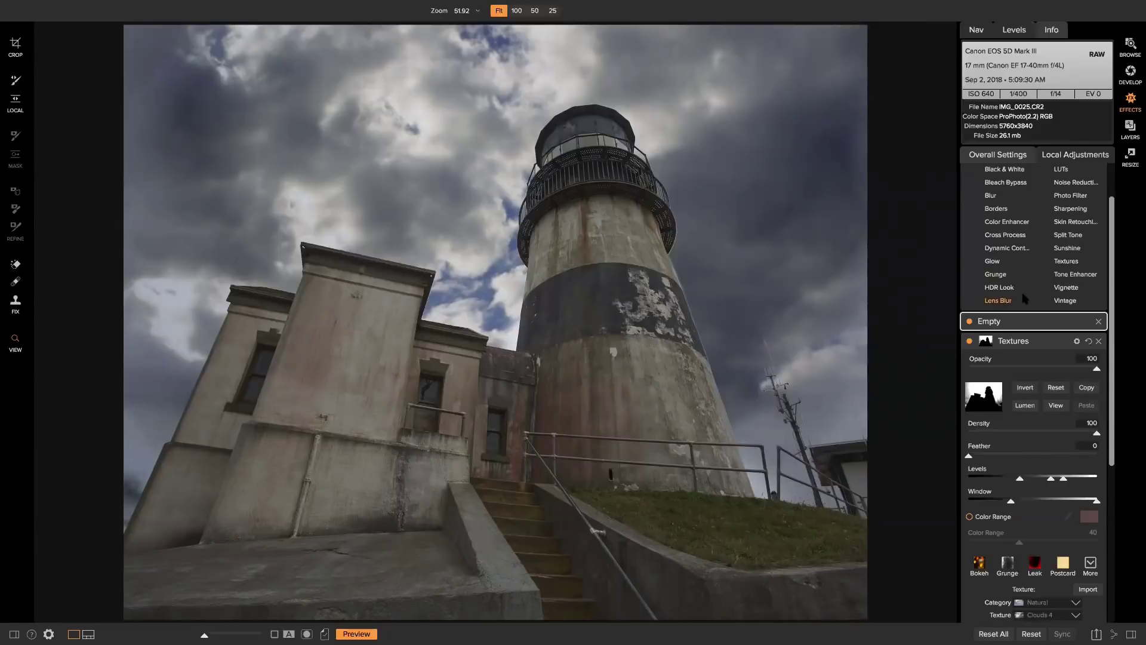
click(1099, 321)
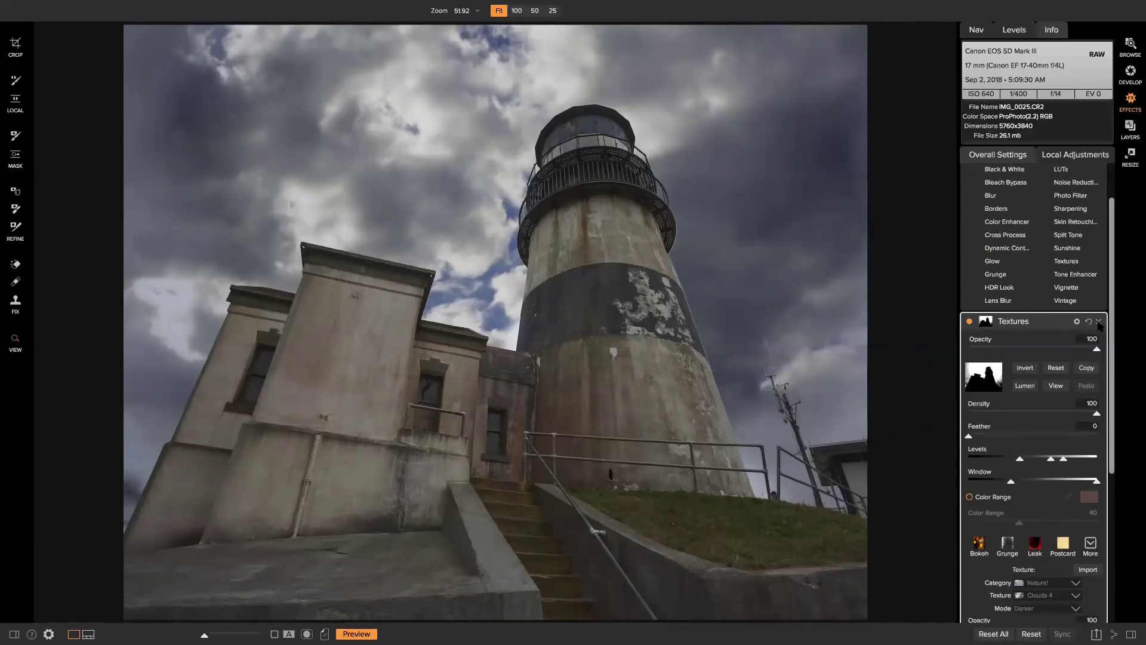
scroll(1099, 326, down, 3)
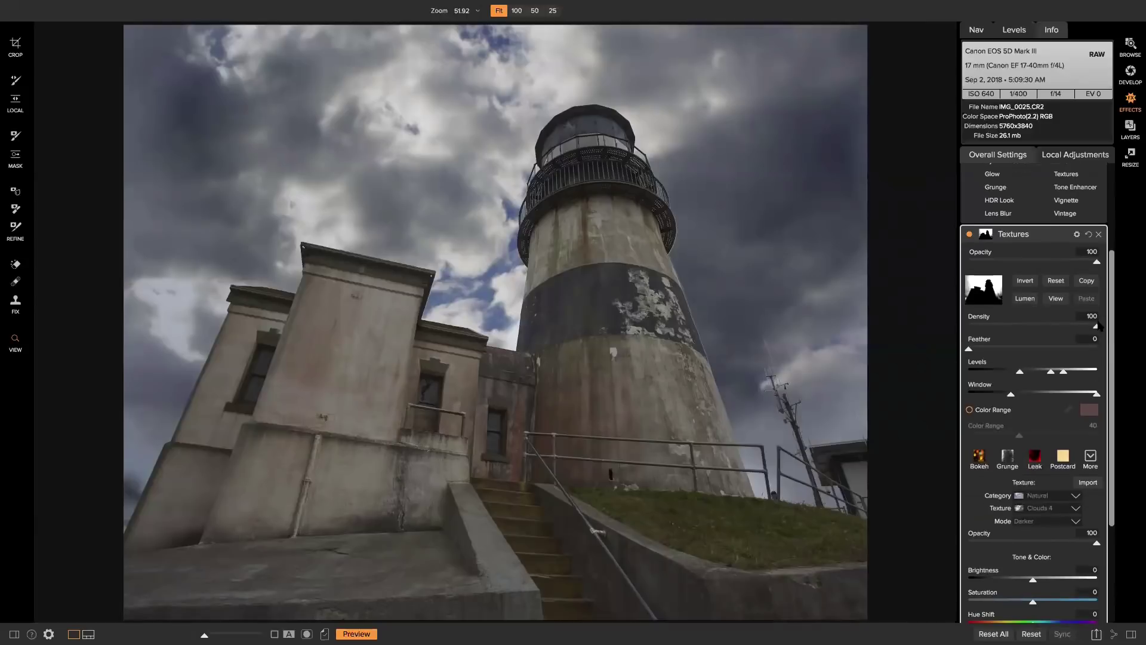
scroll(1099, 326, up, 5)
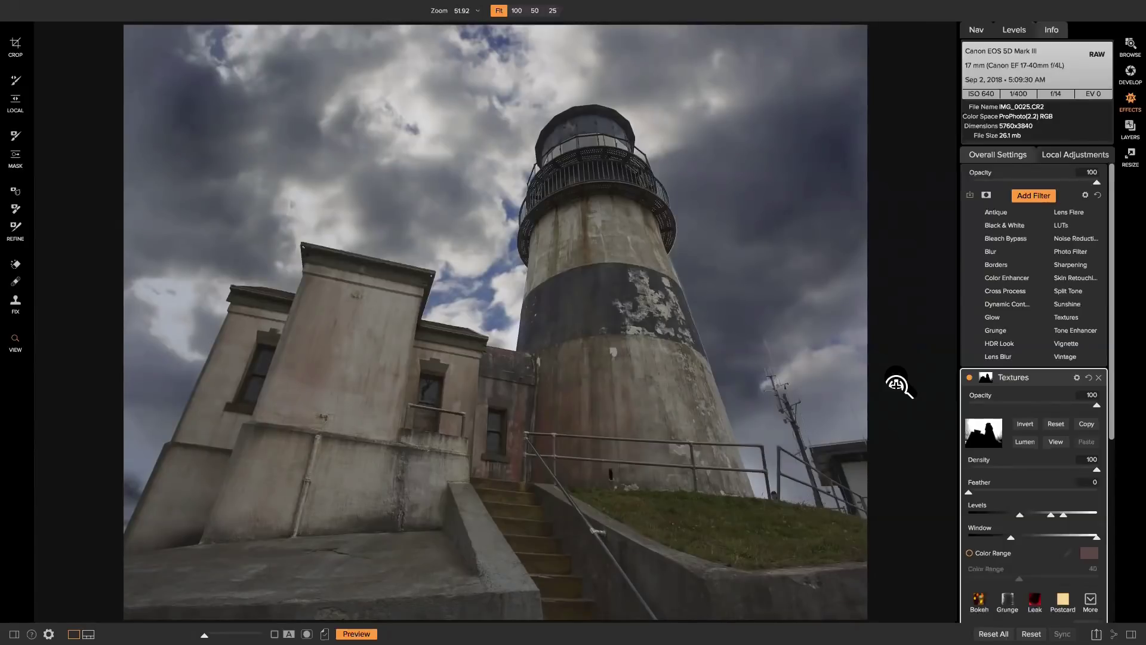
click(1099, 377)
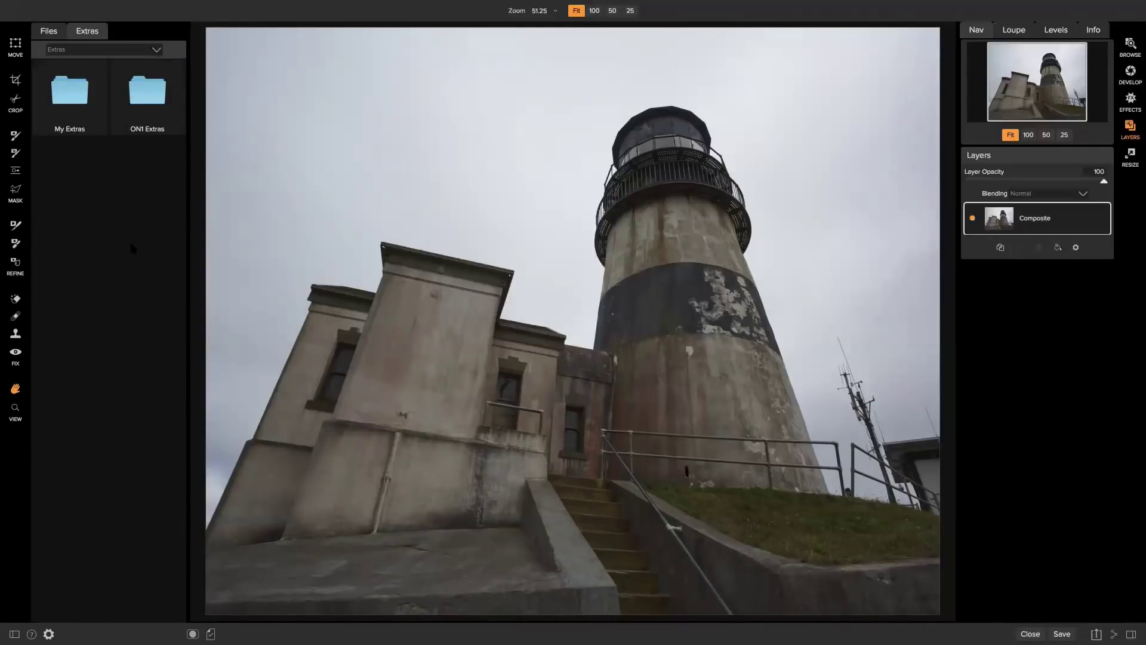
Rename the Composite layer to "Main Layer"
double_click(1038, 219)
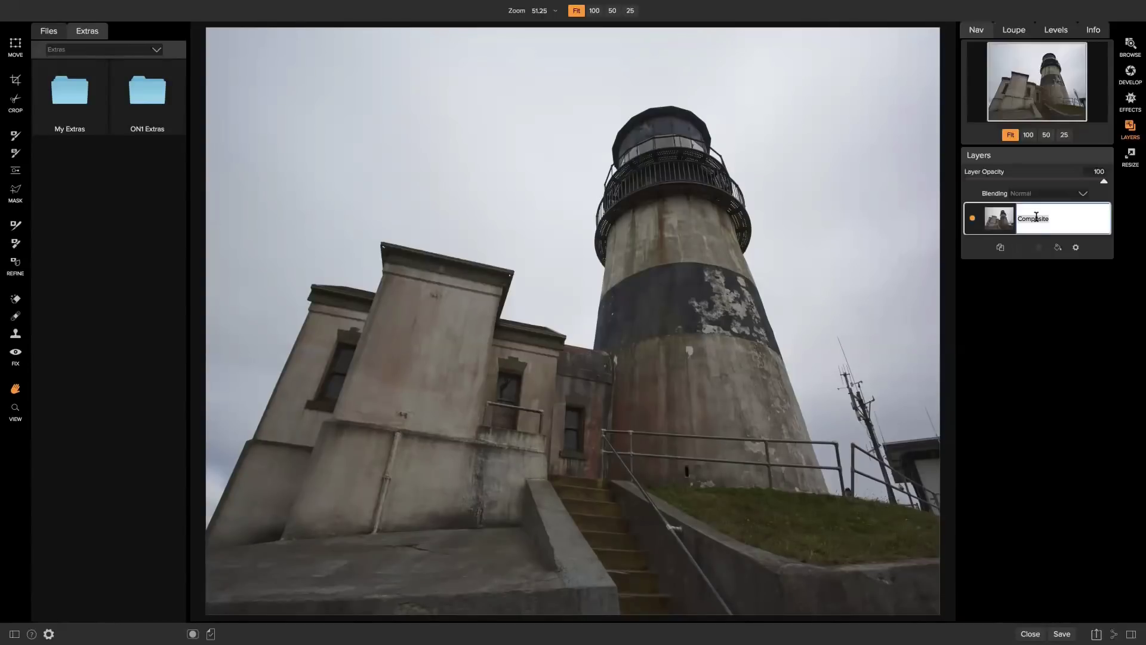
text(Main Layer)
key(Return)
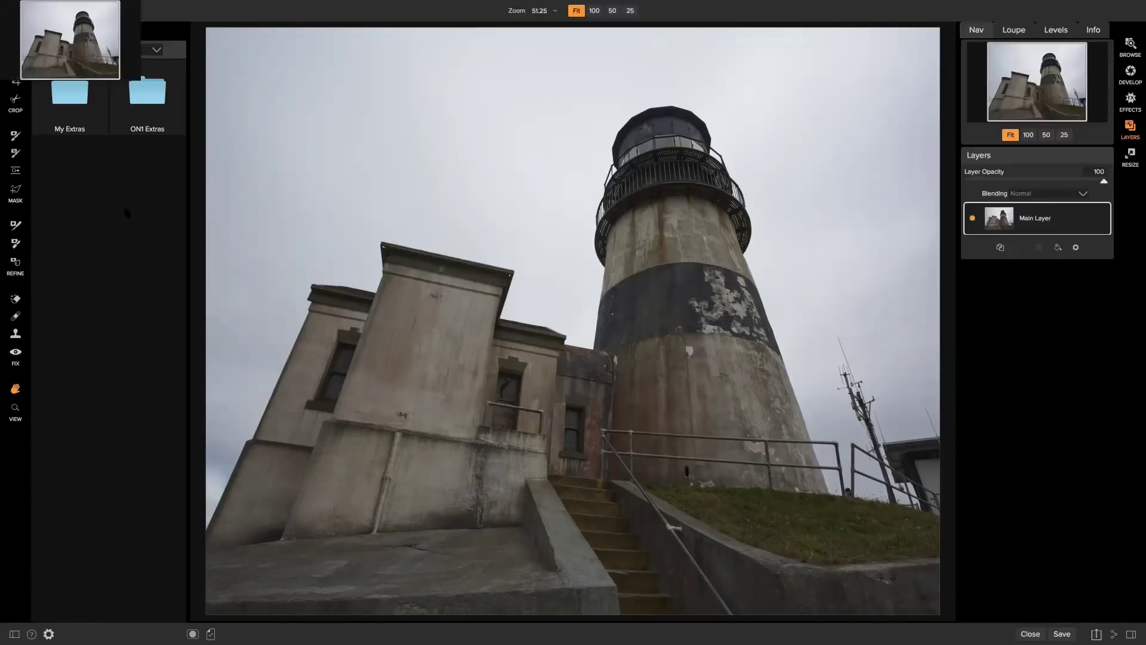
Examine the Skies and Birds background folders and the background import option in the Extras Manager, importing nothing
click(136, 6)
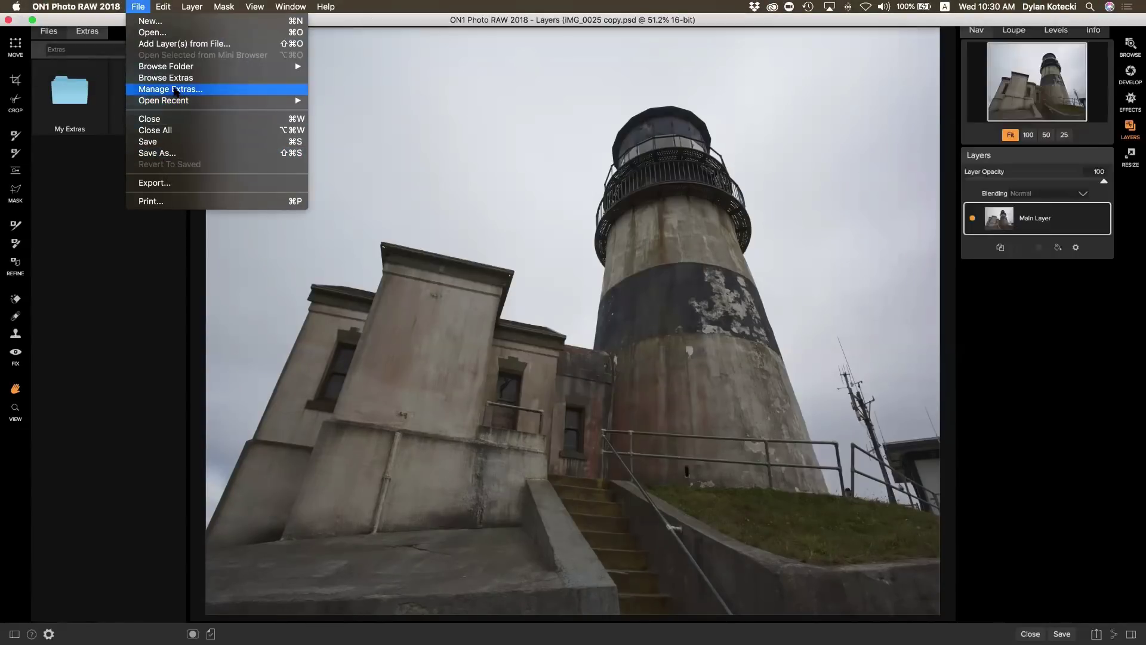
click(181, 90)
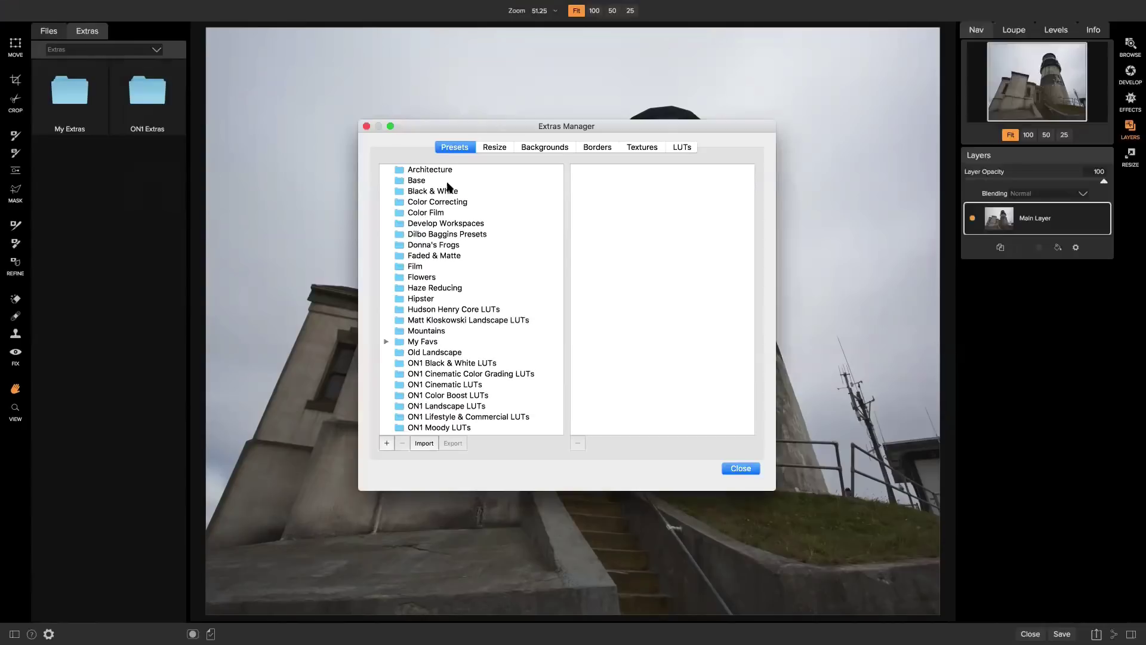
click(539, 147)
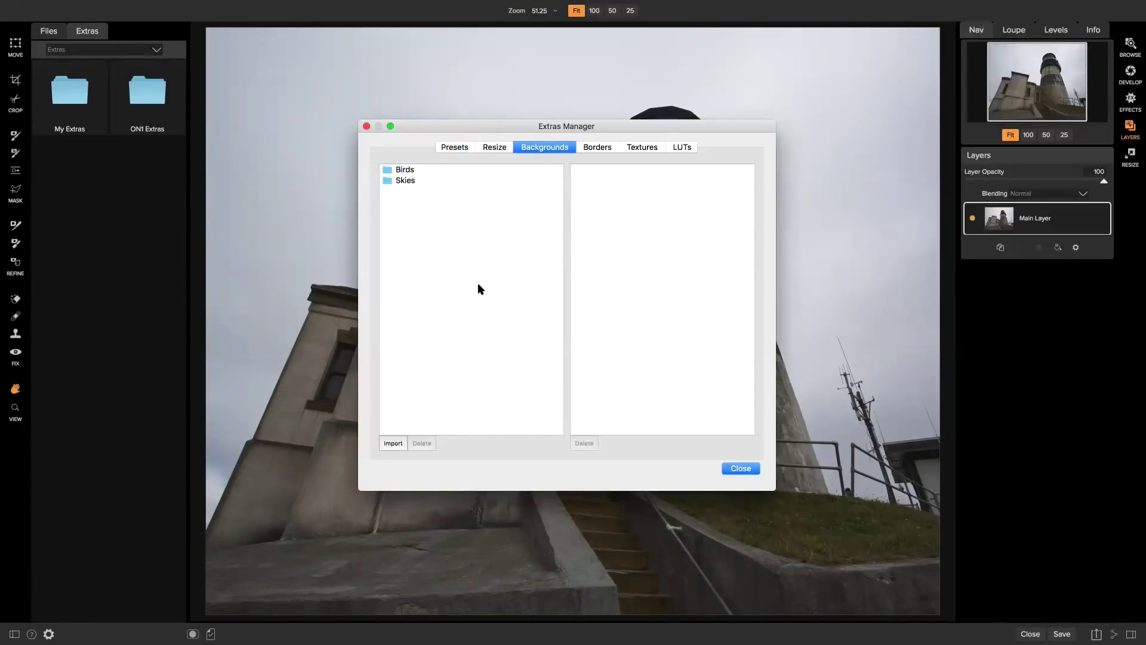
click(408, 179)
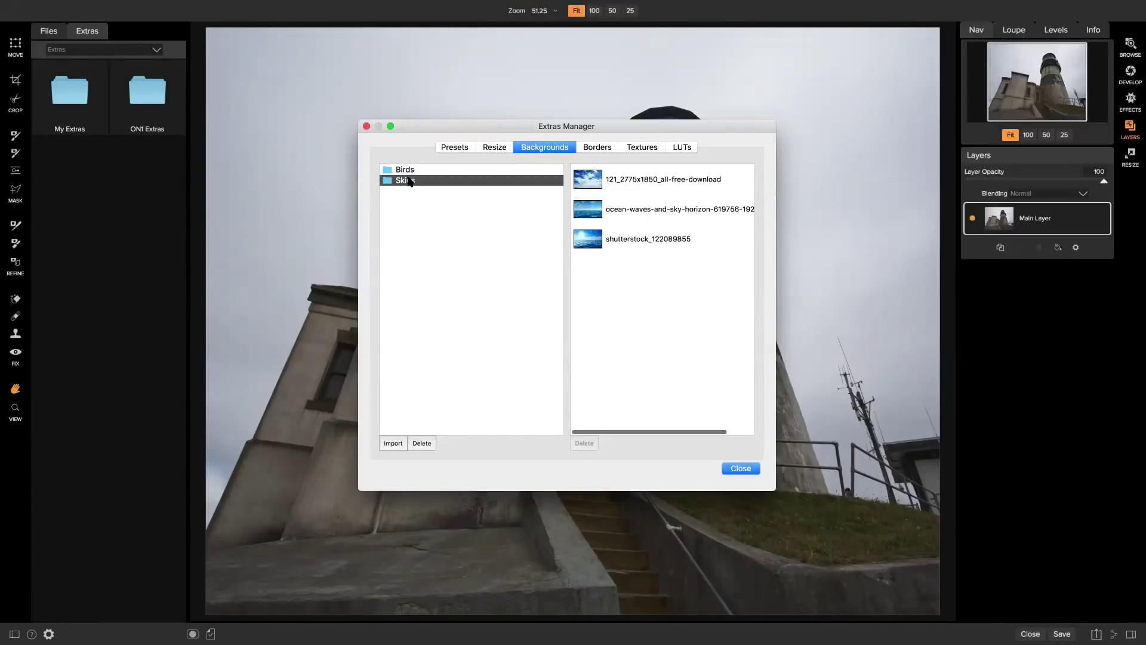
click(460, 171)
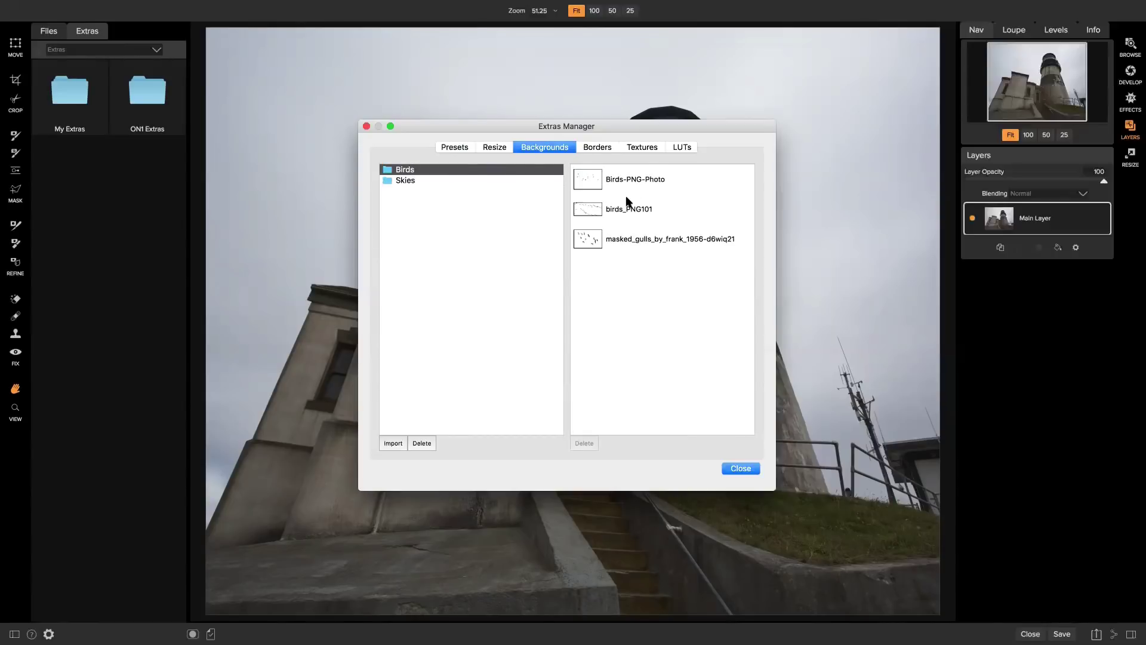
click(394, 443)
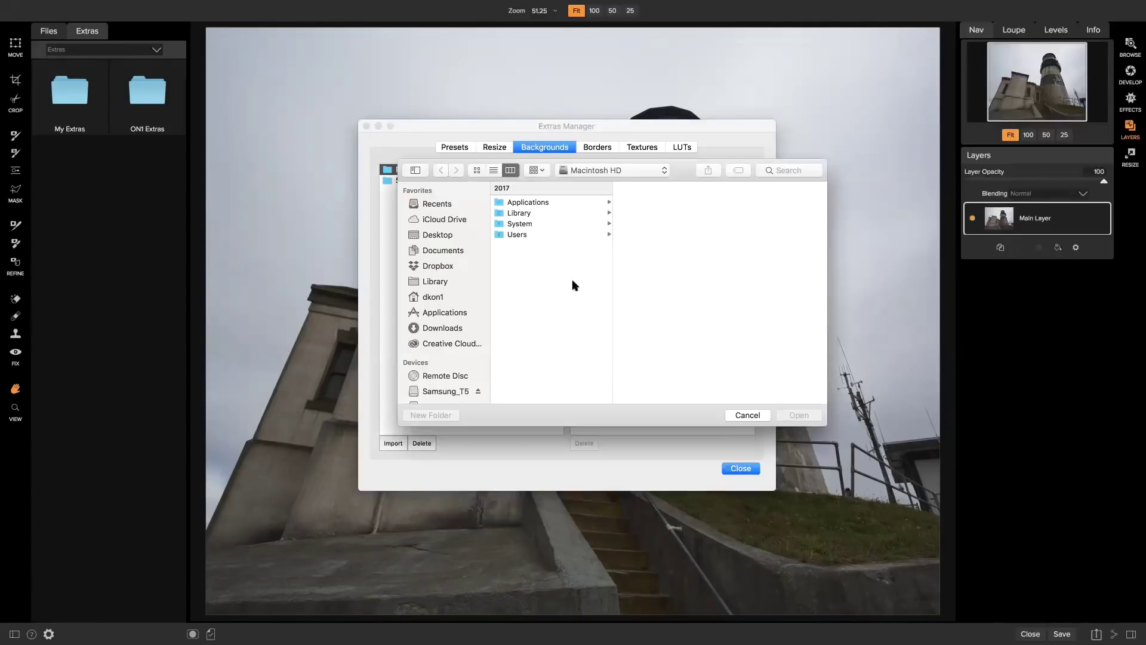
click(747, 415)
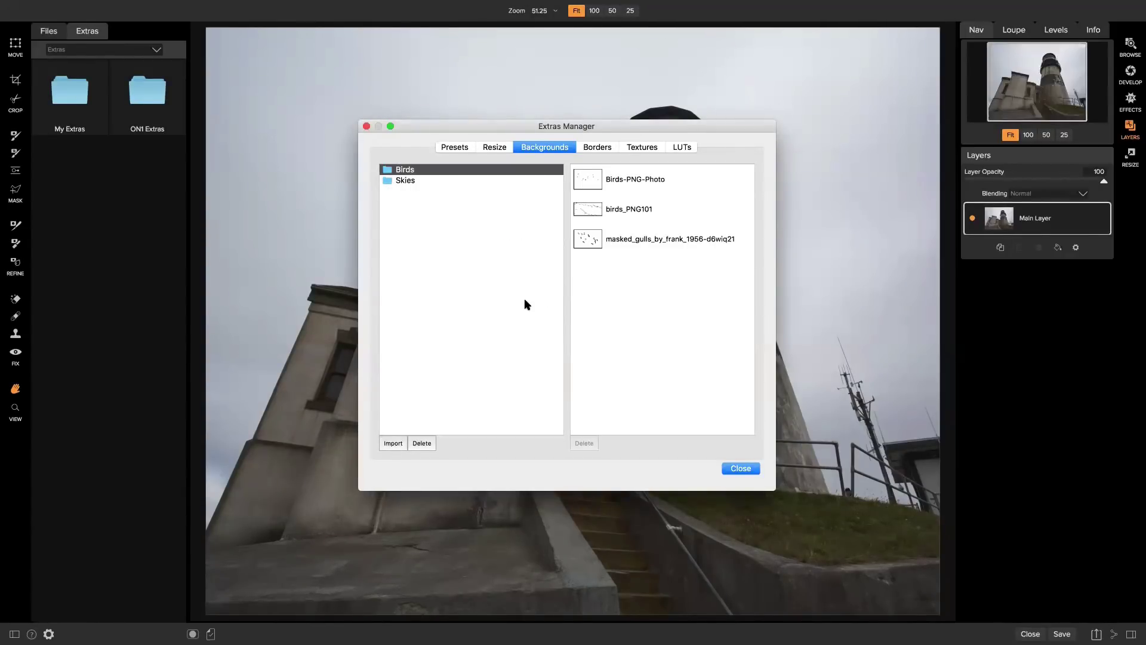
click(739, 468)
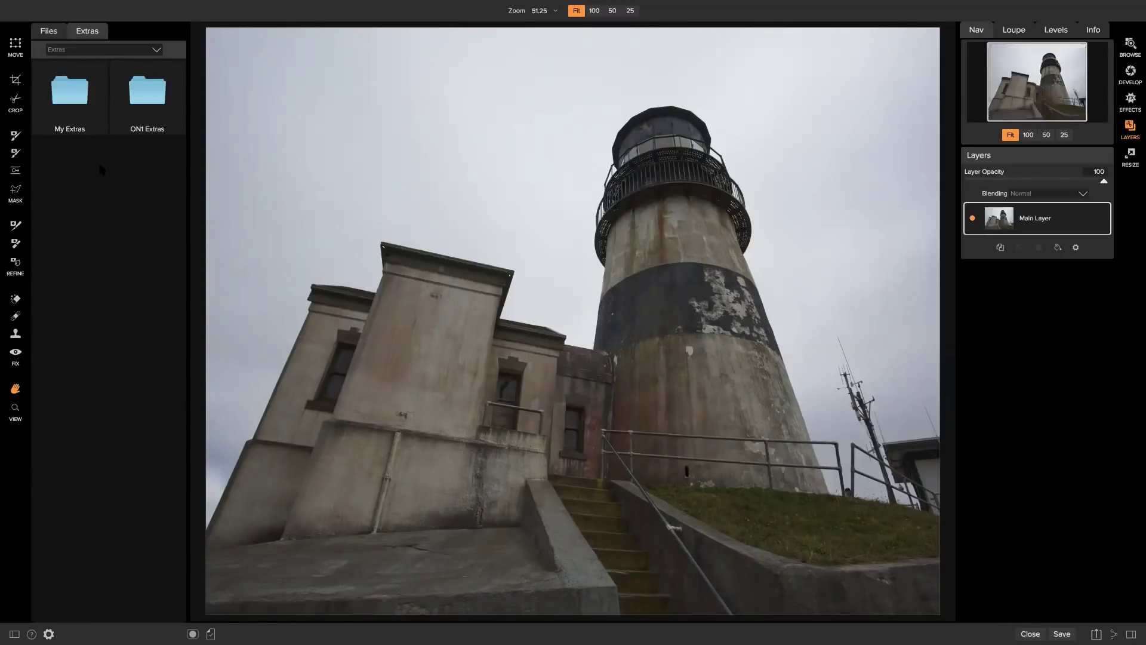
Add Skies47.jpg from the ON1 Extras Backgrounds Skies folder to the lighthouse photo as a layer
double_click(137, 100)
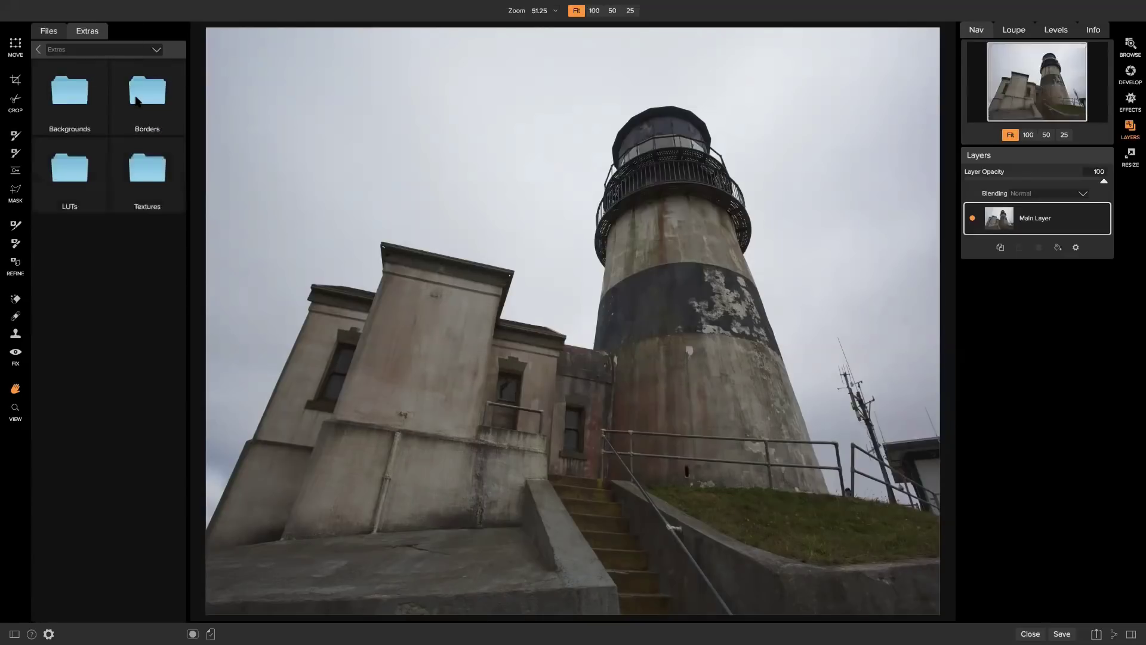
click(76, 98)
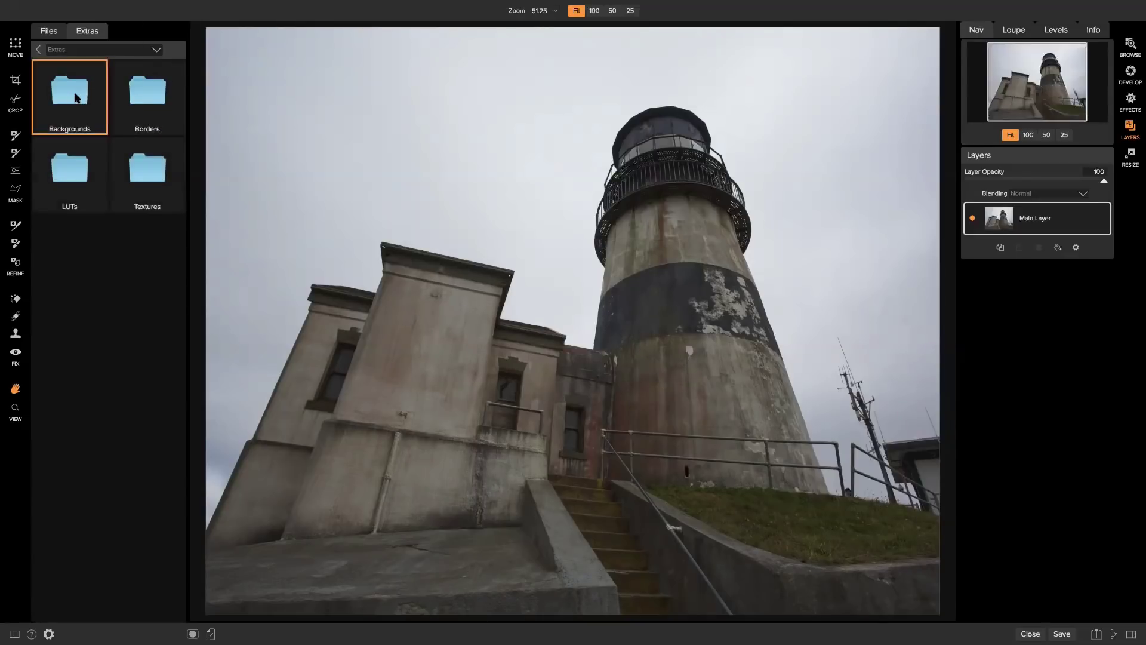
double_click(76, 98)
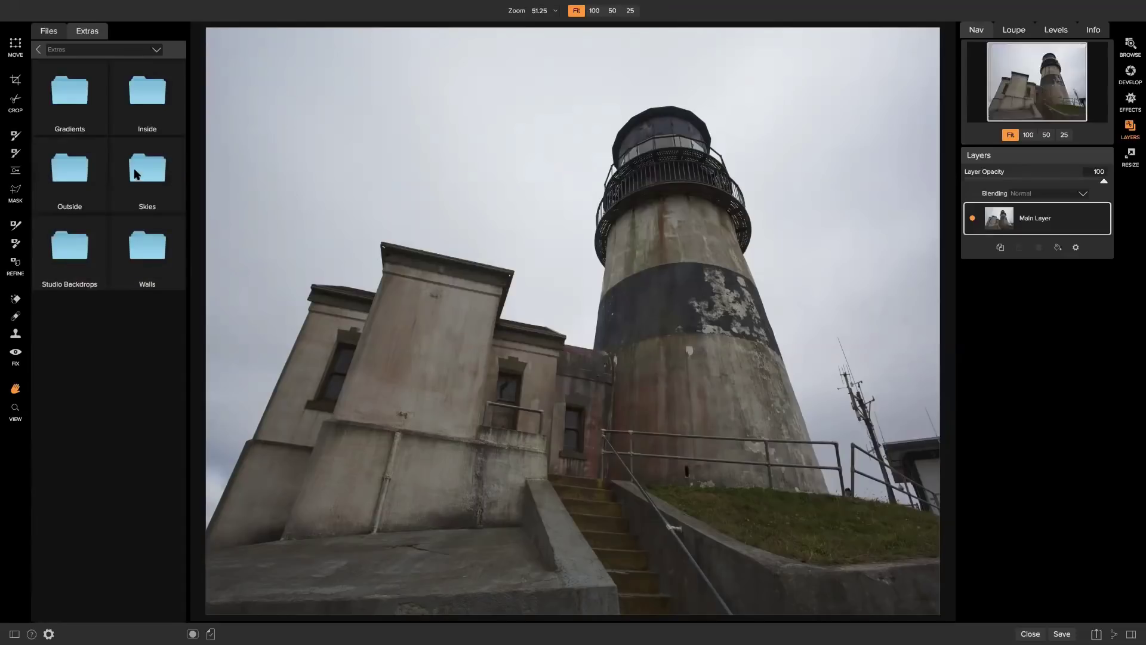
click(149, 181)
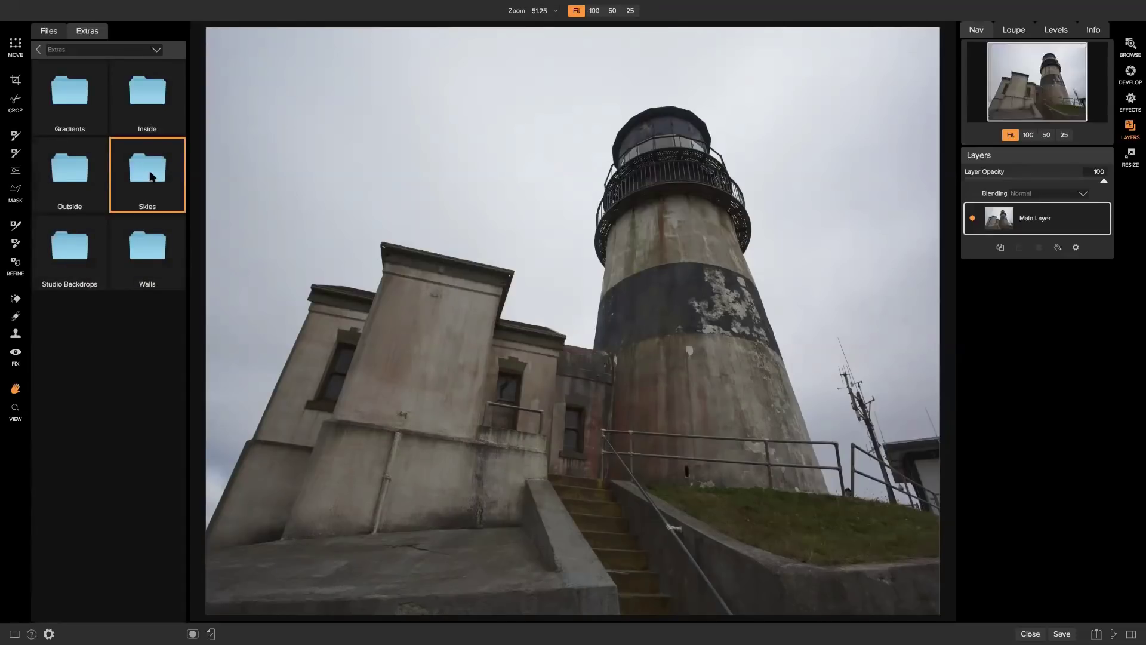
double_click(151, 176)
scroll(92, 193, down, 5)
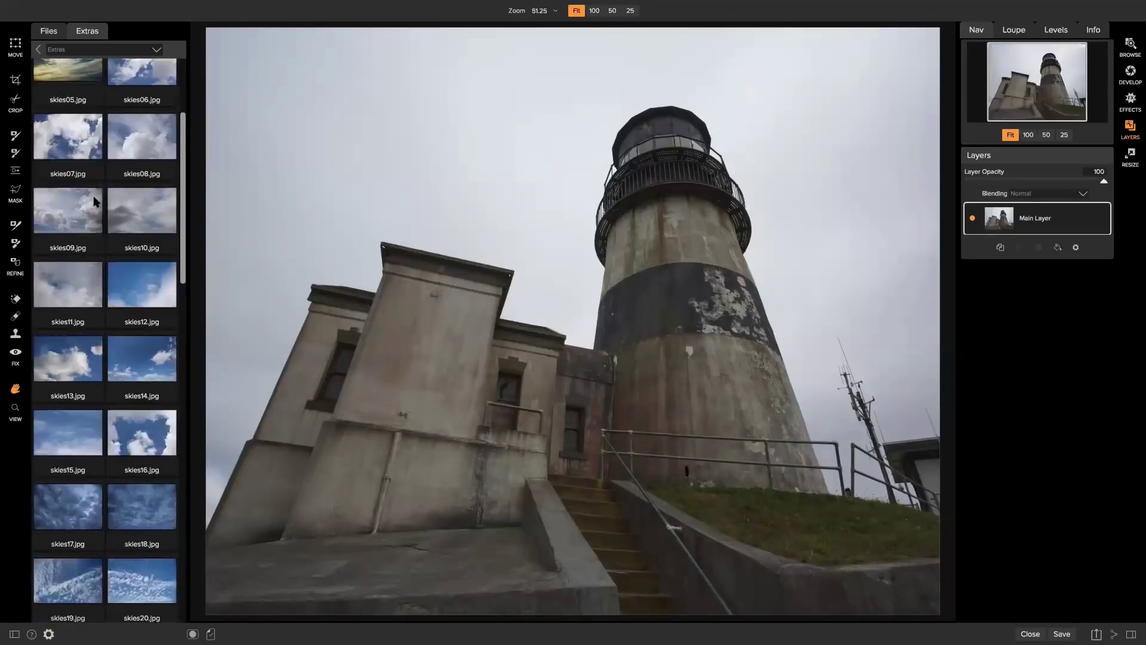
scroll(93, 201, down, 8)
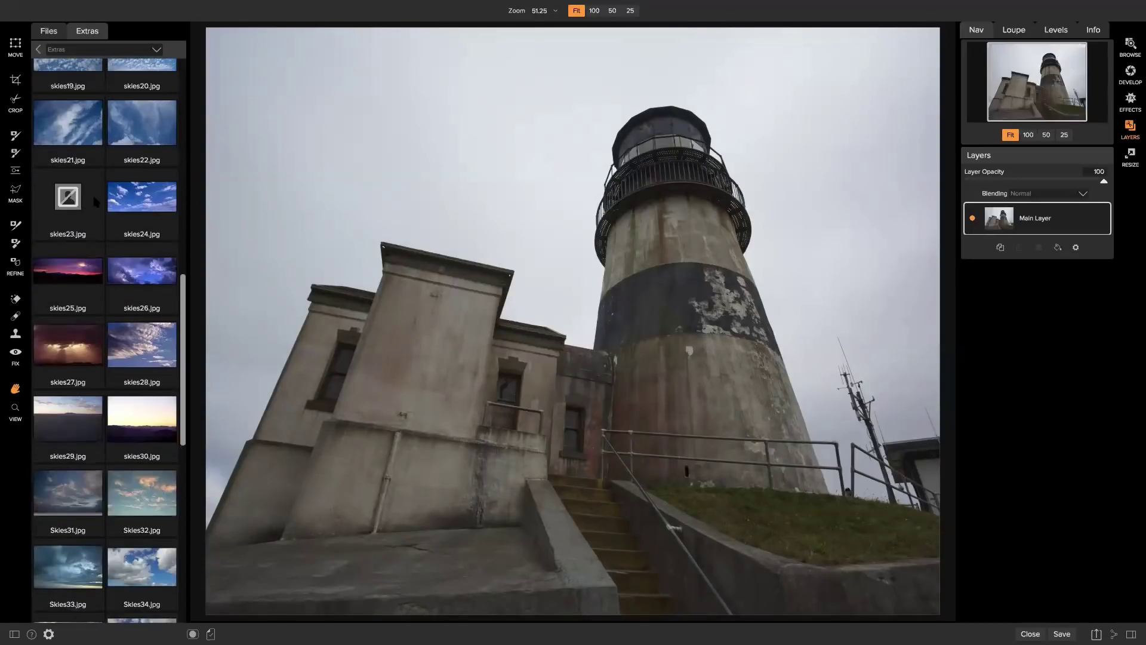
scroll(96, 202, down, 6)
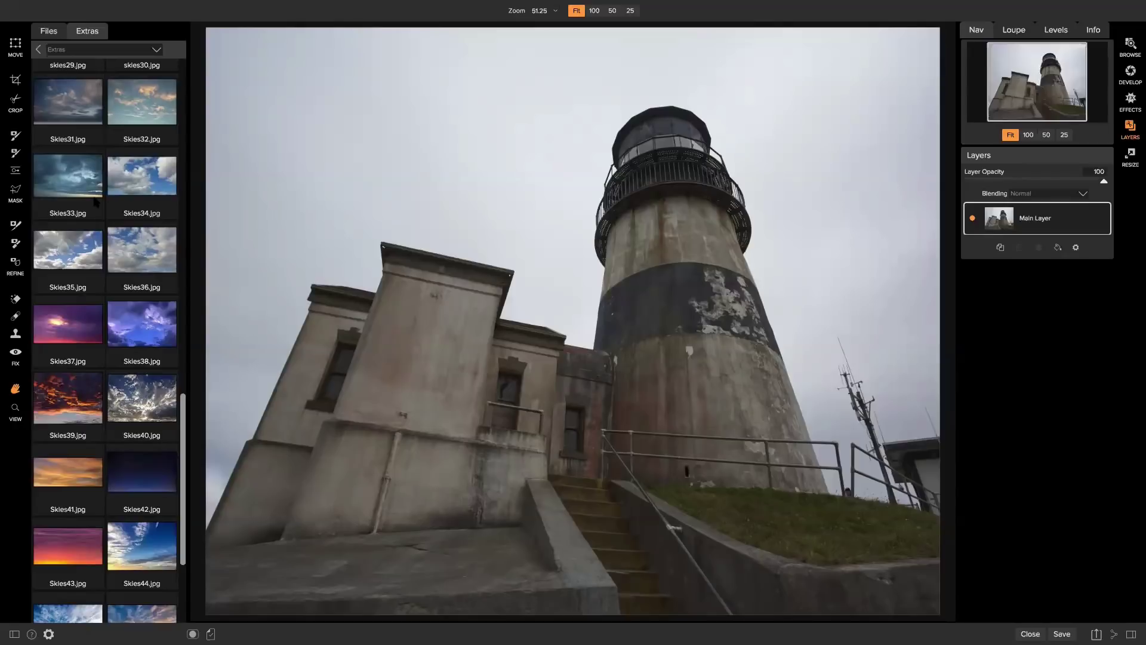
scroll(96, 203, down, 3)
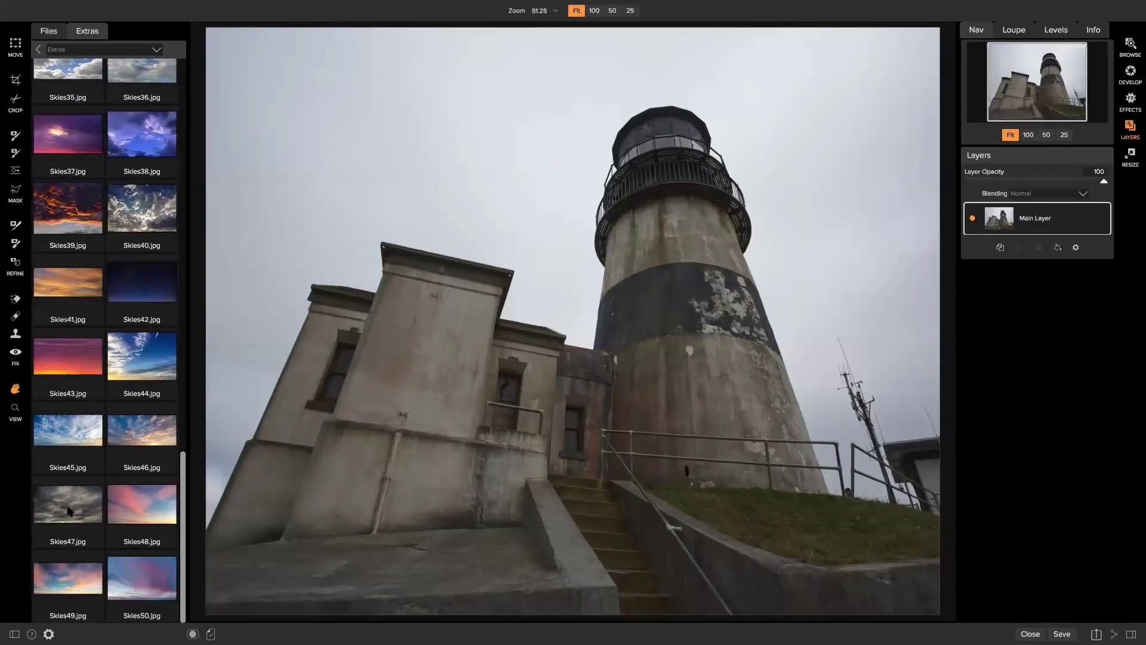
drag(69, 511, 526, 411)
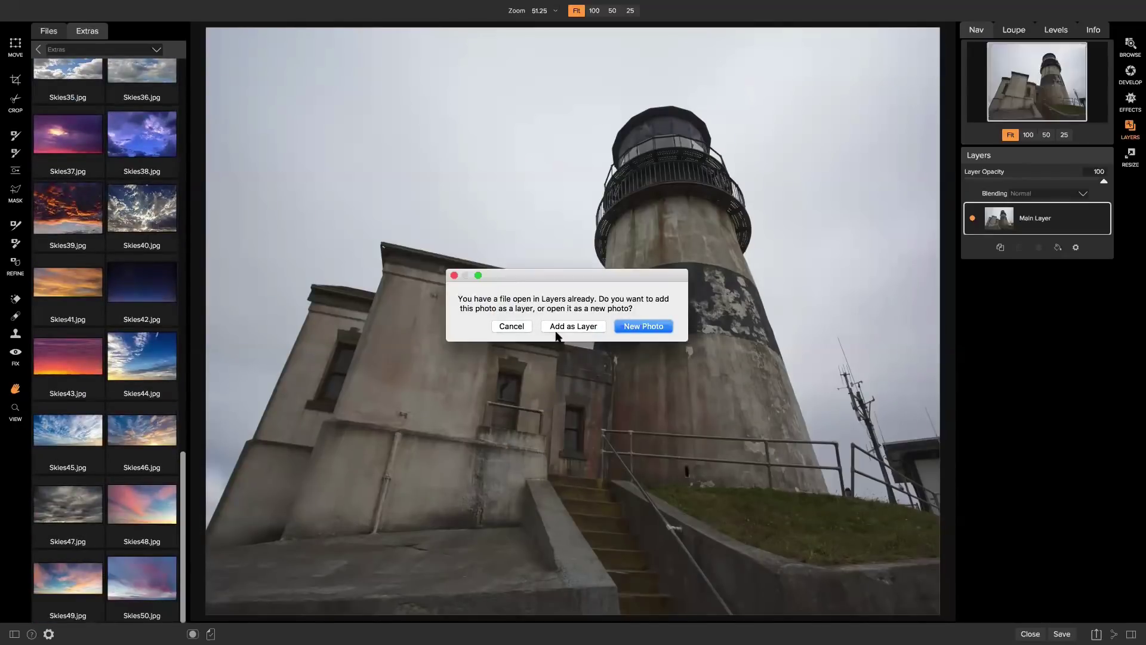
click(561, 328)
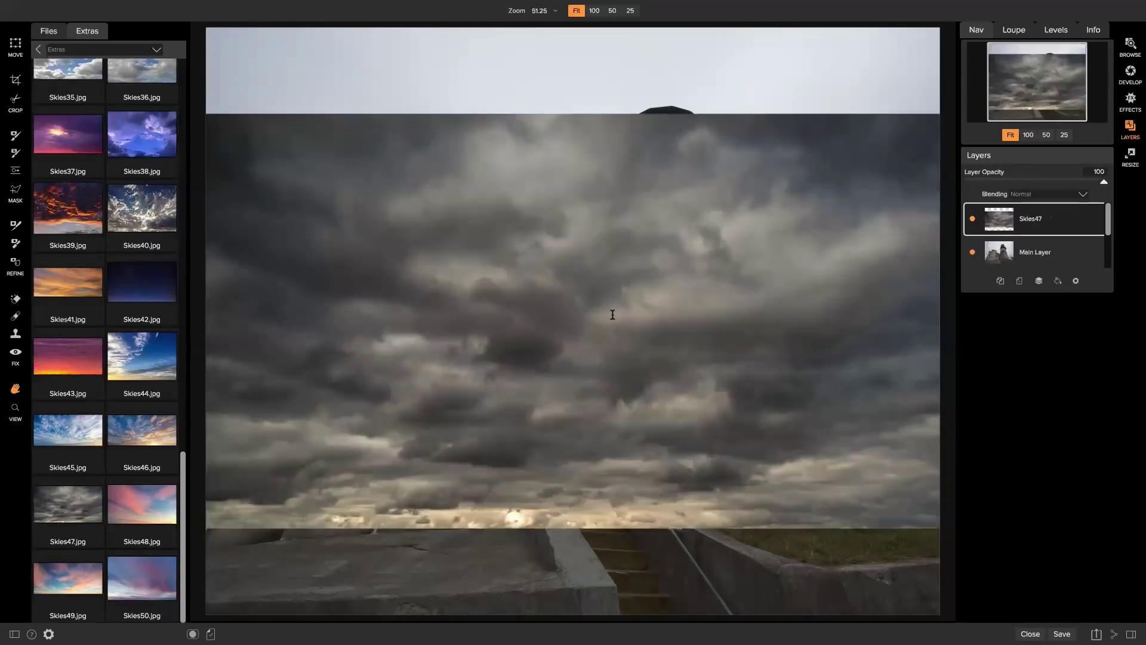
Reposition the Skies47 layer and stretch it vertically to 4996 by 3347 so its clouds reach the photo's upper edge
key(v)
drag(612, 315, 637, 161)
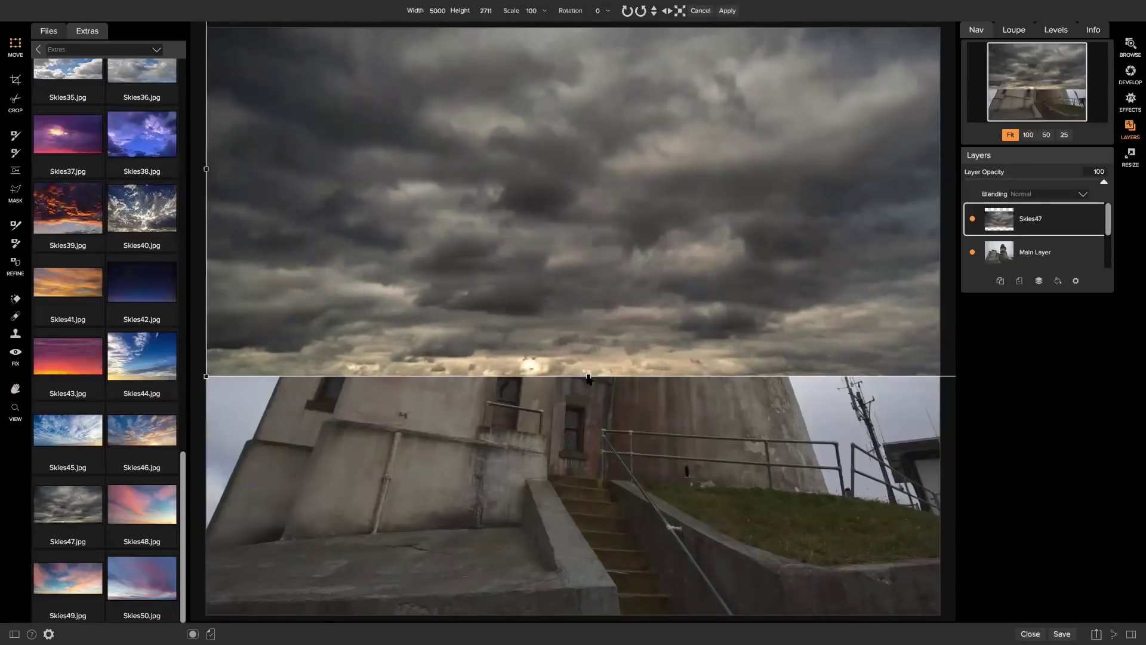
drag(589, 376, 595, 480)
drag(609, 305, 601, 372)
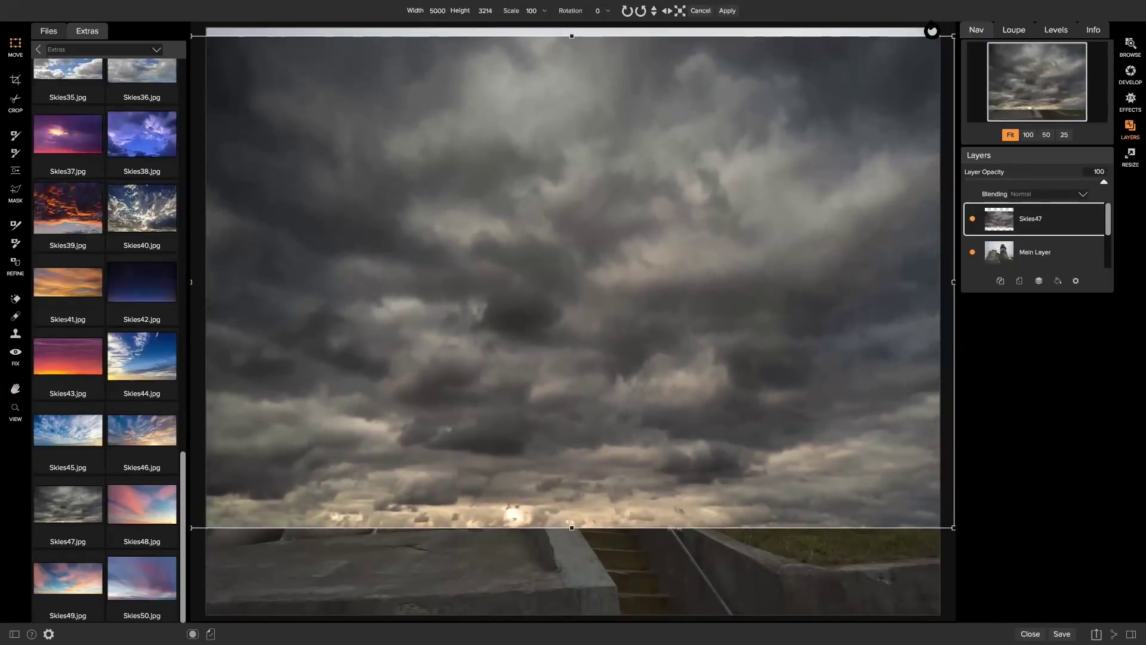
drag(572, 36, 572, 16)
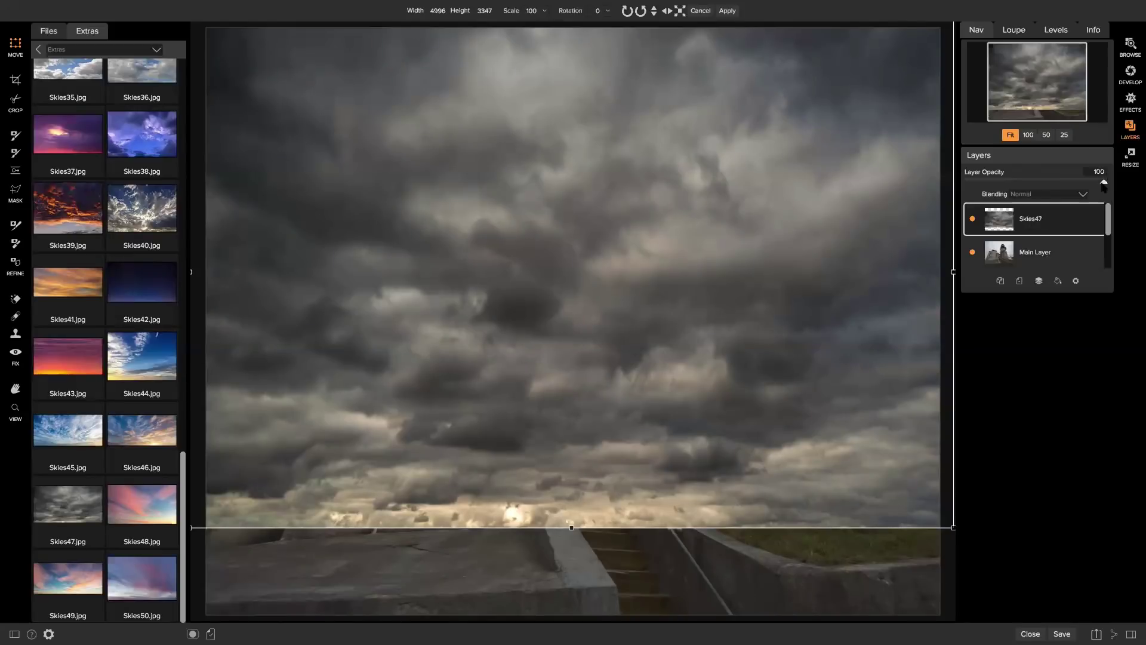
Lower the Skies47 layer's opacity to 45, align the clouds over the lighthouse, and restore the opacity to 100
drag(1088, 185, 1029, 185)
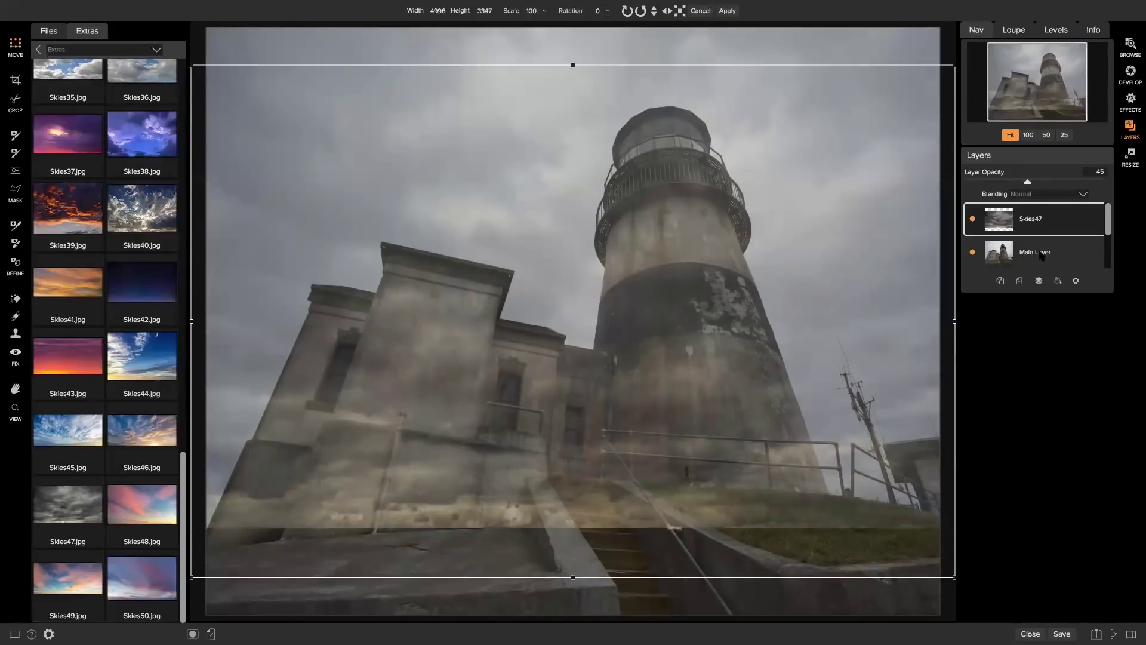
drag(763, 289, 711, 338)
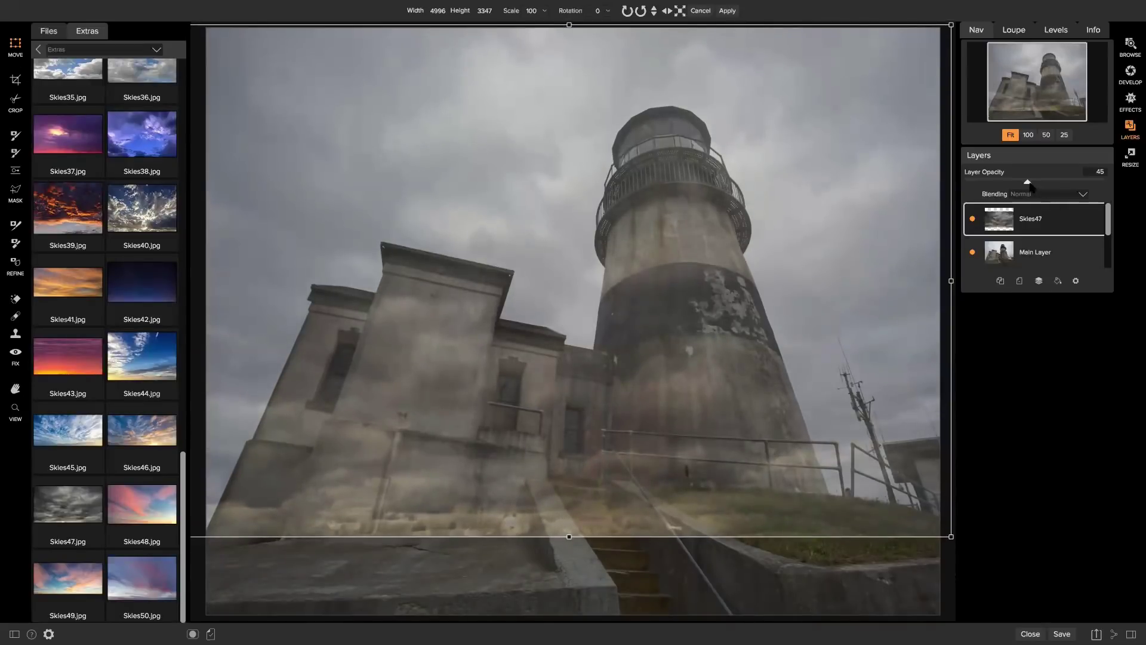
drag(1028, 181, 1104, 181)
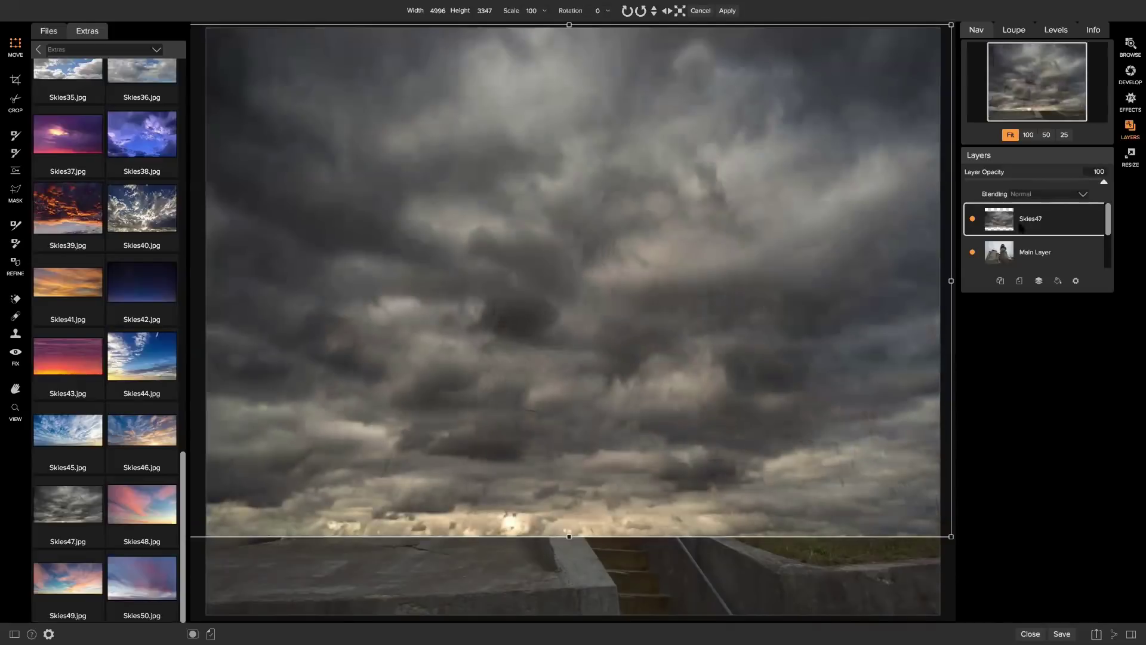
Place Main Layer above Skies47 in the layer stack
drag(1048, 225, 1048, 240)
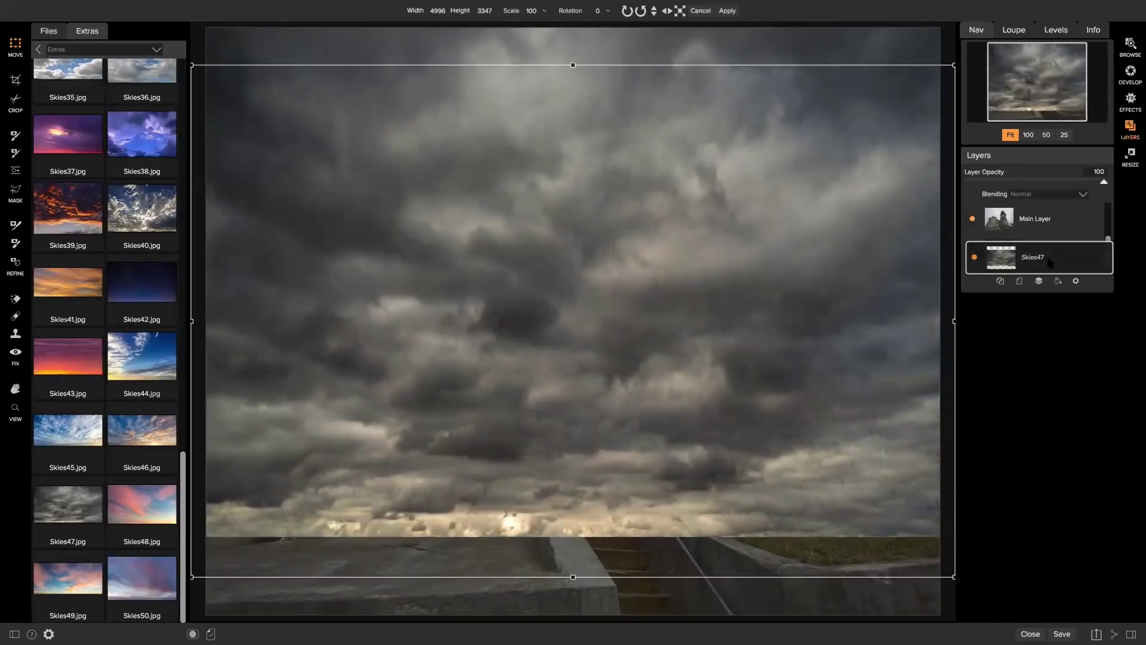
scroll(1058, 231, up, 2)
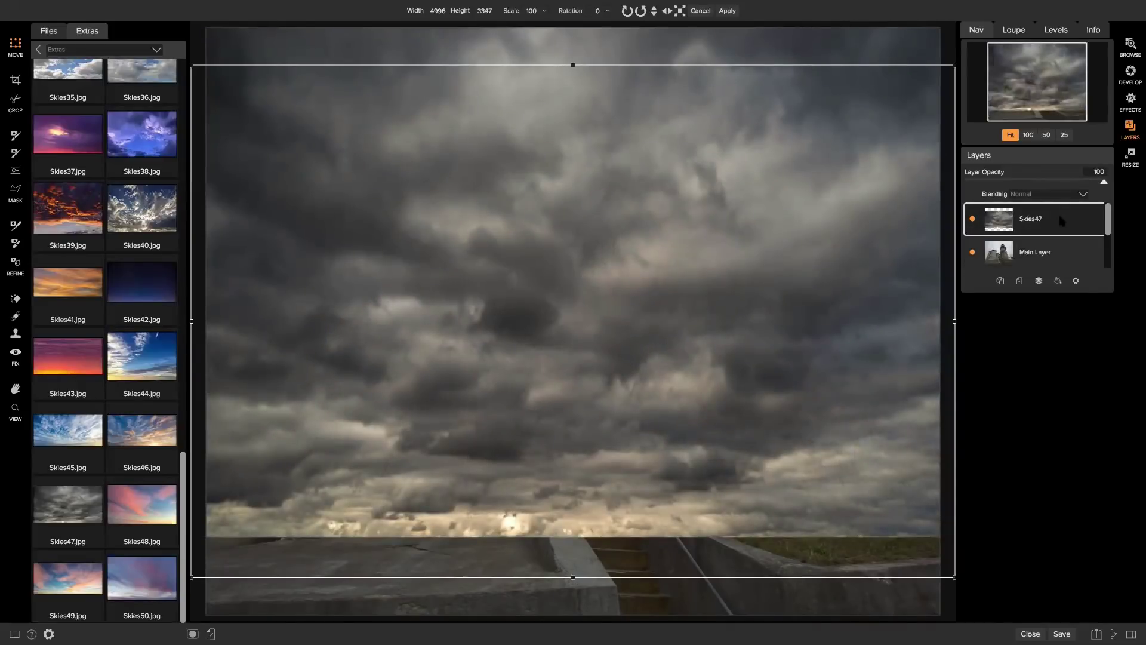
click(1061, 221)
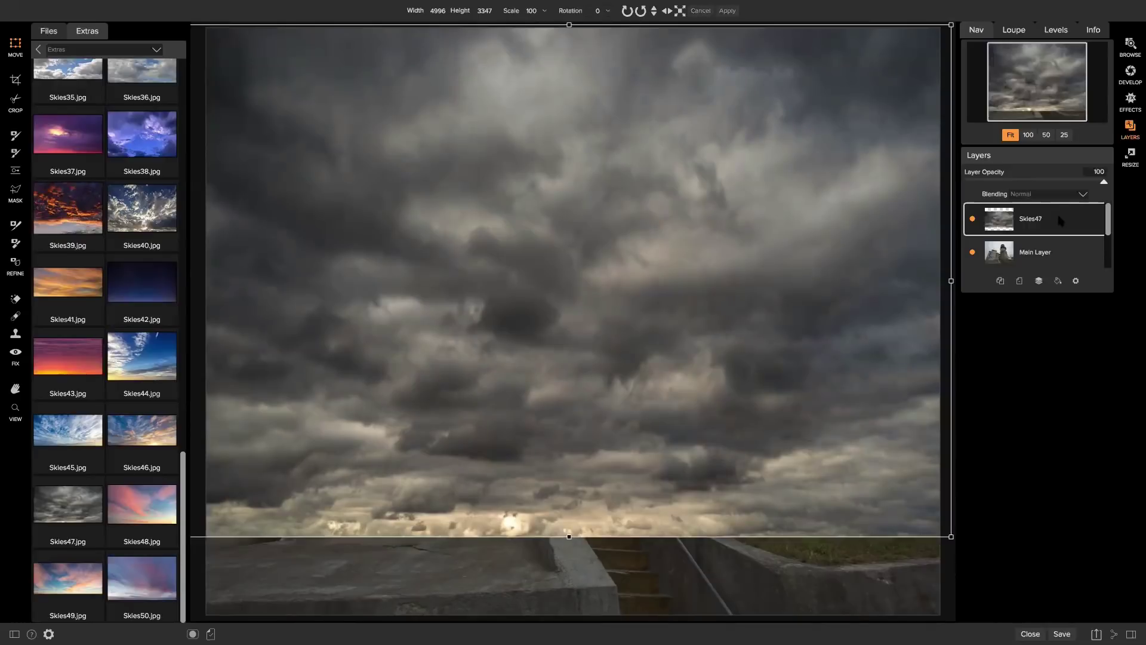
click(1057, 248)
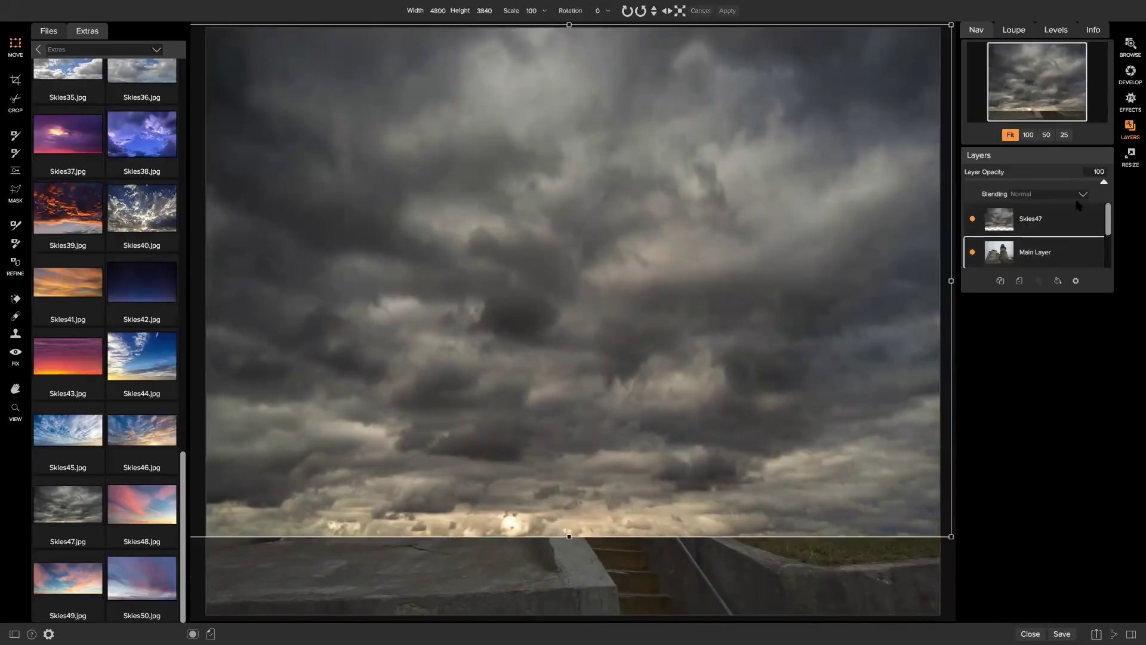
click(1075, 217)
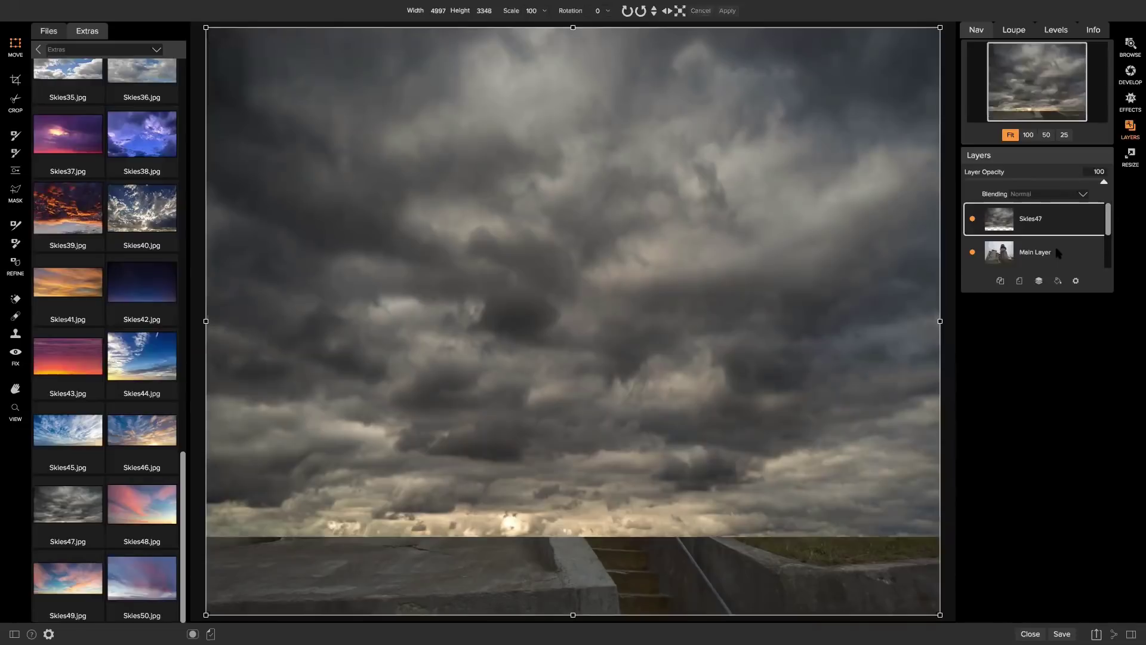
drag(1058, 253, 1059, 212)
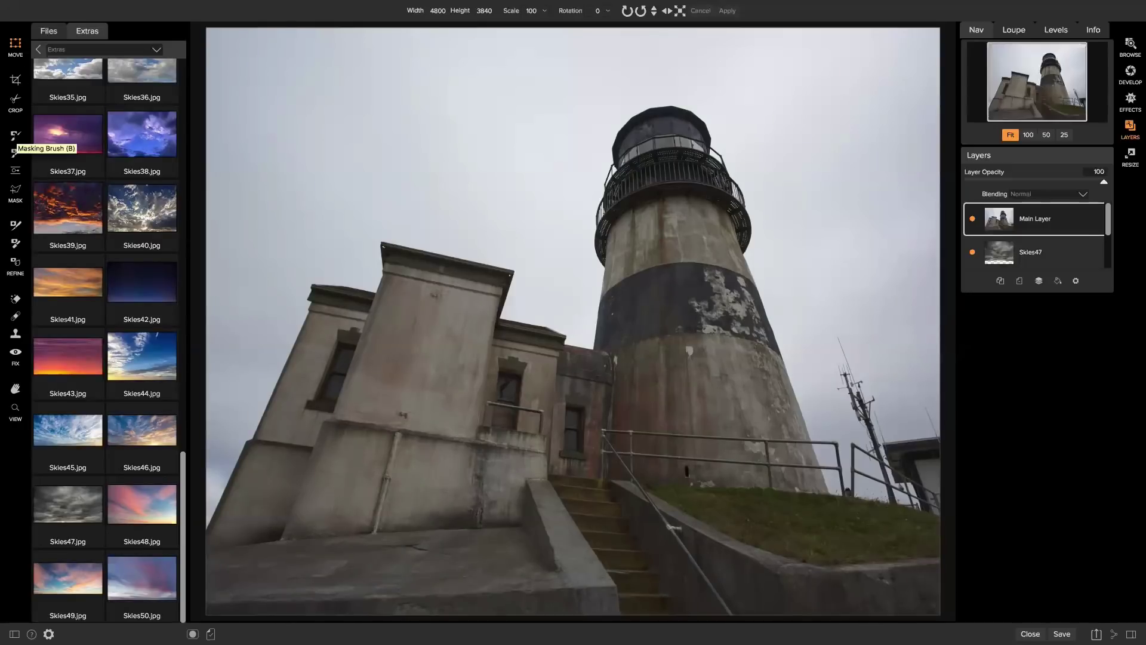
Paint out Main Layer's grey sky around the buildings and lighthouse with the Masking Brush, reaching size 800, feather 100 and opacity 100
click(15, 136)
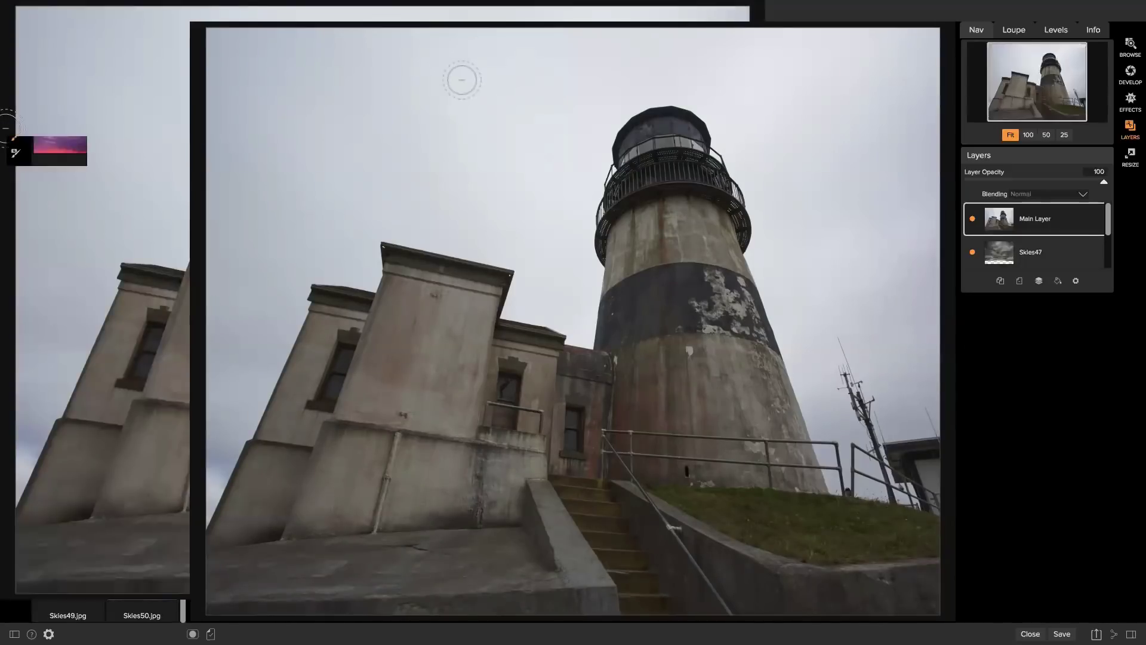
key(bracketright)
key(bracketright)
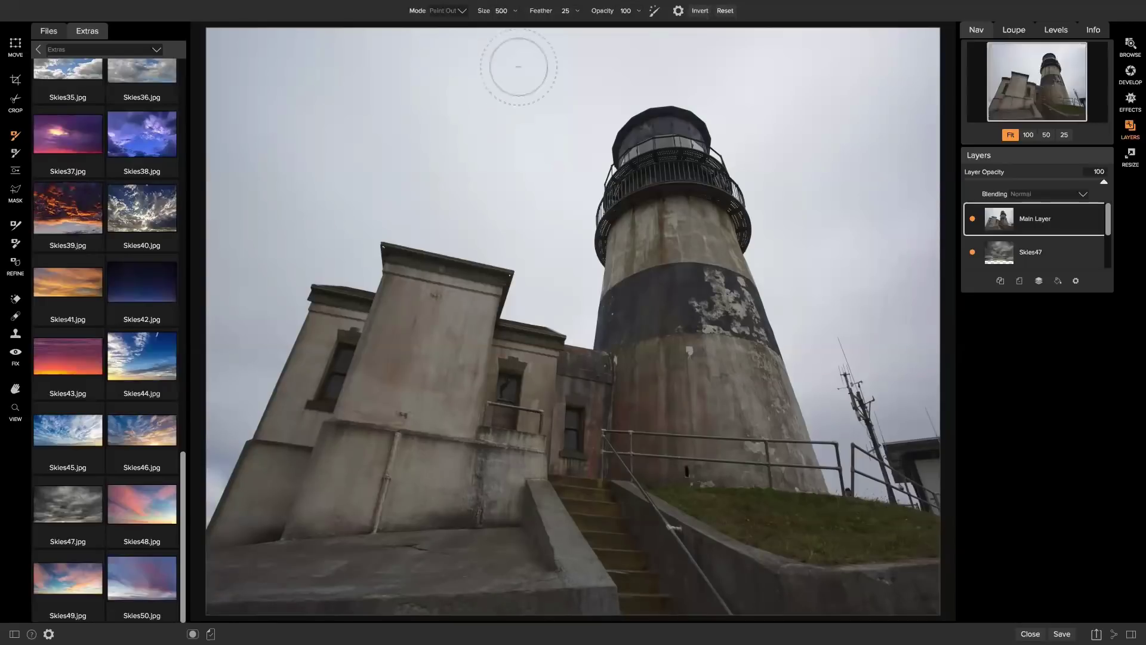
mouse_move(555, 19)
mouse_down()
mouse_move(715, 24)
mouse_move(702, 29)
mouse_up()
key(bracketright)
key(bracketright)
mouse_move(803, 273)
mouse_down()
mouse_move(792, 187)
mouse_move(712, 82)
mouse_move(588, 80)
mouse_move(549, 115)
mouse_move(541, 175)
mouse_move(559, 170)
mouse_move(577, 118)
mouse_move(586, 131)
mouse_move(559, 201)
mouse_move(581, 321)
mouse_move(583, 298)
mouse_move(562, 268)
mouse_move(504, 219)
mouse_move(384, 214)
mouse_move(472, 223)
mouse_move(560, 254)
mouse_move(575, 278)
mouse_move(532, 300)
mouse_move(514, 227)
mouse_move(472, 214)
mouse_move(328, 222)
mouse_move(356, 262)
mouse_move(296, 264)
mouse_move(222, 410)
mouse_move(209, 500)
mouse_move(261, 375)
mouse_move(257, 190)
mouse_move(273, 150)
mouse_move(455, 146)
mouse_move(453, 89)
mouse_move(231, 54)
mouse_move(251, 66)
mouse_move(218, 218)
mouse_move(194, 455)
mouse_up()
drag(361, 70, 481, 52)
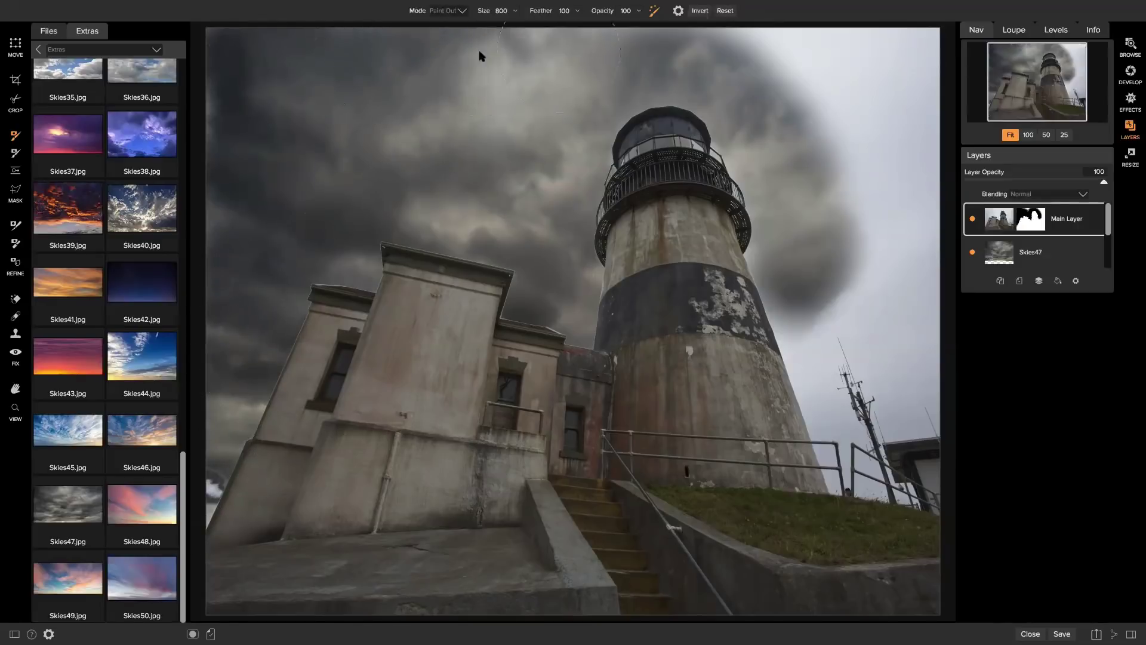
mouse_move(612, 42)
mouse_down()
mouse_move(728, 34)
mouse_move(849, 73)
mouse_move(893, 51)
mouse_move(918, 80)
mouse_move(904, 180)
mouse_move(911, 415)
mouse_move(910, 221)
mouse_move(854, 103)
mouse_move(852, 238)
mouse_move(834, 280)
mouse_move(789, 283)
mouse_move(777, 258)
mouse_move(779, 197)
mouse_move(827, 408)
mouse_move(816, 310)
mouse_move(850, 286)
mouse_move(867, 323)
mouse_move(865, 338)
mouse_move(821, 362)
mouse_move(818, 396)
mouse_move(869, 484)
mouse_up()
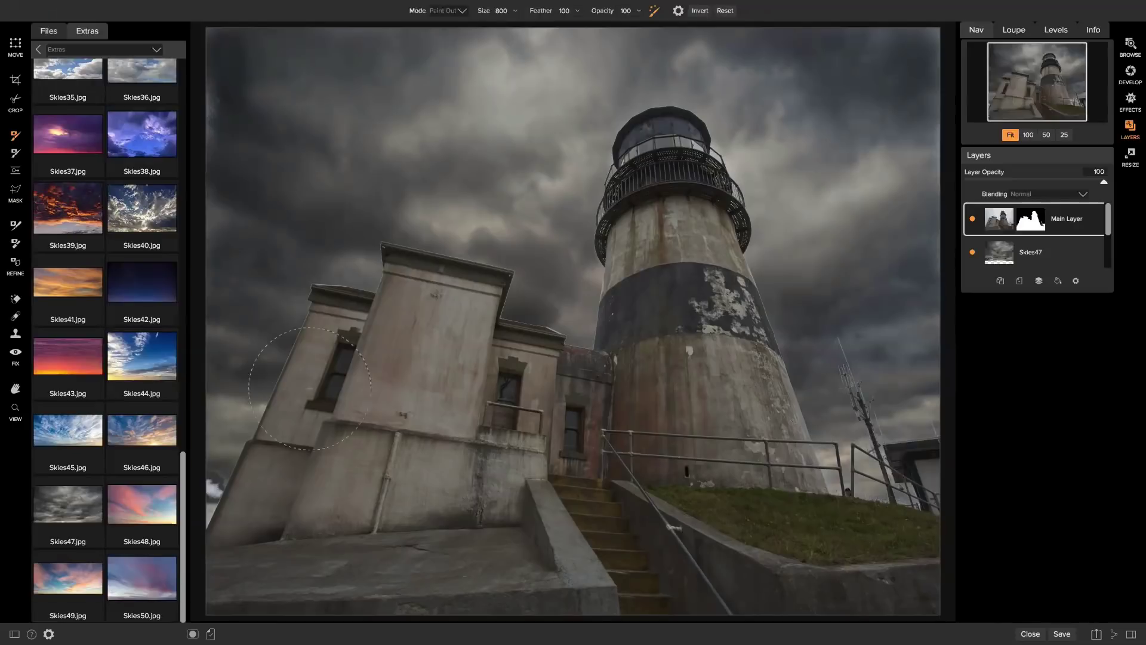
Try to outline and remove the small left wing of the building with the Line Mask in Remove mode, feather 0
key(z)
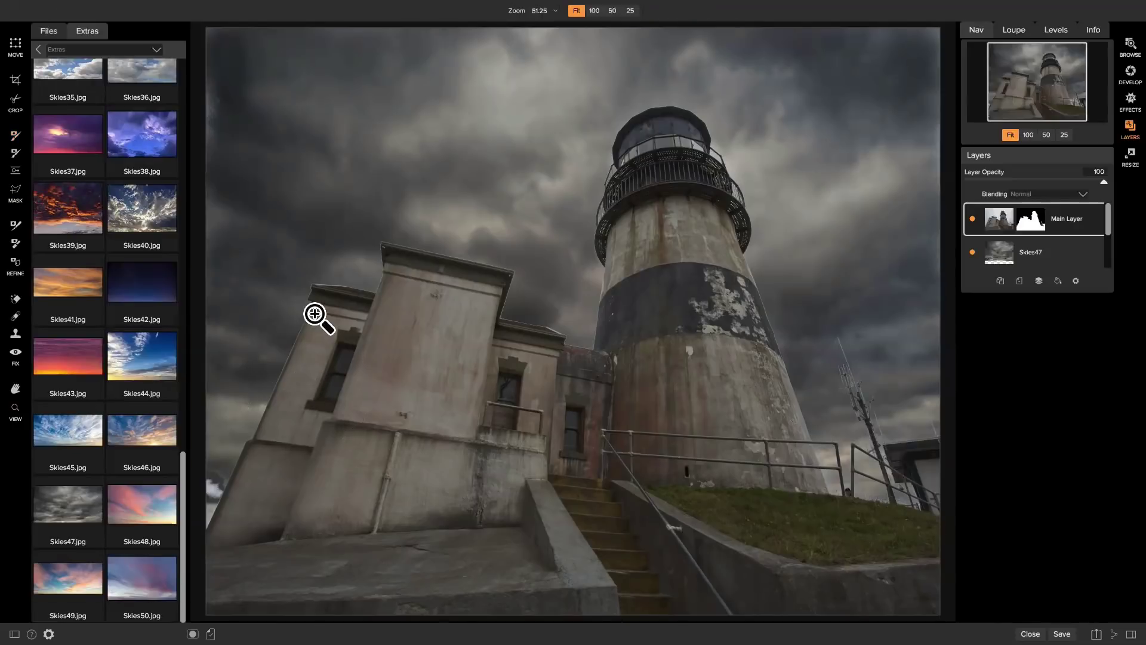
click(314, 314)
key(p)
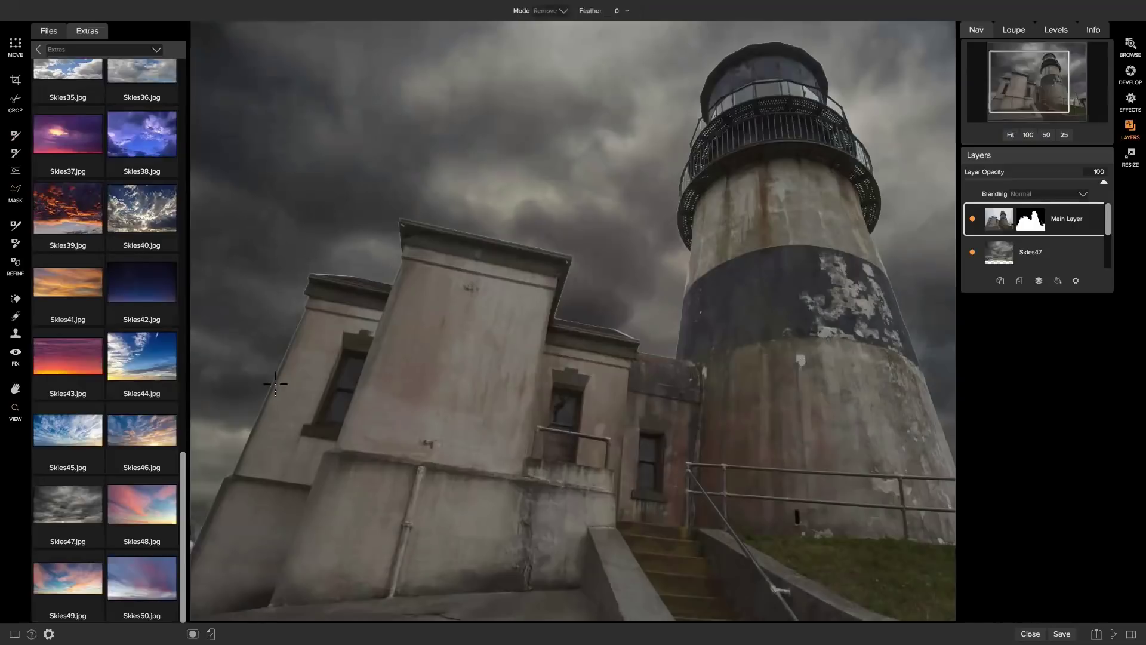
click(232, 474)
click(310, 273)
click(370, 278)
click(395, 284)
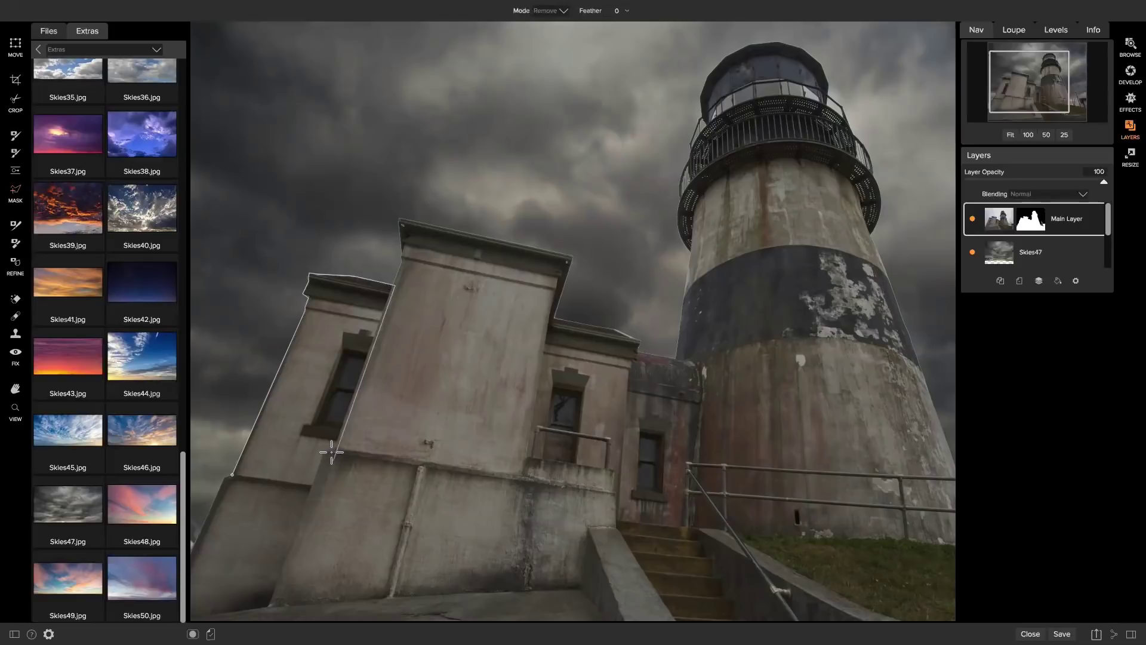
click(335, 452)
click(282, 491)
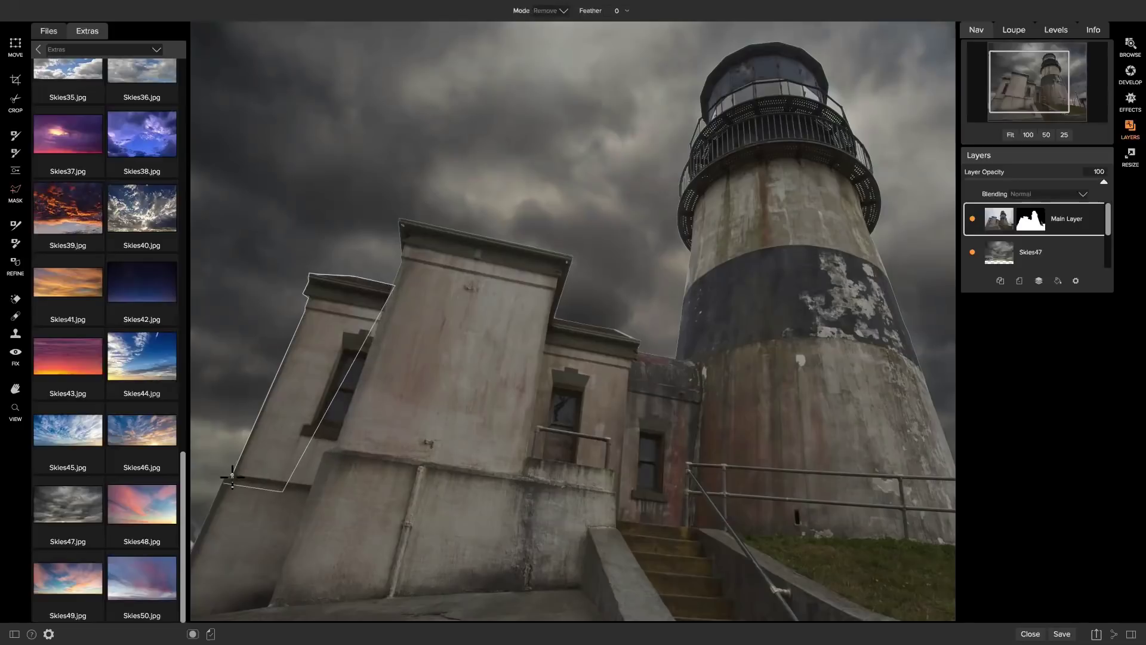
click(233, 475)
click(318, 355)
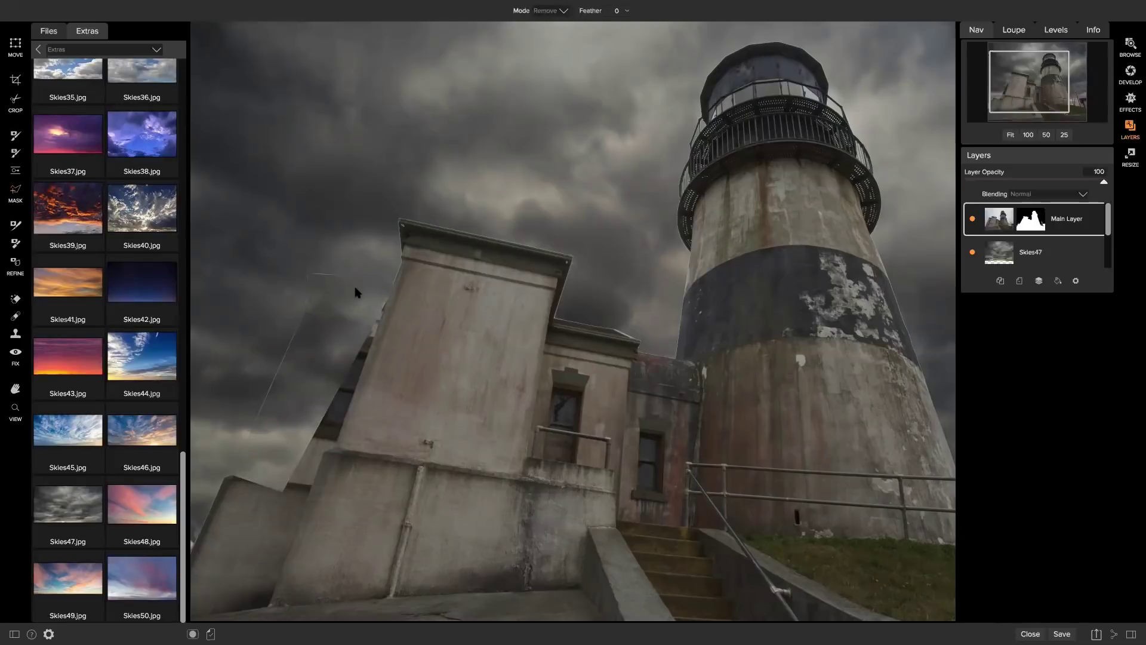
Undo the Line Mask removal on the building's left wing and discard the incomplete outline
key(ctrl+z)
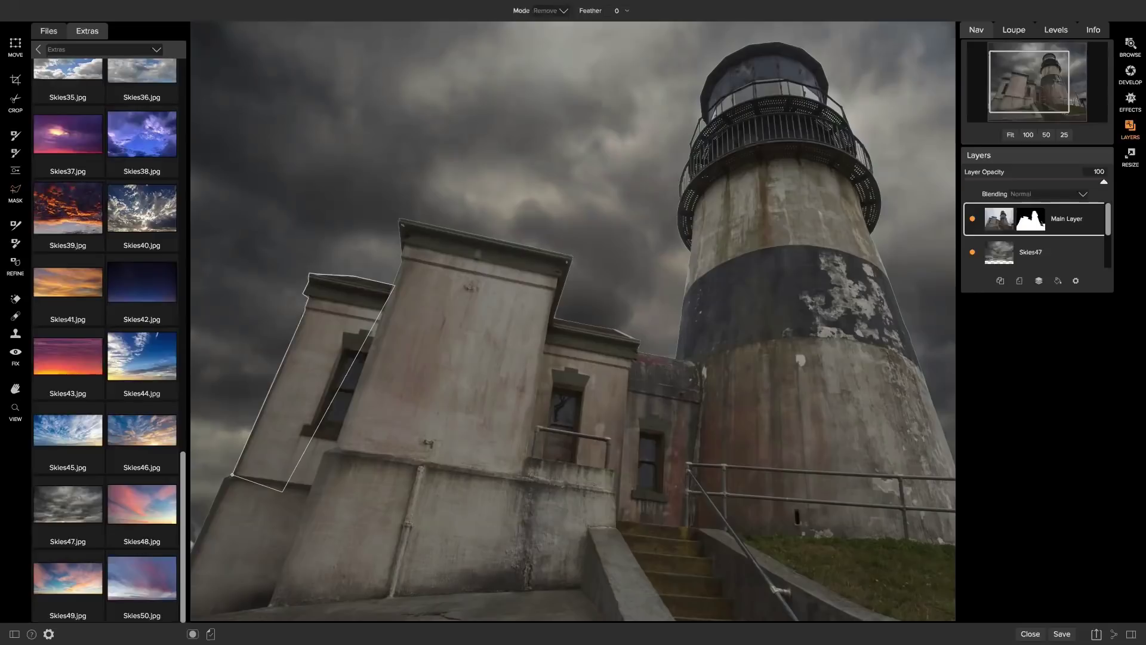
click(17, 409)
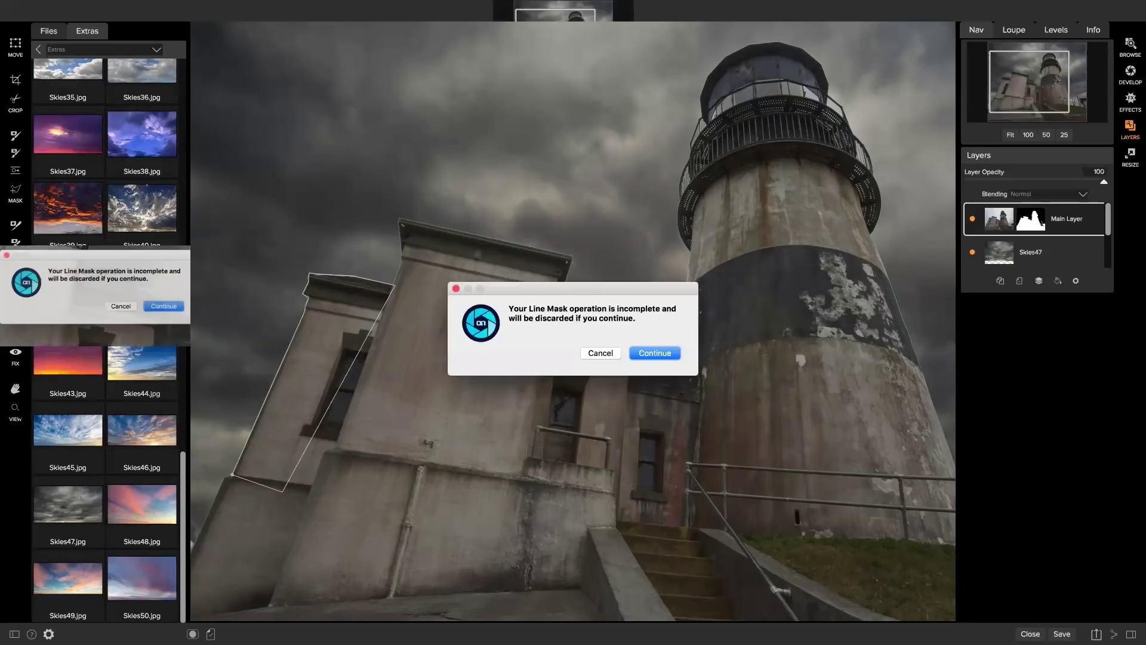
click(642, 353)
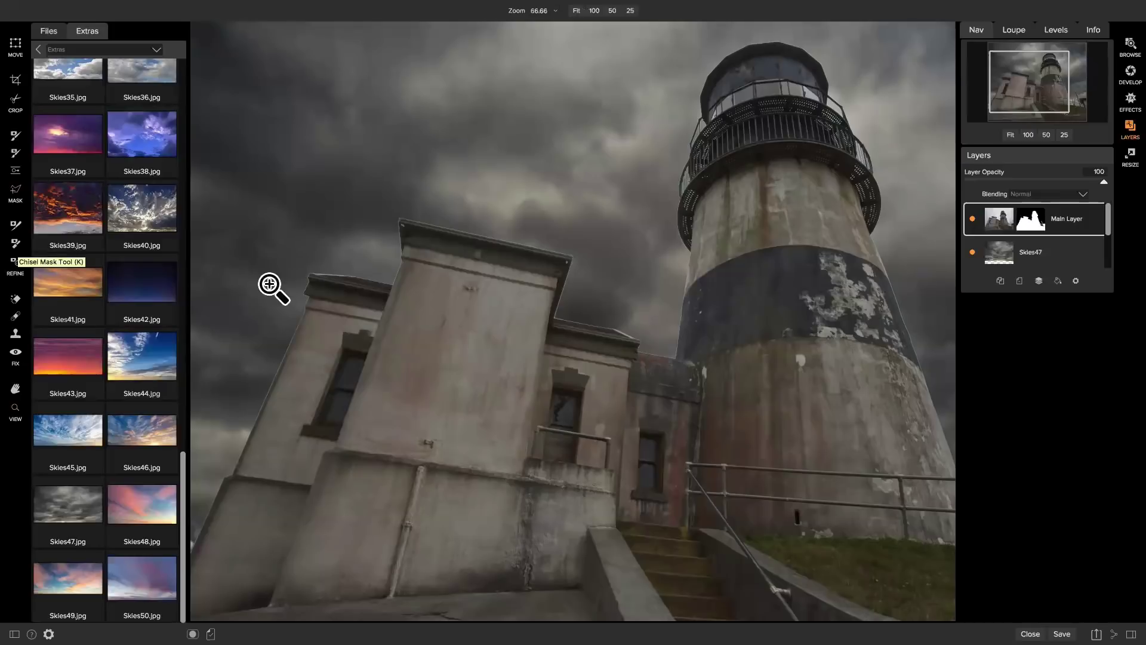
Tighten Main Layer's mask edge along the building roofs and lighthouse with the Chisel Mask in Remove mode, size 250, amount 6
key(n)
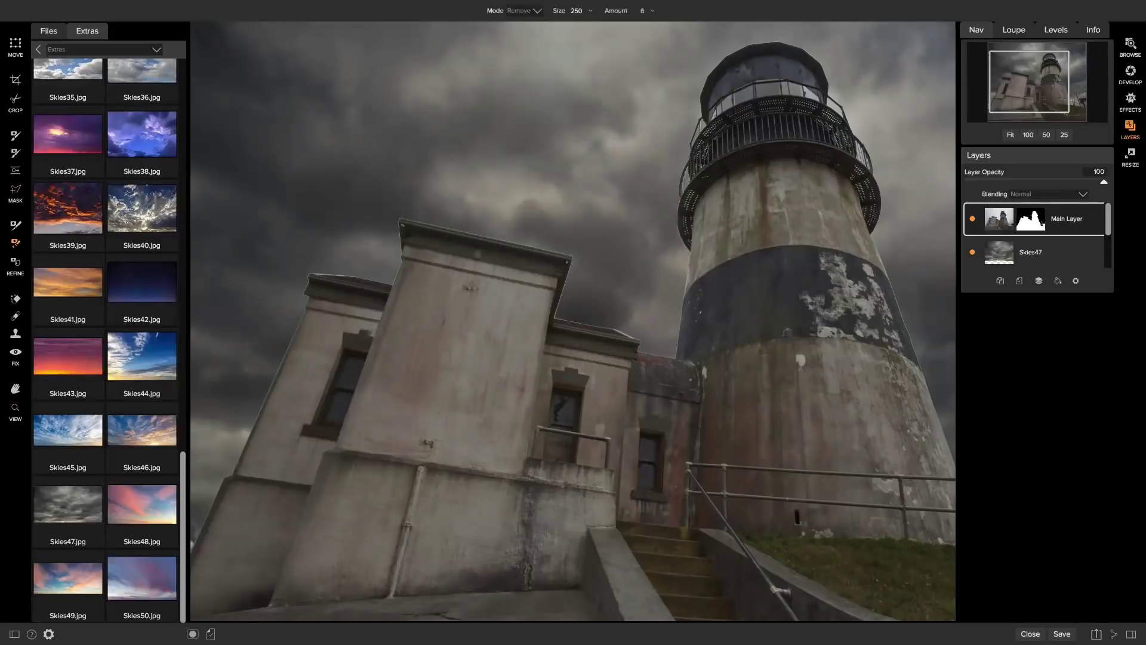
mouse_move(258, 338)
mouse_down()
mouse_move(293, 275)
mouse_move(599, 312)
mouse_up()
drag(696, 294, 707, 292)
key(z)
click(707, 292)
click(707, 292)
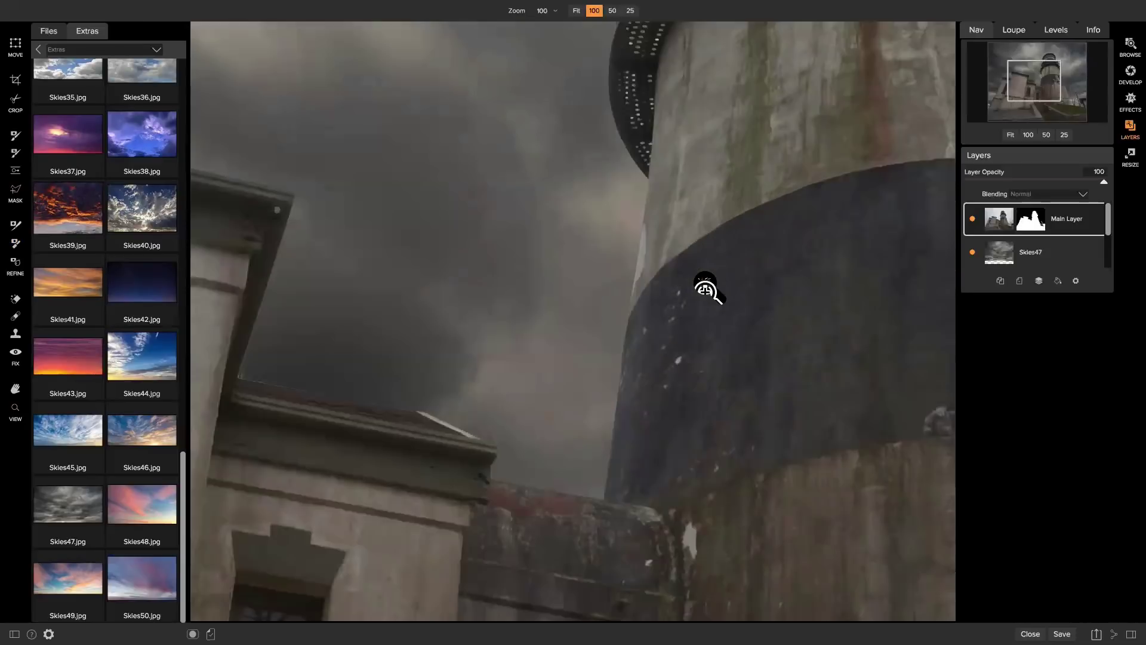
click(576, 10)
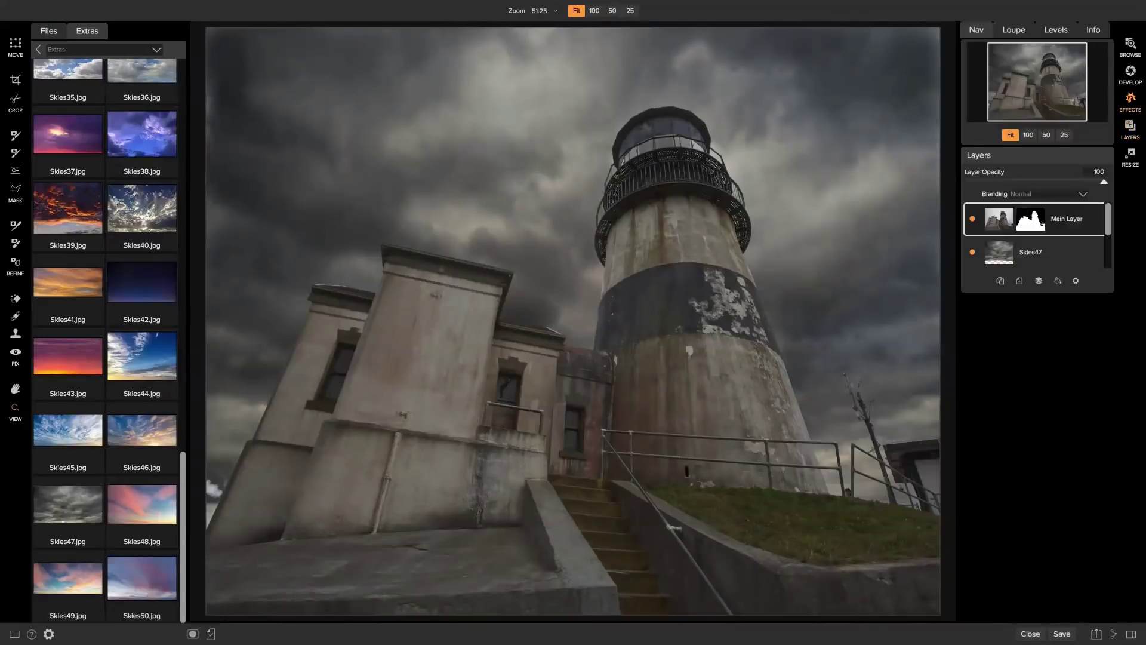
click(1130, 100)
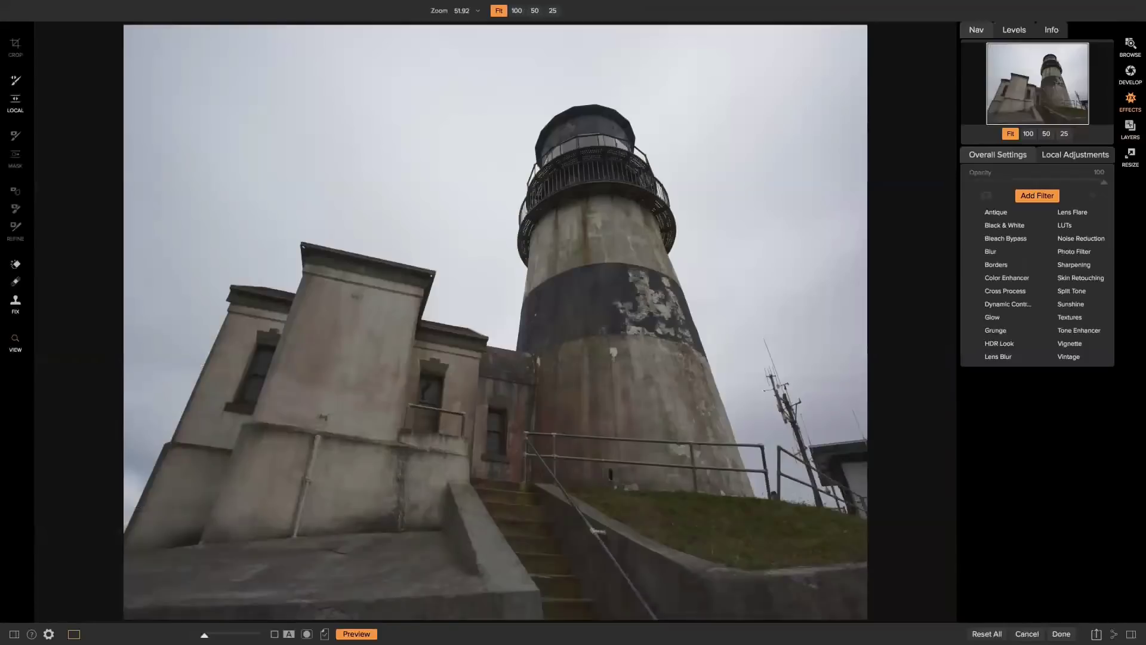
click(1130, 127)
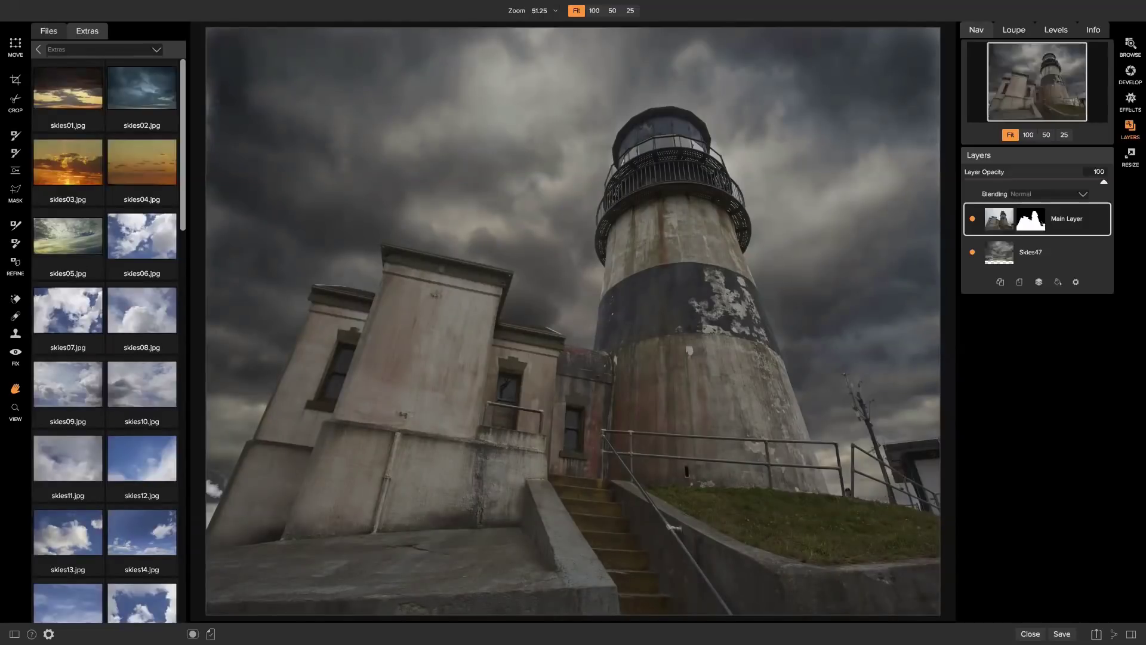
click(1130, 101)
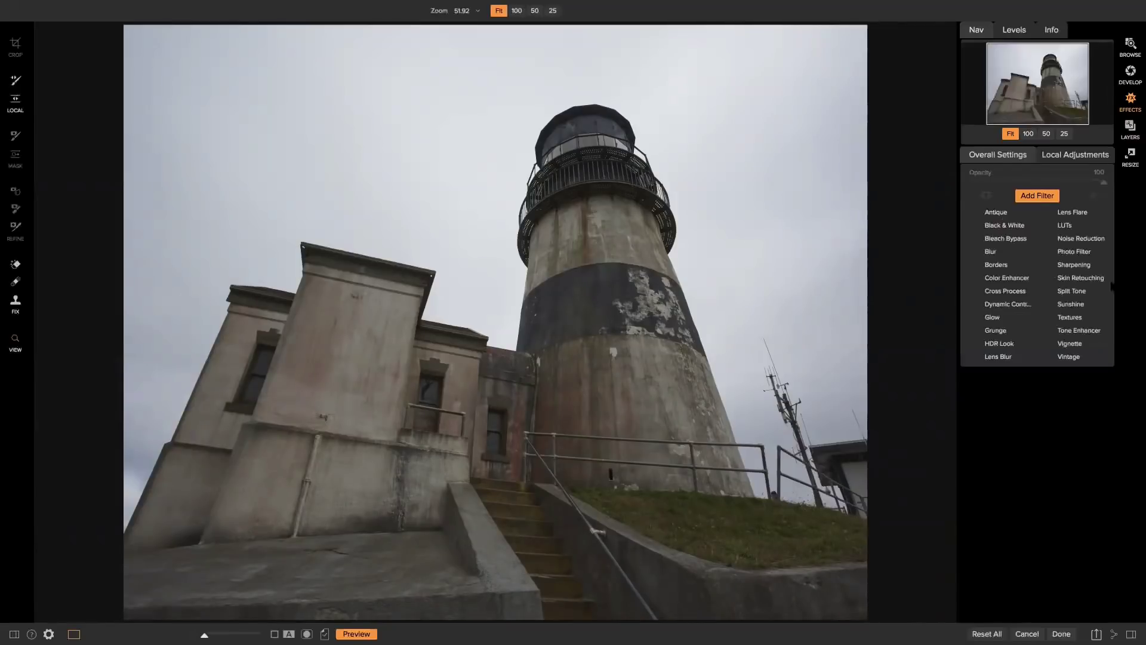
mouse_move(1140, 3)
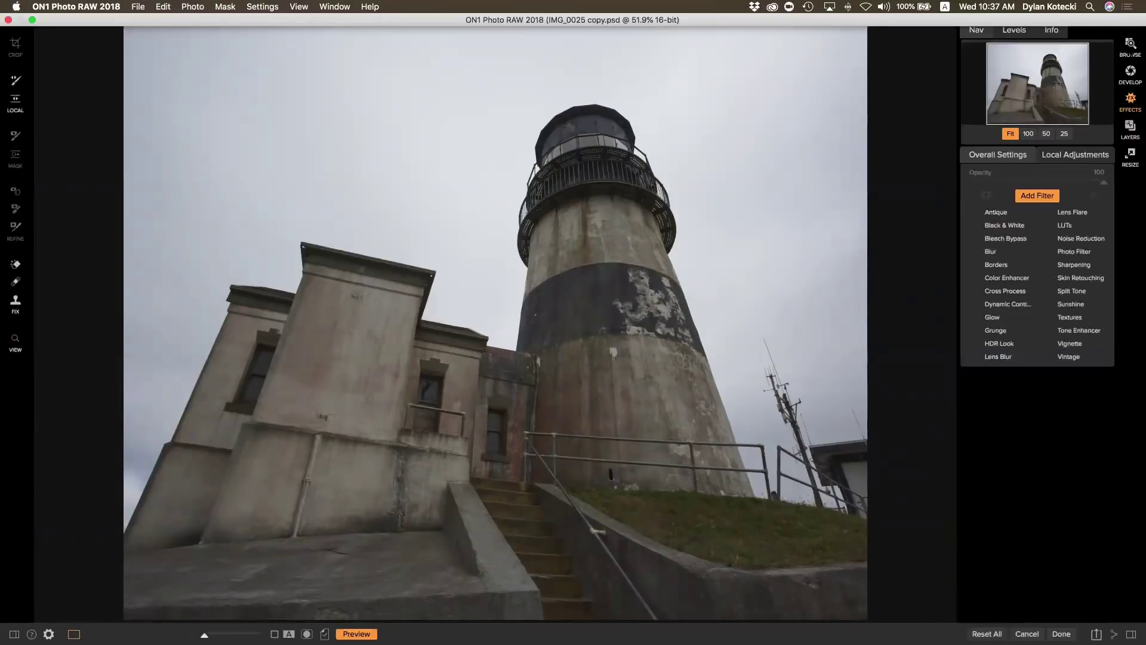
Open the tulip photo 0J9A0275.CR2 from the Masking & Brushing album in Browse
click(1131, 45)
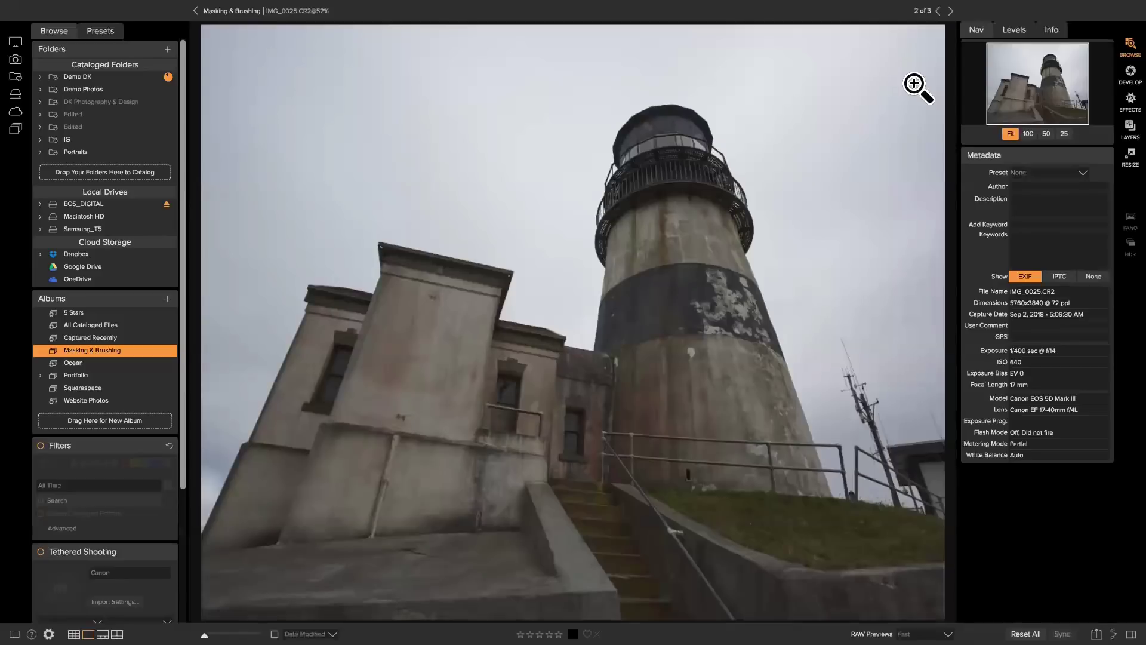
click(239, 11)
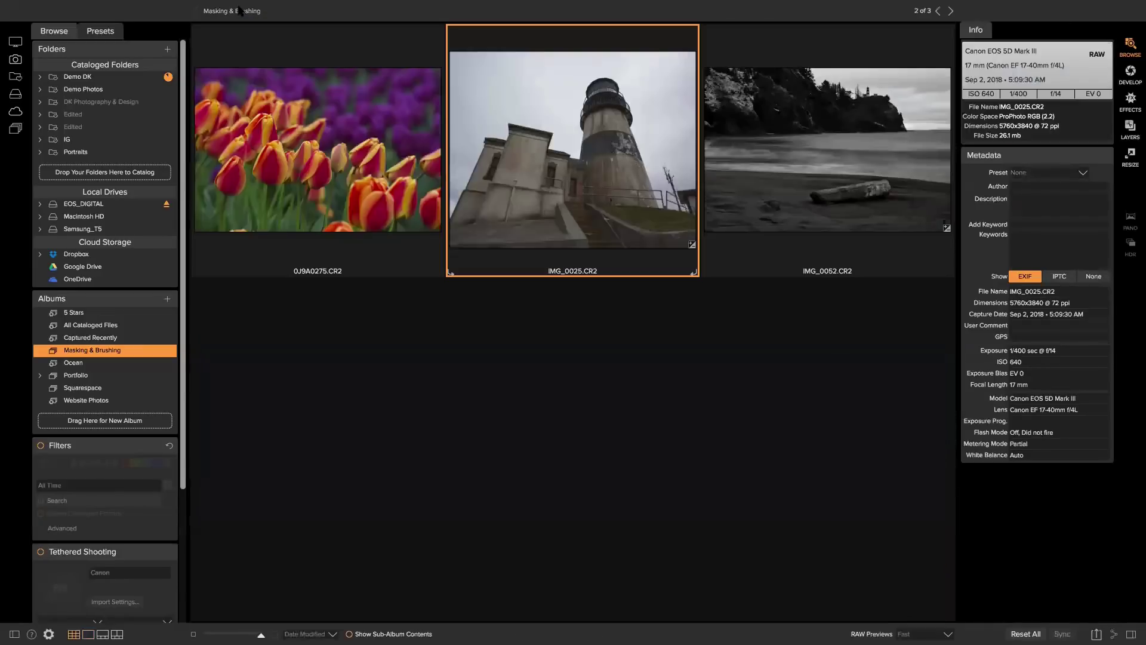
double_click(345, 145)
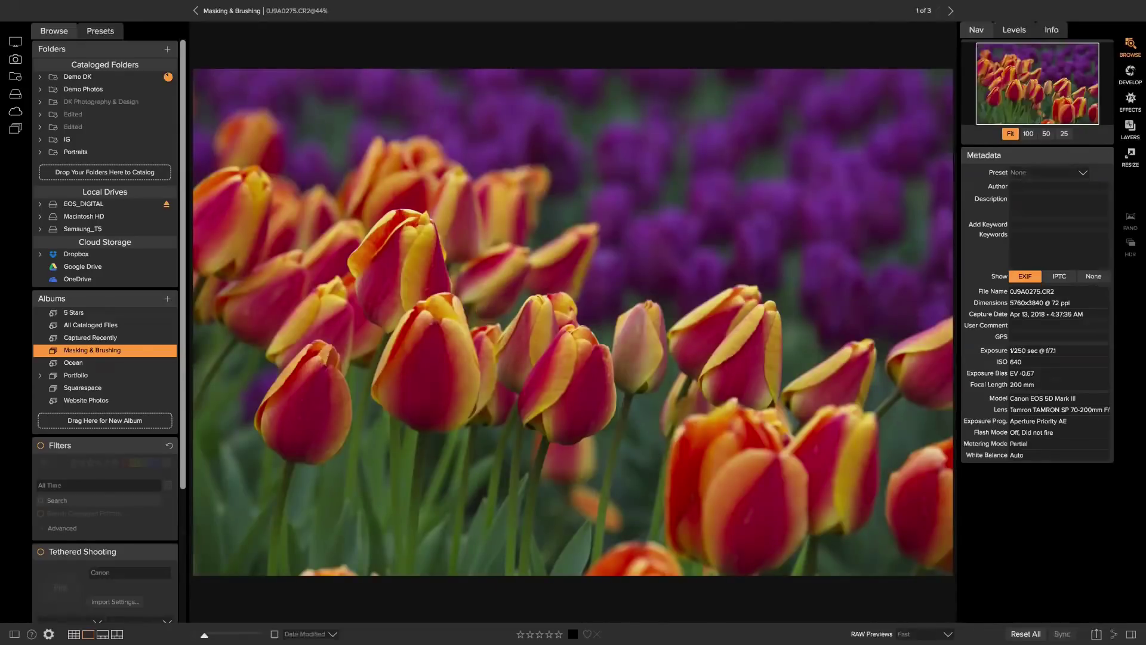
Add a Color Enhancer filter to the tulip photo in Effects and show the filter's masking options
click(1130, 100)
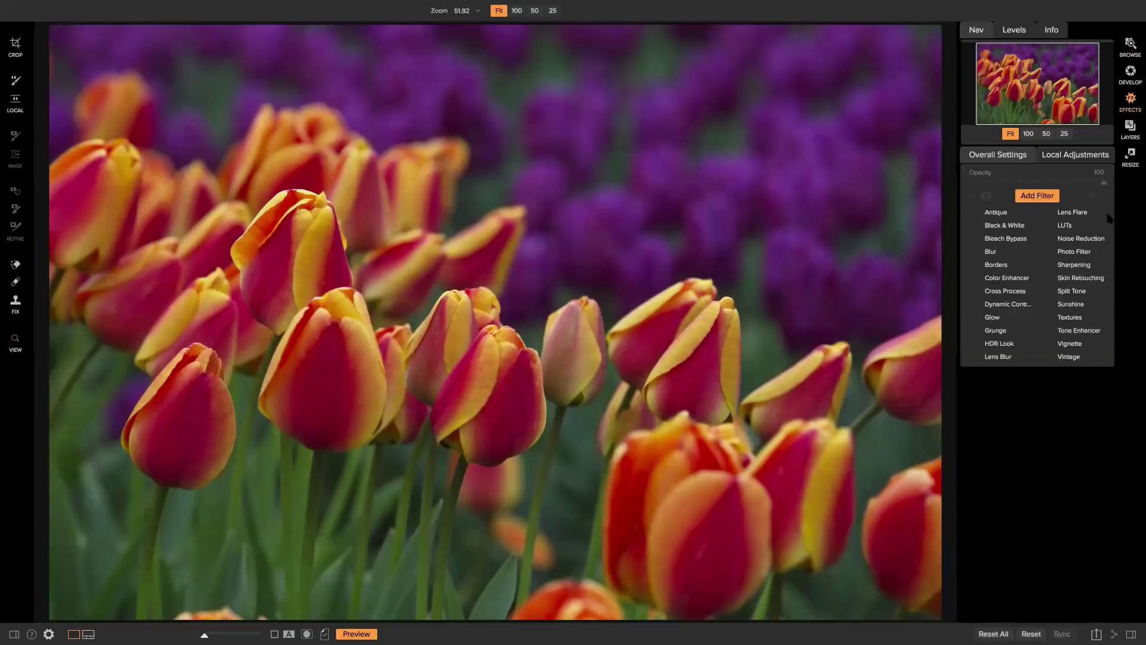
click(1020, 278)
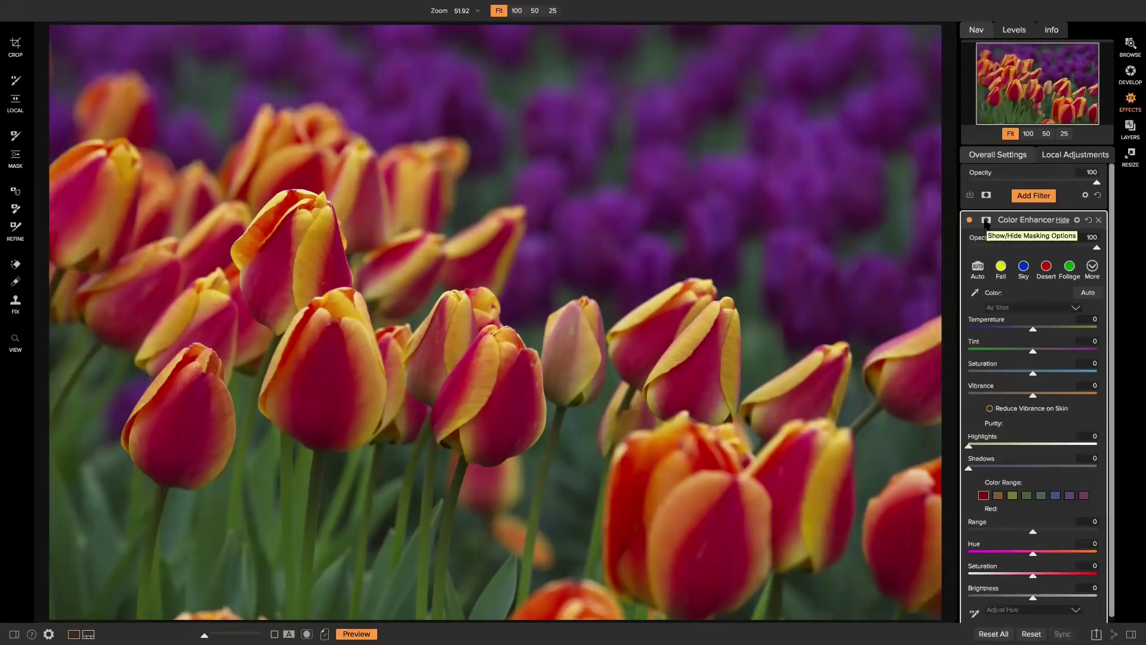
click(986, 221)
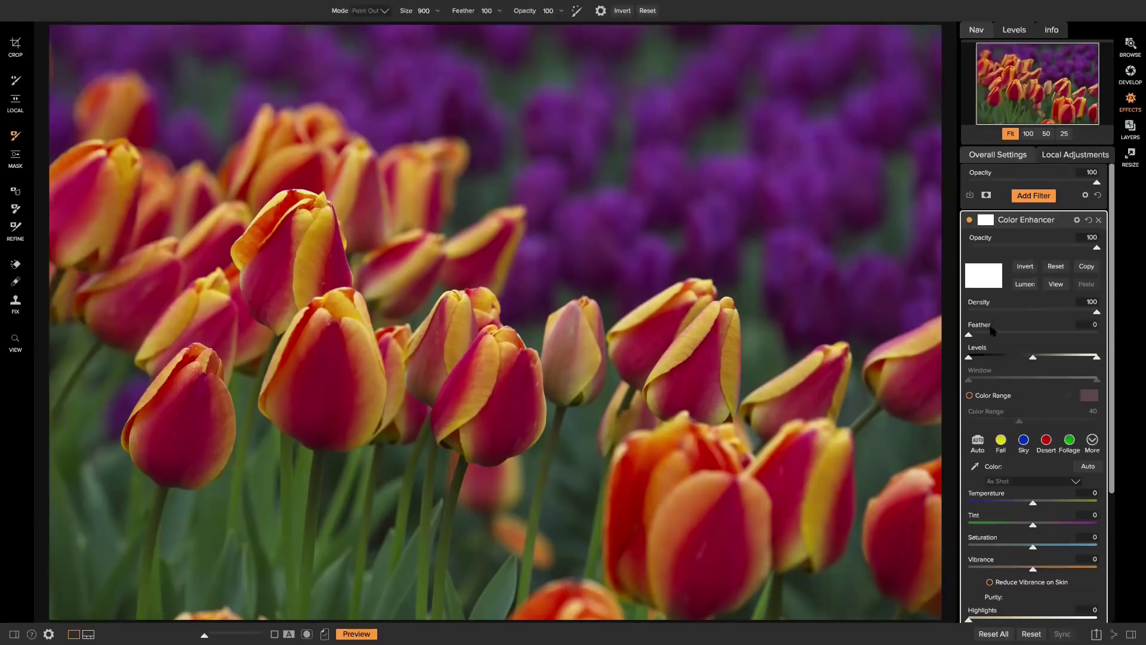
Restrict the Color Enhancer mask by Color Range to the sampled purple of the background tulips, range 21, checking it in mask view
scroll(992, 332, down, 3)
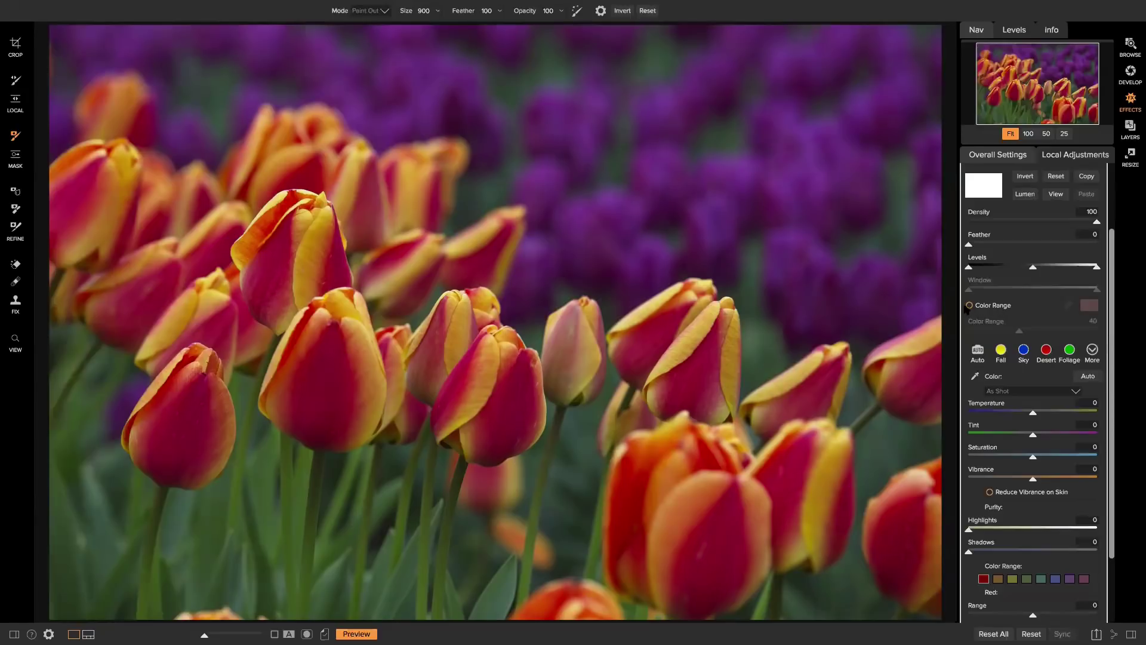
click(970, 306)
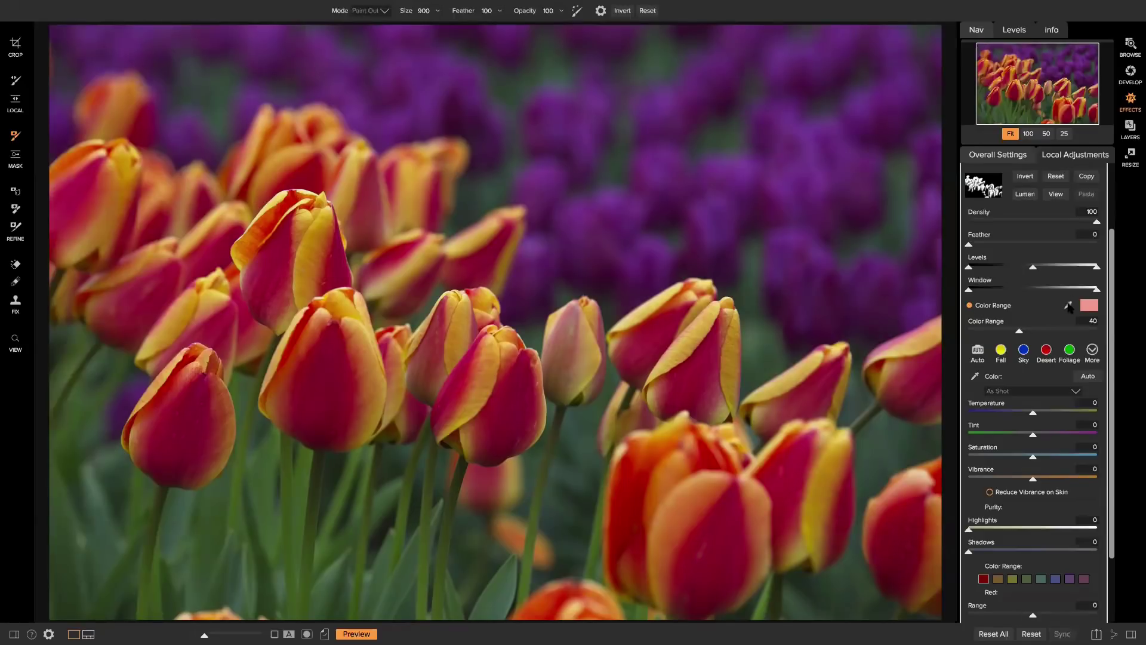
click(1068, 306)
click(656, 171)
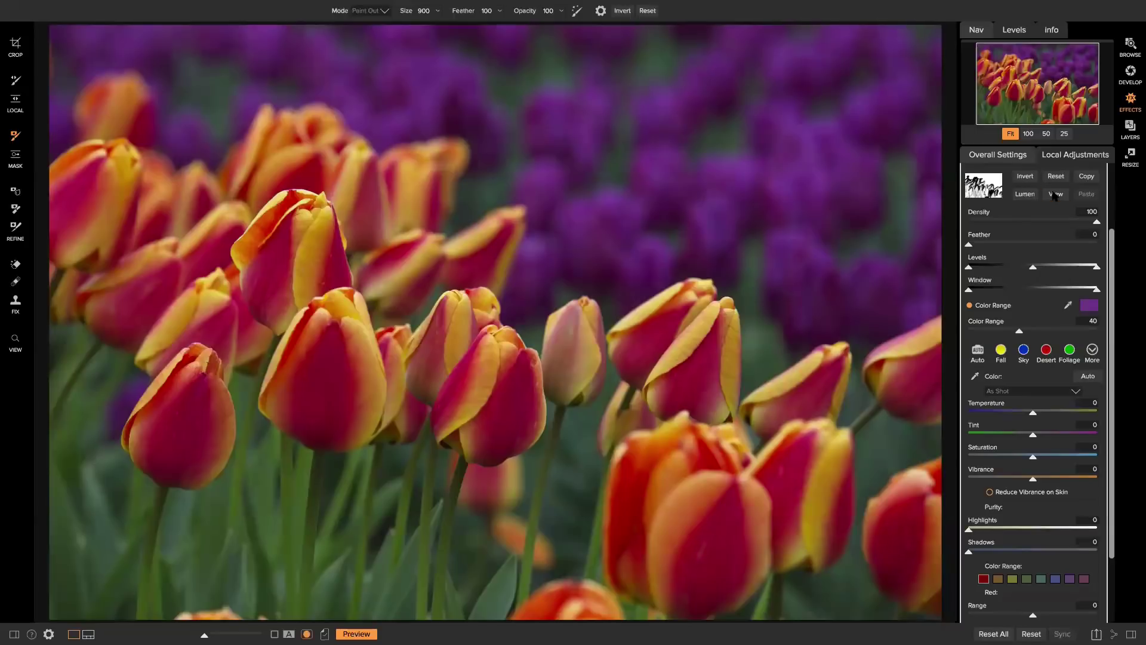
click(1056, 194)
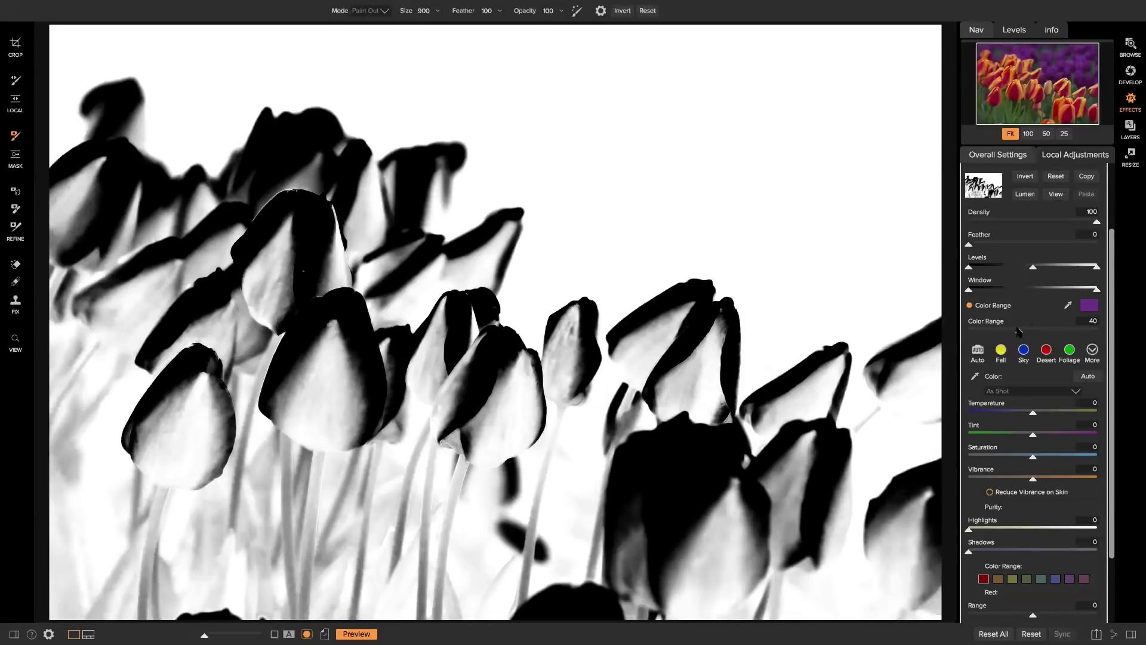
drag(1021, 333, 996, 335)
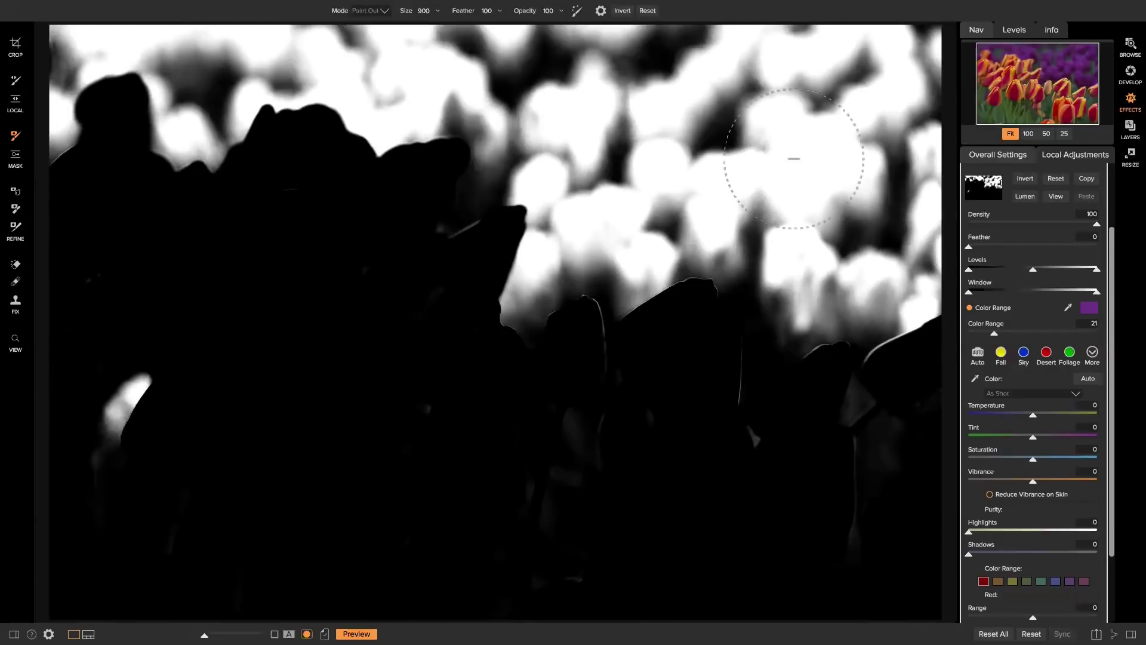
click(1056, 198)
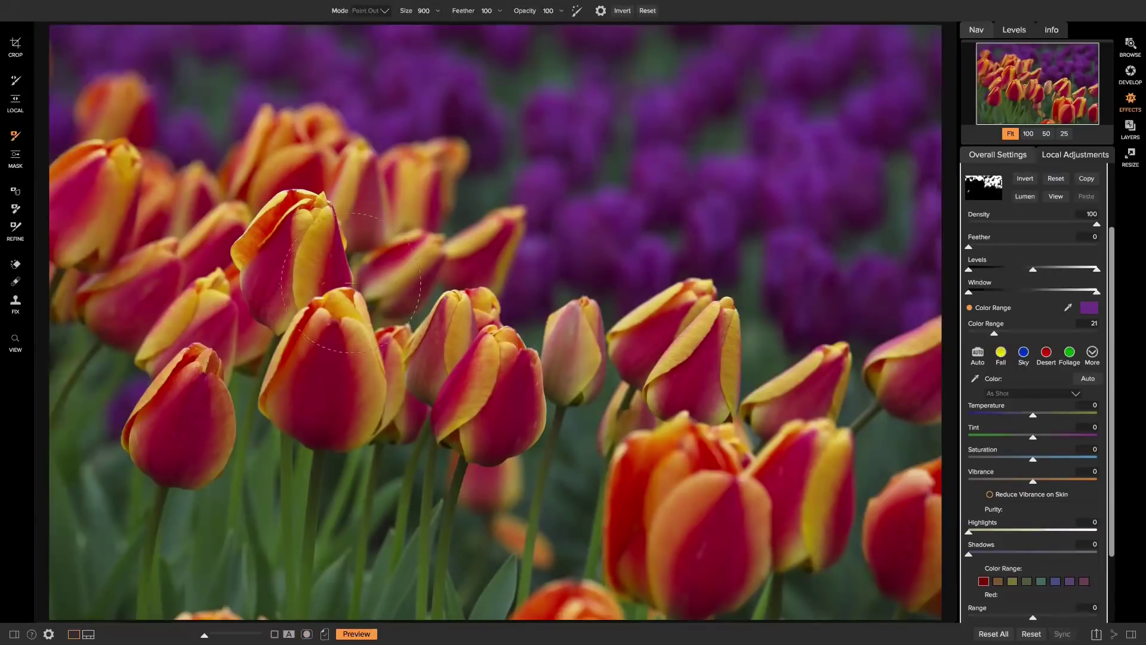
Try a Saturation of -60 on the masked purple tulips, and reset the filter's mask and Saturation
scroll(1042, 442, down, 1)
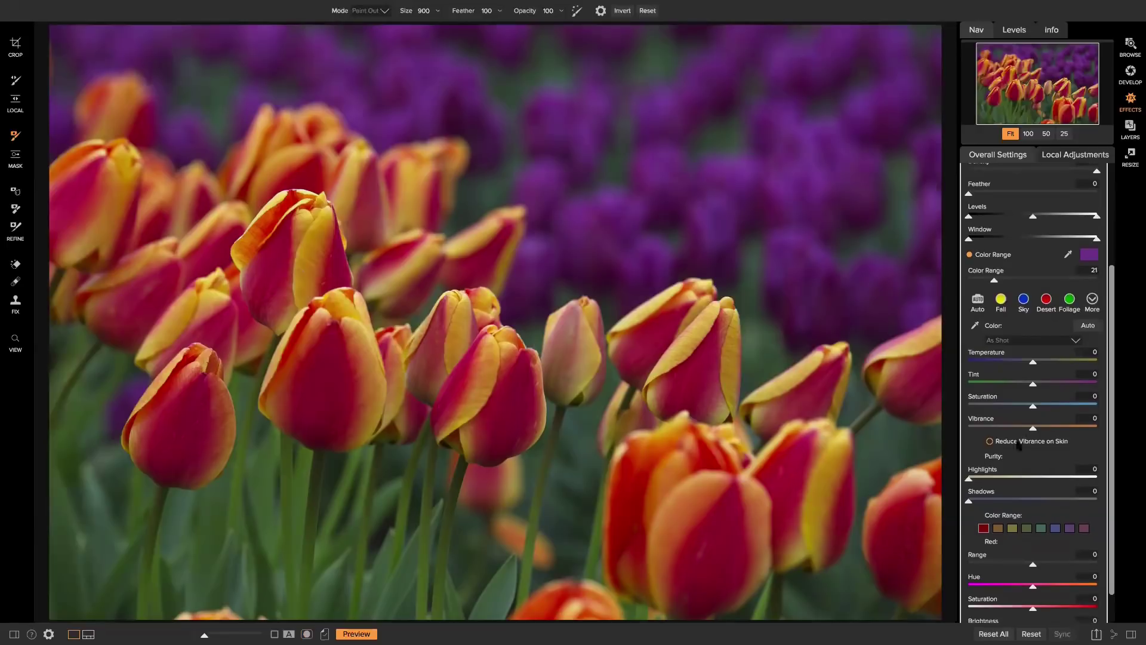
drag(1033, 409, 981, 410)
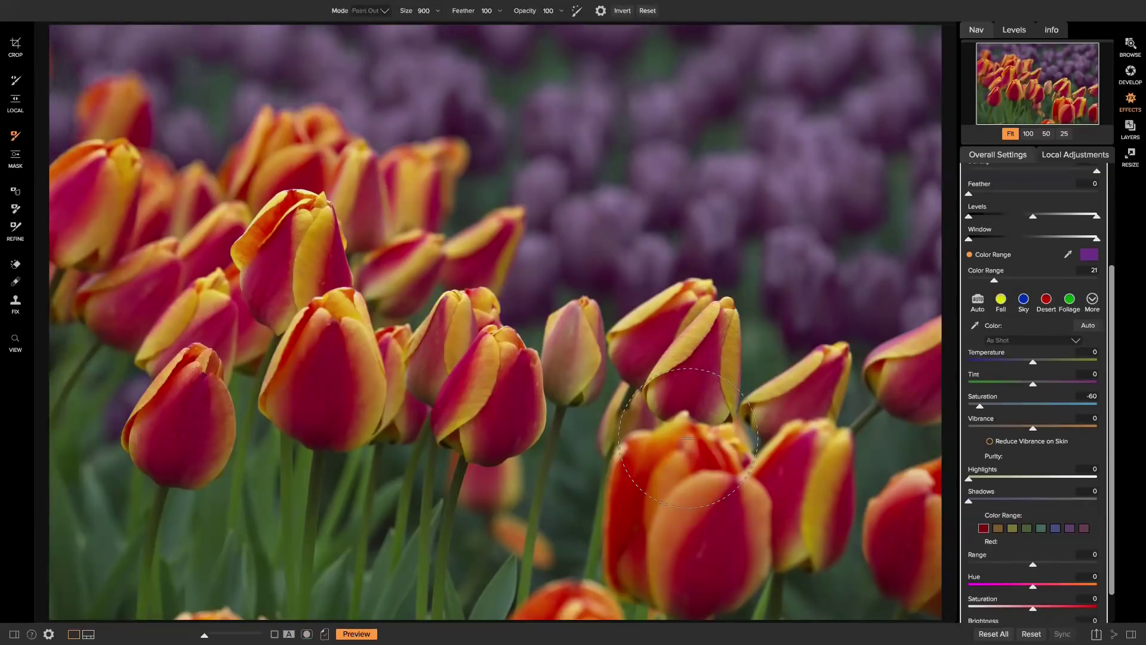
scroll(1070, 197, up, 3)
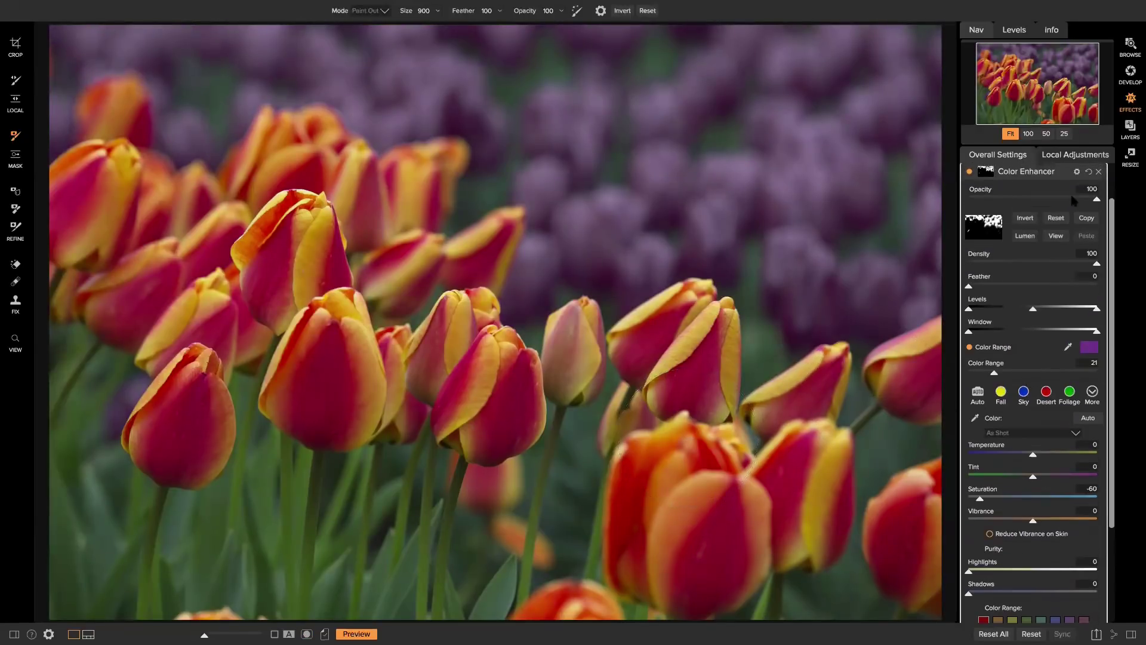
click(1056, 222)
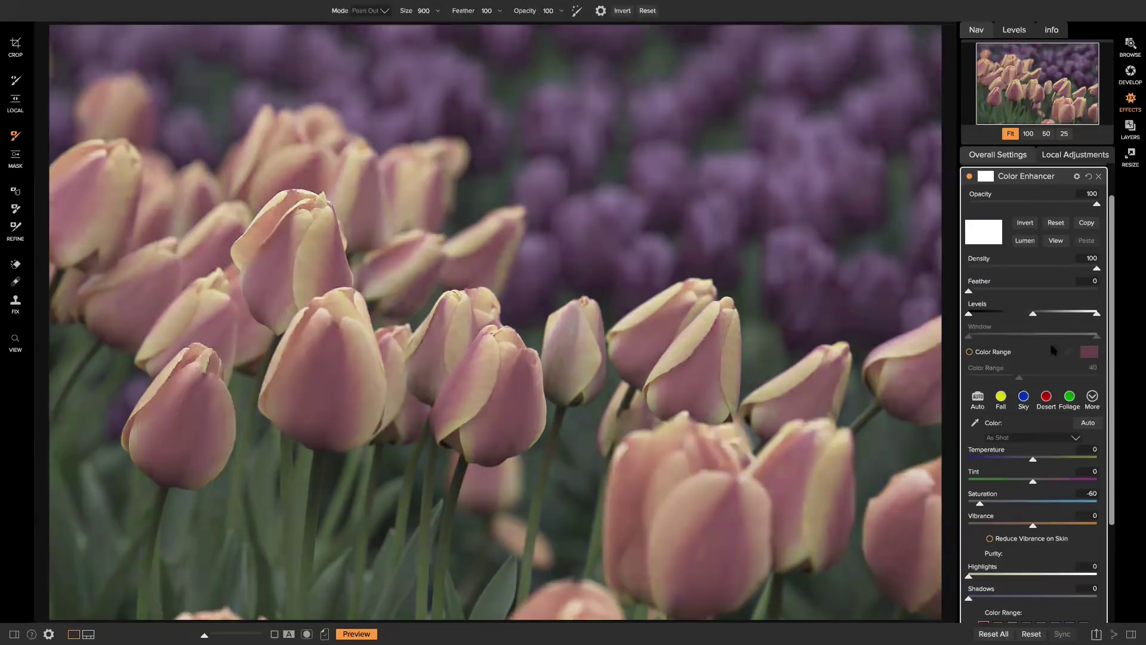
double_click(980, 504)
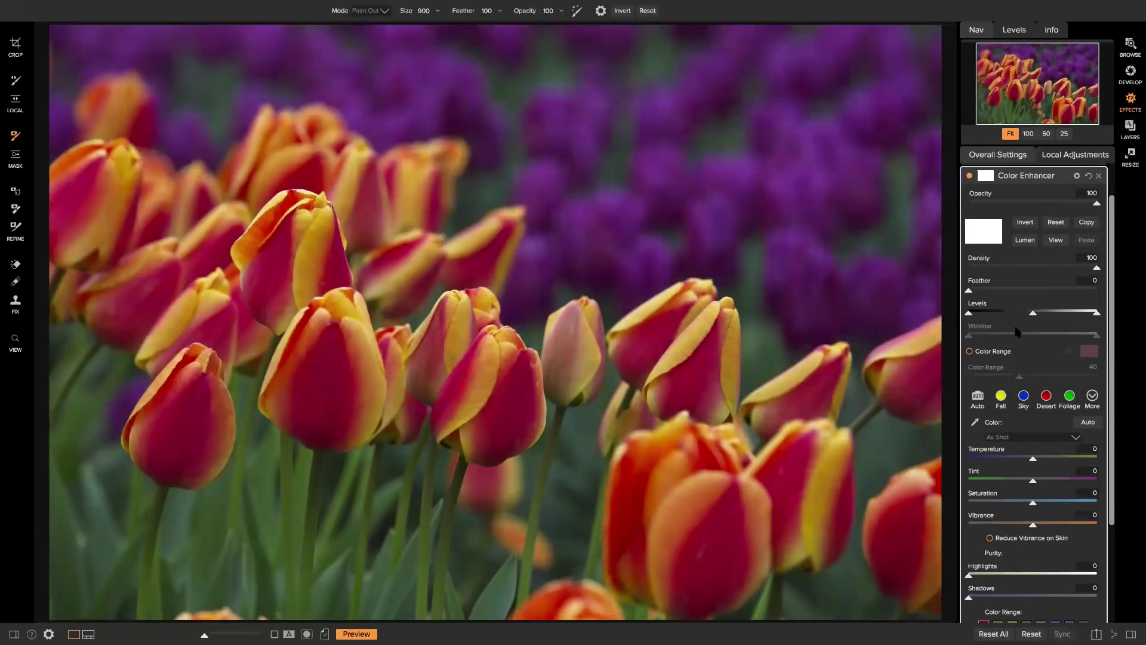
Restrict the Color Enhancer mask by Color Range to the sampled yellow-orange of the foreground petals, range 14, checking it in mask view
click(969, 353)
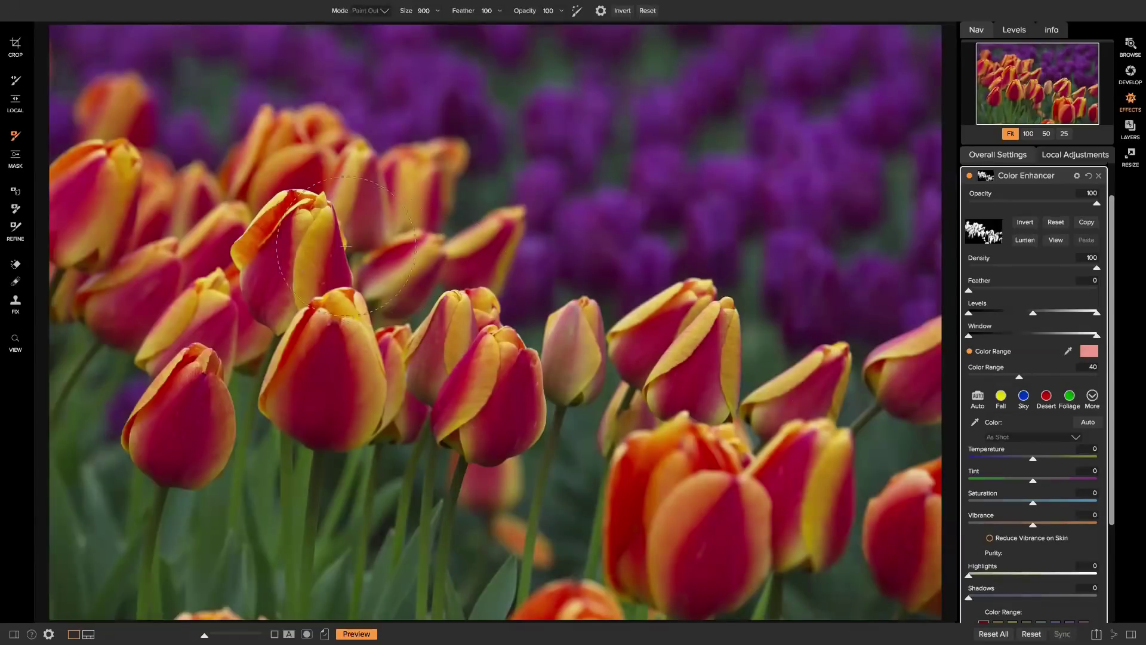
click(1069, 352)
click(455, 331)
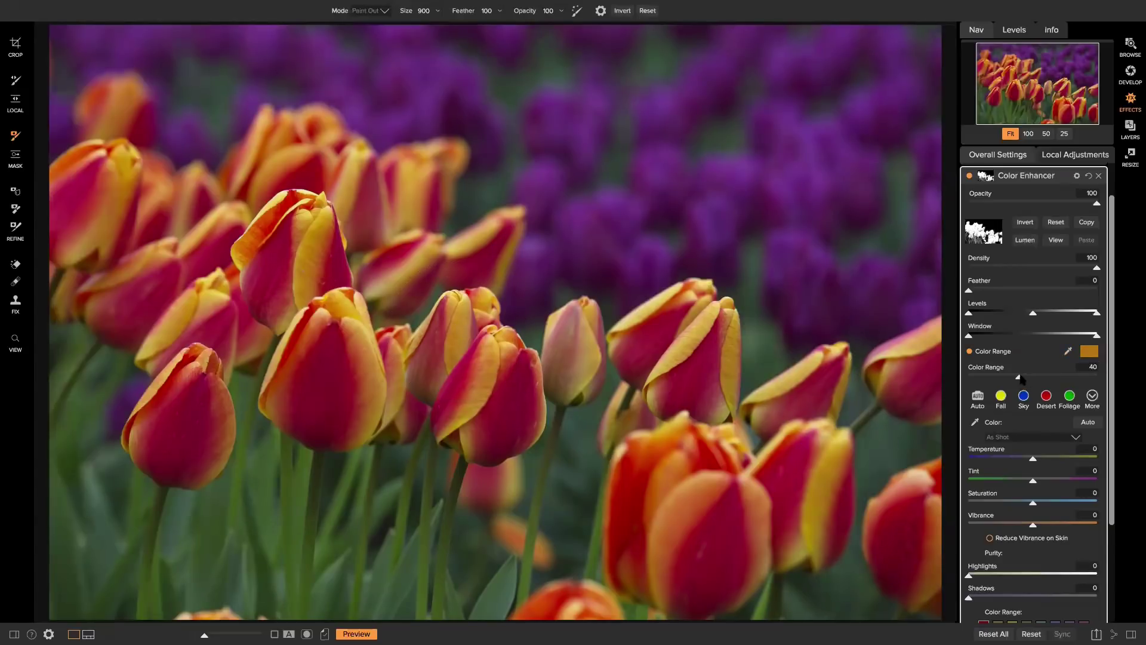
drag(1021, 379, 987, 378)
key(ctrl+m)
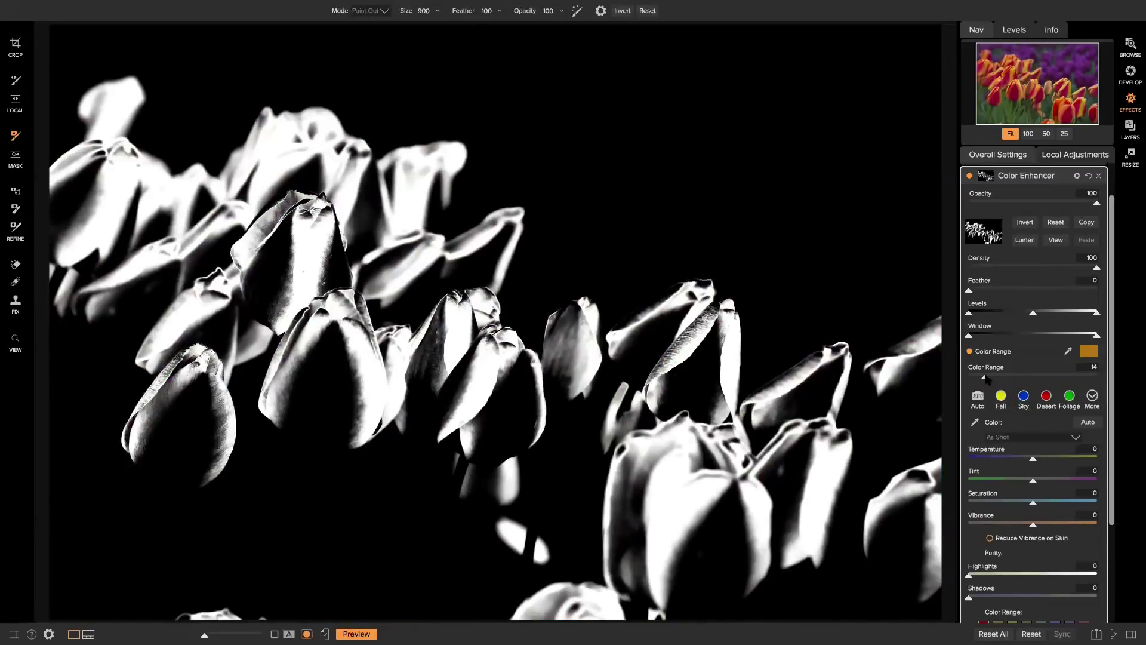
click(1056, 239)
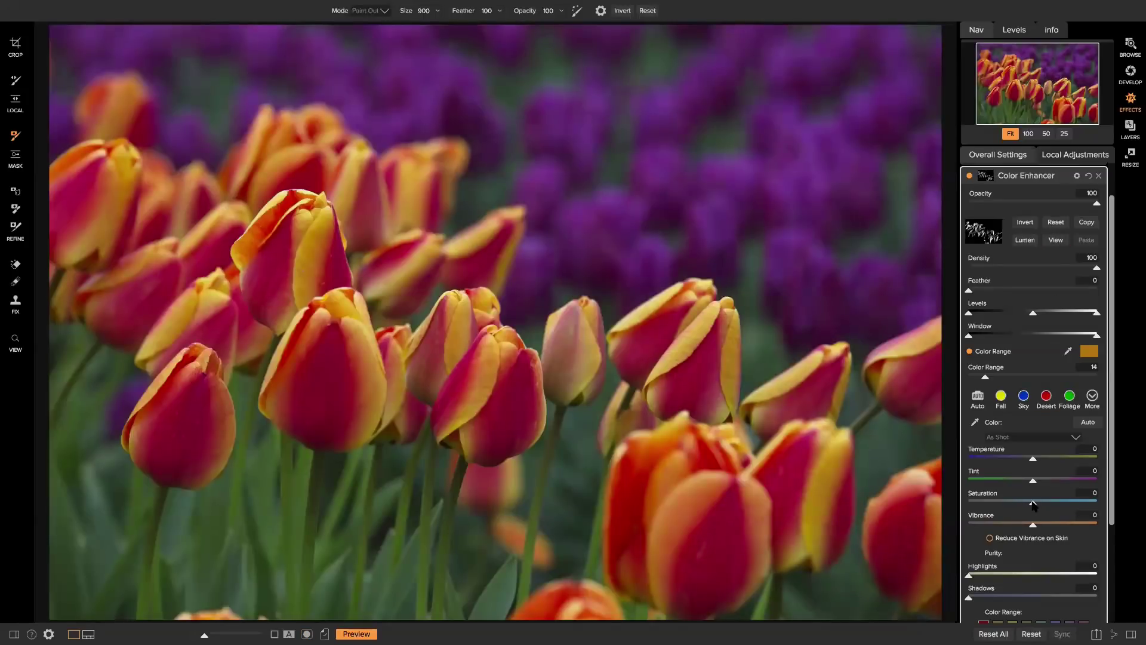
Try a higher Saturation on the masked yellow-orange petals, and reset the Color Enhancer mask
drag(1034, 505, 1068, 502)
scroll(1023, 537, down, 3)
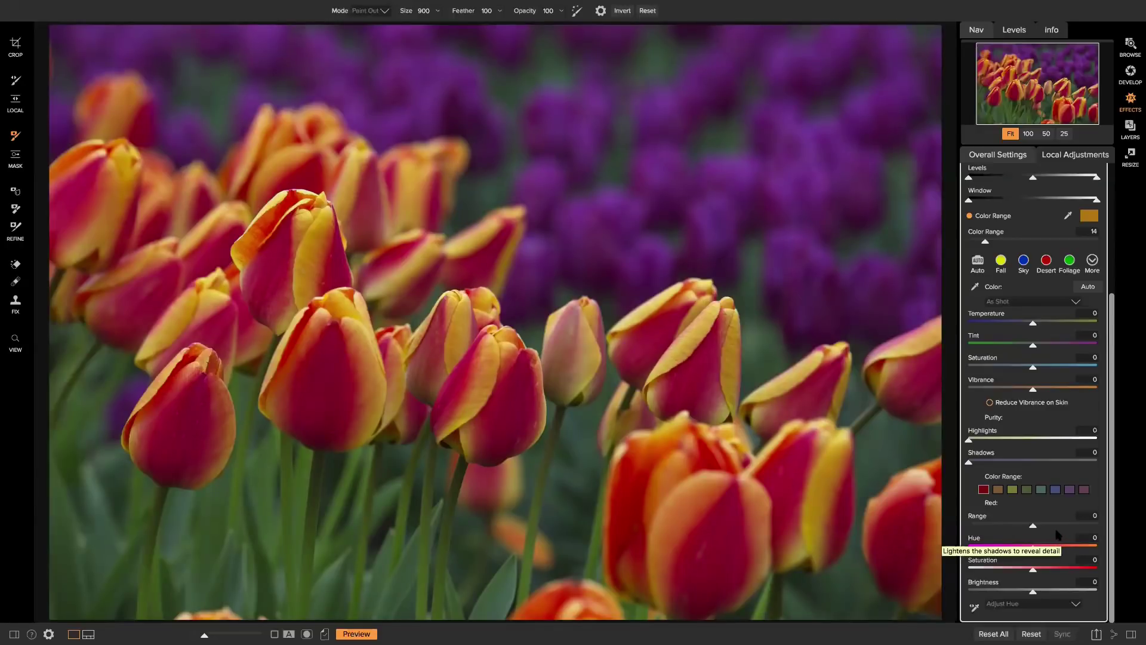
scroll(1059, 535, up, 3)
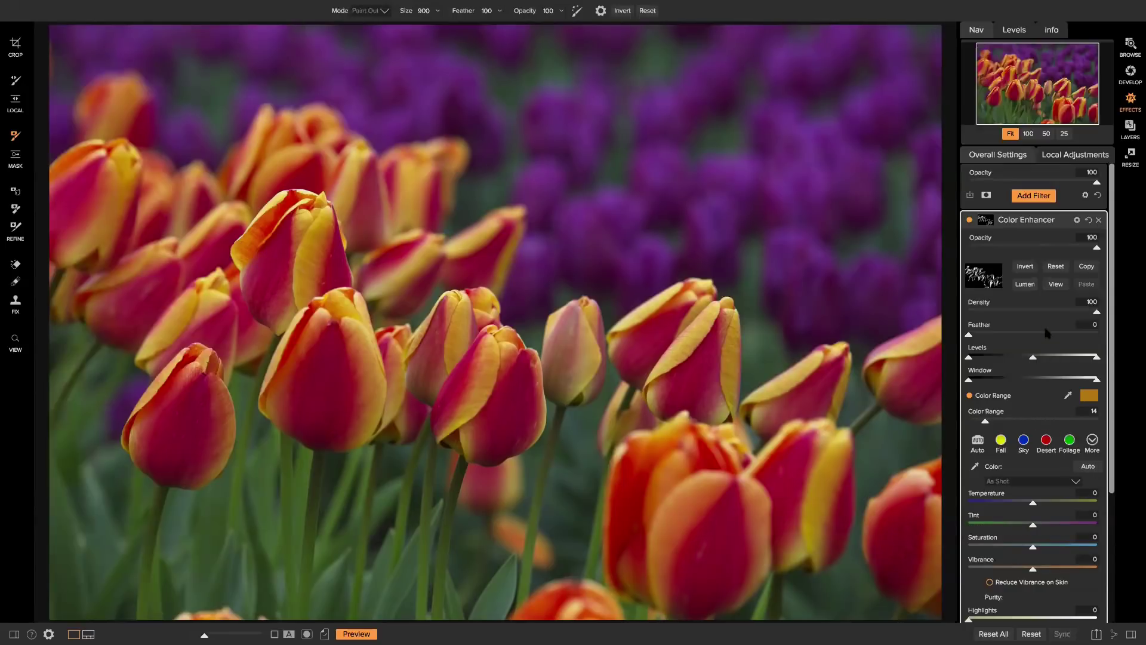
click(1056, 267)
Mask the Color Enhancer to the purple background tulips with a sampled Color Range of 16, and set Saturation to -100
click(970, 396)
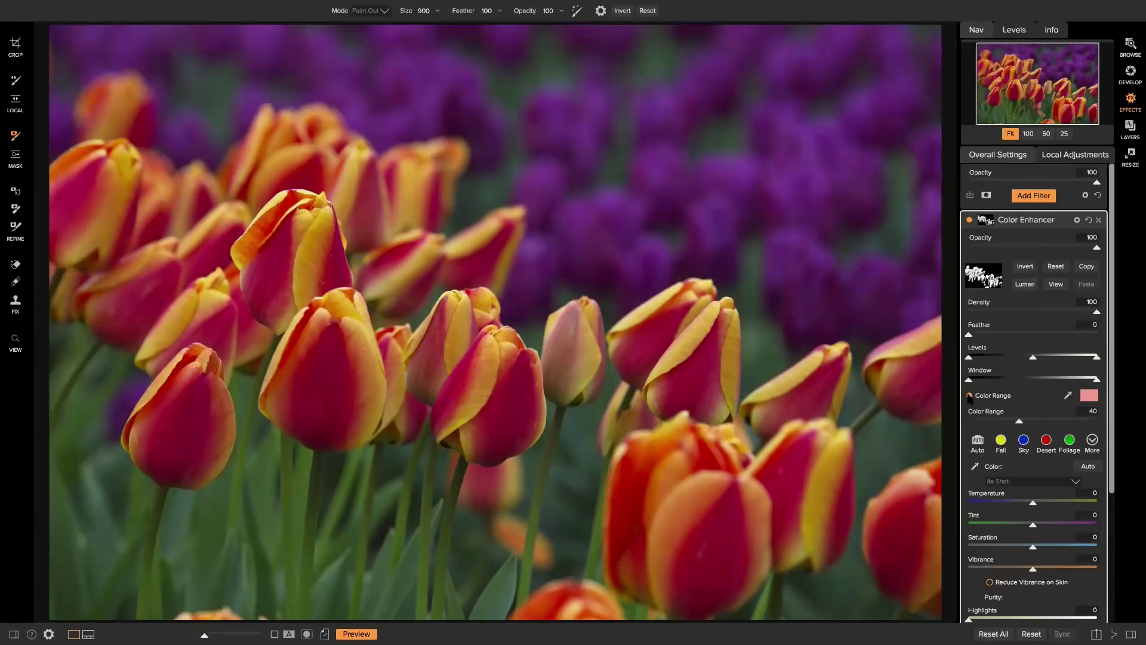
click(1068, 395)
click(738, 180)
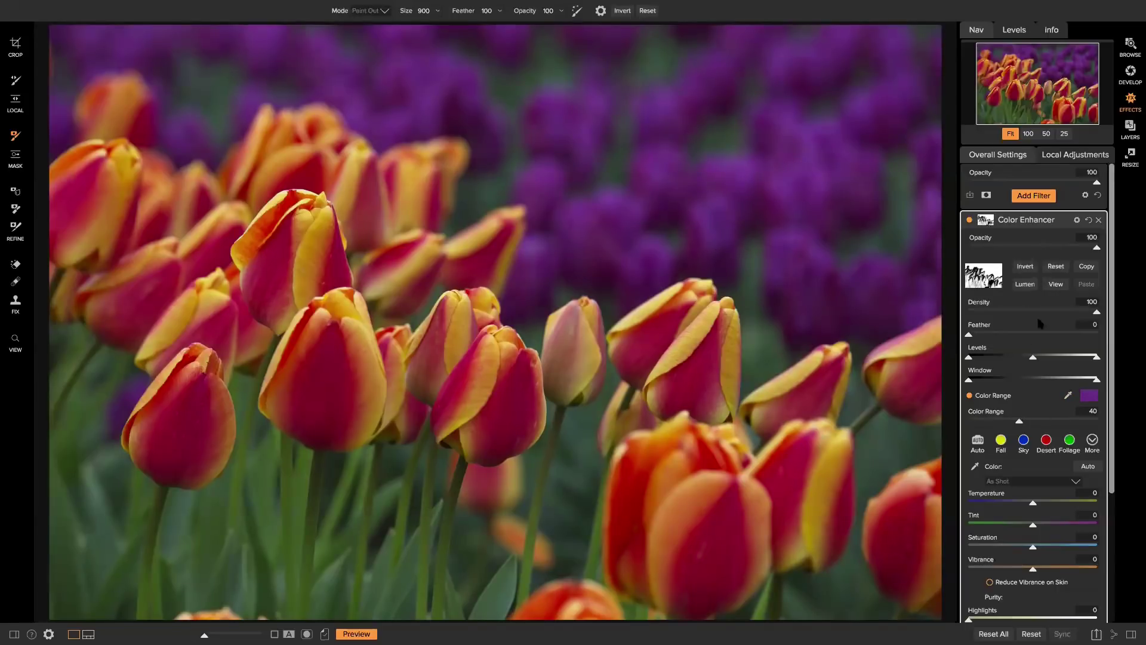
key(ctrl+m)
drag(1019, 421, 987, 421)
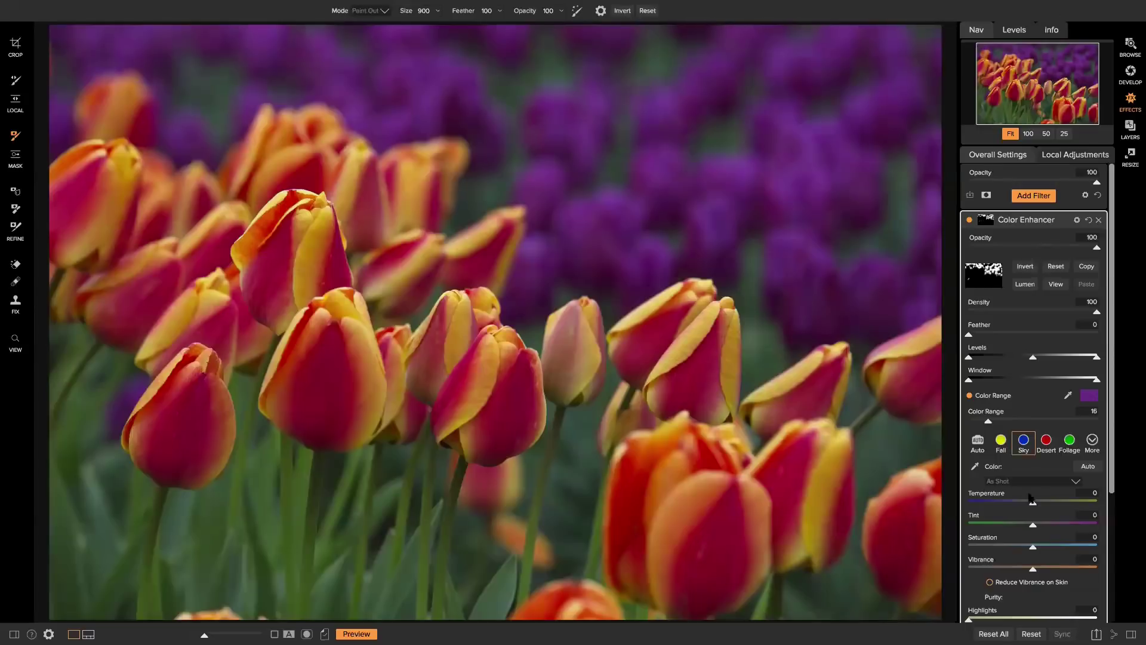
key(ctrl+m)
drag(1033, 548, 968, 554)
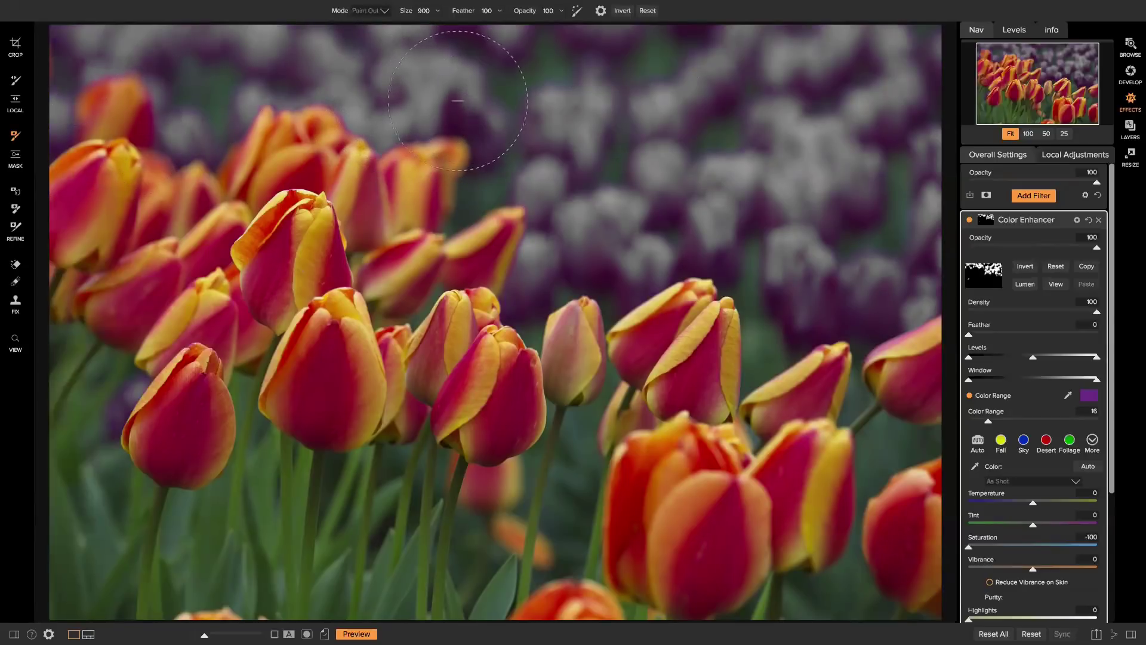
Paint the desaturation out of the upper-left purple tulips with the Masking Brush at size 400, feather 100 and opacity 100
key(x)
key(bracketleft)
key(x)
mouse_move(344, 108)
mouse_down()
mouse_move(431, 127)
mouse_move(433, 117)
mouse_move(410, 111)
mouse_move(437, 79)
mouse_move(368, 43)
mouse_move(306, 56)
mouse_move(412, 45)
mouse_move(63, 40)
mouse_move(60, 58)
mouse_move(63, 138)
mouse_move(79, 95)
mouse_move(119, 75)
mouse_move(174, 89)
mouse_move(201, 147)
mouse_move(152, 108)
mouse_move(154, 89)
mouse_move(290, 96)
mouse_up()
mouse_move(346, 61)
mouse_down()
mouse_move(418, 36)
mouse_move(478, 98)
mouse_move(495, 143)
mouse_up()
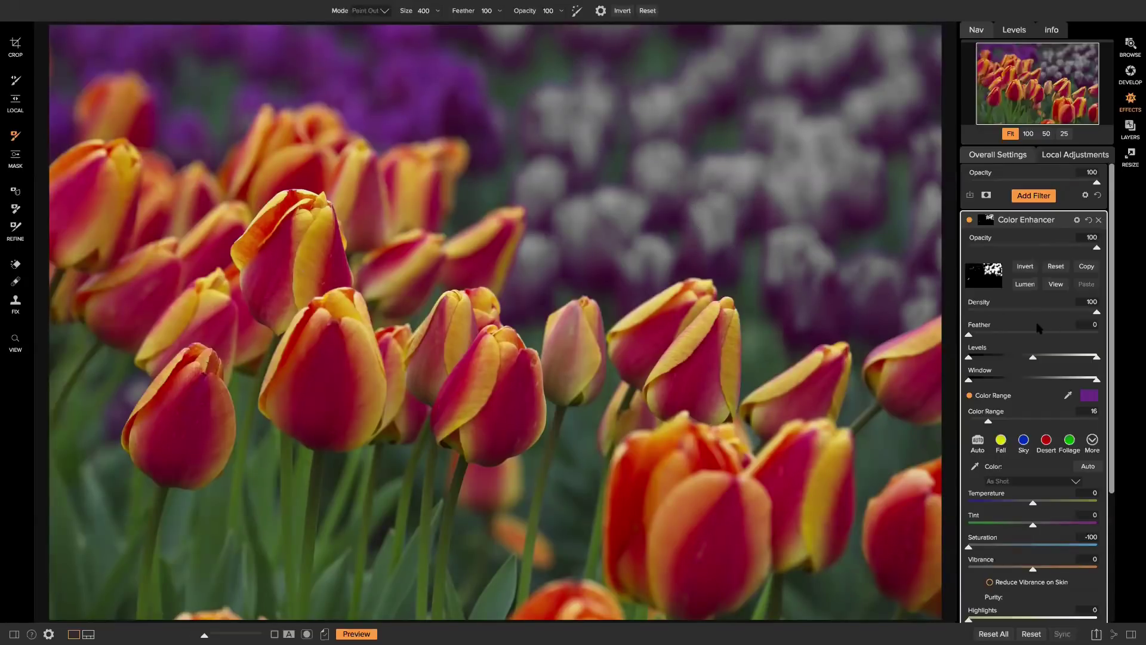
Remove the Color Enhancer filter from the tulip photo, and open the driftwood beach photo IMG_0052.CR2 from the Masking & Brushing album in Effects
scroll(1028, 332, down, 1)
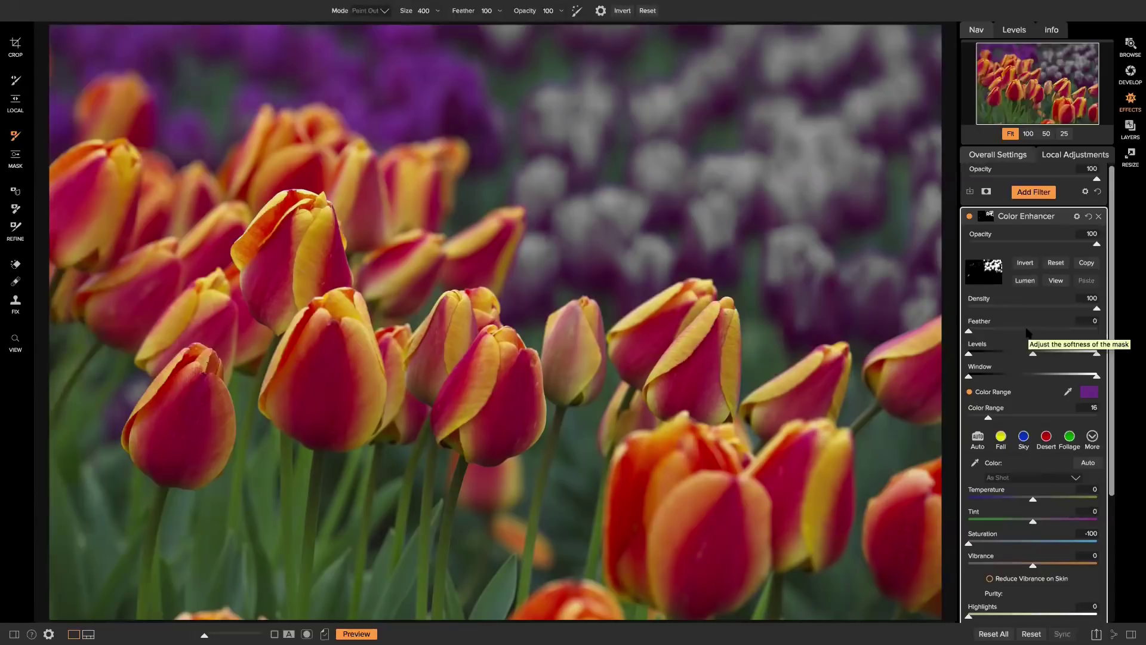
click(1099, 217)
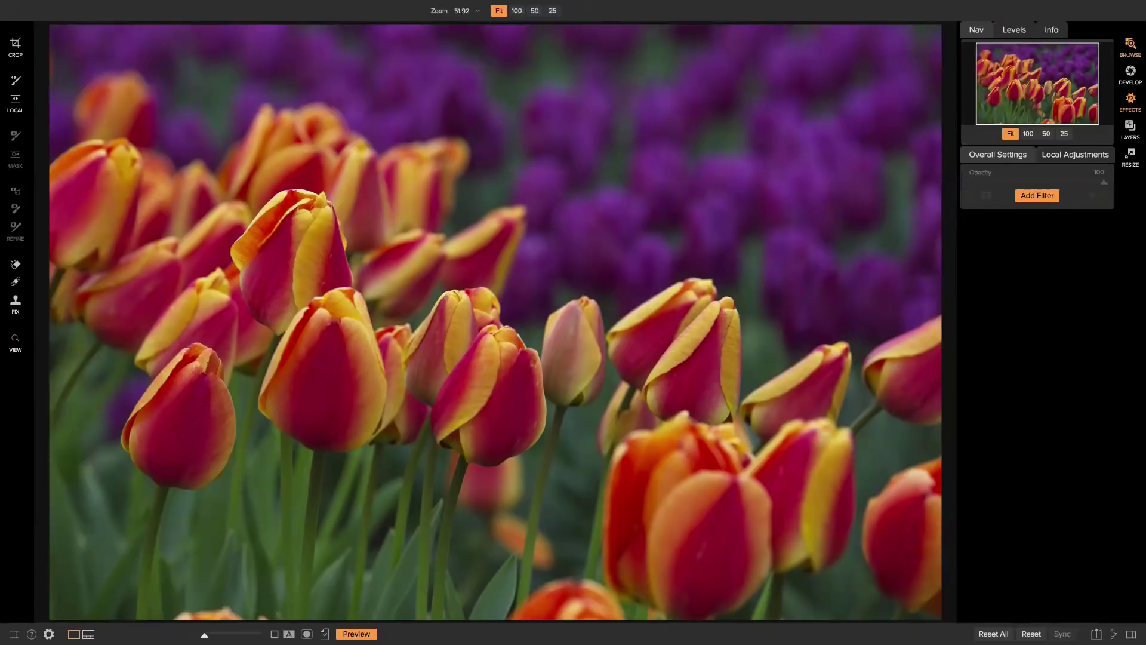
click(1131, 46)
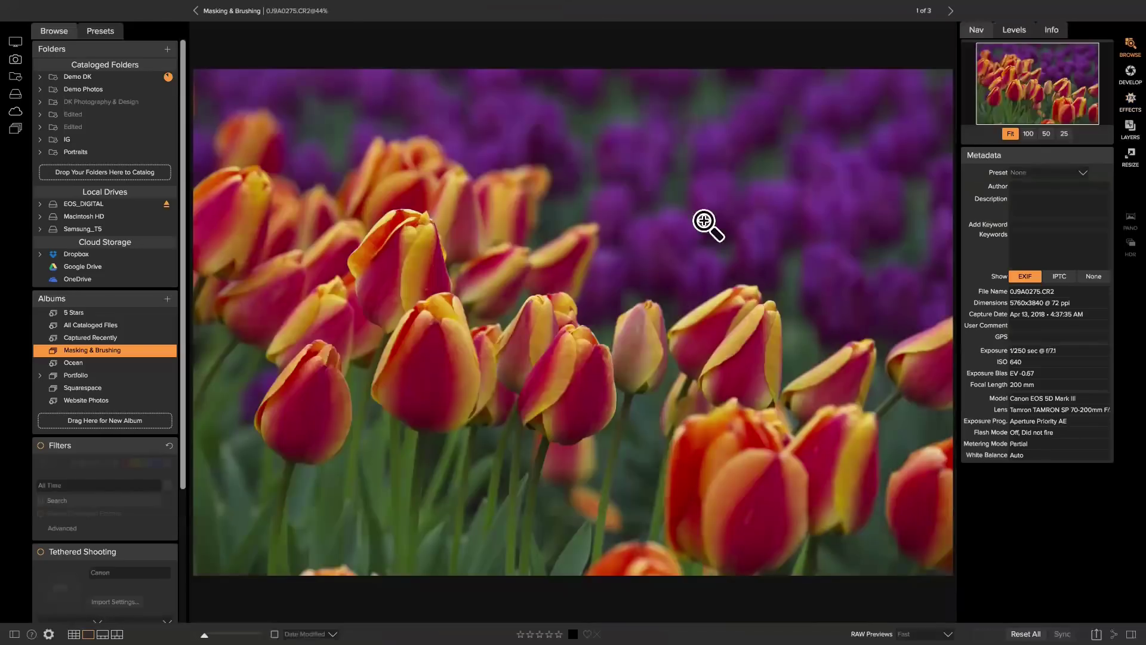
key(g)
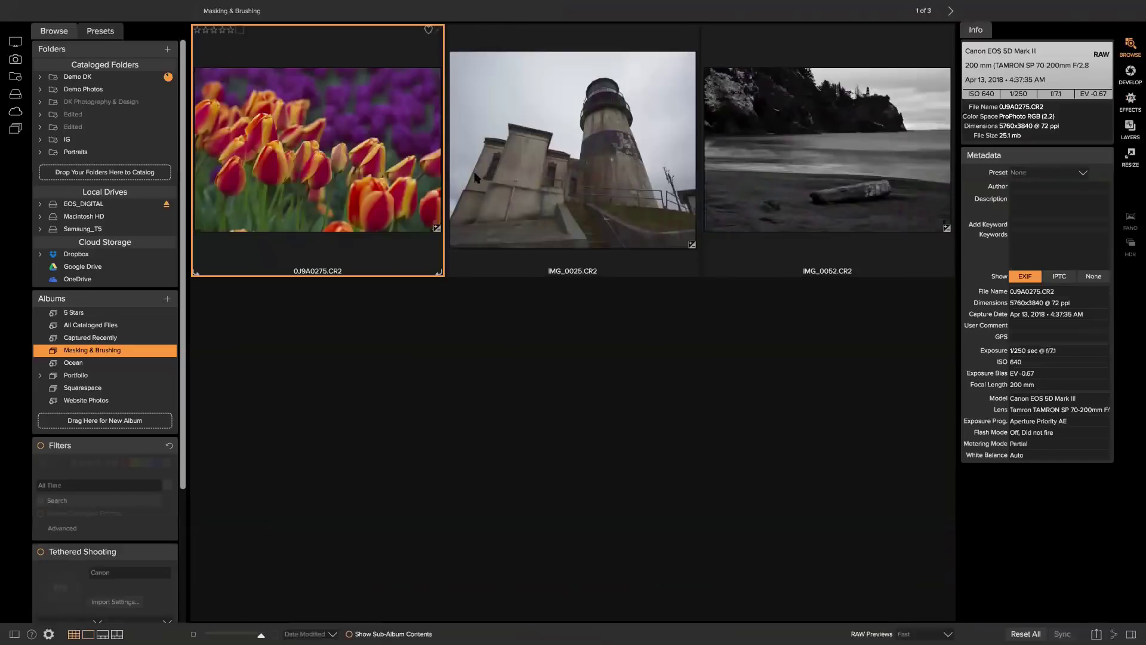
double_click(720, 214)
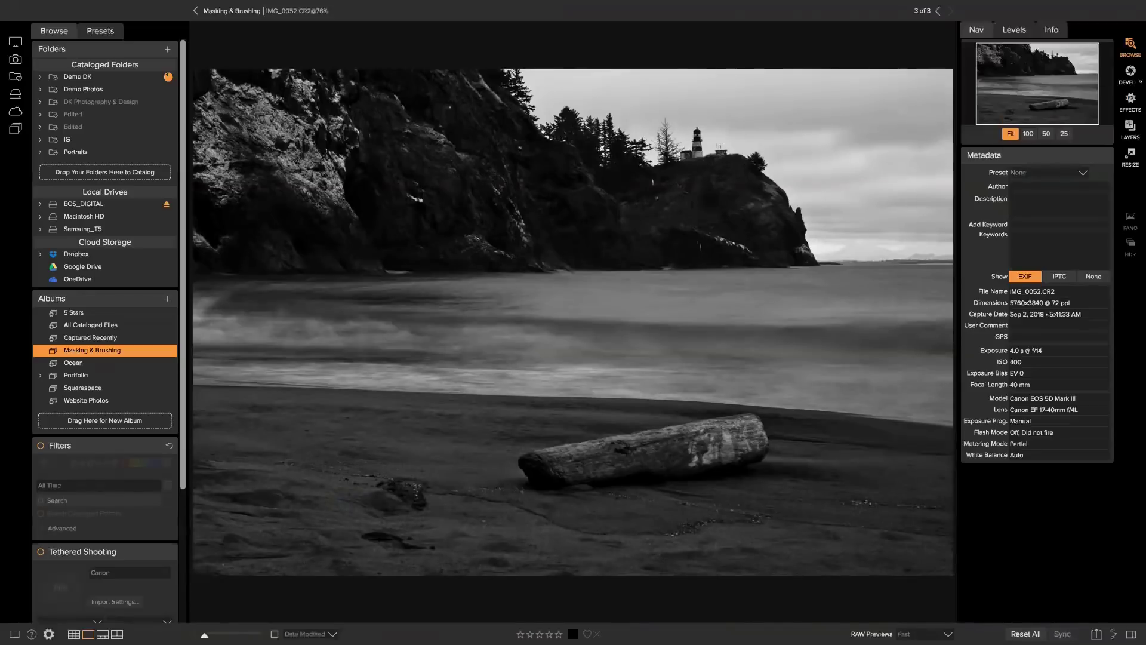
click(1131, 99)
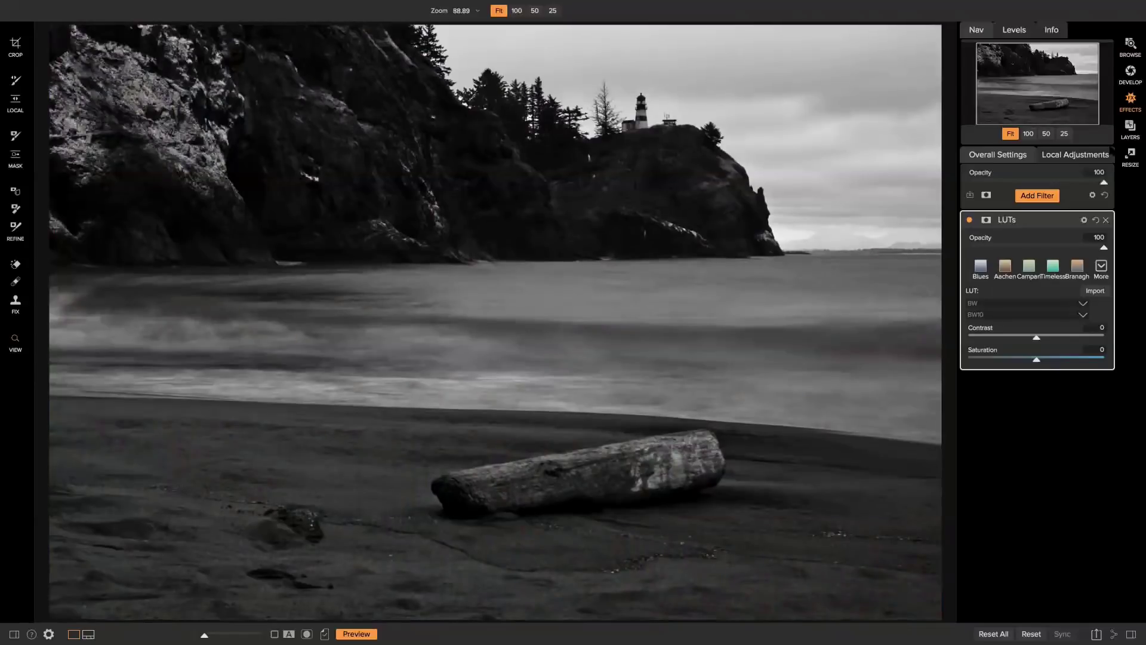
Add a Lens Blur filter and limit it to the foreground beach with a gradient Masking Bug centred near the waterline, widening its feather to the horizon
click(1038, 196)
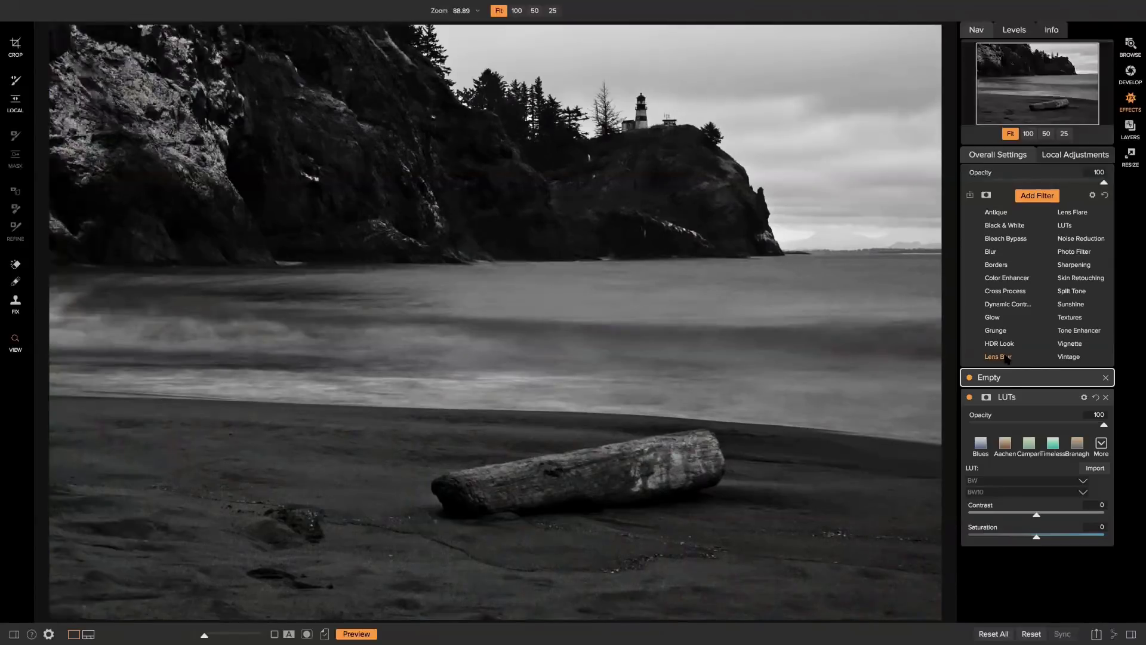
click(1007, 357)
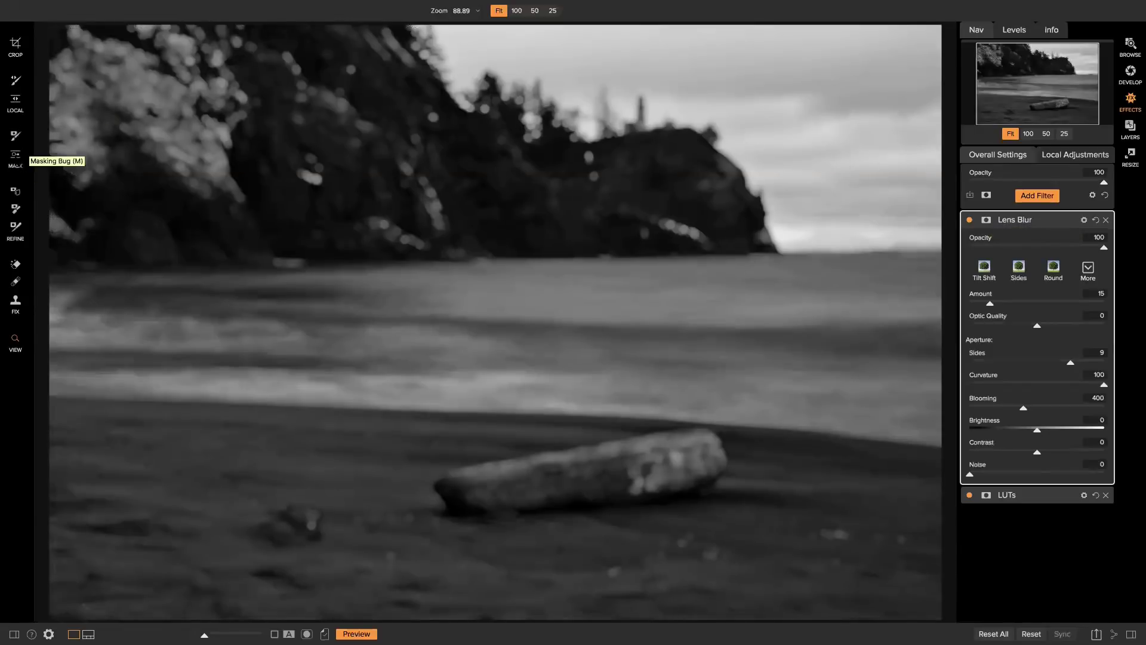
click(15, 155)
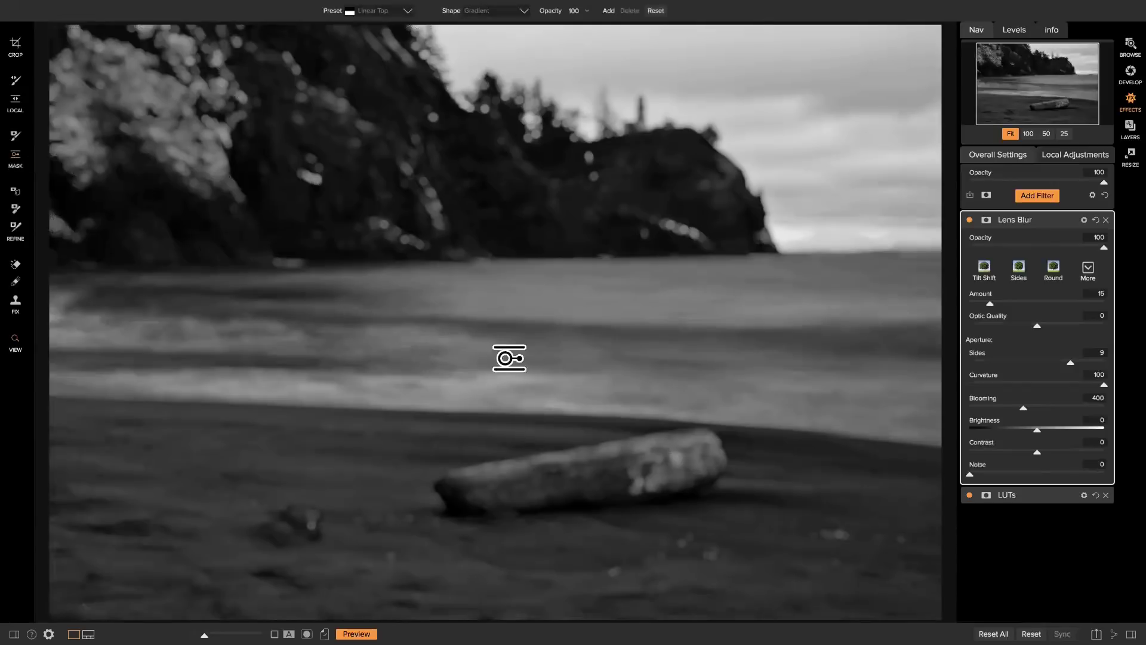
click(540, 404)
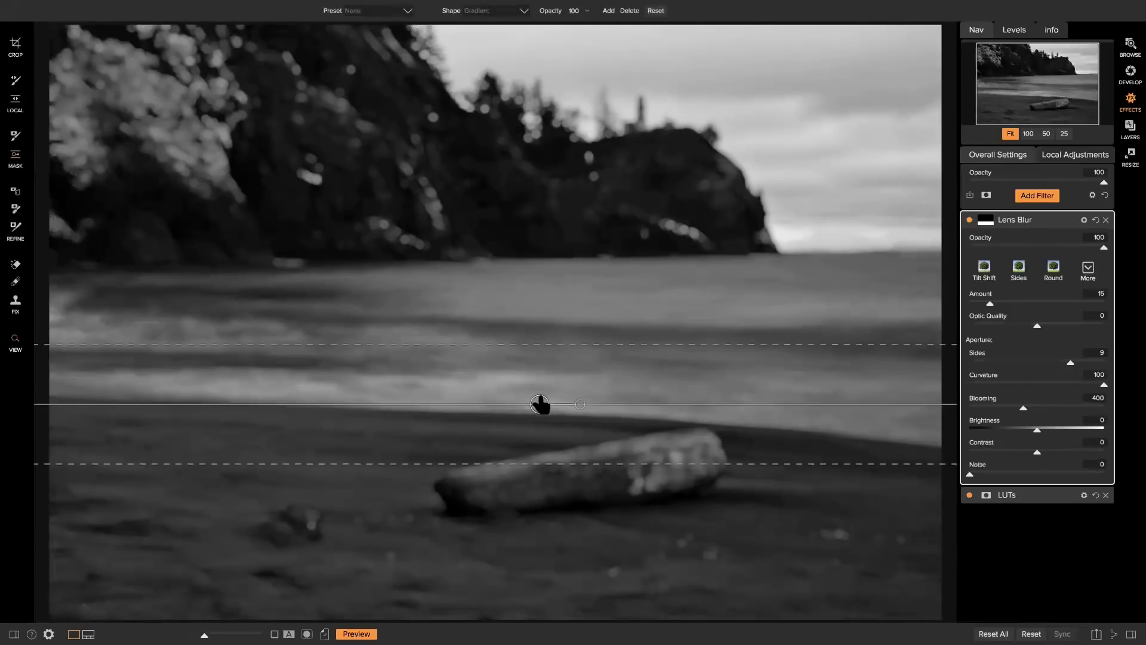
drag(547, 345, 533, 256)
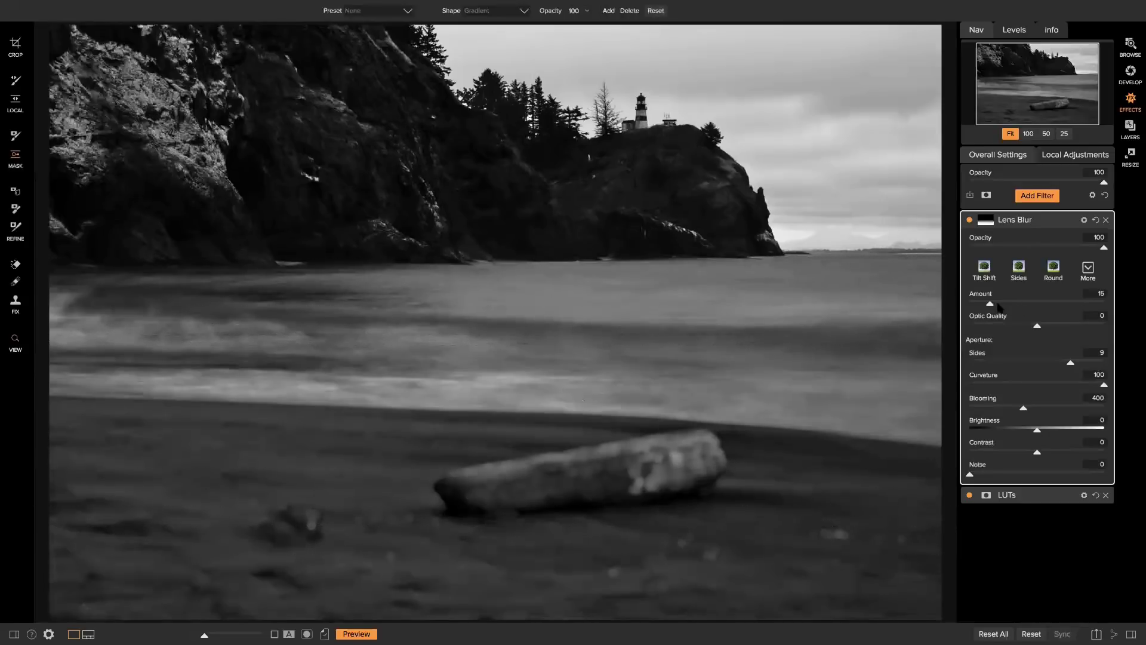
Set the Lens Blur amount to 6 and raise the gradient mask slightly over the water
drag(993, 305, 979, 306)
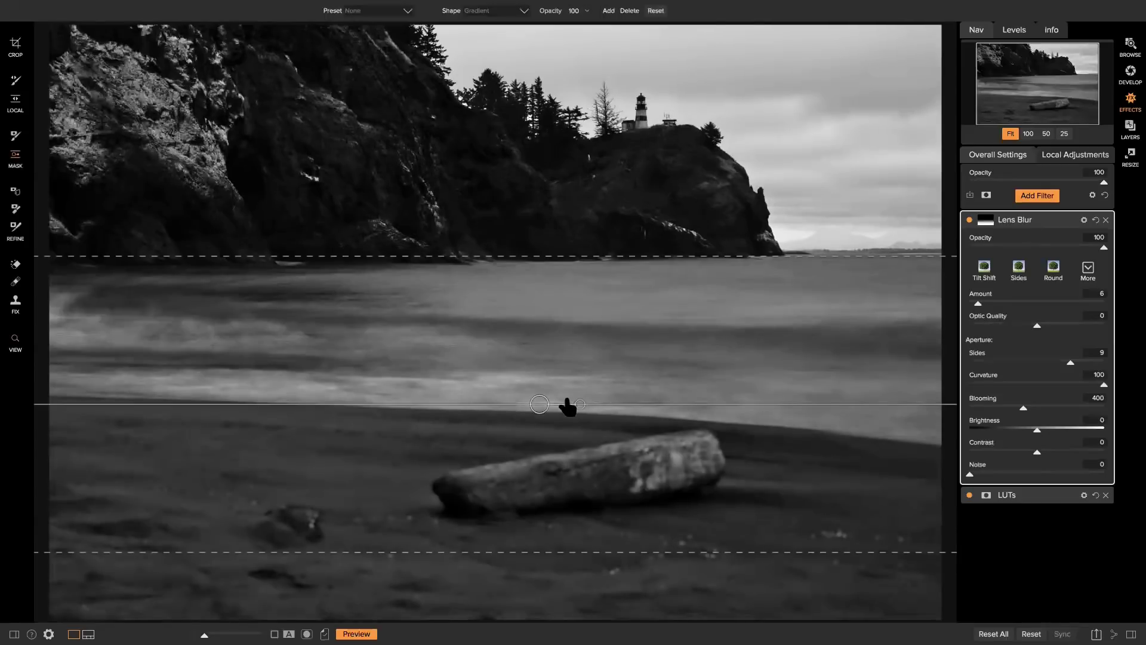
drag(541, 403, 565, 383)
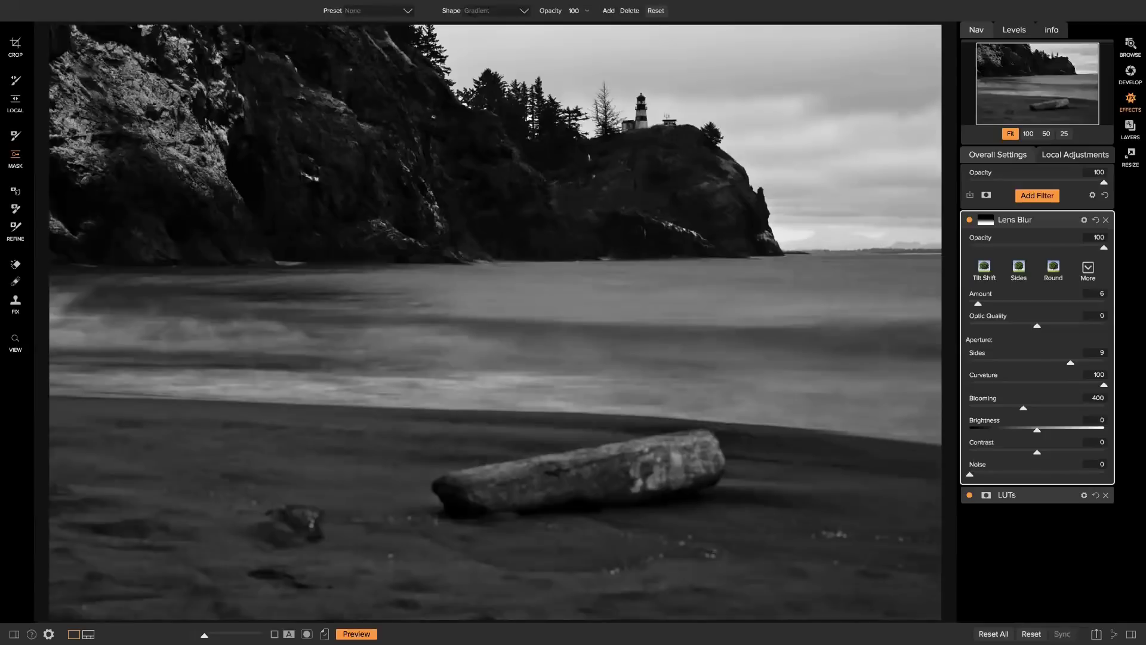
Invert the Lens Blur mask so the blur covers the cliffs and sky, and move the gradient's centre up to the horizon
click(986, 220)
click(1056, 268)
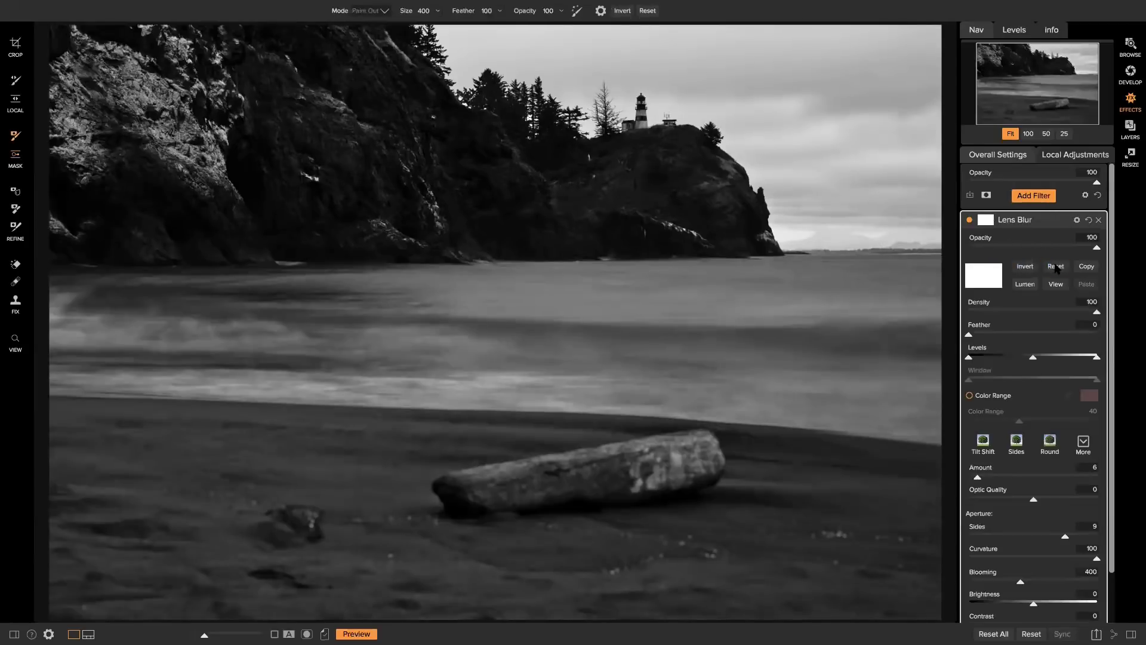
key(ctrl+z)
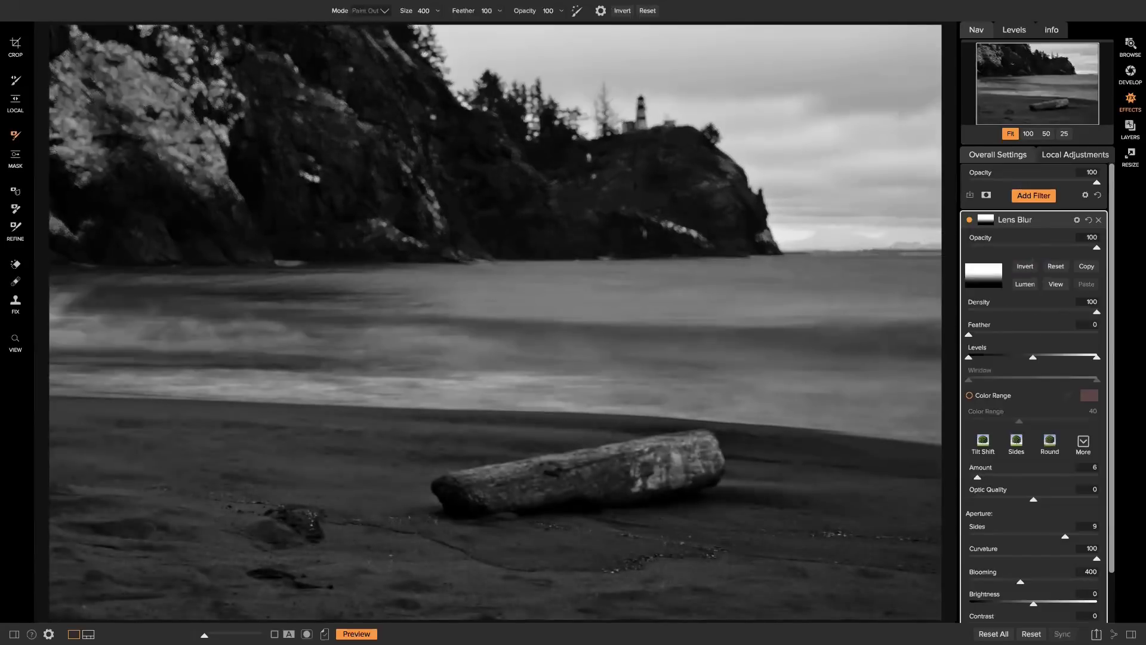
key(g)
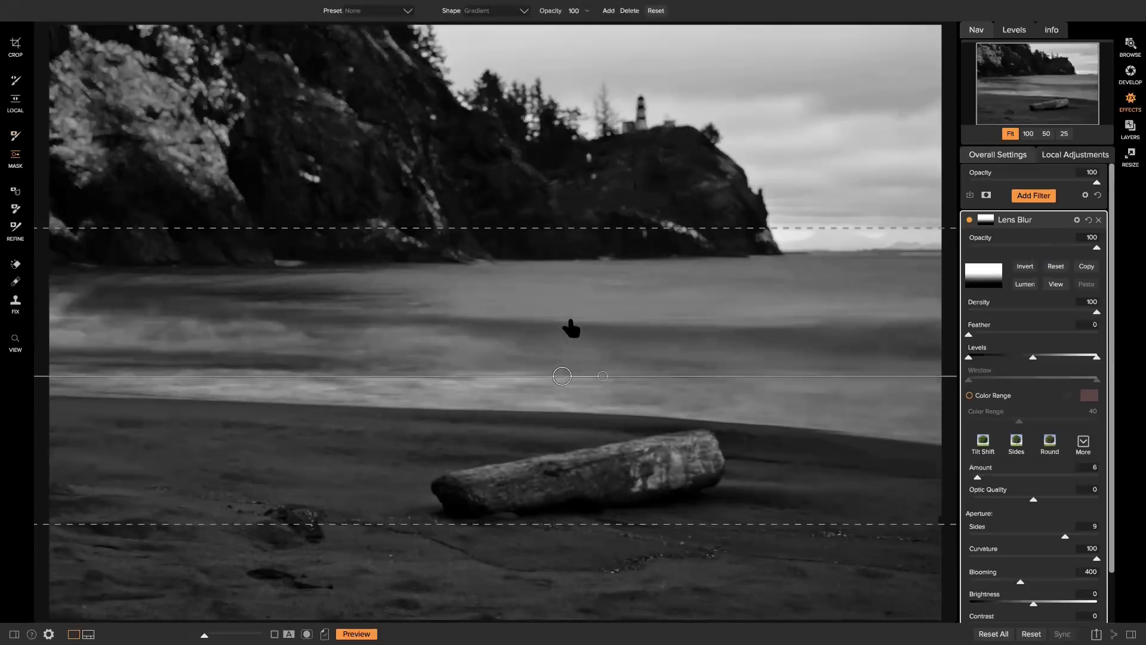
drag(570, 328, 572, 246)
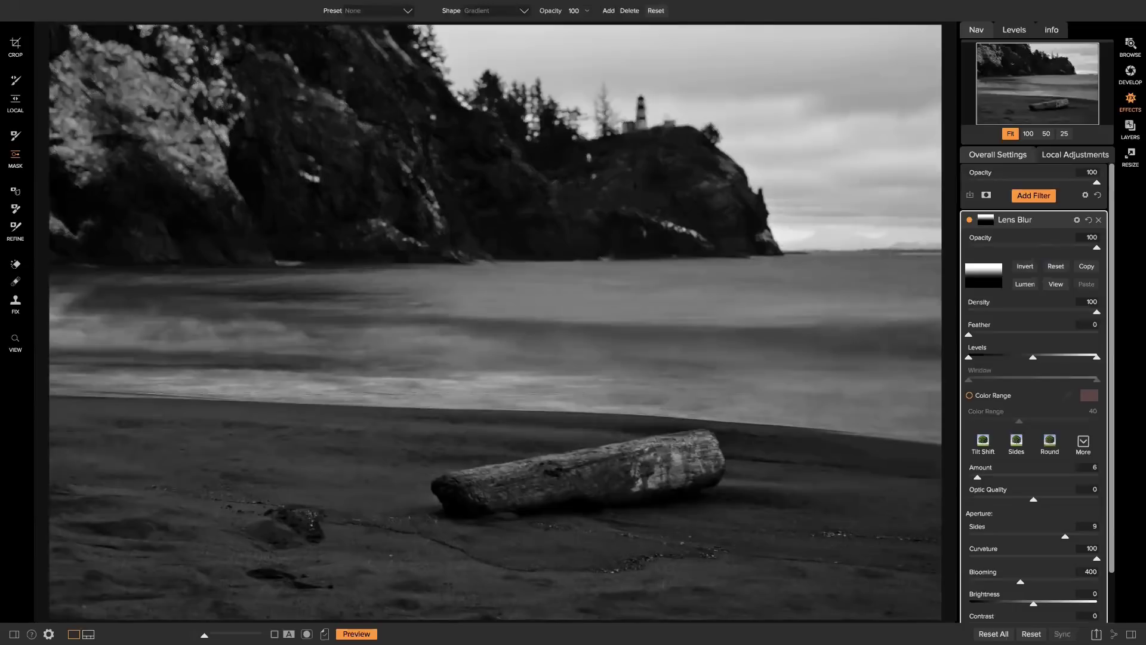
Compare the seascape with and without all edits, and with and without the Lens Blur filter
key(p)
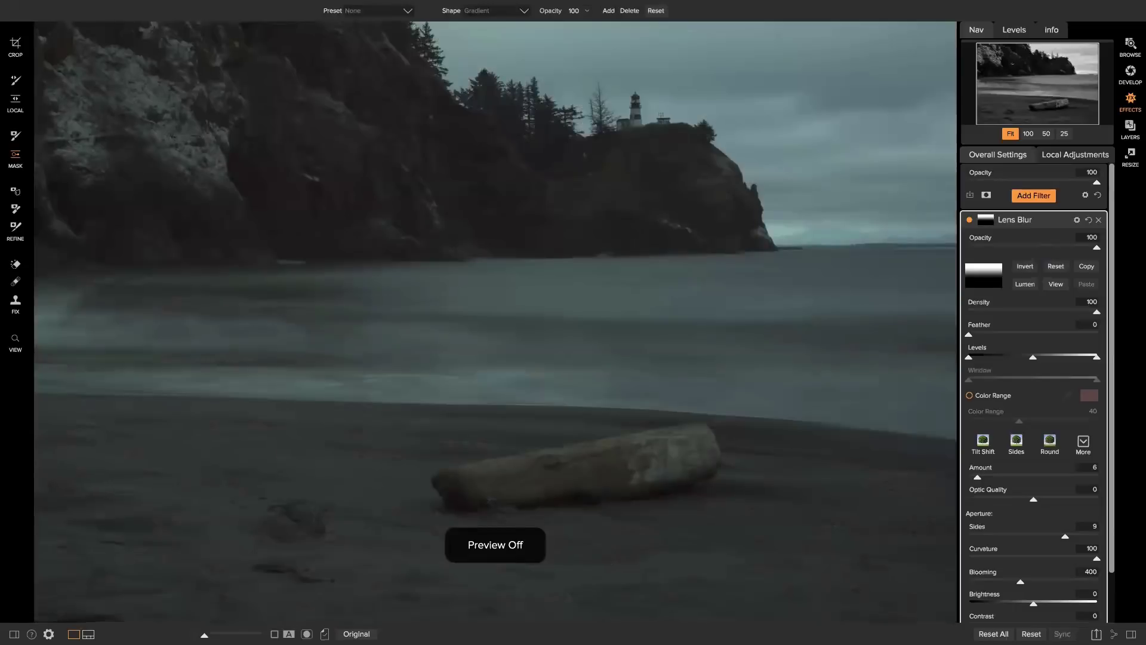
key(p)
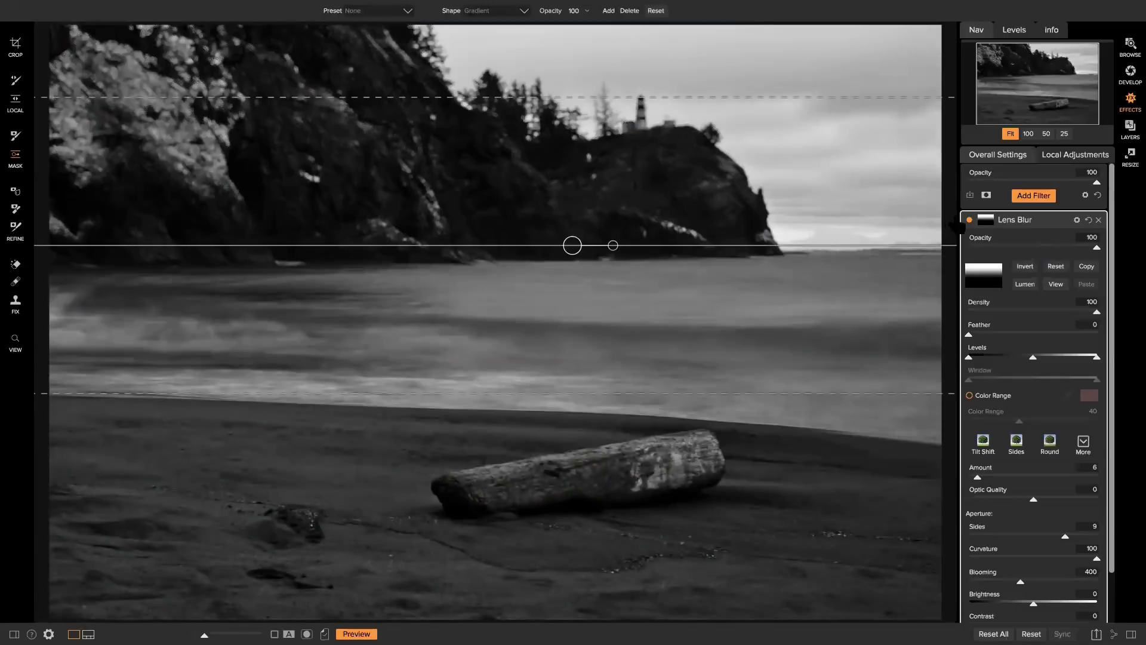
mouse_move(1063, 220)
click(970, 221)
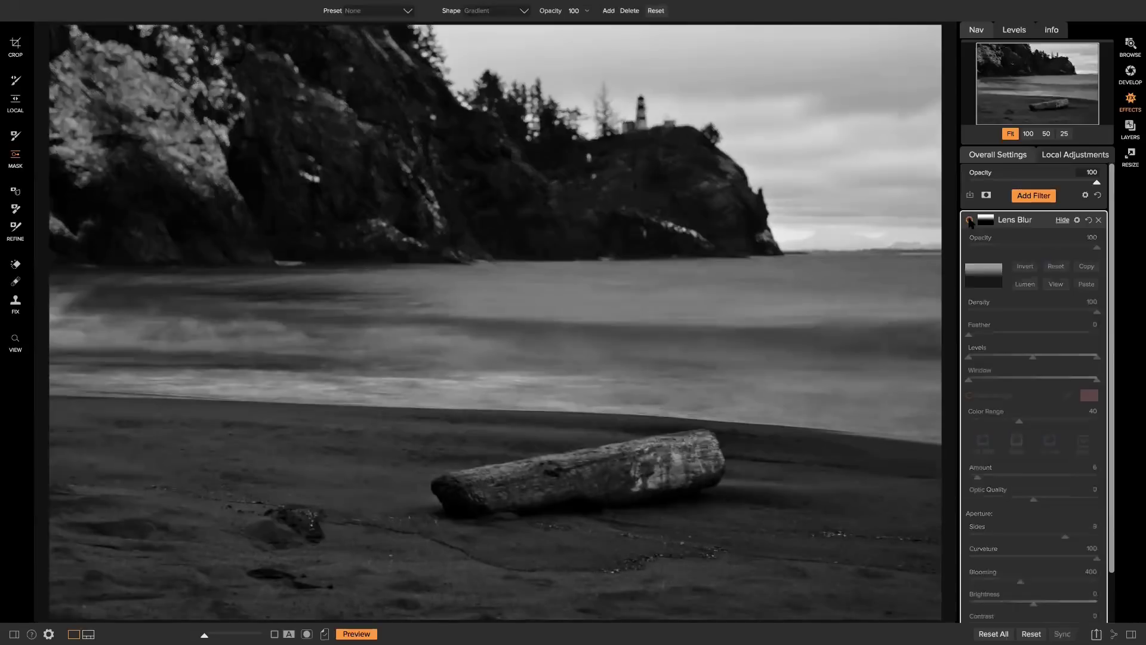
click(970, 221)
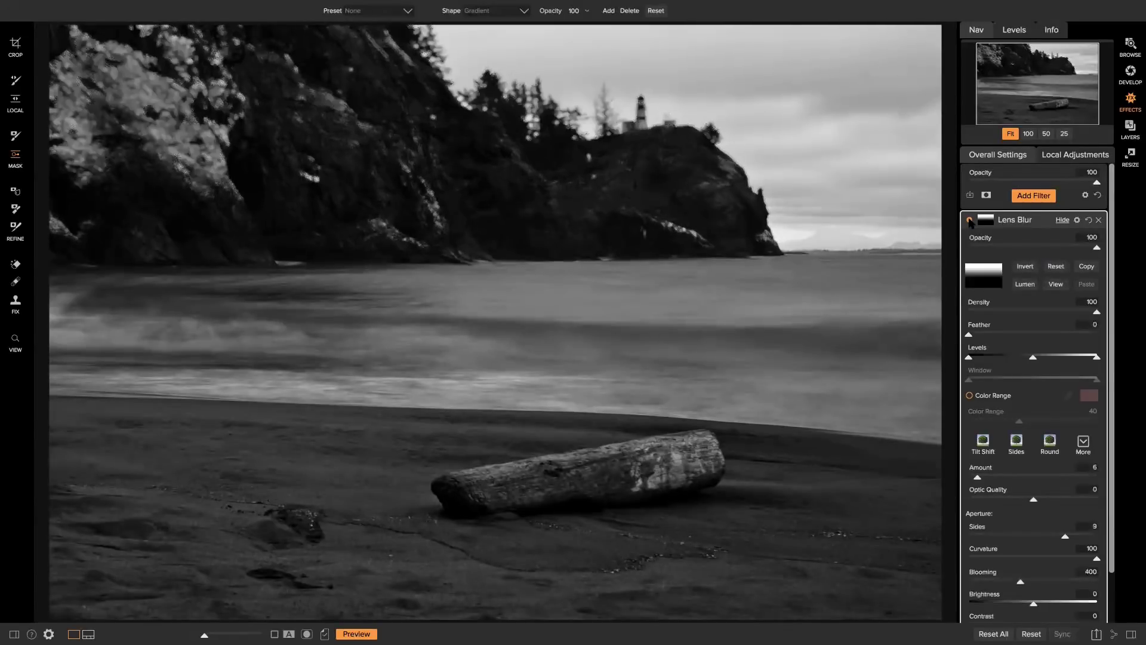
click(970, 220)
click(970, 220)
Return to Browse and look through the cataloged Demo Photos folder
click(1131, 73)
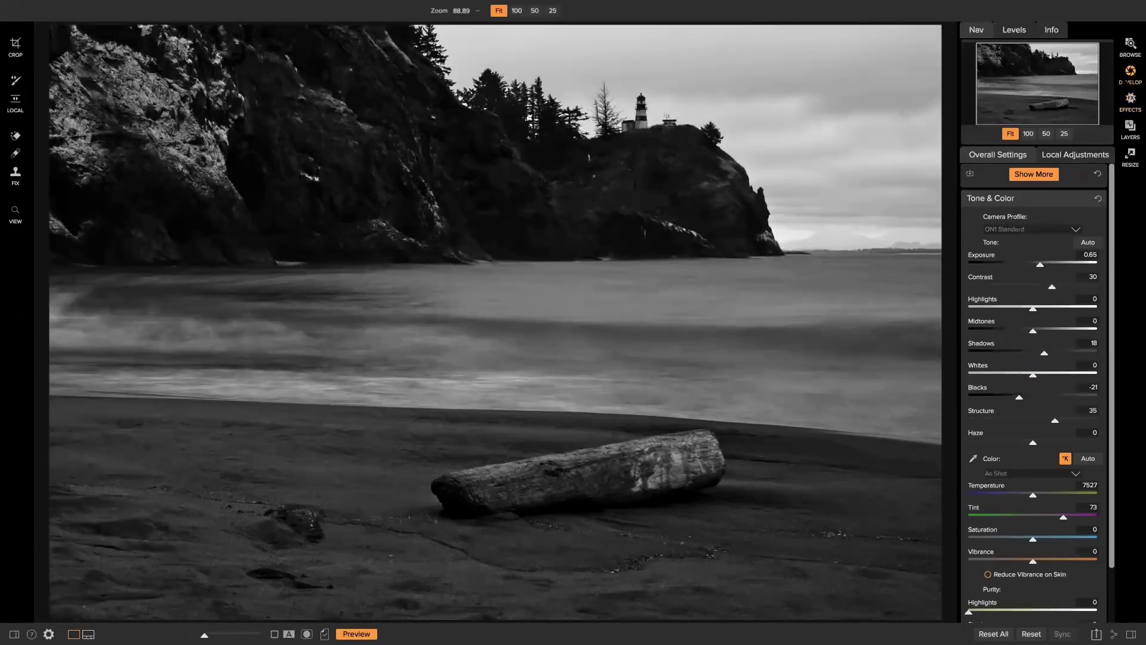
click(1130, 46)
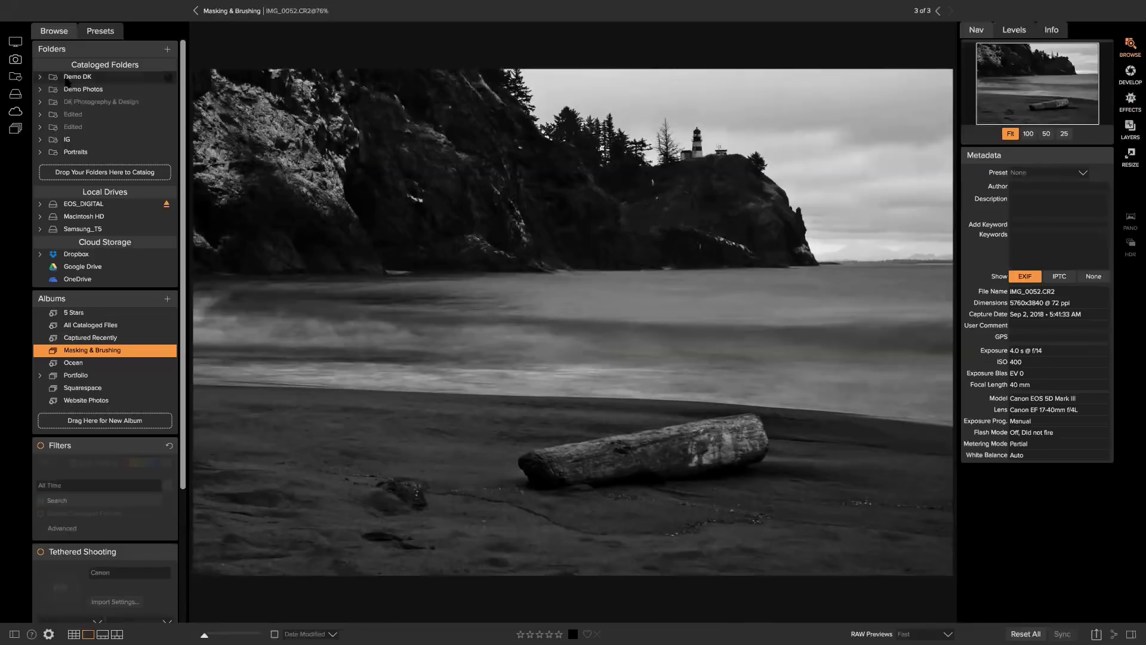
click(80, 90)
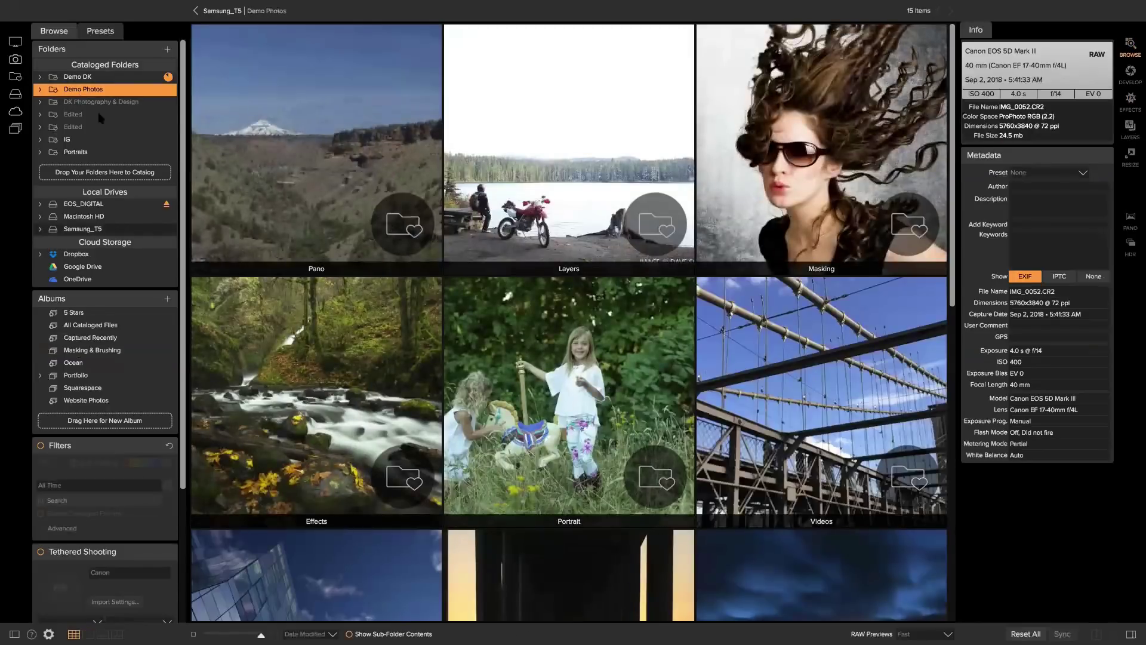
scroll(473, 360, down, 5)
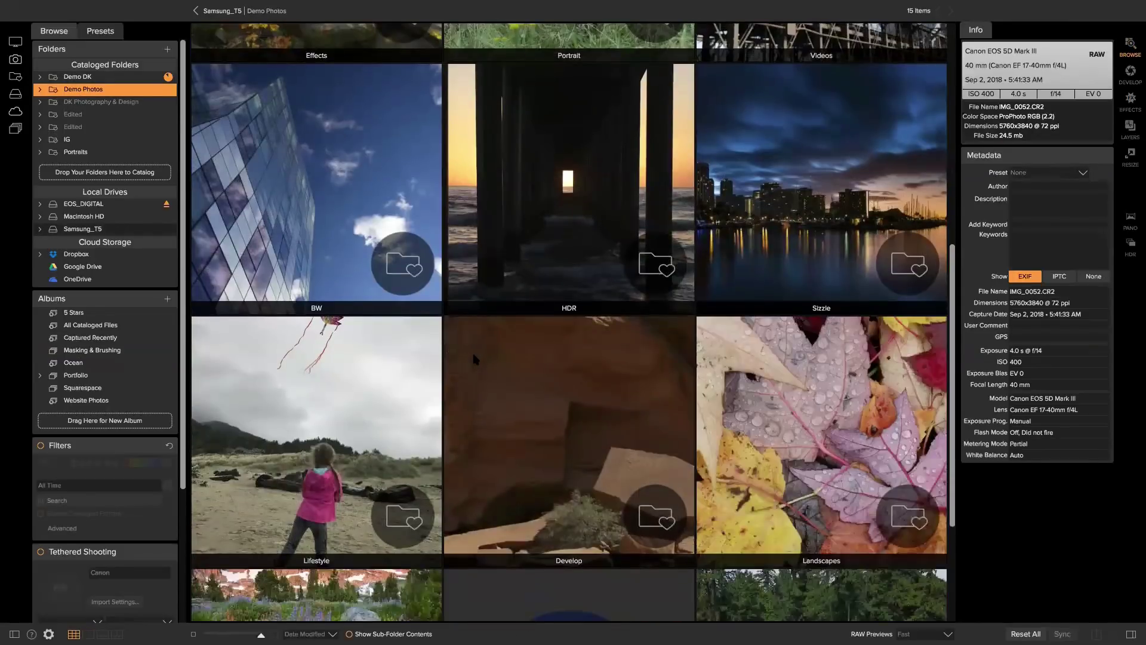
scroll(473, 359, up, 5)
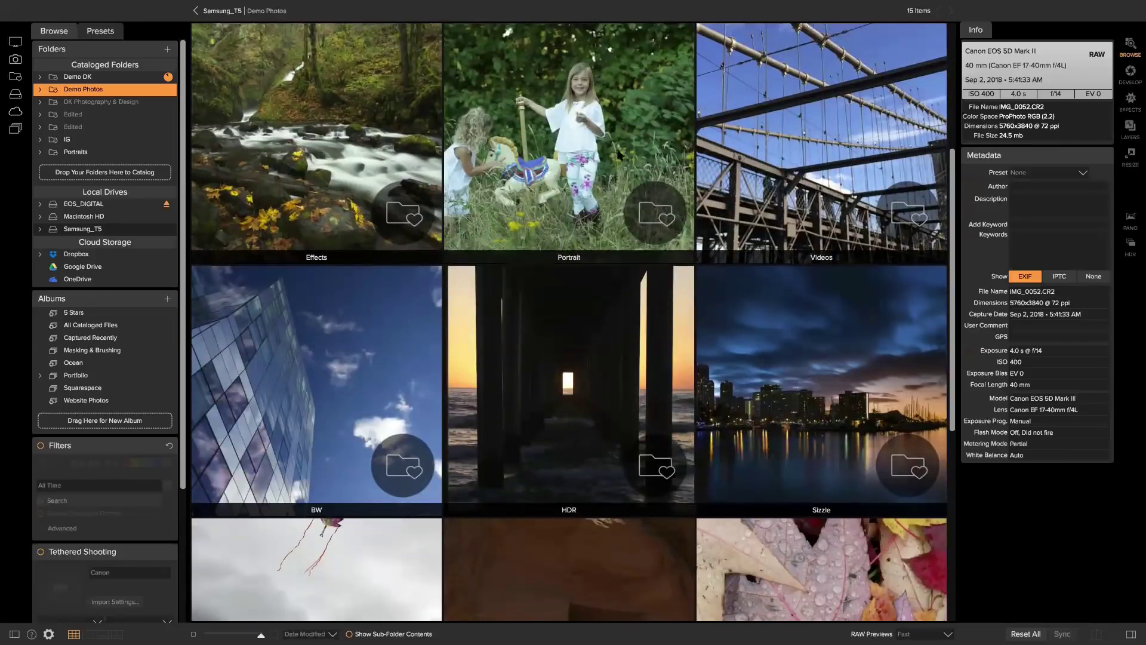
Go into the Headshots folder under Portrait and open the photo of the standing woman in the brown sweater in Effects
click(621, 139)
double_click(621, 138)
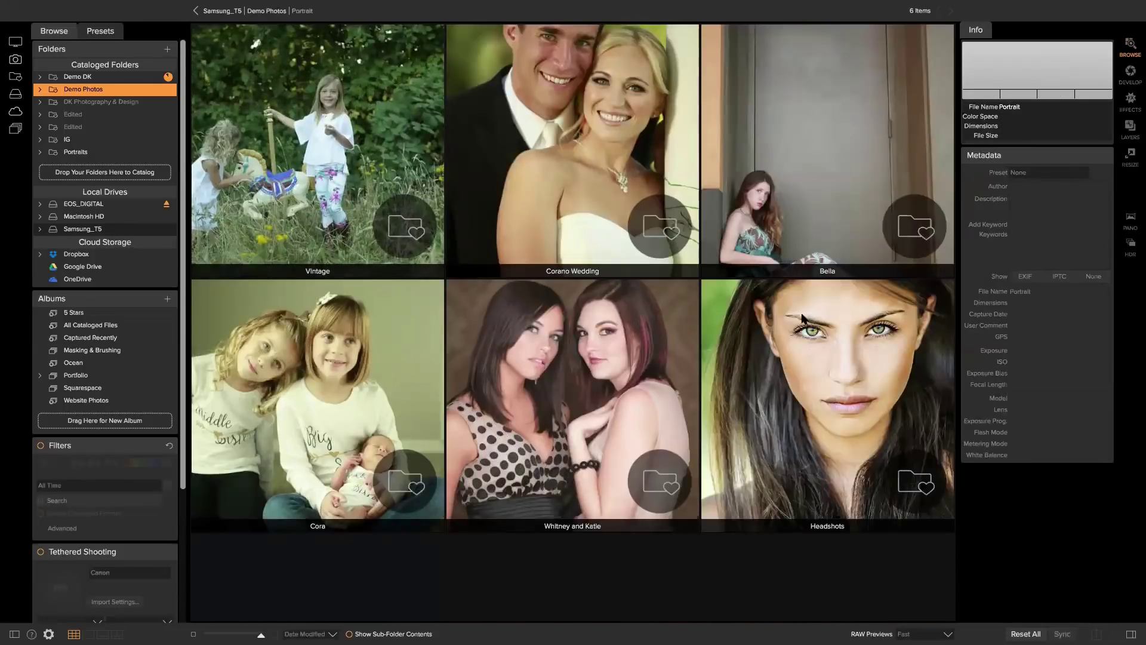
click(835, 342)
double_click(835, 342)
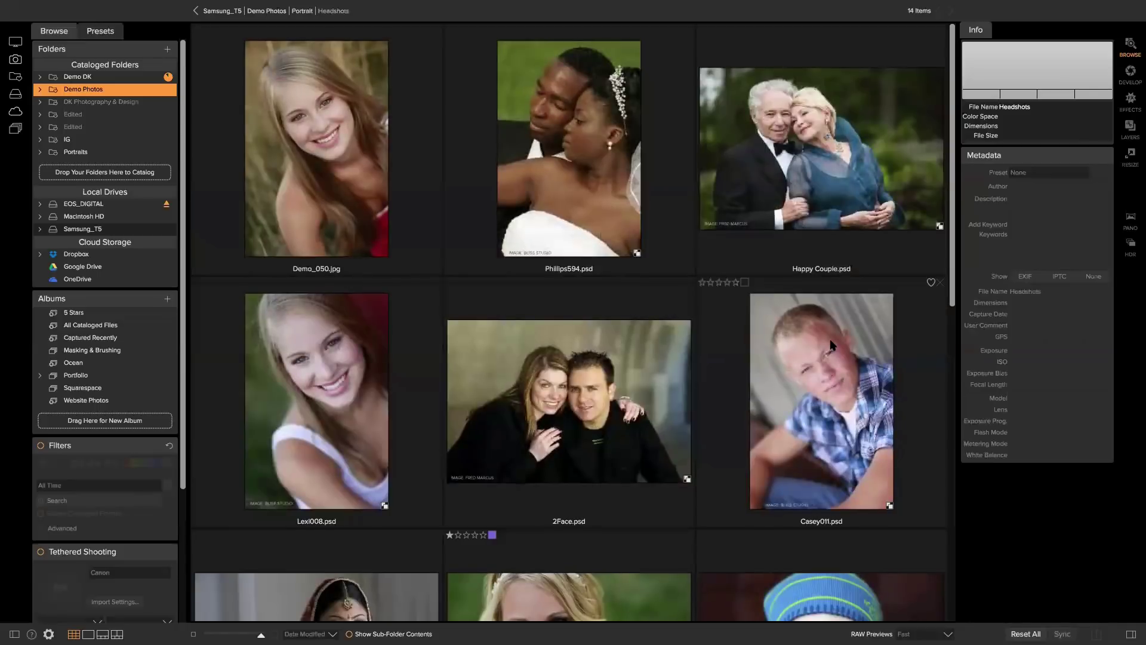
scroll(652, 348, down, 10)
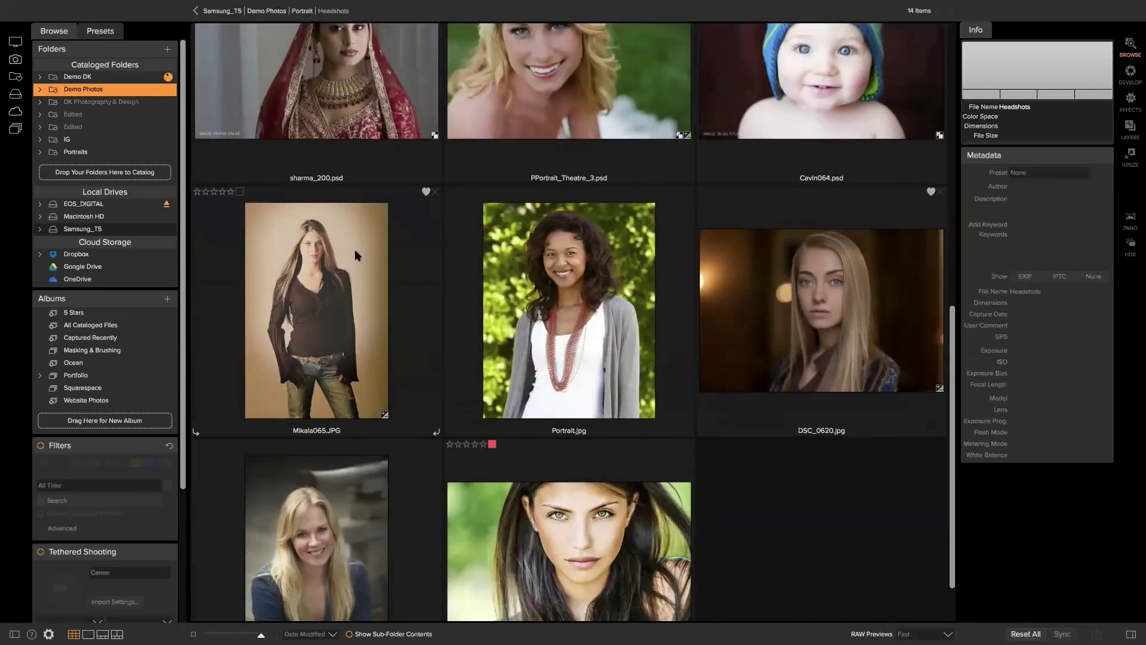
double_click(354, 249)
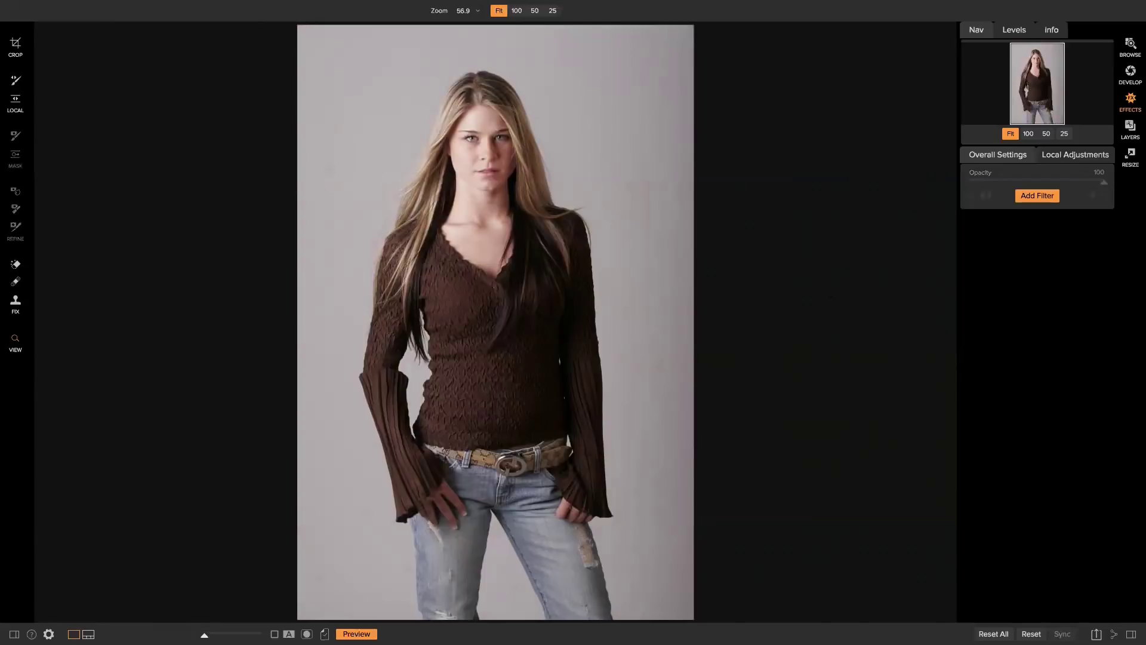
Add a Textures filter to the portrait and invert its mask to hide the texture
click(1036, 197)
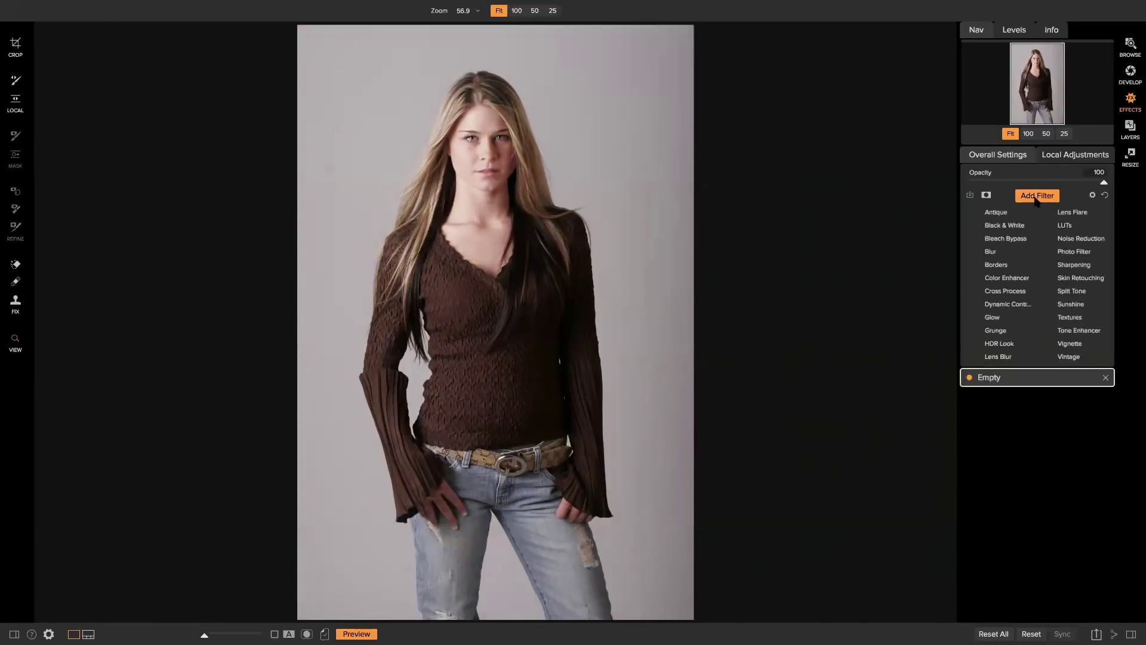
click(1070, 318)
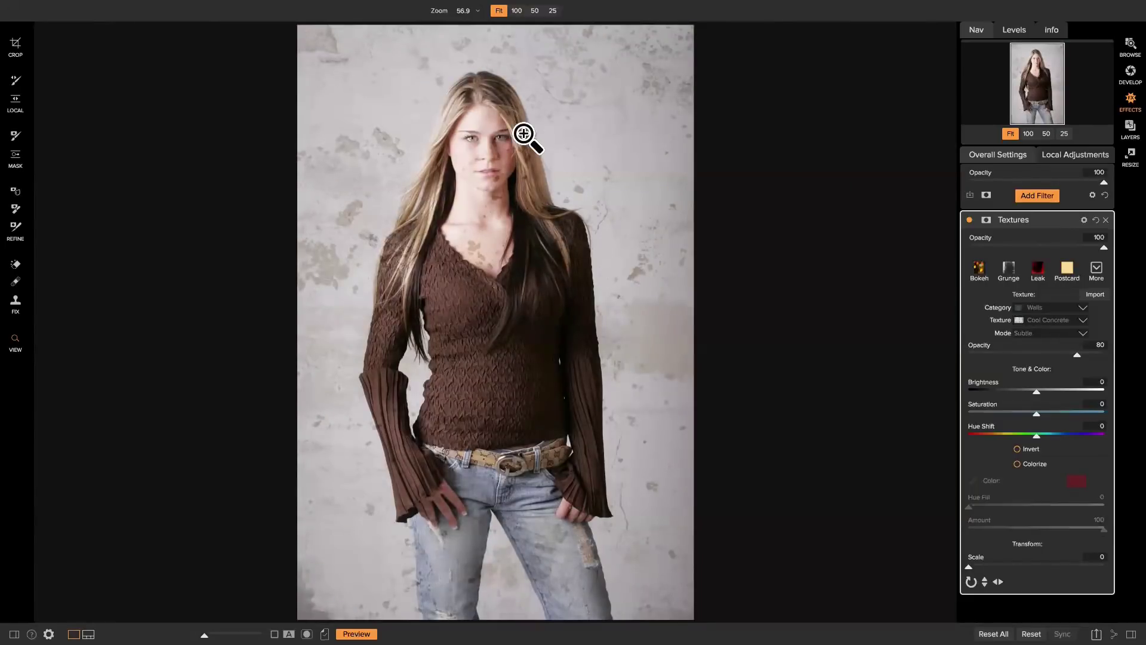
click(987, 221)
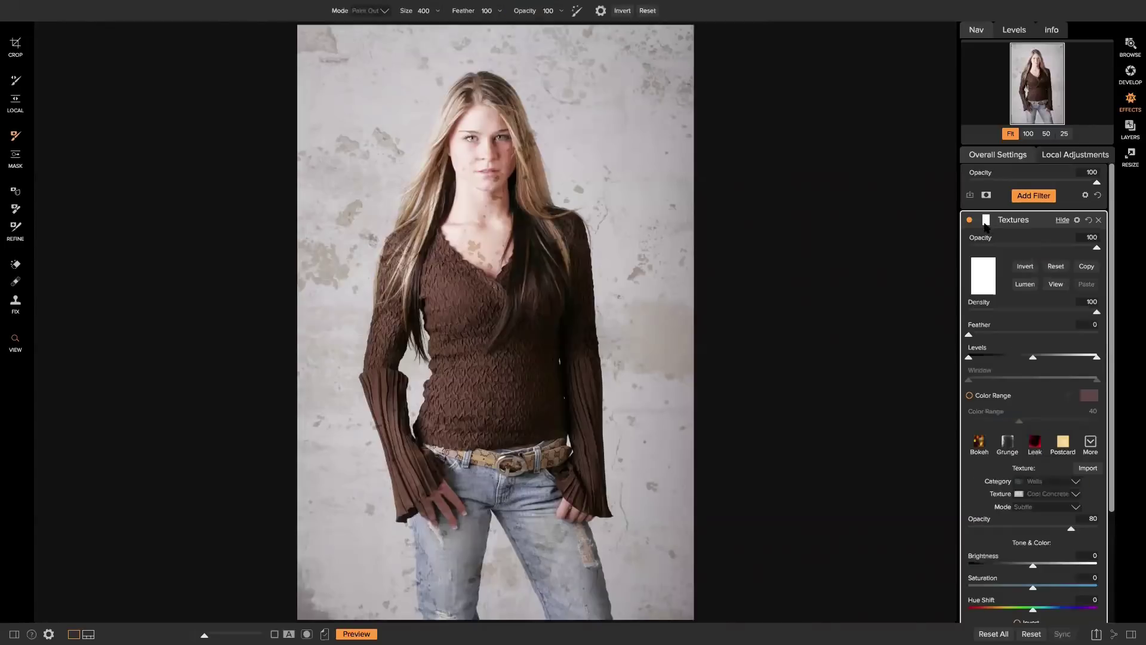
click(1033, 270)
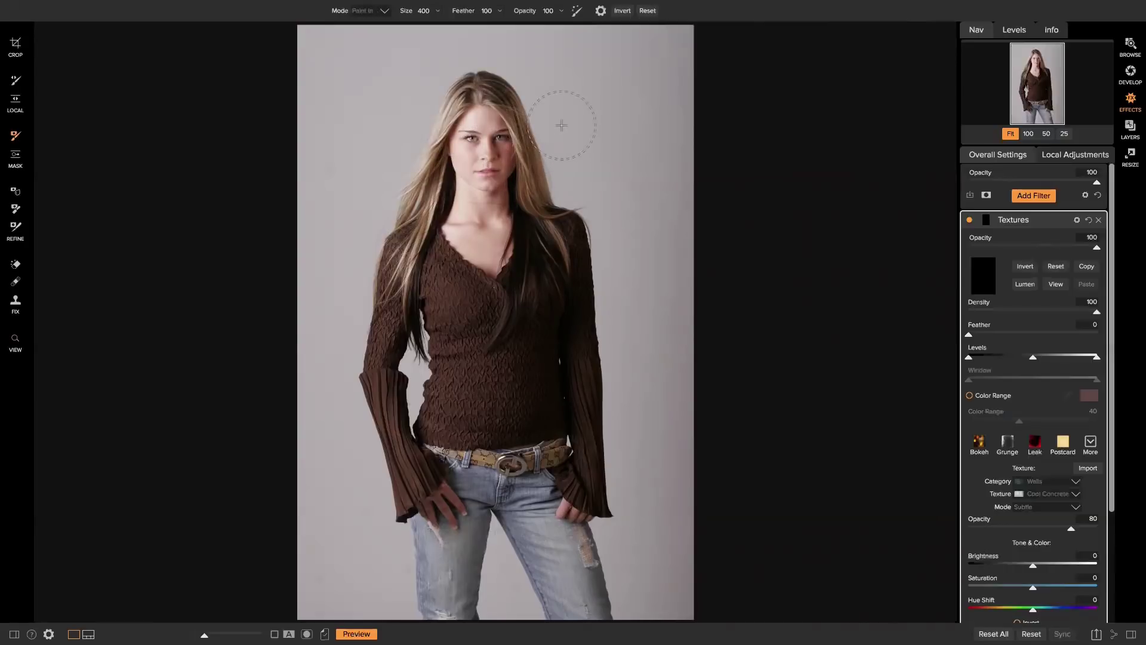
Paint the concrete texture into the background on both sides of the woman with a size 700 masking brush
key(bracketright)
mouse_move(543, 71)
mouse_down()
mouse_move(623, 255)
mouse_move(635, 539)
mouse_move(615, 540)
mouse_move(674, 598)
mouse_move(661, 352)
mouse_move(684, 99)
mouse_move(666, 29)
mouse_move(635, 28)
mouse_up()
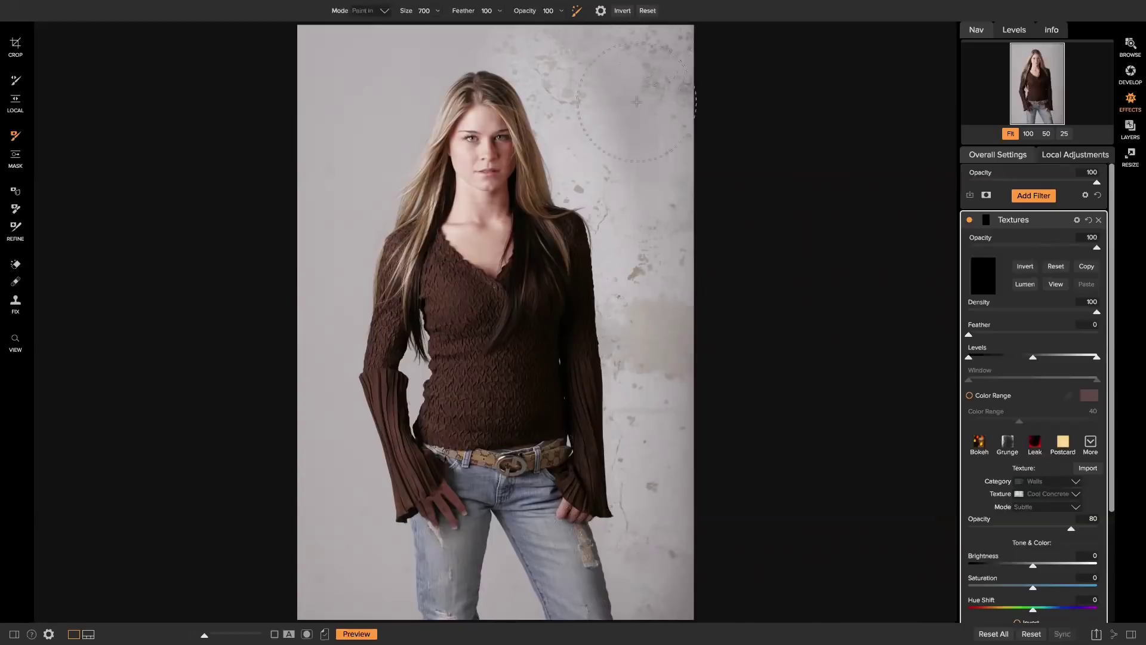
mouse_move(636, 102)
mouse_down()
mouse_move(627, 123)
mouse_move(648, 220)
mouse_up()
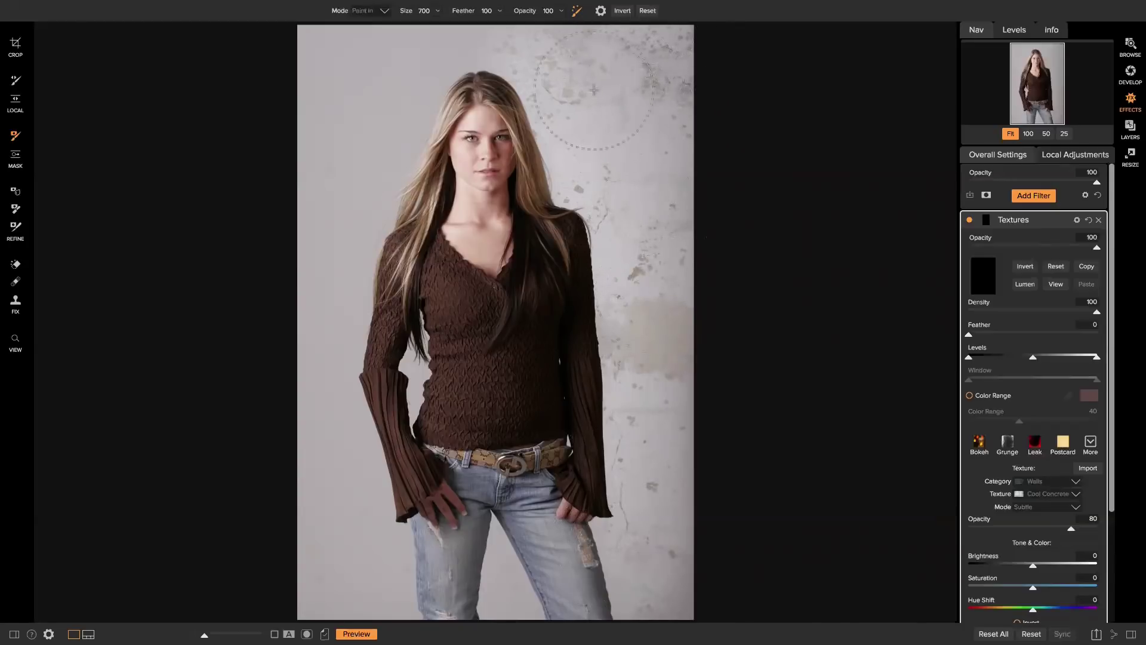
mouse_move(499, 43)
mouse_down()
mouse_move(443, 50)
mouse_move(426, 72)
mouse_move(364, 227)
mouse_up()
mouse_move(340, 276)
mouse_down()
mouse_move(325, 360)
mouse_move(327, 70)
mouse_move(312, 41)
mouse_move(373, 43)
mouse_up()
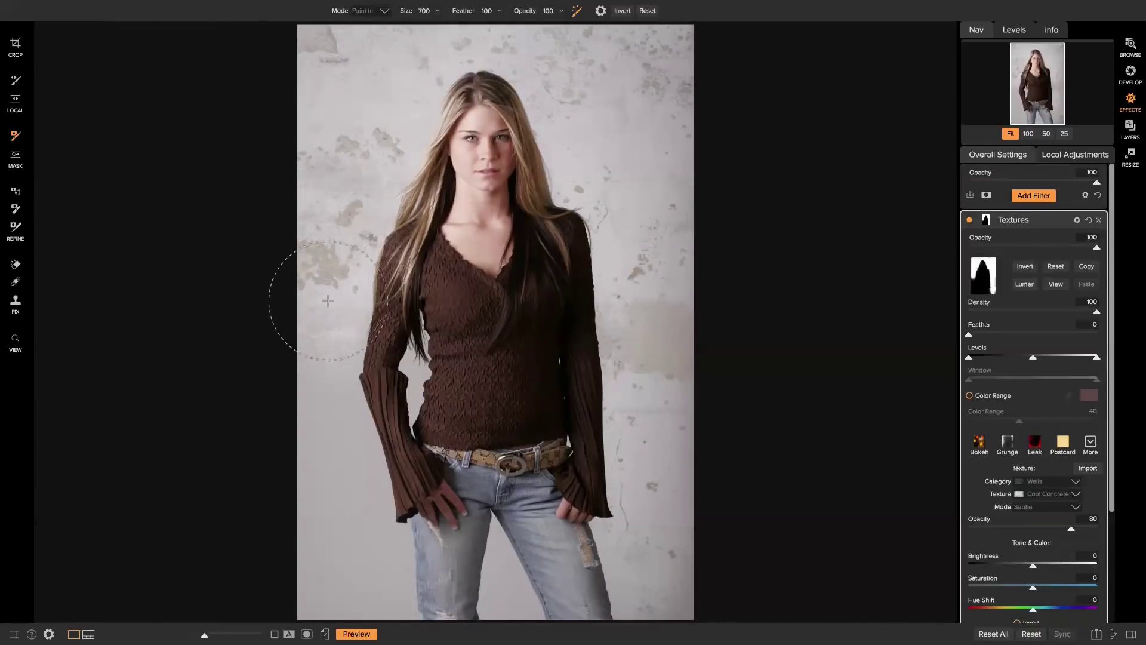
mouse_move(328, 301)
mouse_down()
mouse_move(333, 536)
mouse_move(366, 589)
mouse_up()
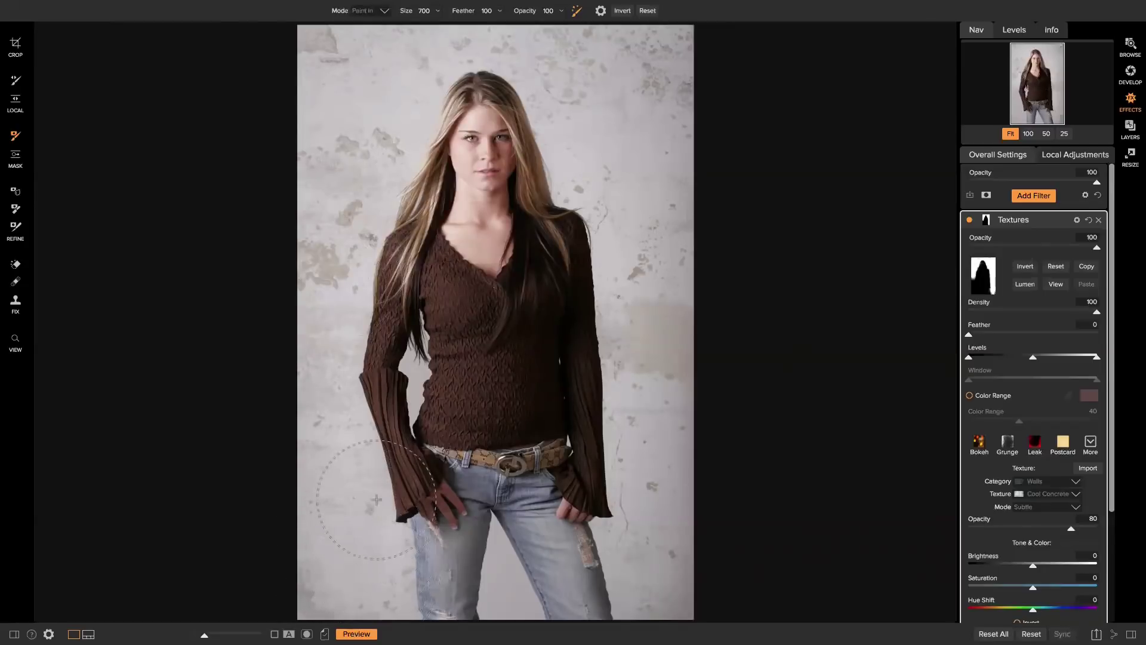
drag(377, 500, 348, 409)
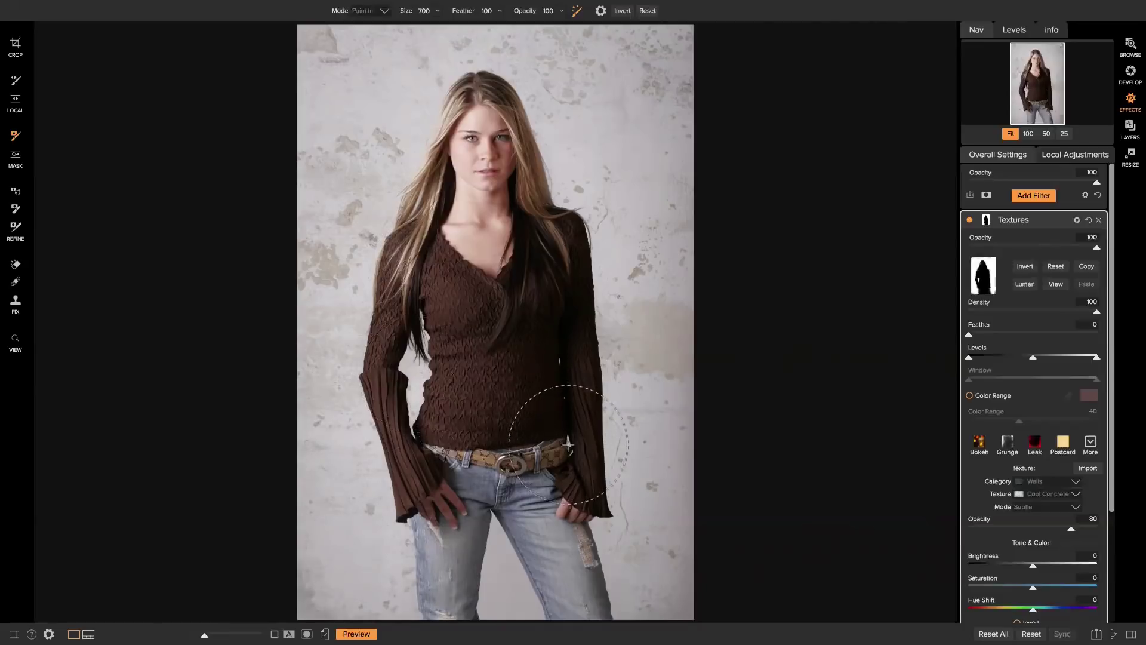
Set the masking brush size to 350 and paint the texture into the background gap between the legs
key(bracketleft)
key(bracketleft)
key(bracketleft)
key(bracketleft)
key(bracketleft)
key(bracketright)
key(bracketright)
key(bracketright)
key(bracketright)
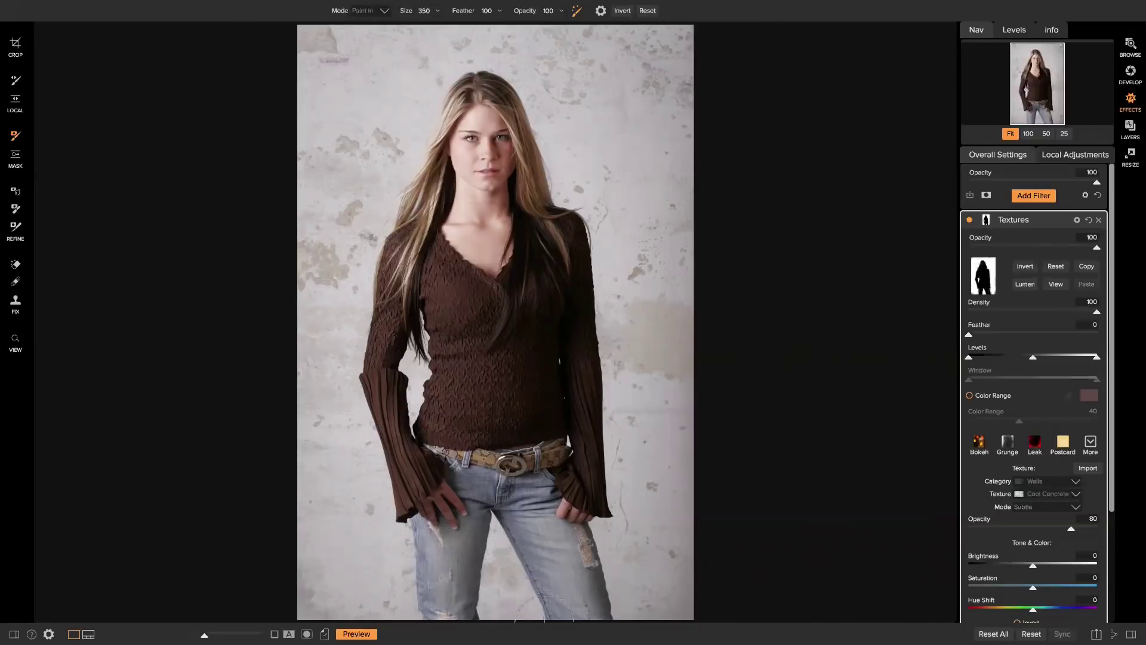
Compare the portrait with and without the texture and inspect the Textures mask in black and white
click(970, 221)
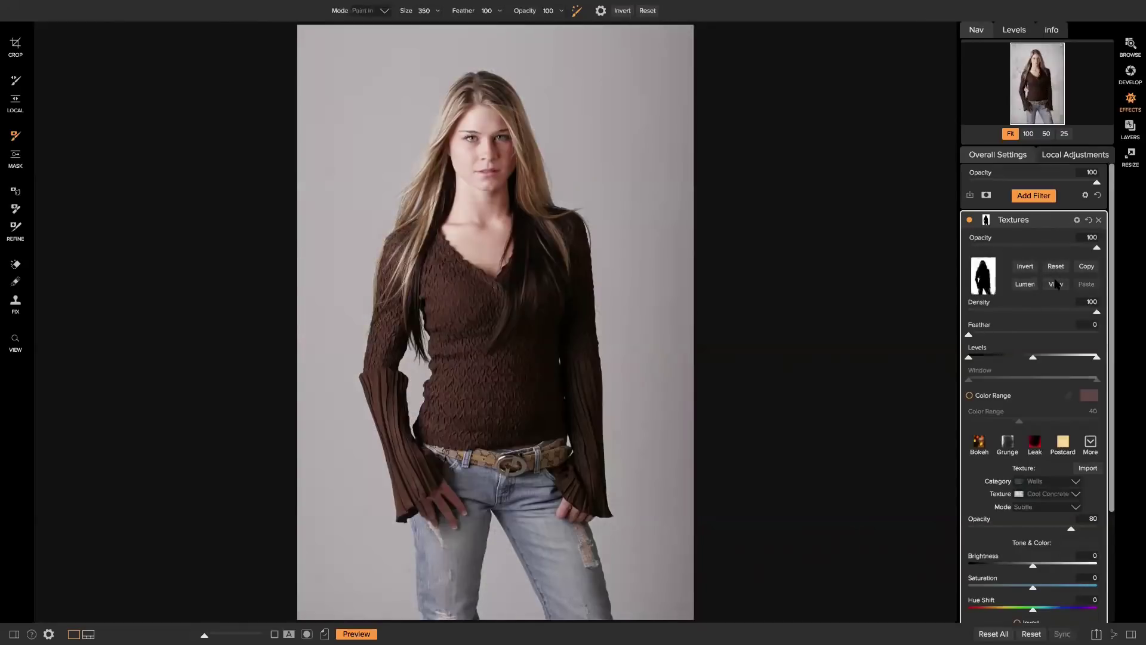
click(1055, 284)
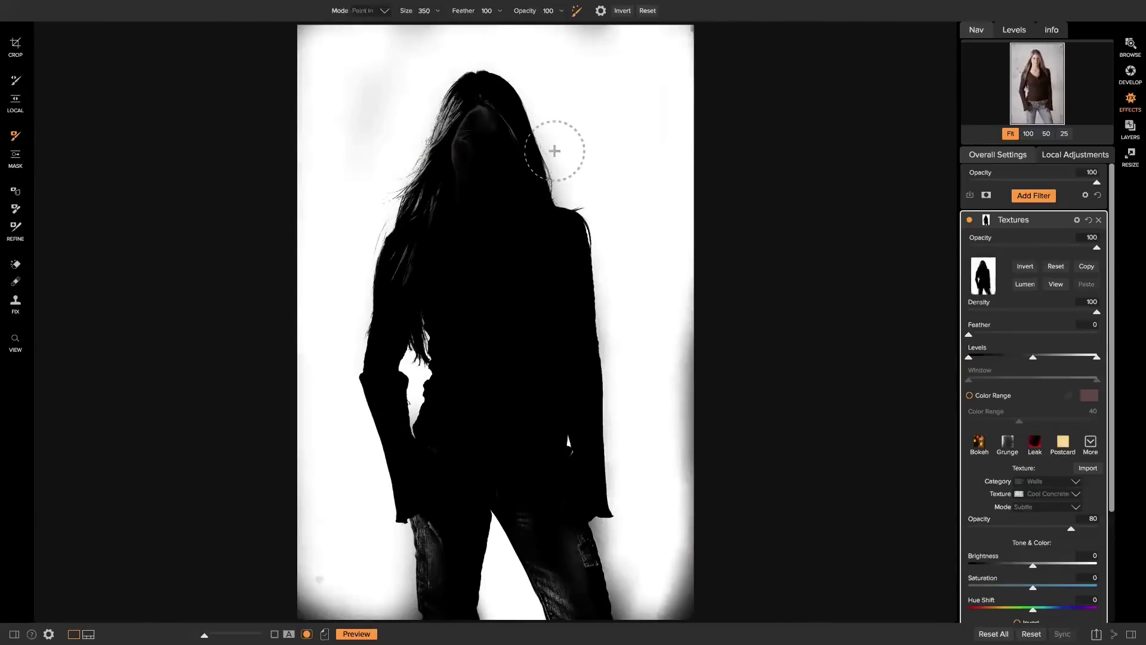
click(16, 226)
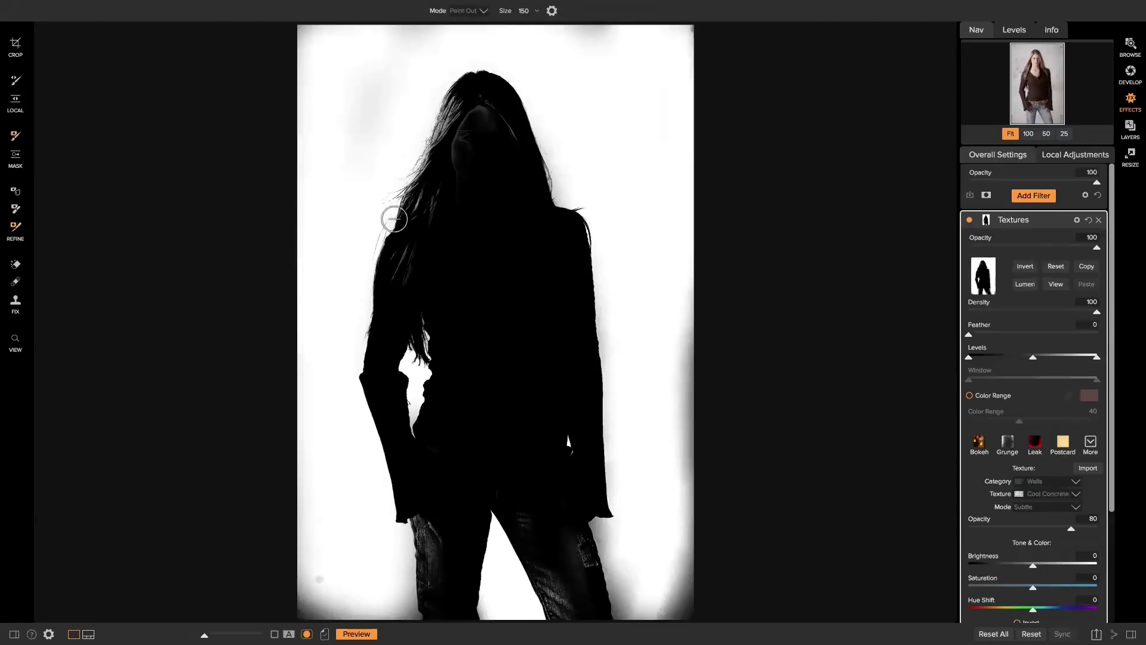
click(1054, 284)
Refine the Textures mask along the hair edge right of the woman's face with the Refine brush in Auto mode at size 70
key(z)
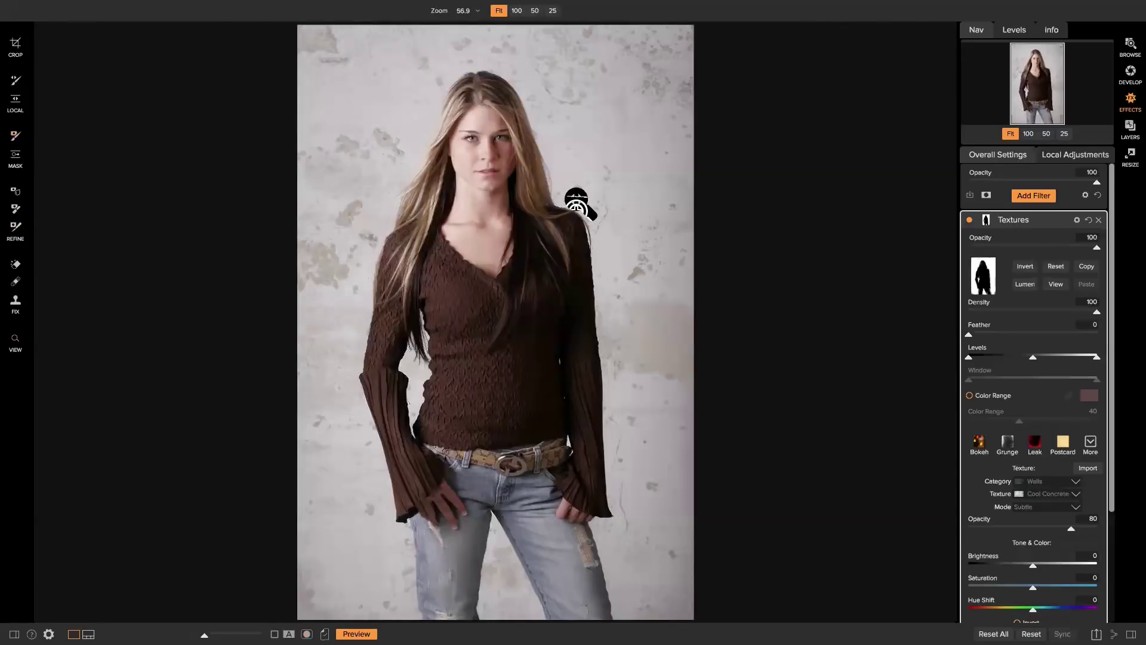
click(557, 179)
drag(560, 174, 525, 197)
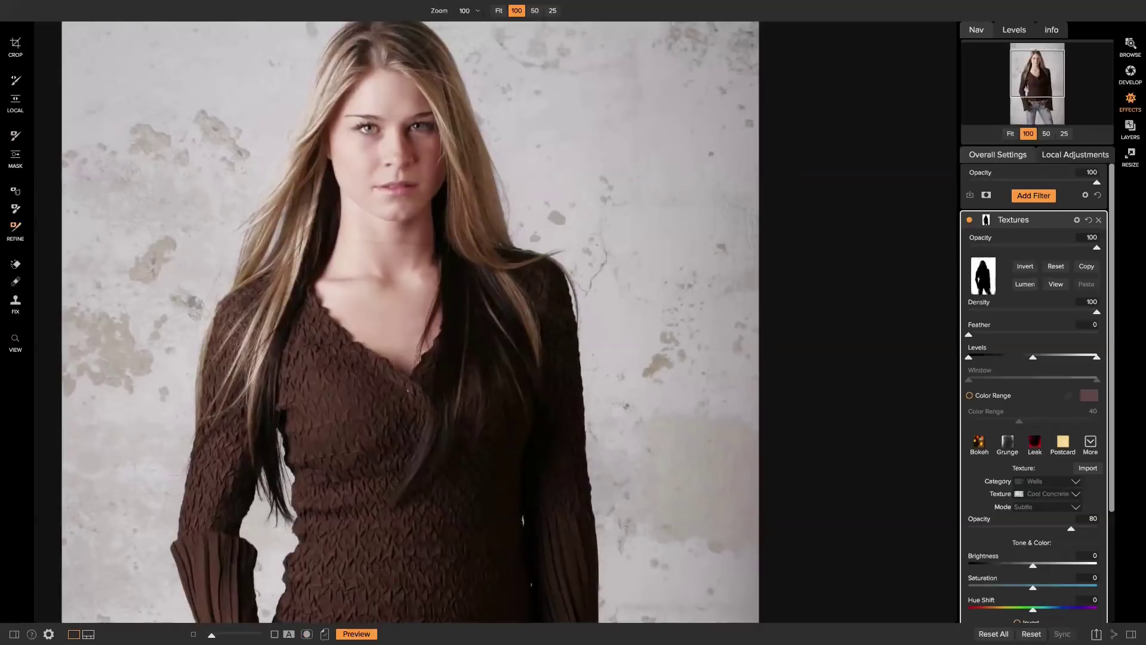
click(15, 226)
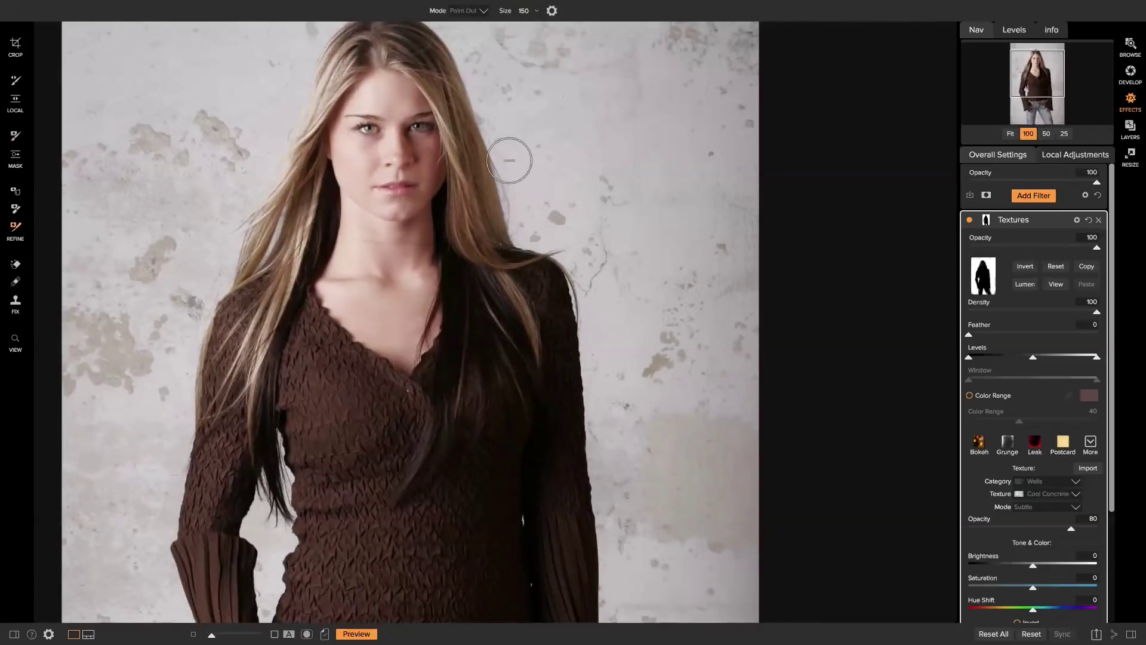
key(bracketleft)
key(bracketleft)
key(bracketleft)
key(bracketleft)
key(bracketleft)
key(bracketleft)
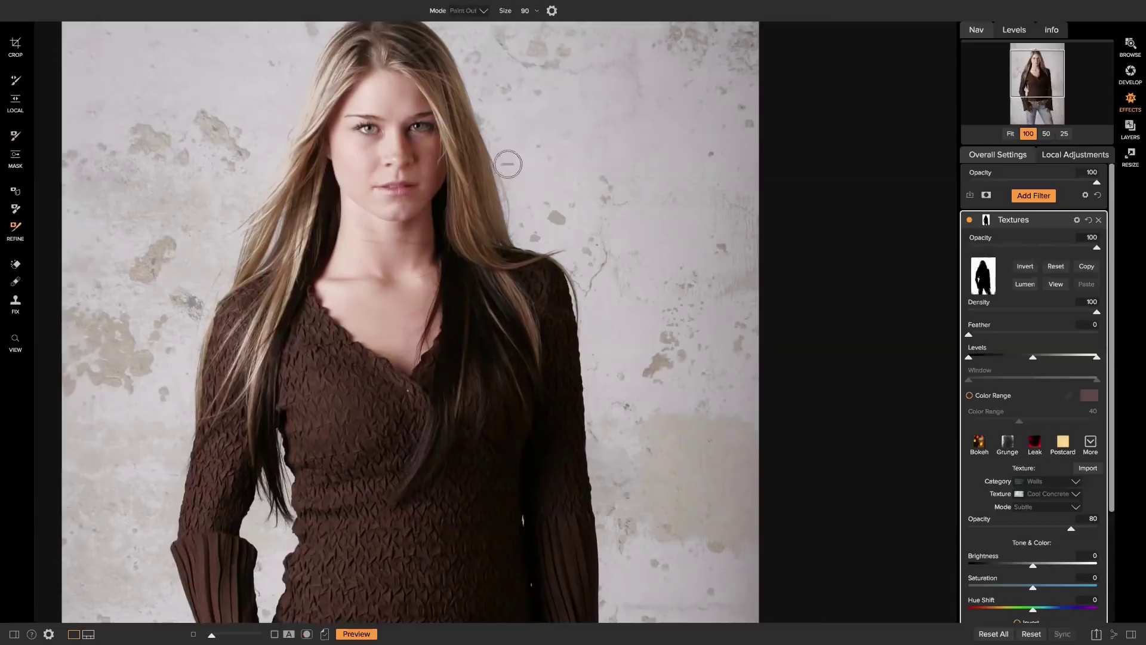
key(bracketright)
click(479, 11)
click(471, 47)
key(bracketleft)
key(bracketleft)
key(bracketleft)
drag(483, 131, 520, 240)
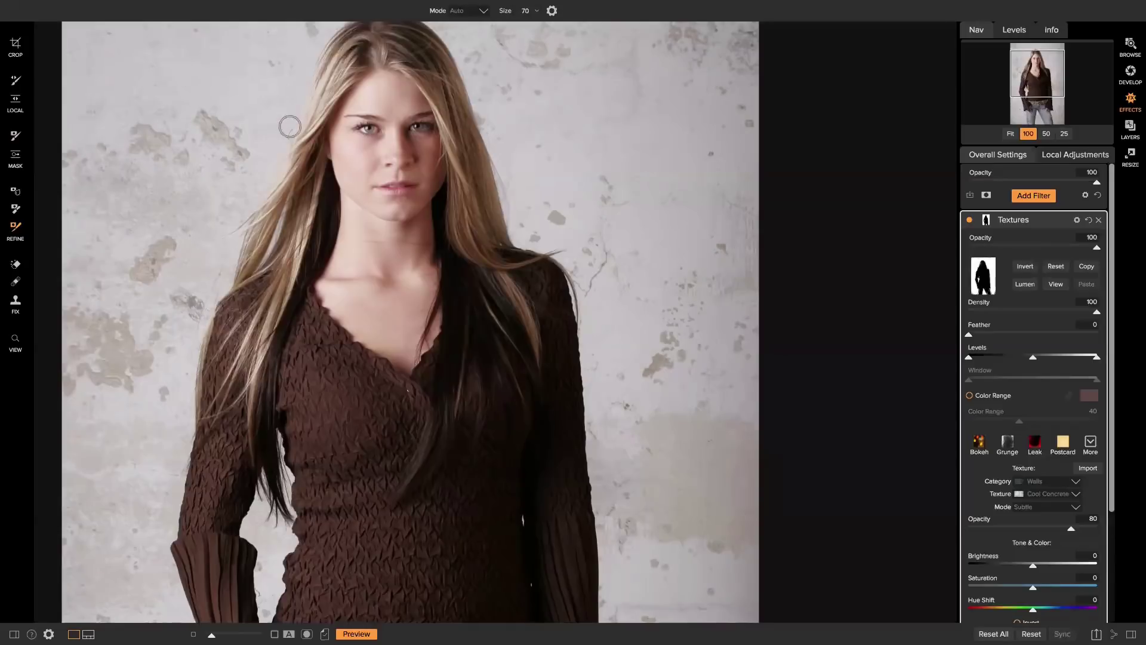
Refine the mask edge along the loose hair left of the woman's face, down to her shoulder
drag(290, 124, 278, 162)
drag(258, 189, 251, 207)
mouse_move(241, 231)
mouse_down()
mouse_move(249, 217)
mouse_move(214, 250)
mouse_up()
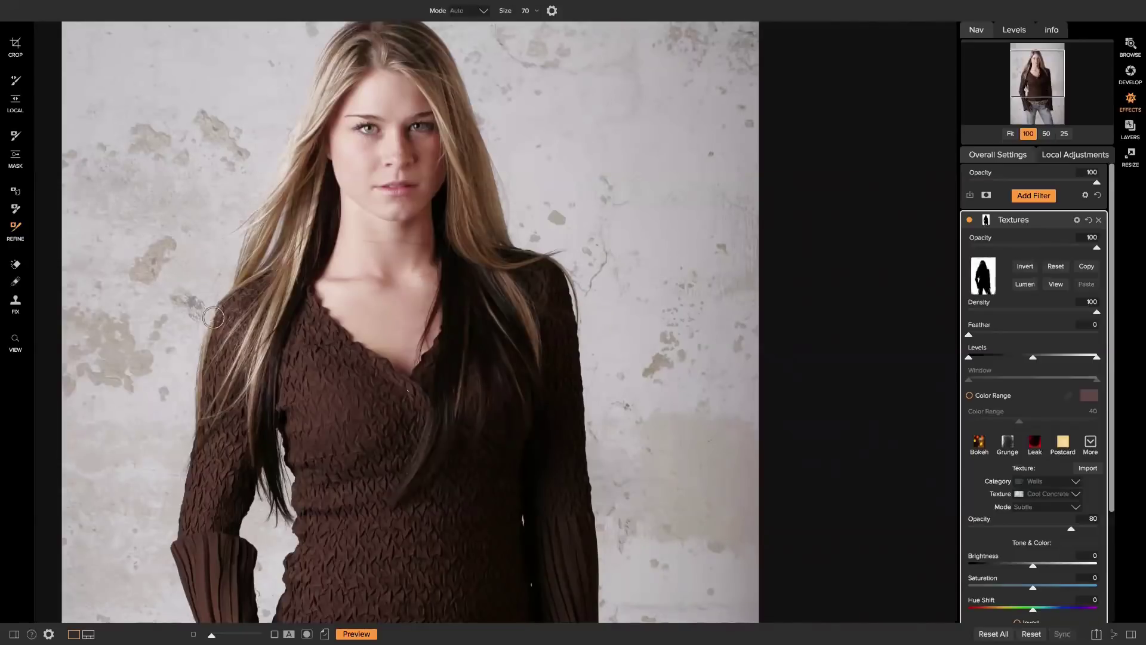
mouse_move(213, 317)
mouse_down()
mouse_move(201, 350)
mouse_move(240, 267)
mouse_up()
key(z)
key(ctrl+0)
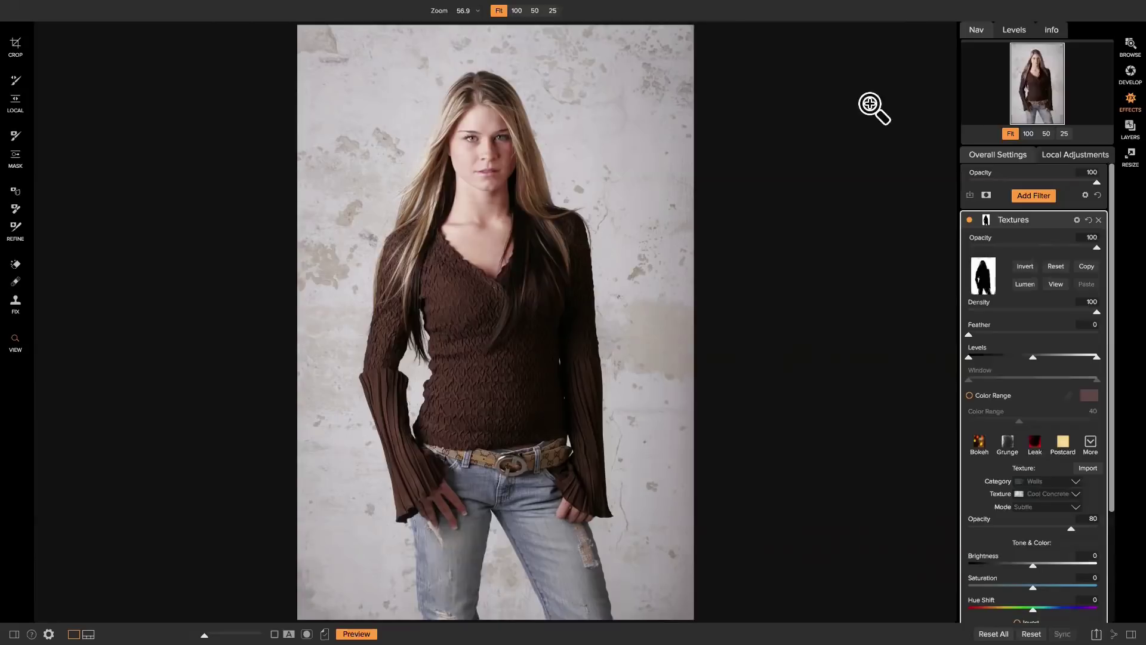
Open IMG_0052.CR2, the black-and-white beach photo, from the Masking & Brushing album for editing in Effects
key(super+1)
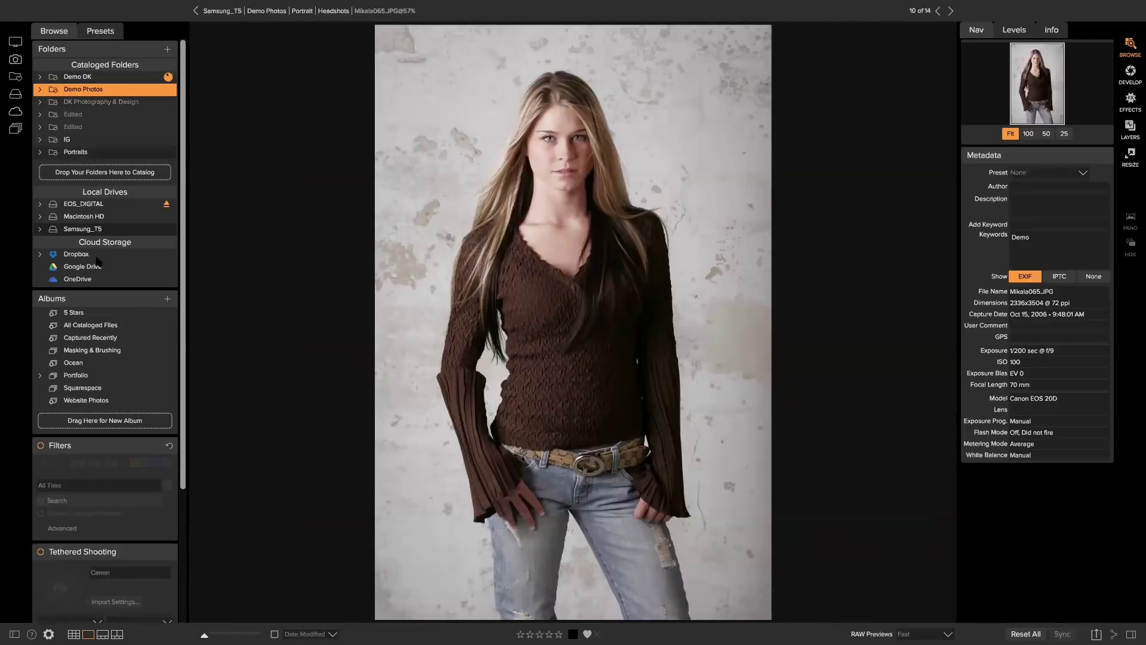
click(144, 352)
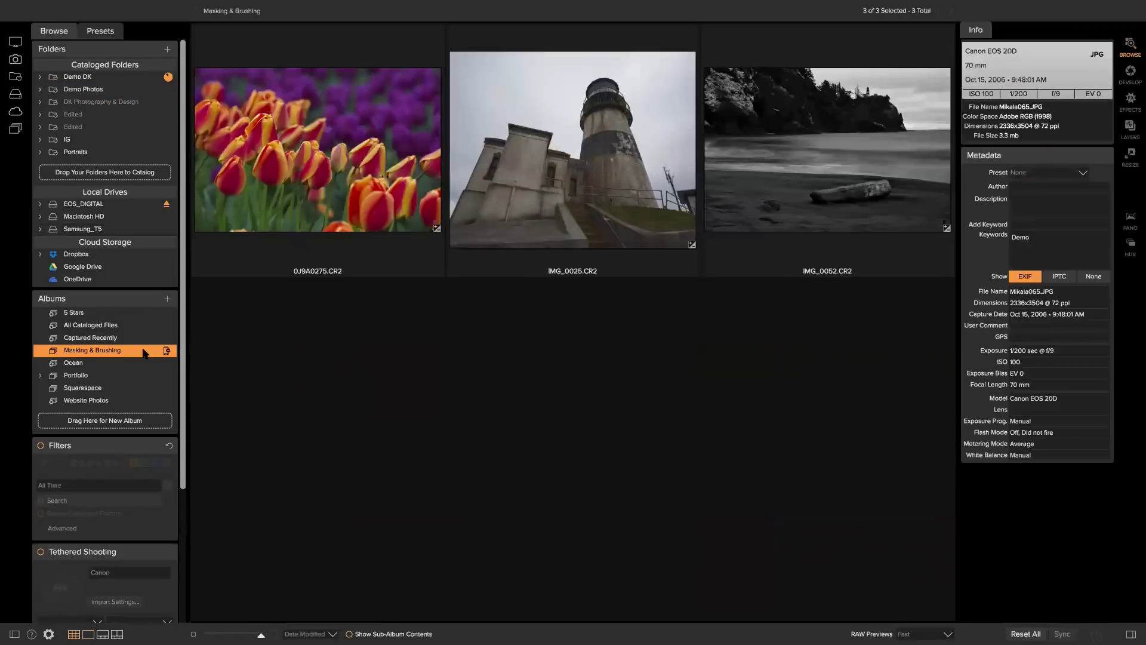
scroll(143, 353, down, 1)
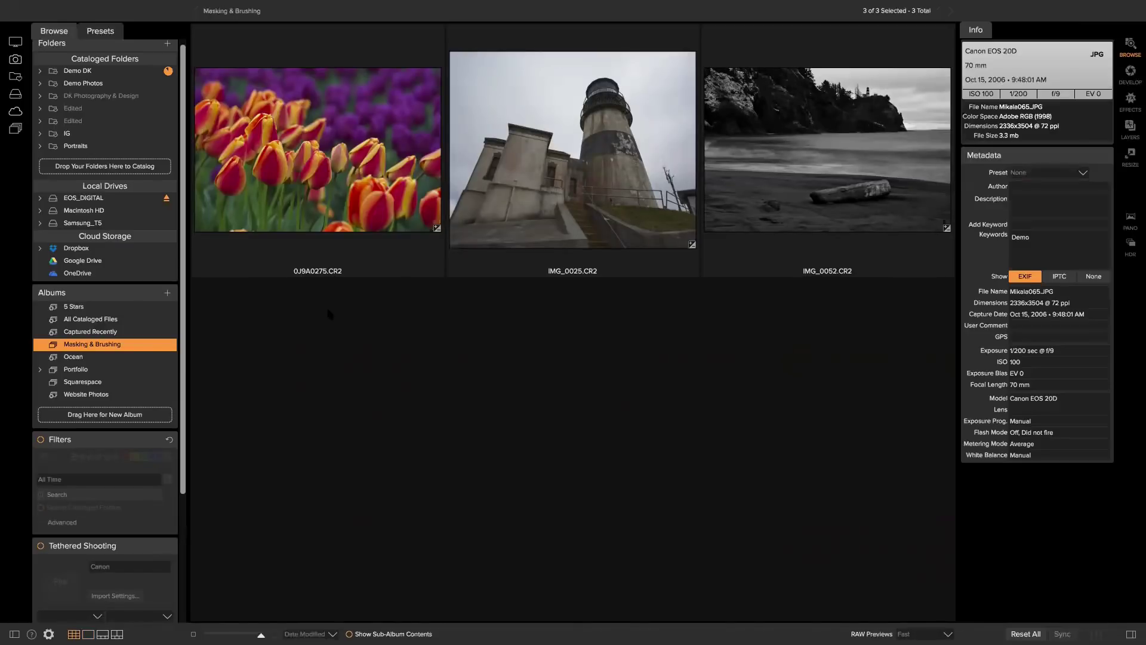
double_click(884, 124)
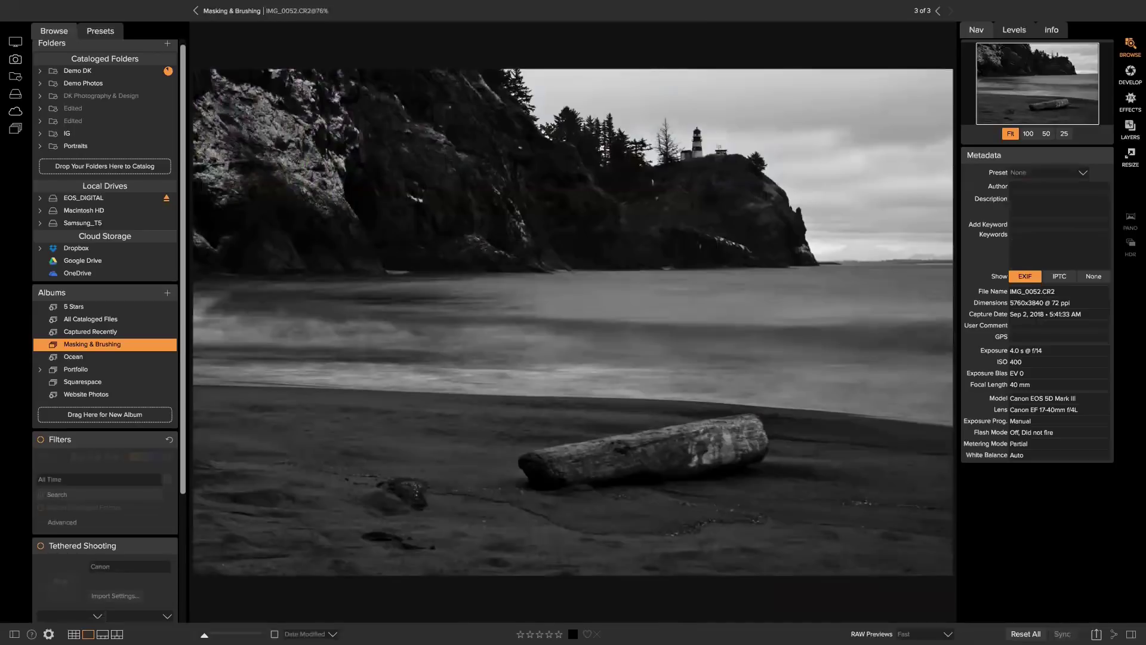
click(1131, 99)
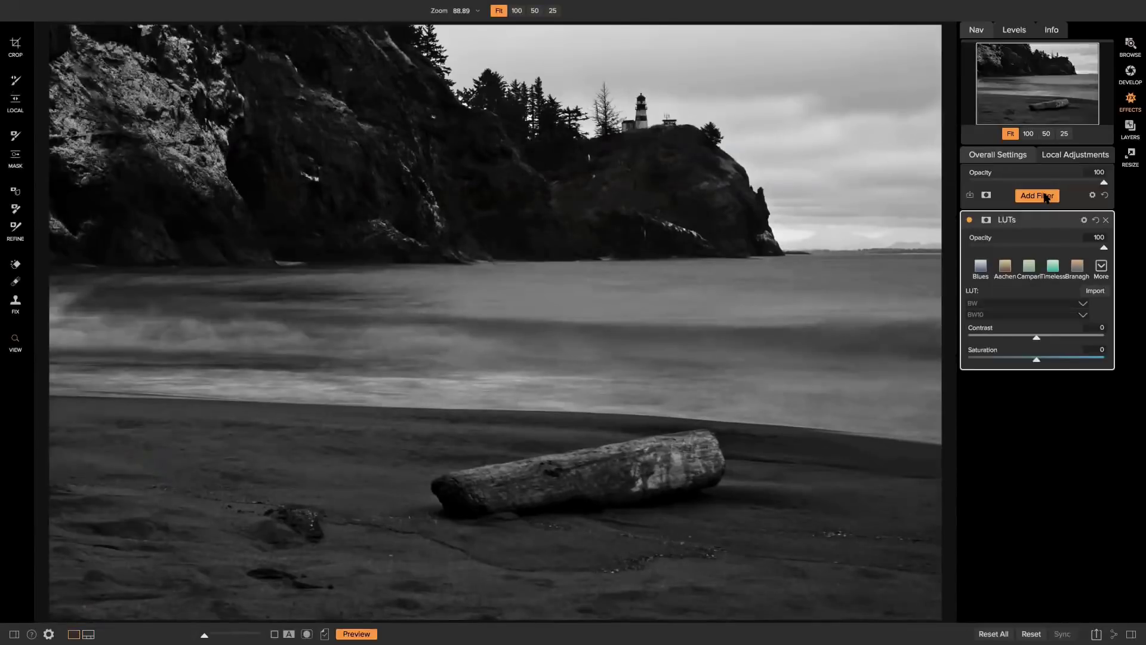
Add a Lens Blur filter to the beach photo and set its Amount to 6
click(1046, 197)
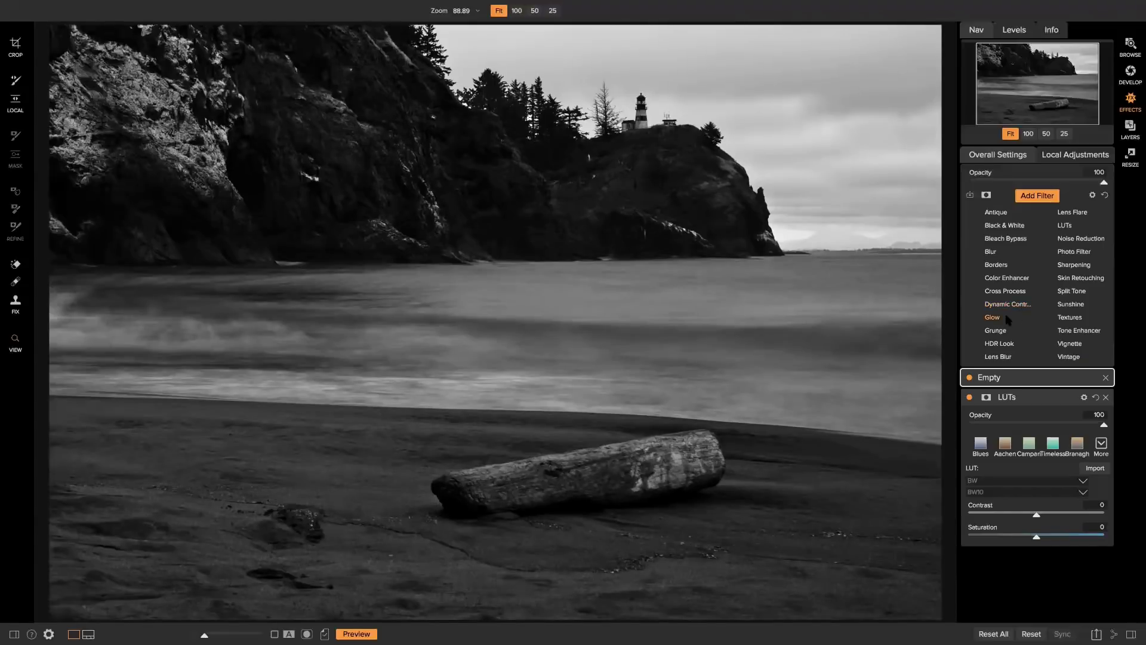
click(1007, 356)
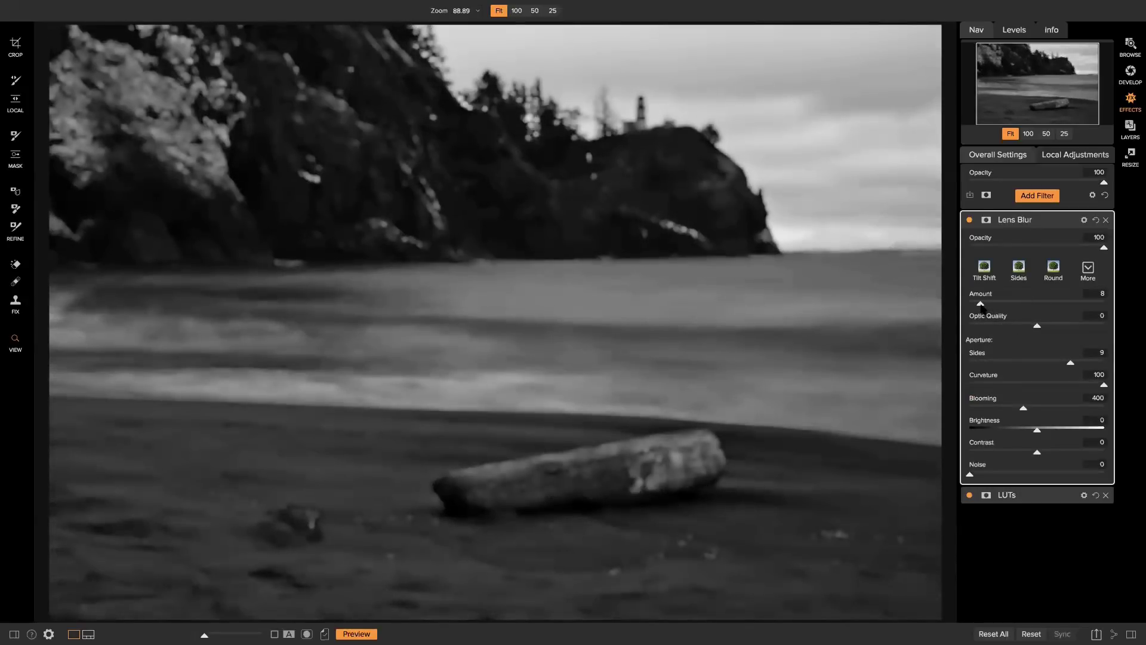
drag(981, 307, 979, 308)
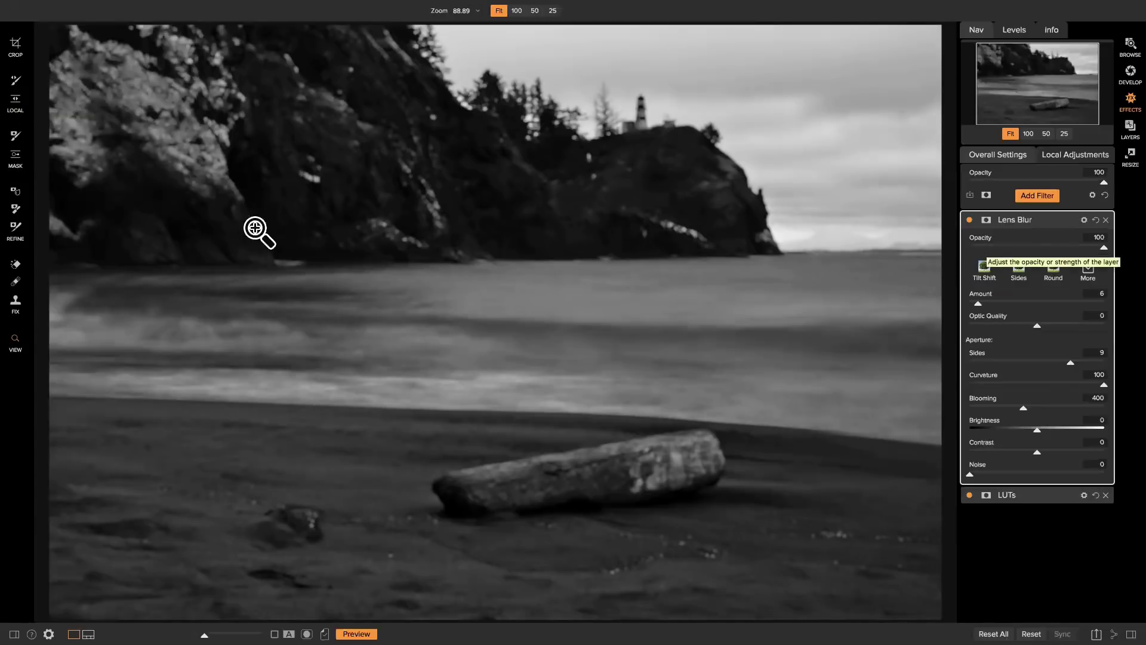
Mask the Lens Blur filter with a Linear Bottom gradient so the foreground beach and log are free of blur
click(16, 154)
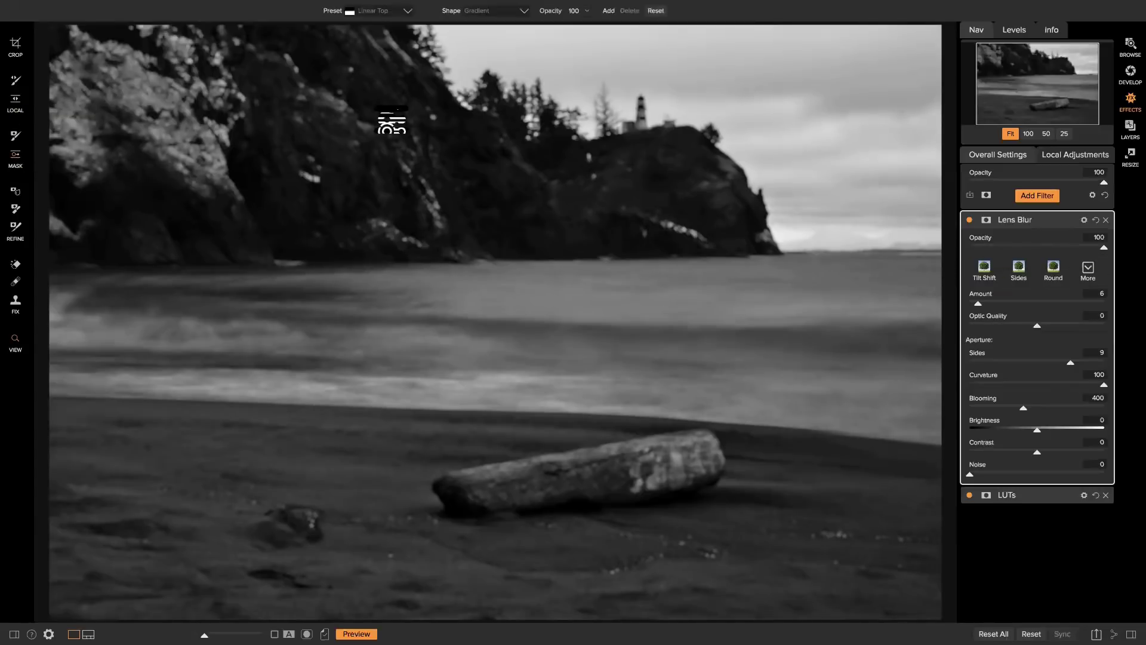
click(398, 13)
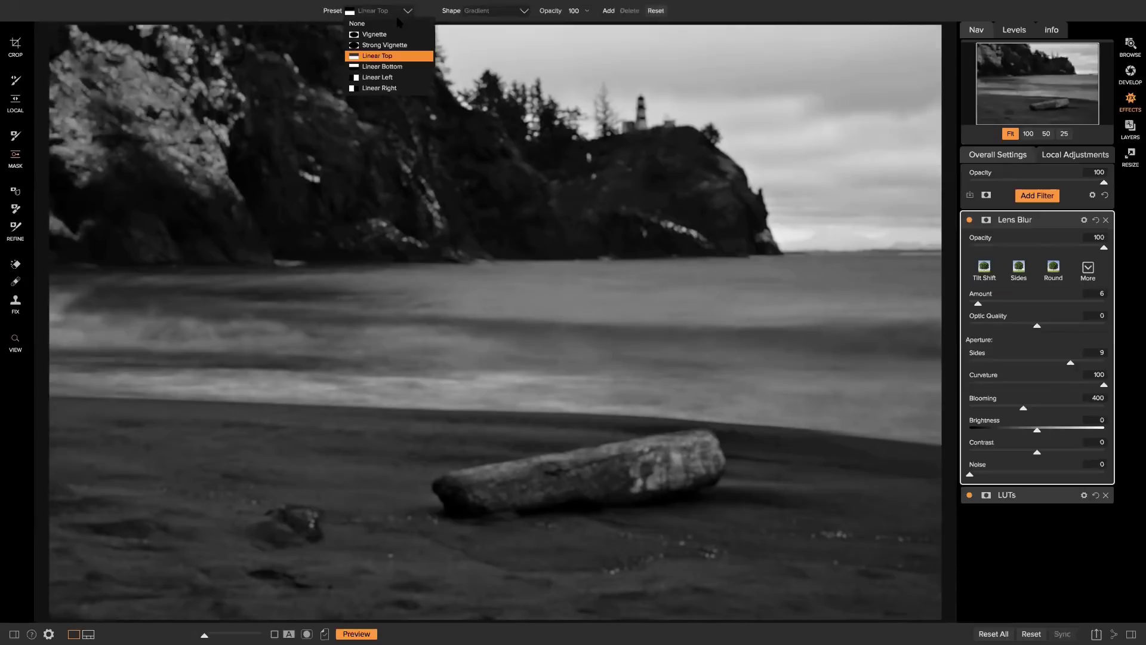
click(384, 57)
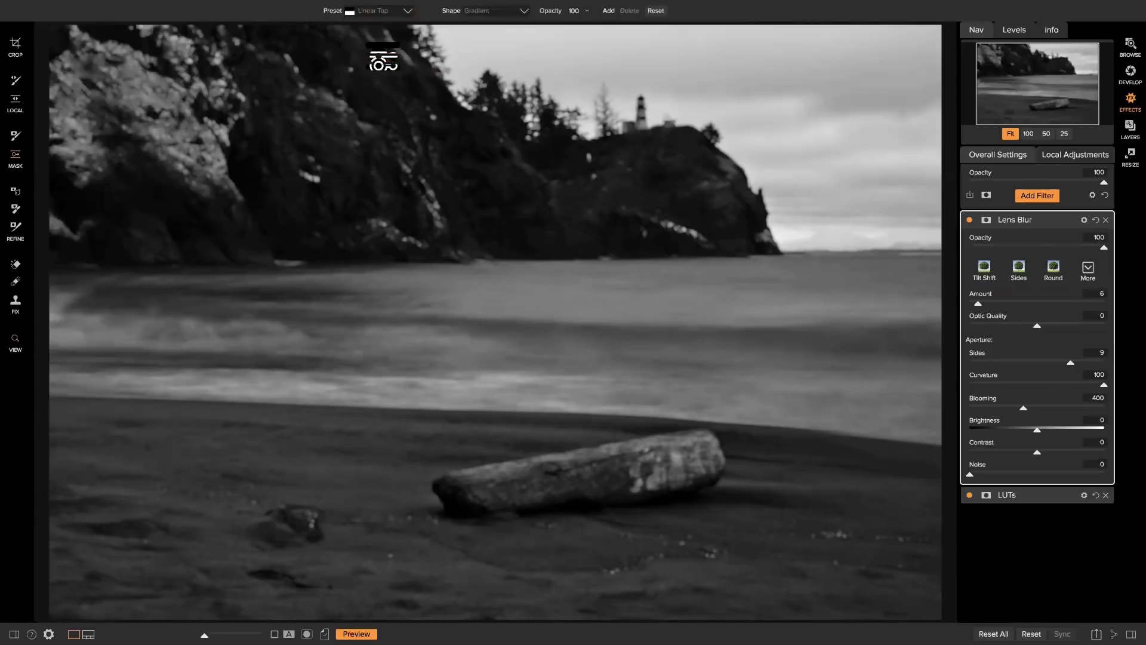
click(374, 12)
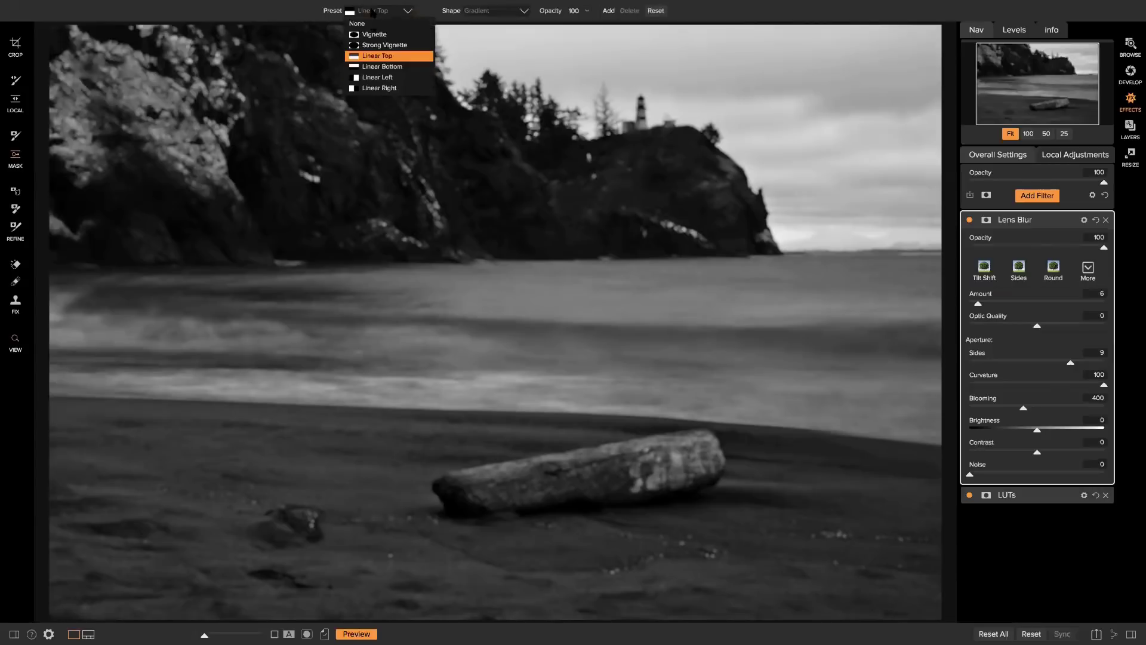
click(382, 66)
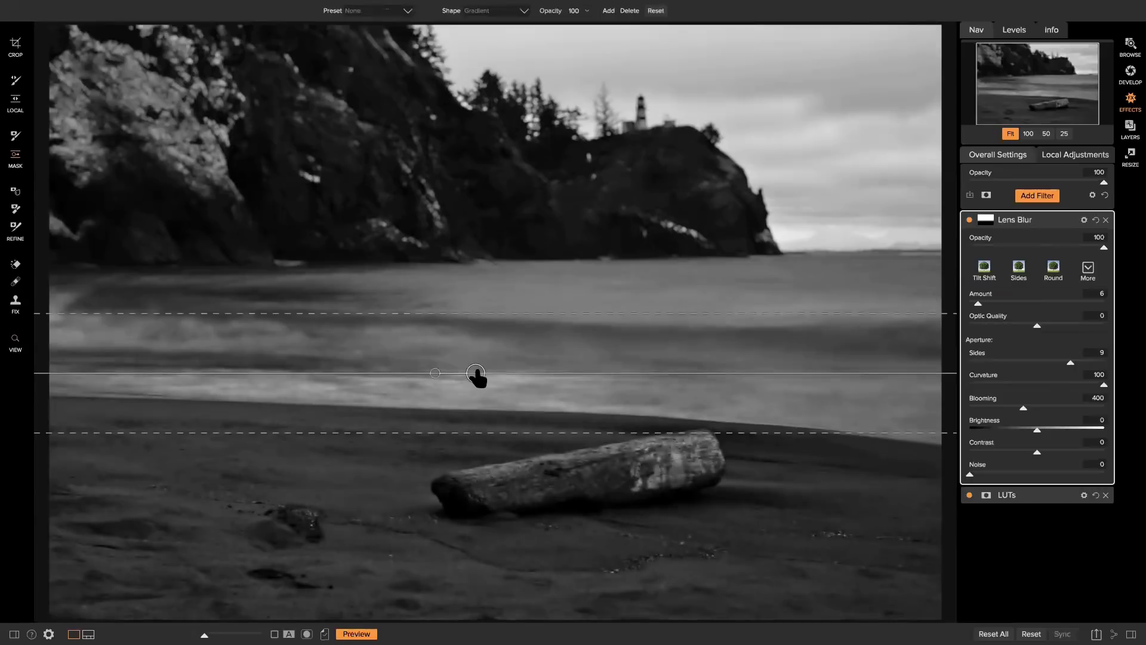
Try different positions and feather widths for the Lens Blur gradient between the cliffs and the beach
drag(476, 373, 510, 352)
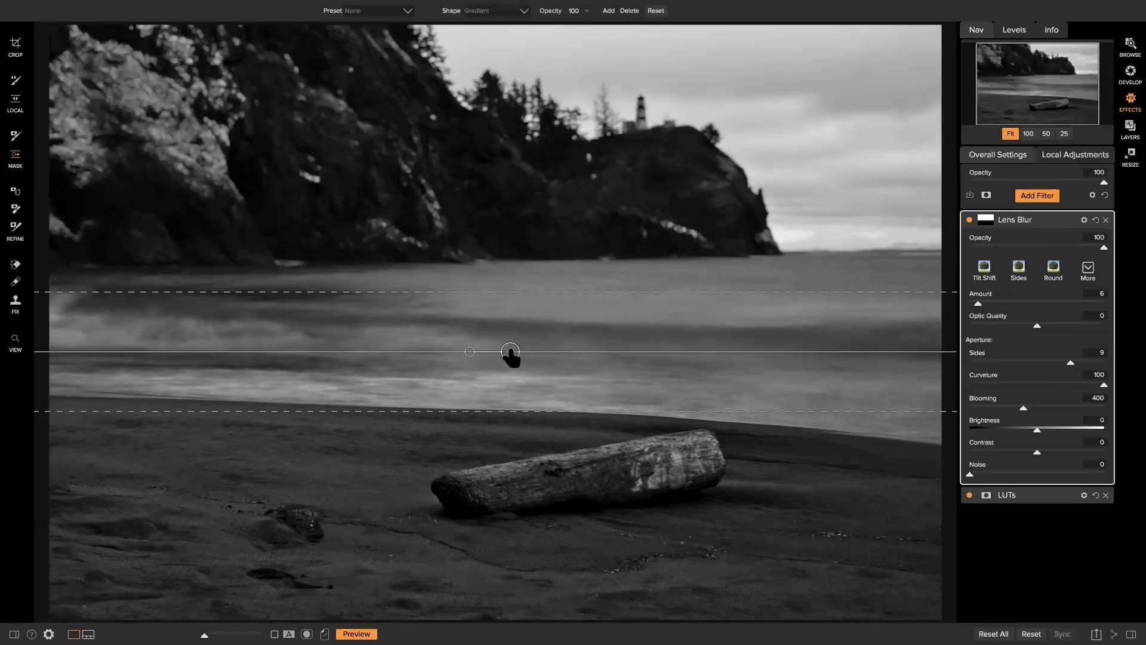
drag(511, 355, 491, 325)
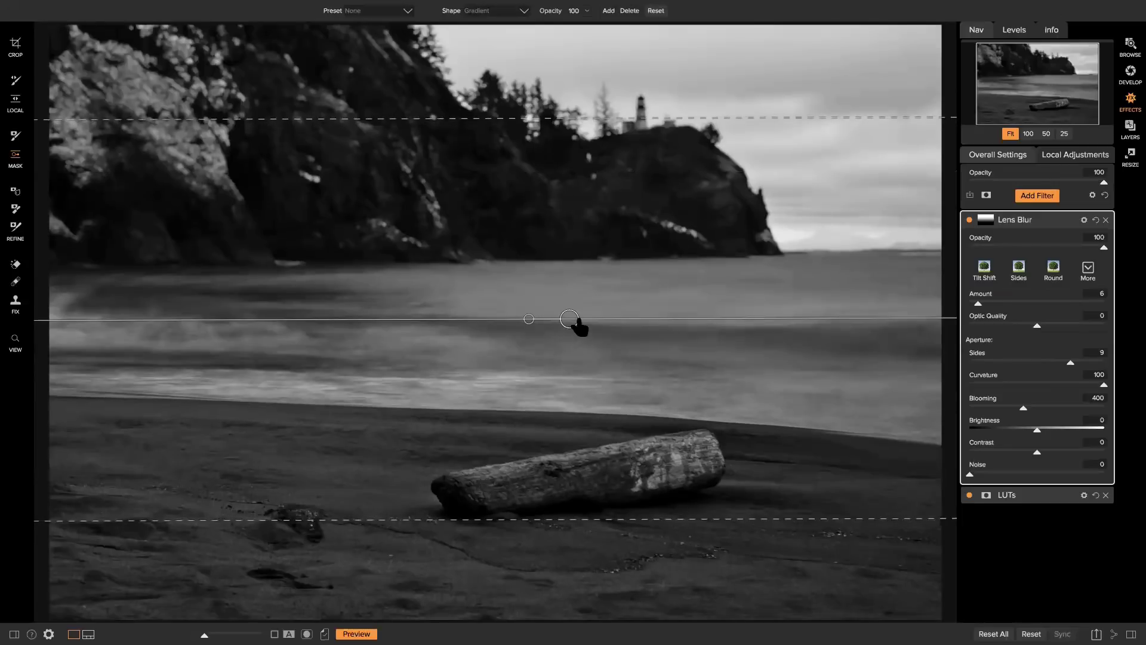
drag(570, 319, 579, 241)
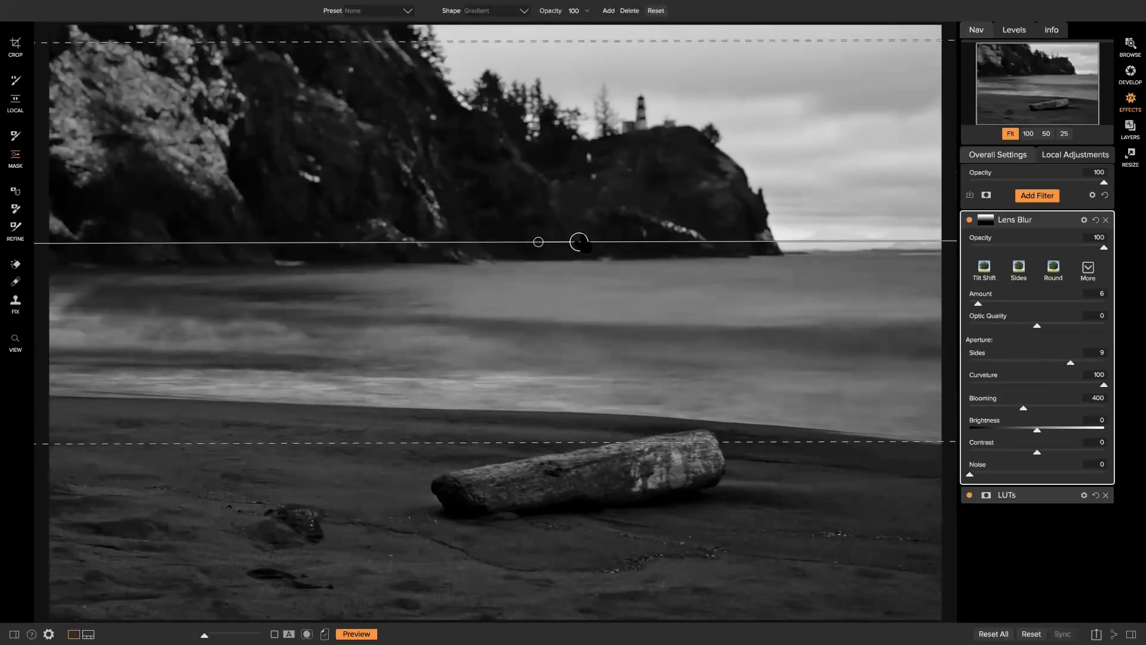
drag(579, 437, 590, 254)
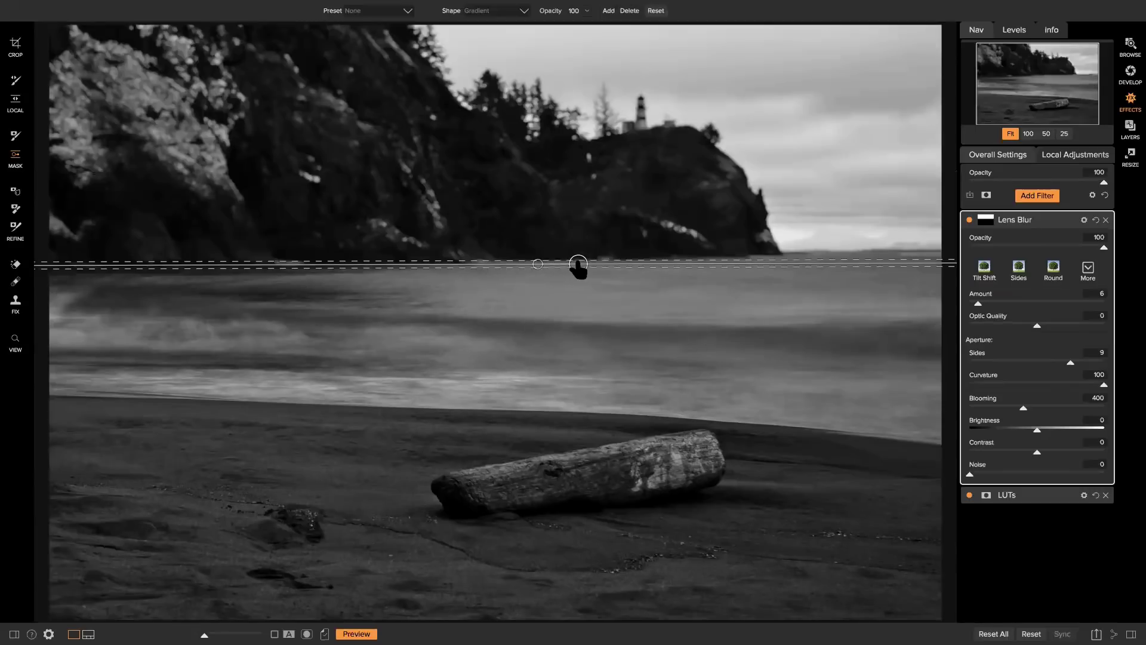
drag(578, 264, 540, 306)
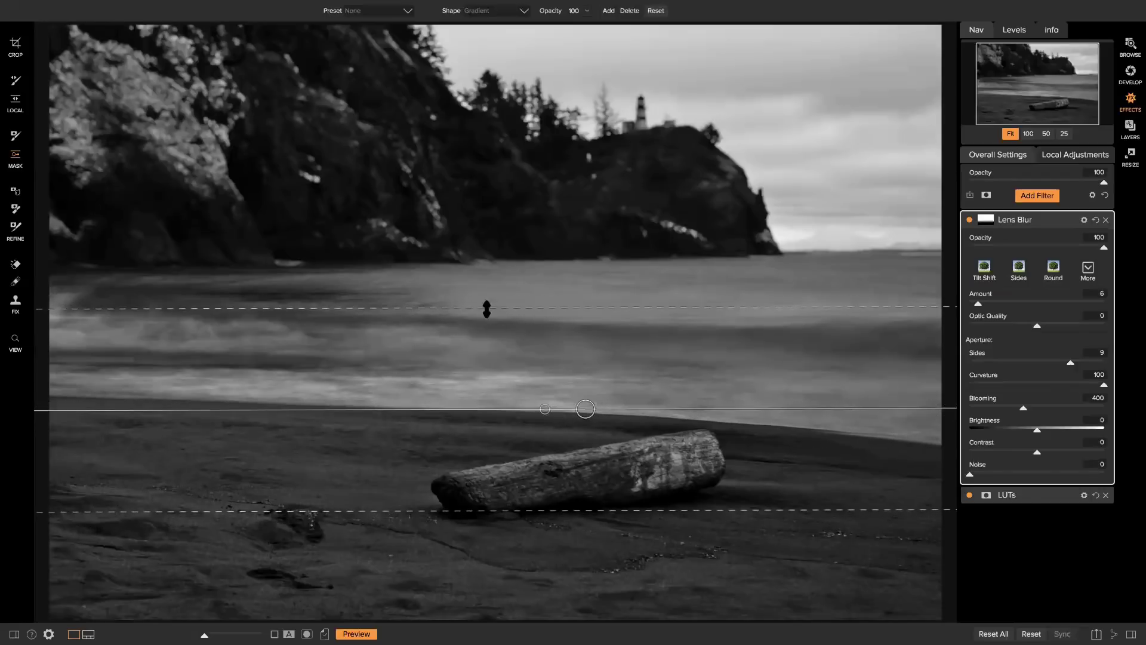
Try rotating the Lens Blur gradient, level it again, and place it across the water between the cliffs and the shoreline
drag(546, 409, 675, 410)
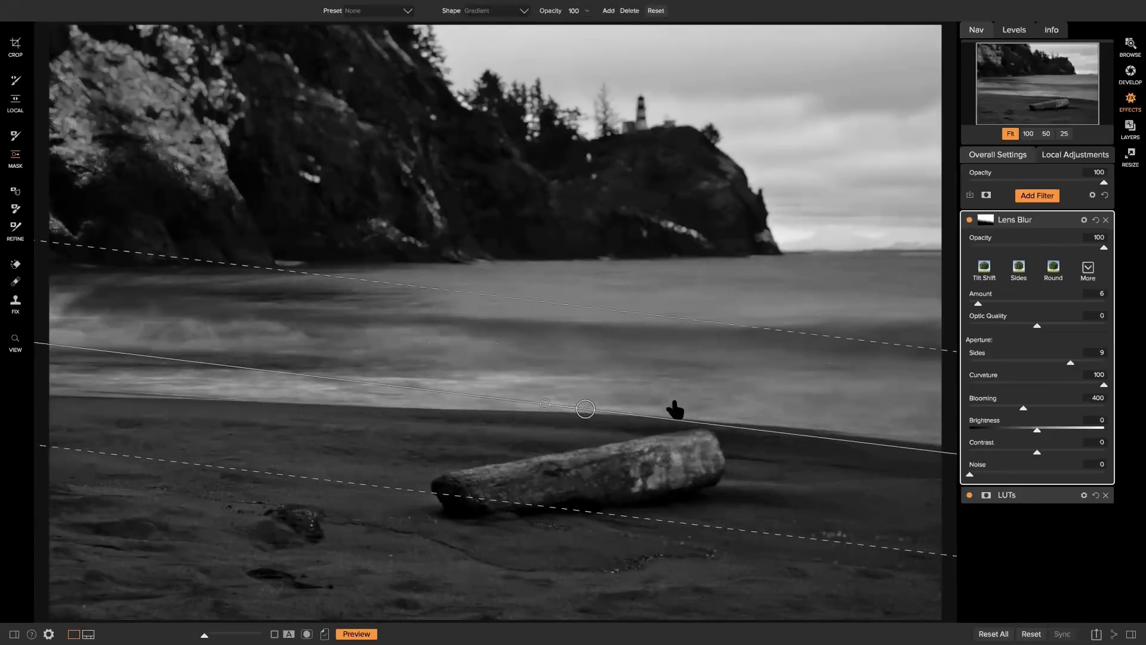
drag(585, 410, 461, 272)
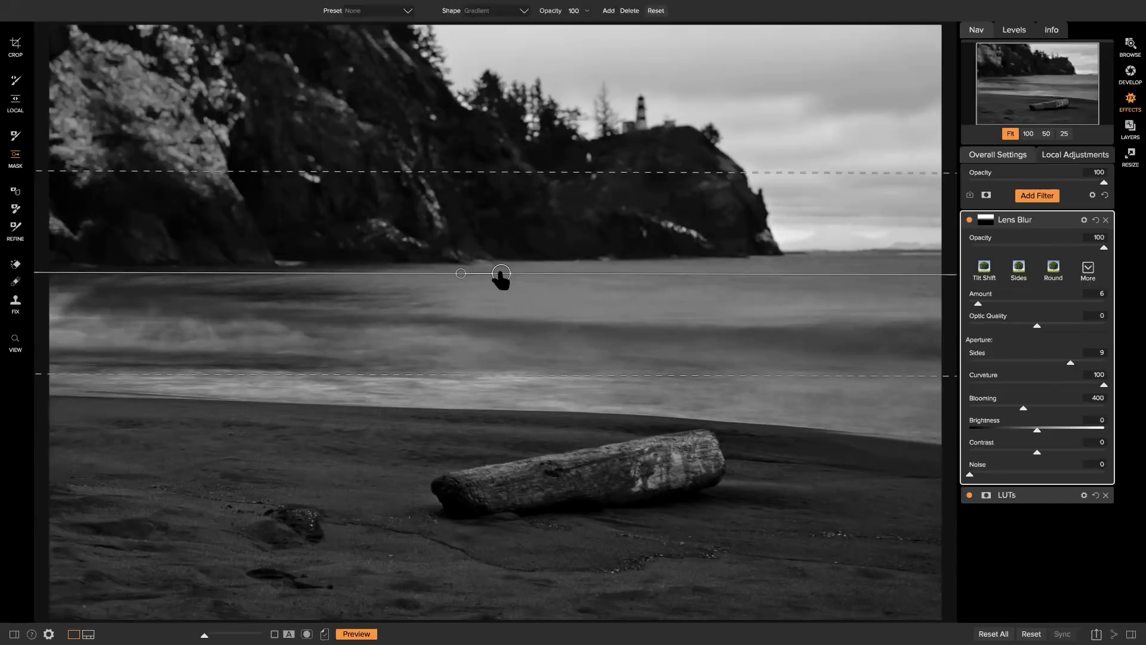
drag(502, 274, 550, 368)
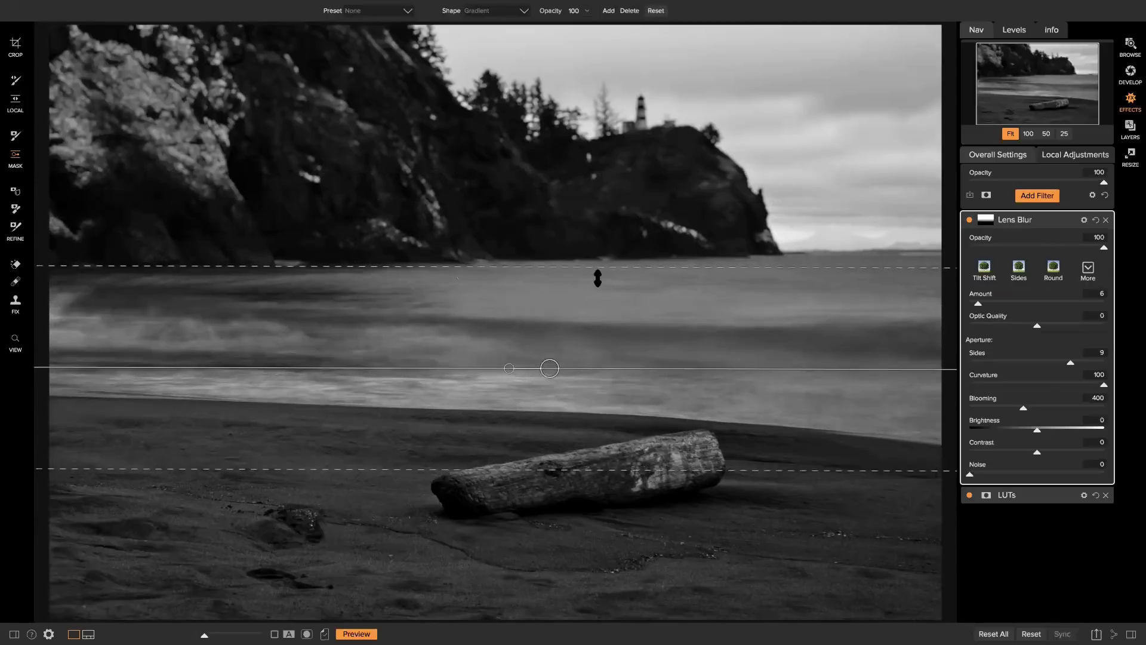
drag(591, 288, 593, 295)
drag(549, 371, 565, 327)
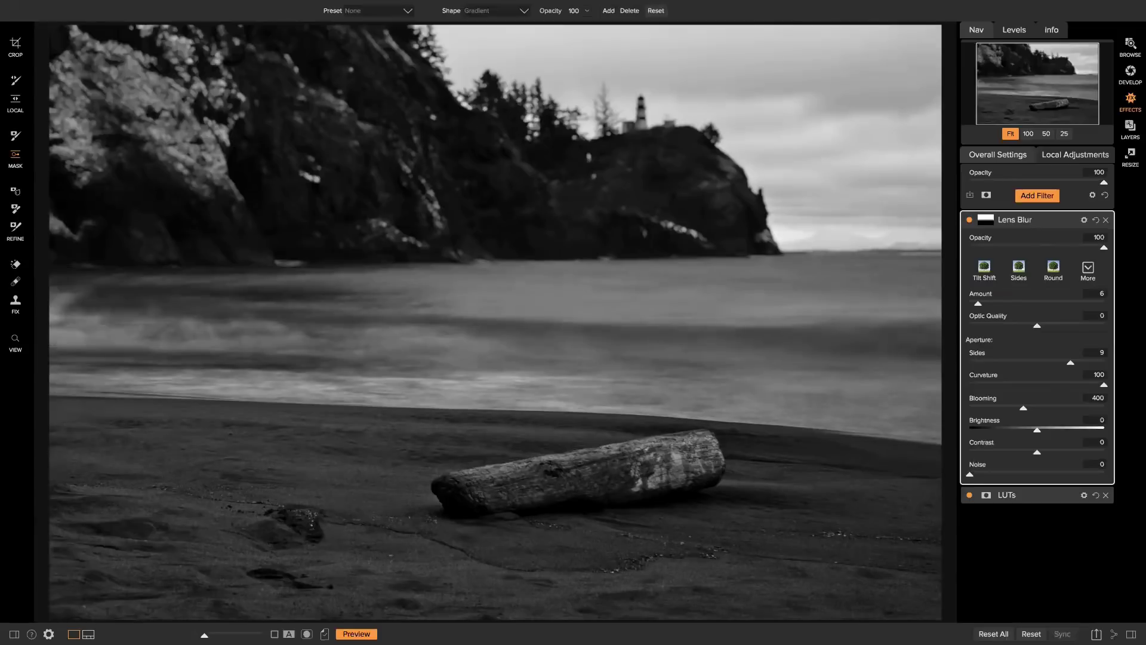
Darken the beach with a Darken local adjustment masked by a Linear Bottom gradient tilted along the shoreline
click(1061, 156)
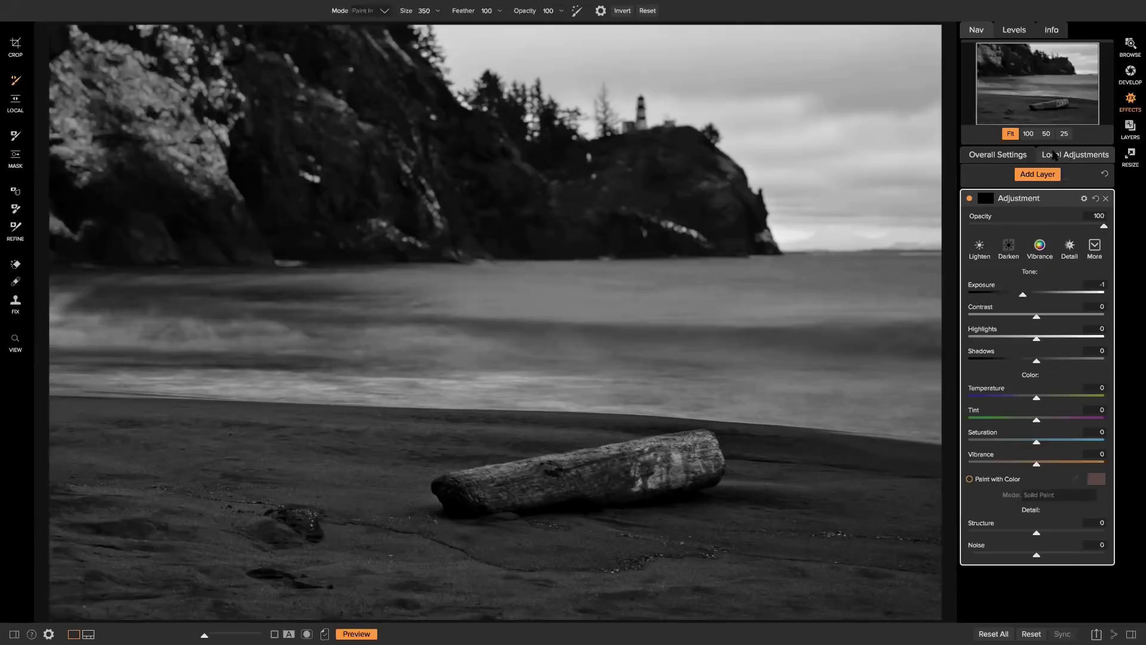
click(1009, 246)
click(16, 98)
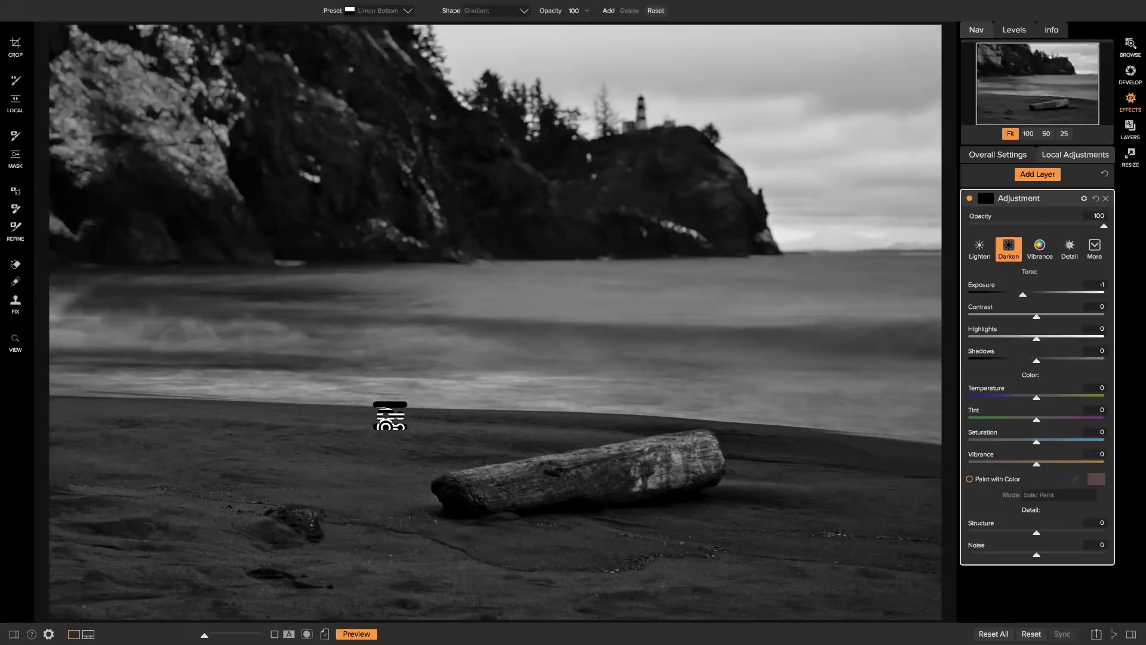
click(391, 417)
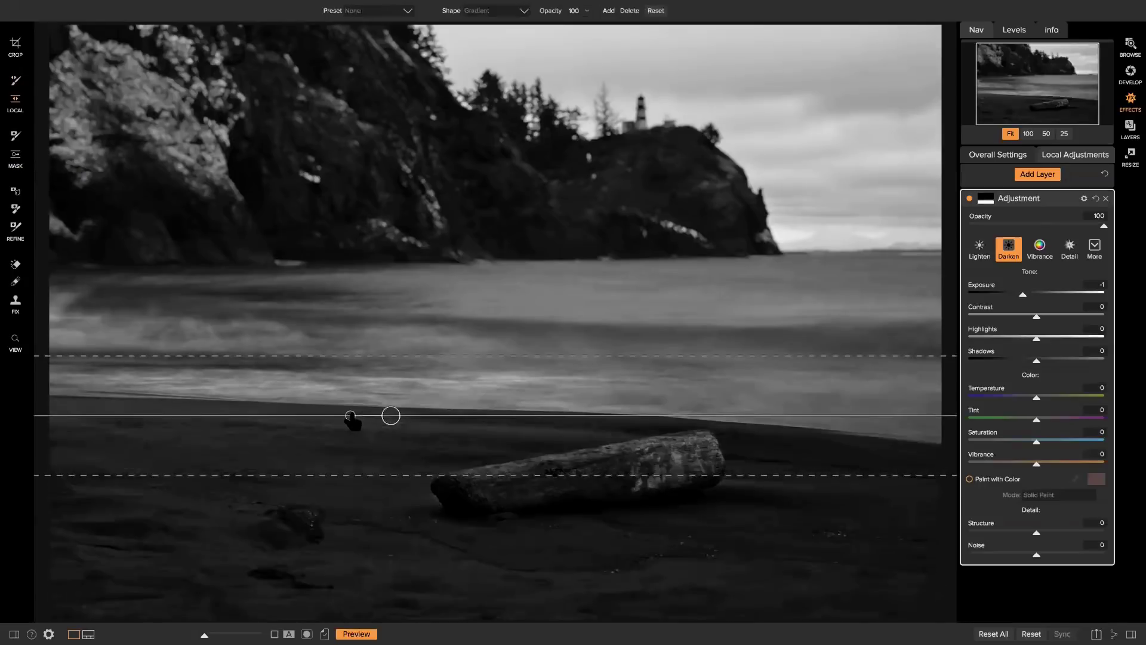
drag(351, 417, 427, 395)
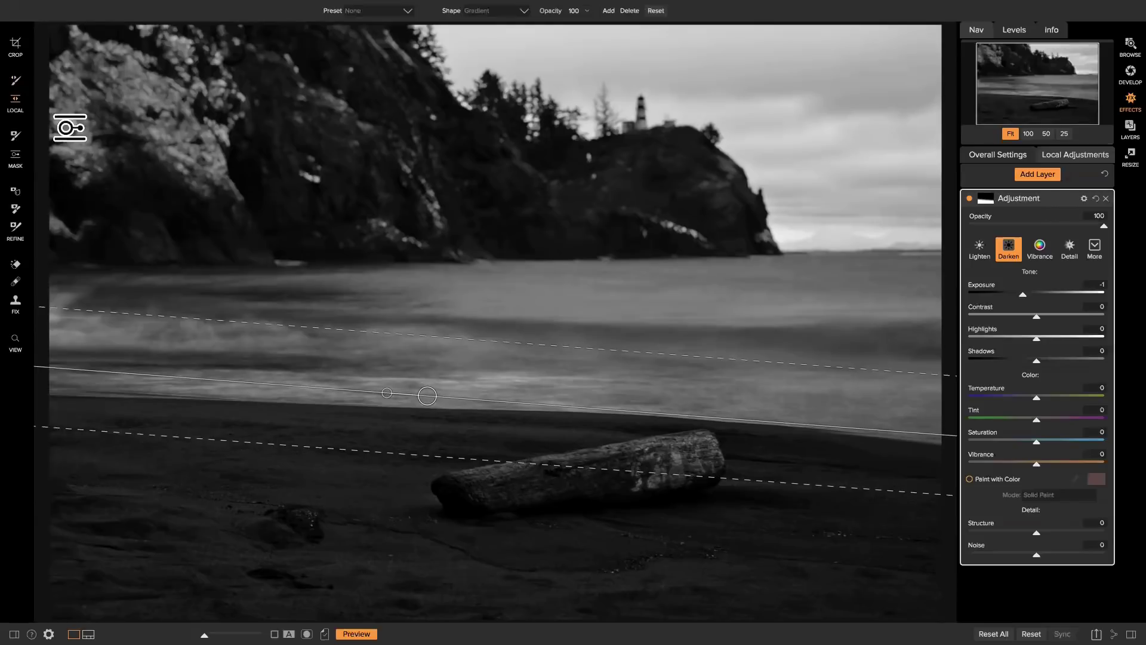
Paint the log out of the Darken adjustment's mask with the Masking Brush in Paint Out mode at size 90
key(b)
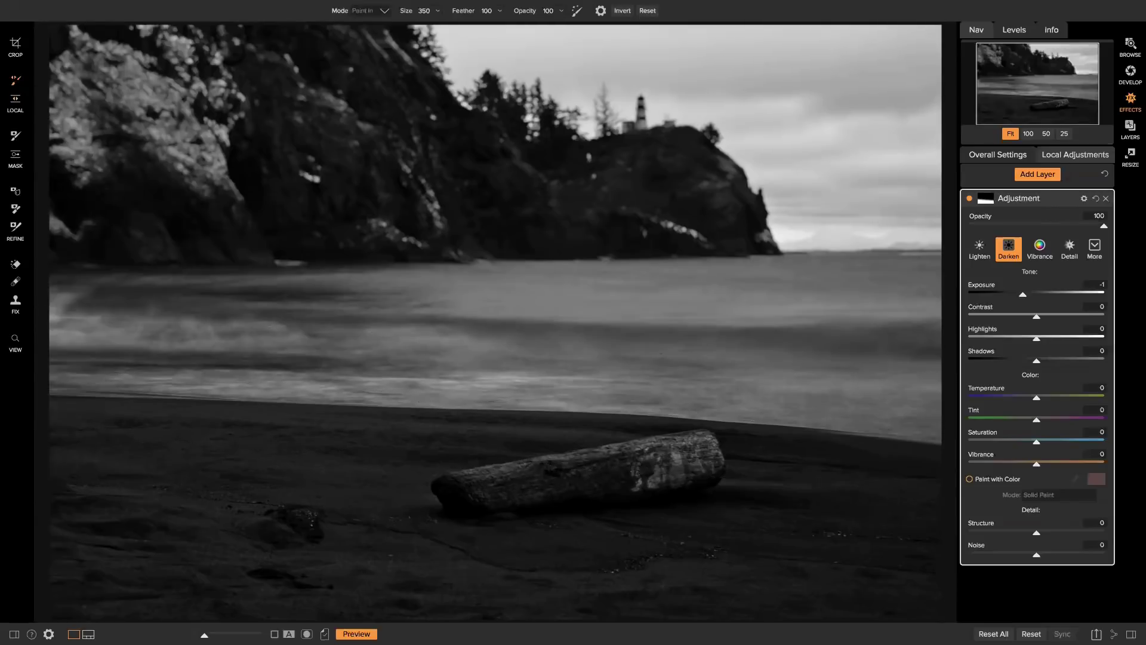
click(386, 11)
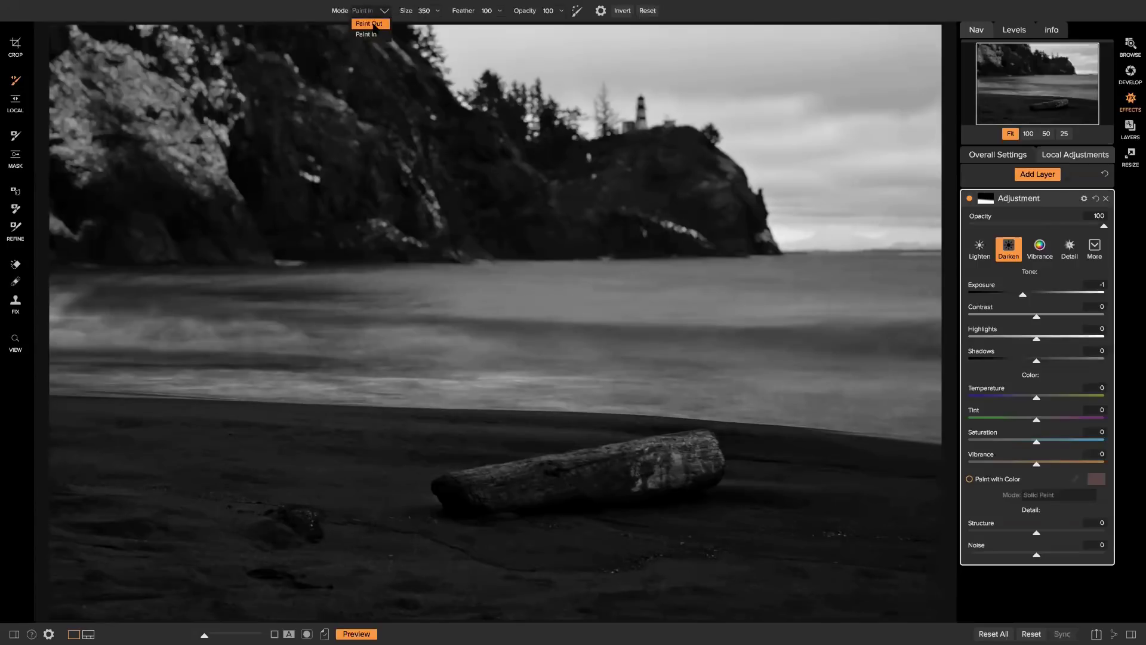
click(367, 37)
key(bracketleft)
key(bracketleft)
key(bracketleft)
key(bracketleft)
key(bracketleft)
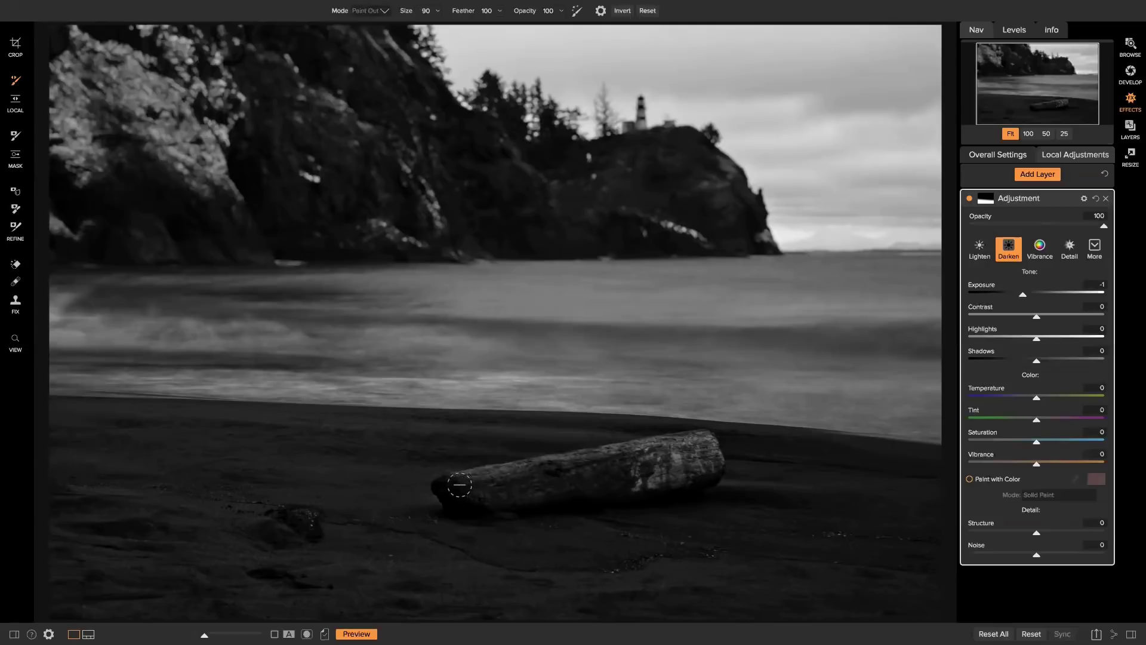
mouse_move(535, 479)
mouse_down()
mouse_move(494, 492)
mouse_move(586, 474)
mouse_move(569, 483)
mouse_move(600, 480)
mouse_move(567, 483)
mouse_move(681, 476)
mouse_move(706, 461)
mouse_move(704, 438)
mouse_move(445, 485)
mouse_move(493, 498)
mouse_move(647, 480)
mouse_move(457, 493)
mouse_up()
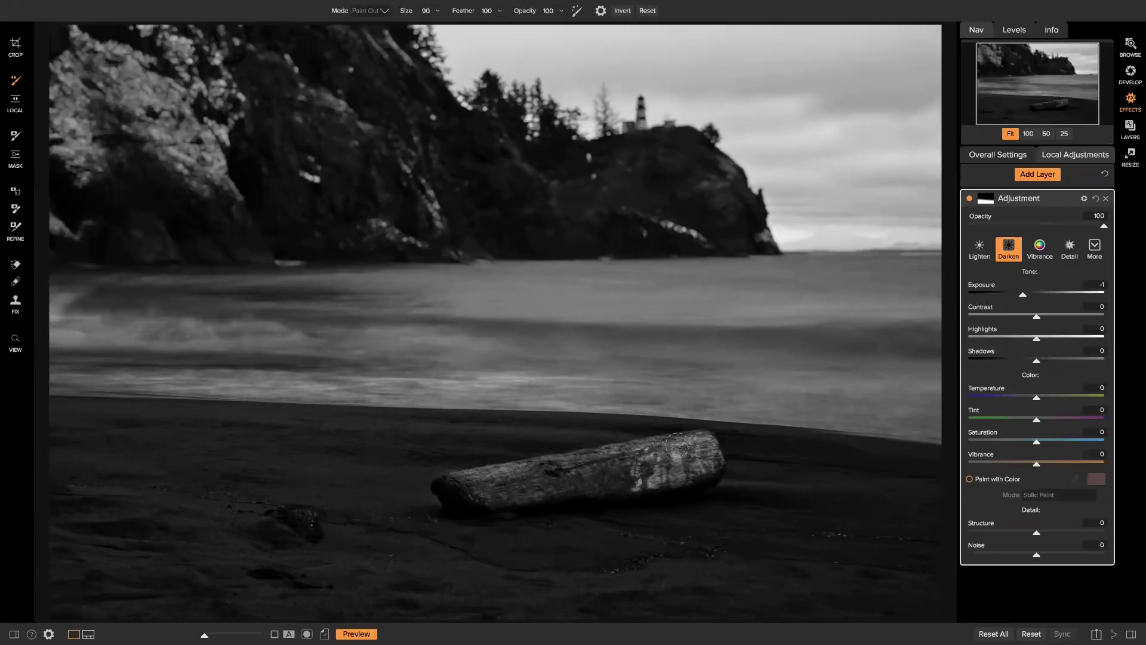
drag(642, 465, 677, 463)
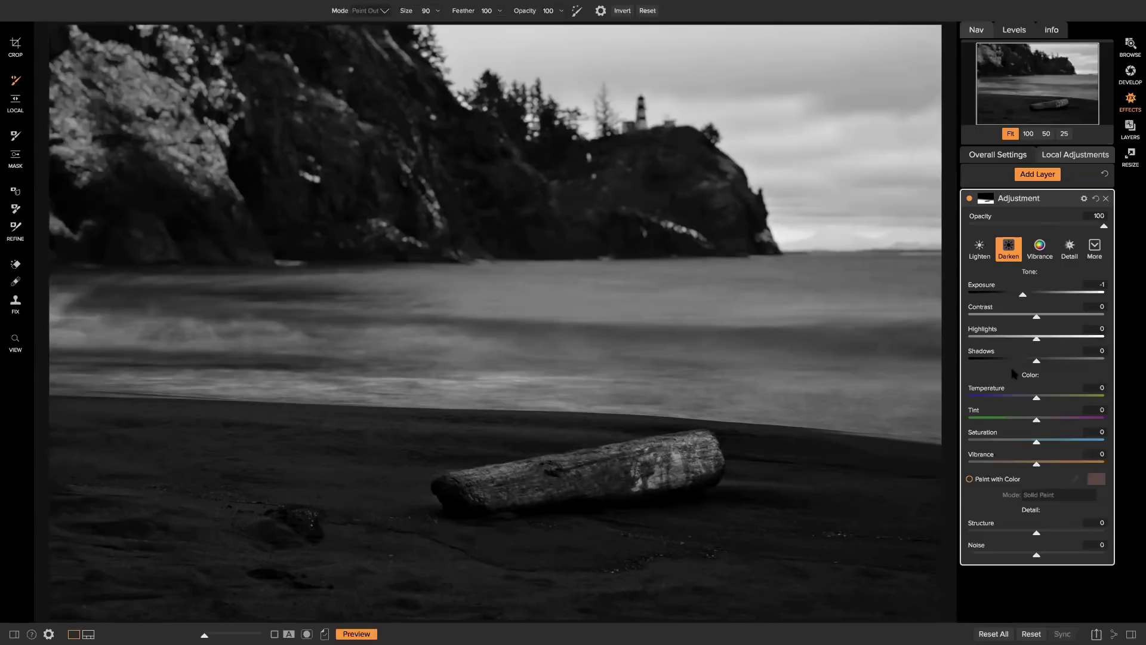
Compare the photo with and without the Darken adjustment, and the full edit against the original
click(970, 199)
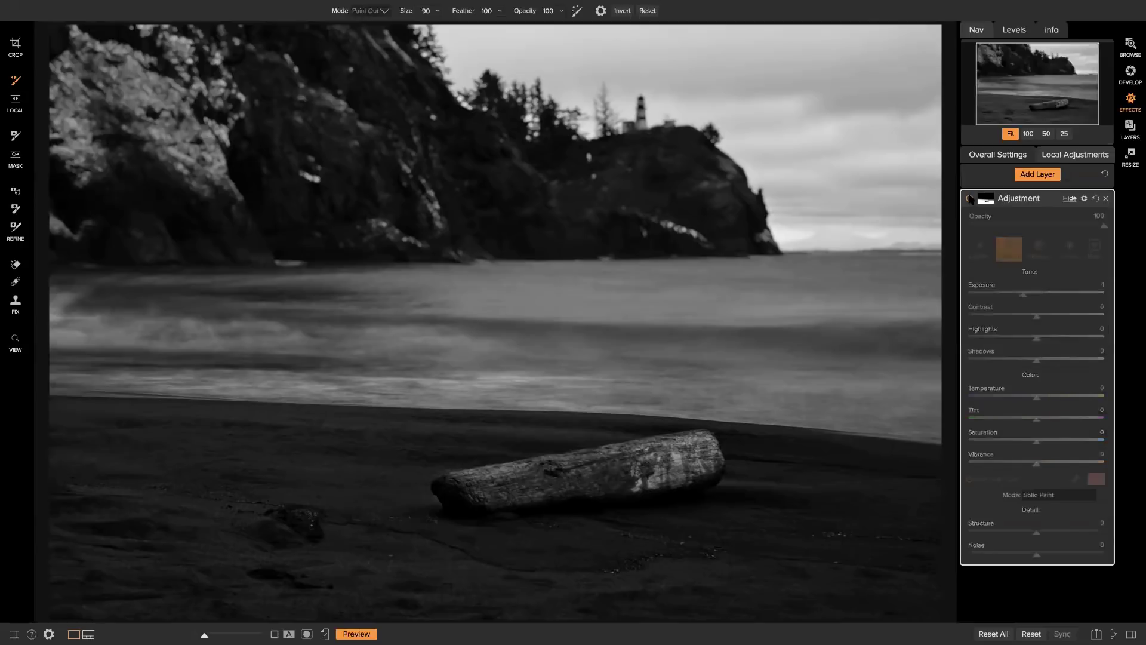
click(970, 198)
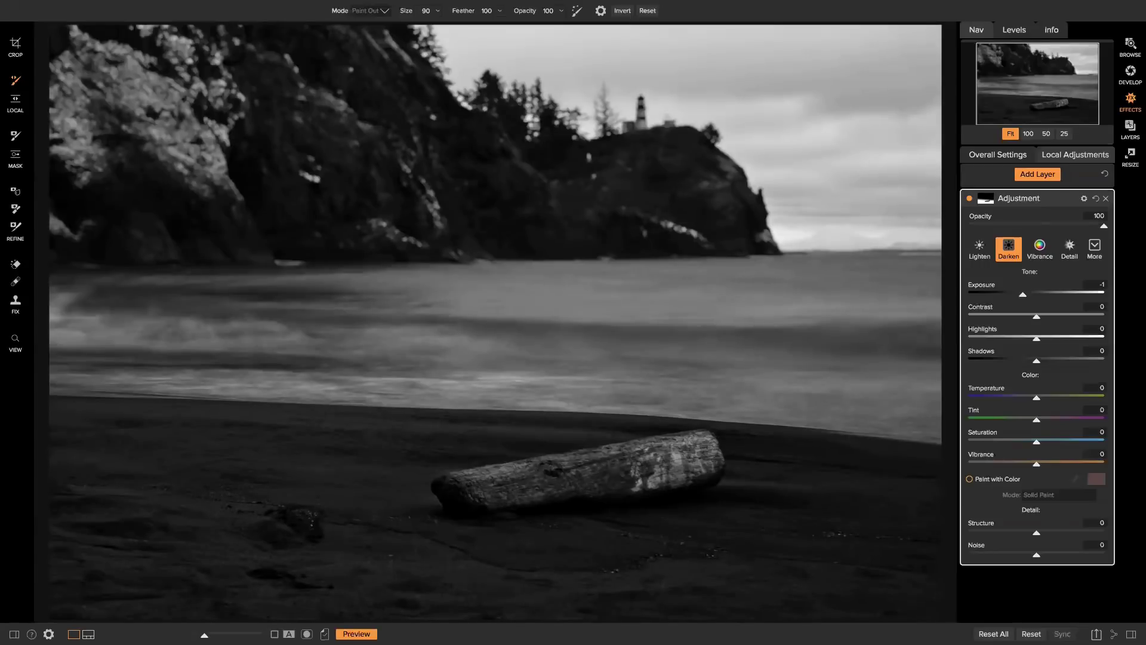
key(p)
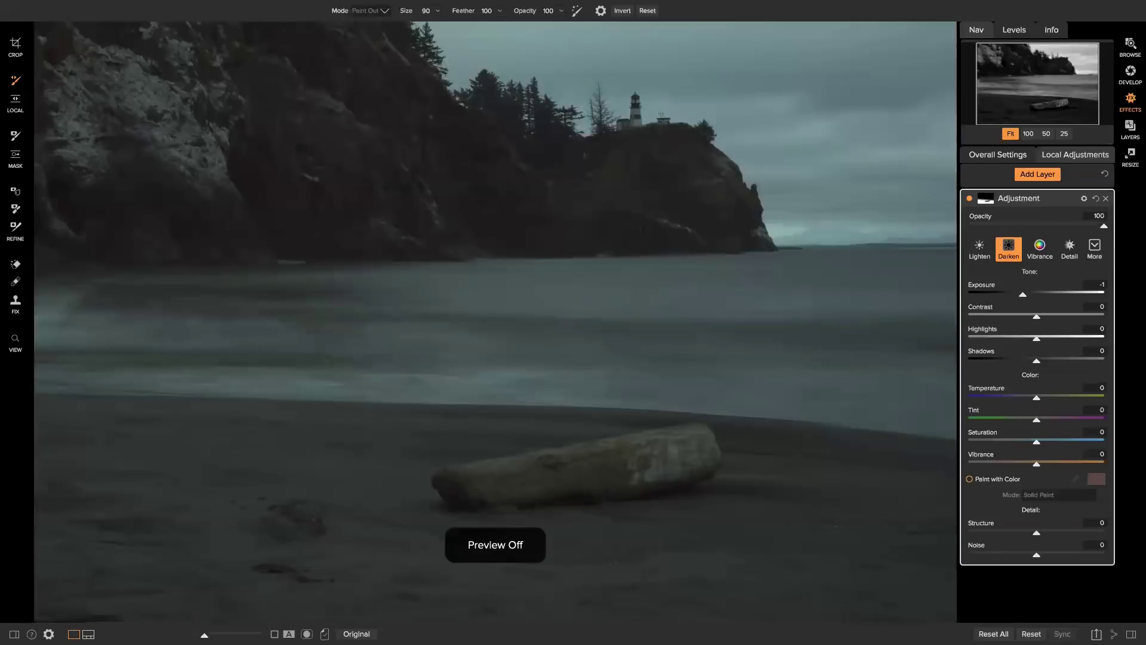
key(p)
key(p)
key(p)
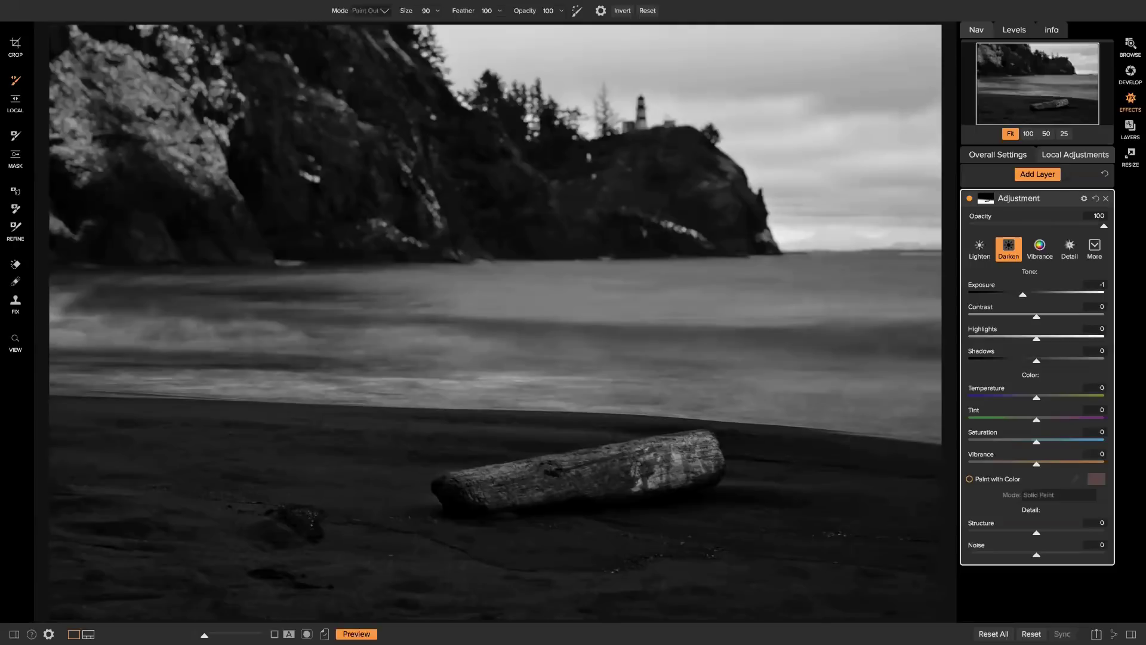
Review the LUTs filter with its effect off and on, and look over the Lens Blur filter's settings
click(993, 157)
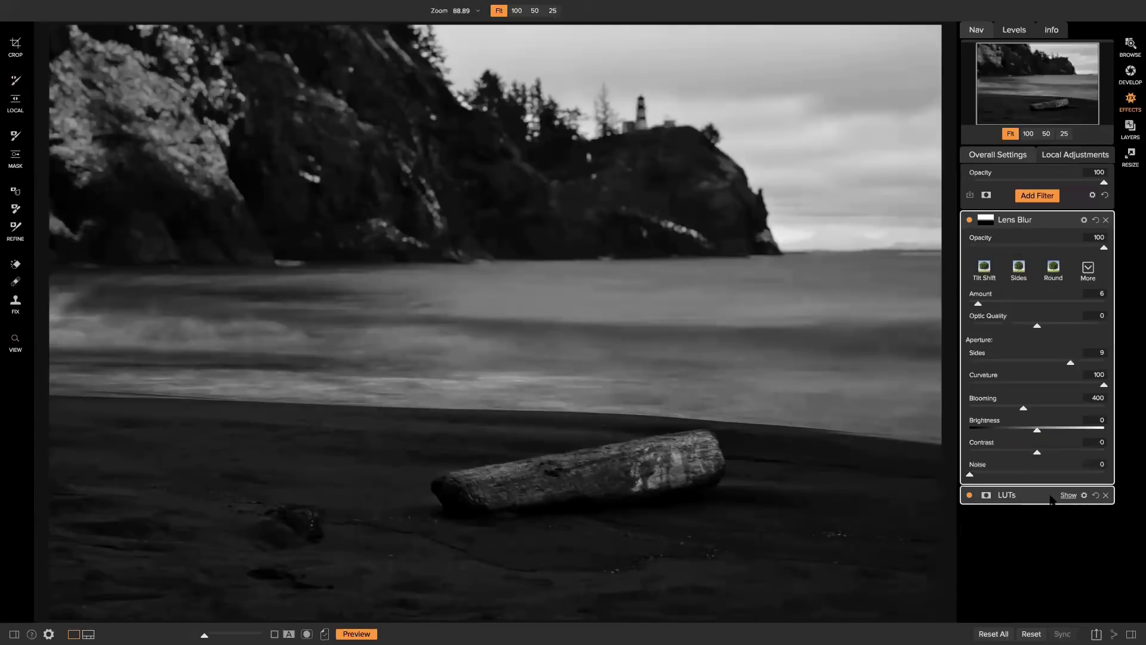
click(1053, 498)
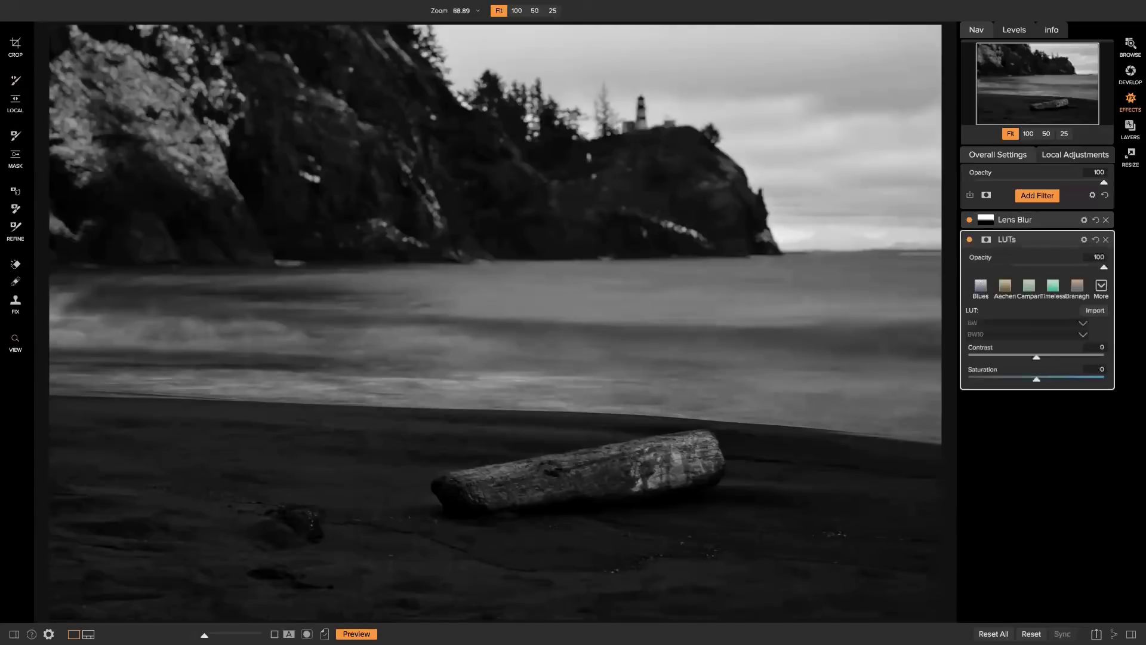
click(970, 239)
click(969, 240)
click(1056, 222)
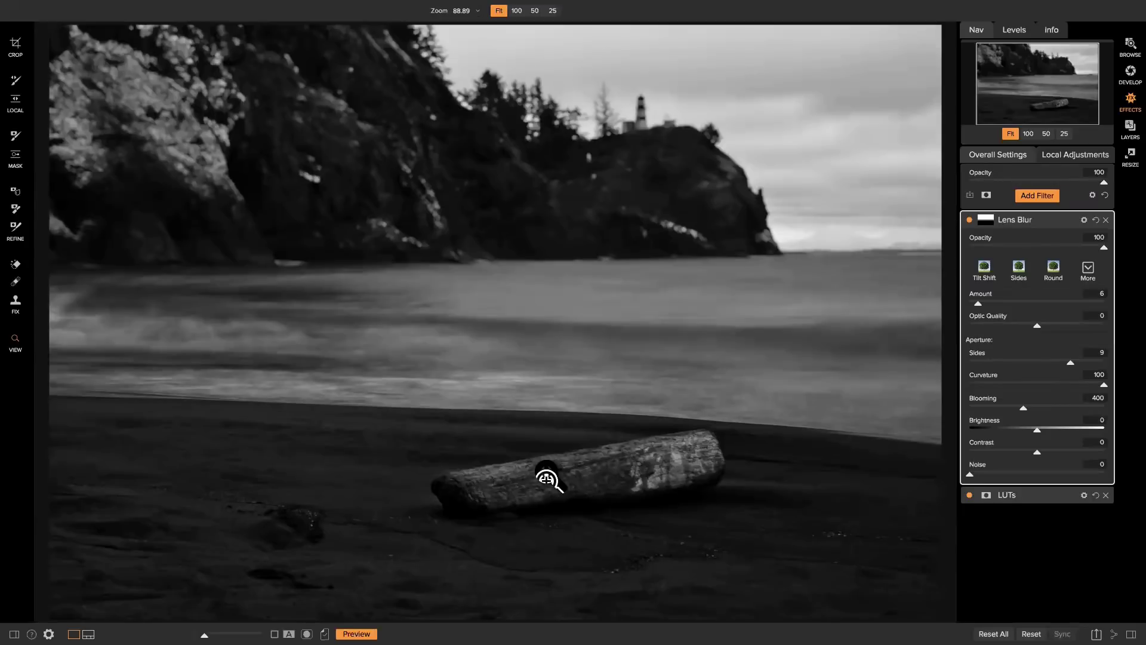
View the Darken adjustment's mask in black and white and paint out crossing test strokes on the sand beside the log
click(1078, 154)
click(986, 199)
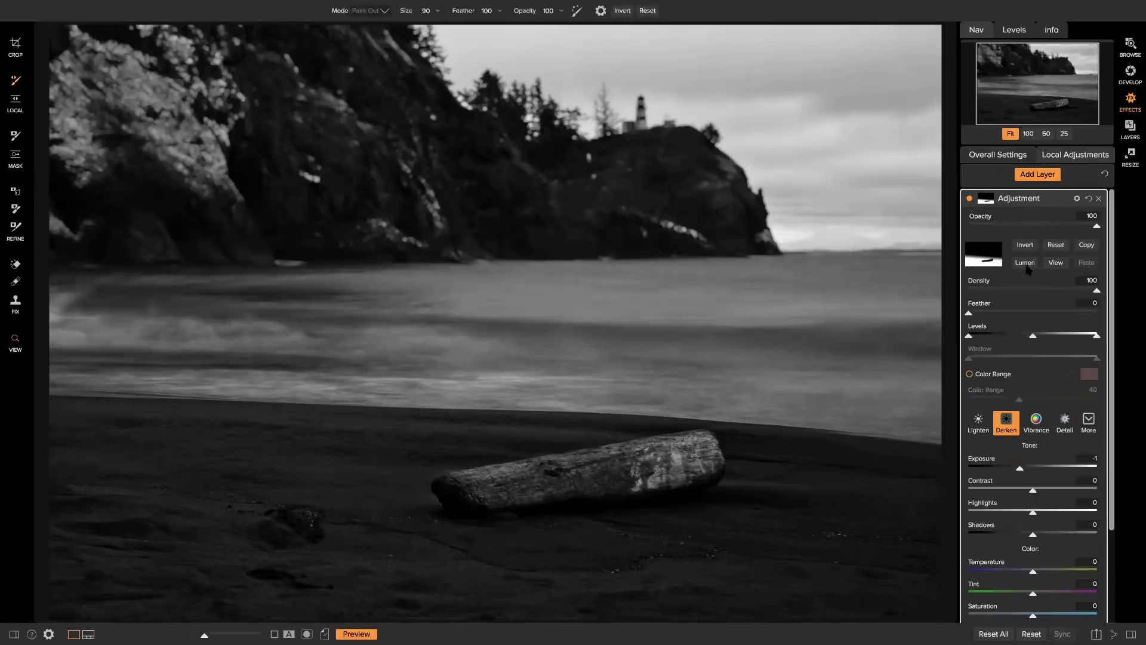
click(1055, 263)
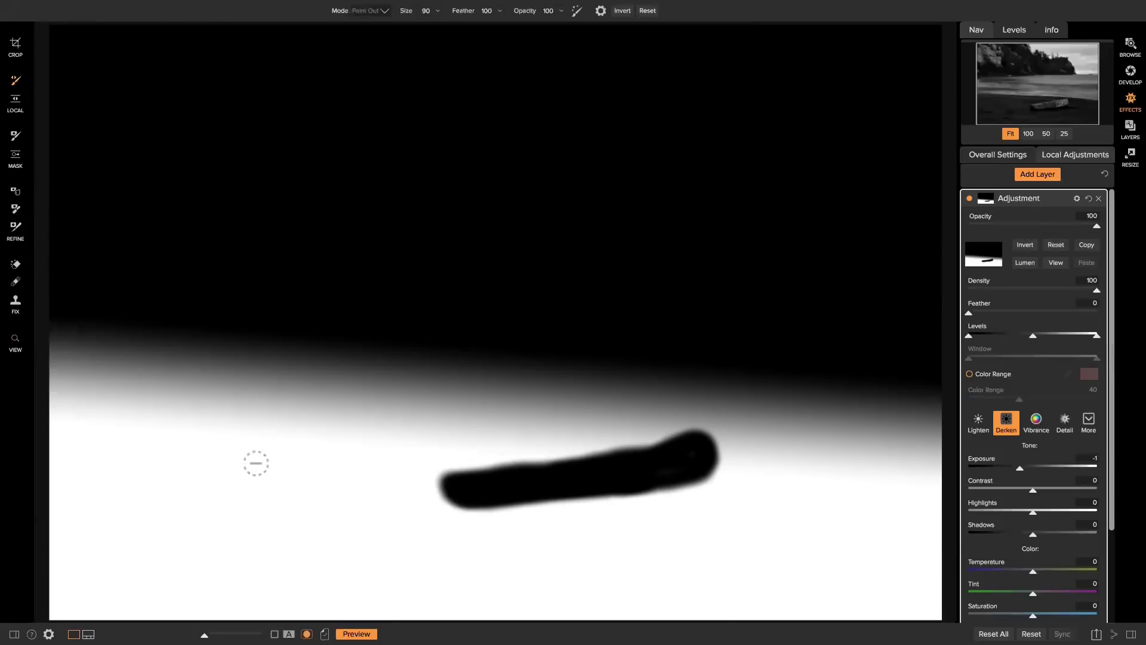
drag(129, 463, 356, 550)
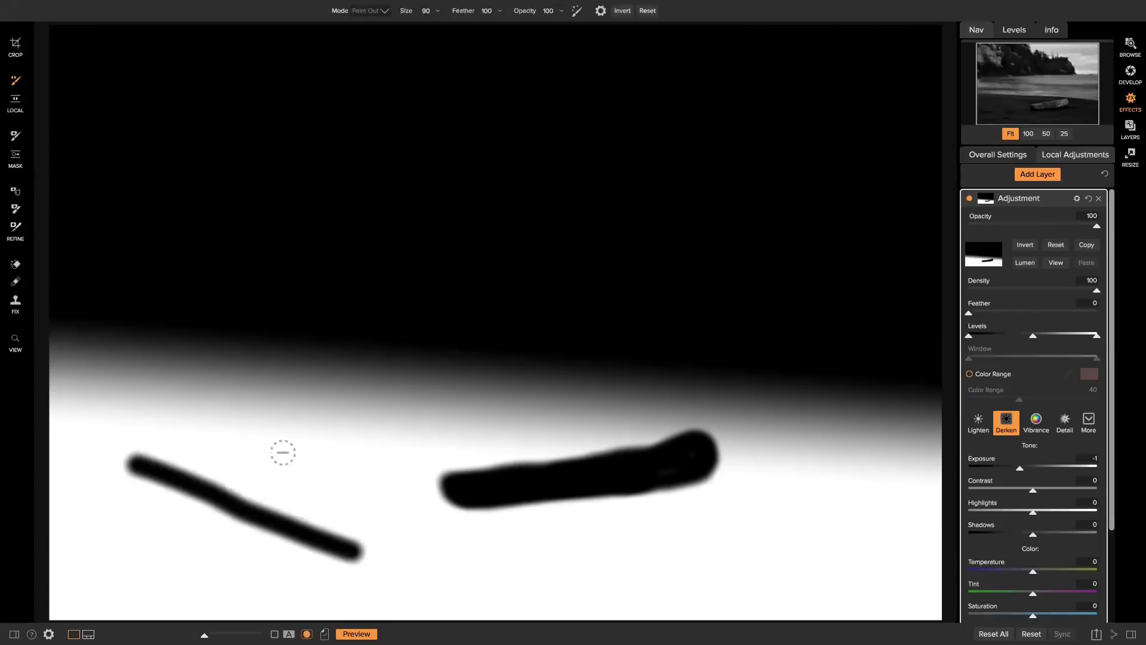
drag(281, 450, 358, 550)
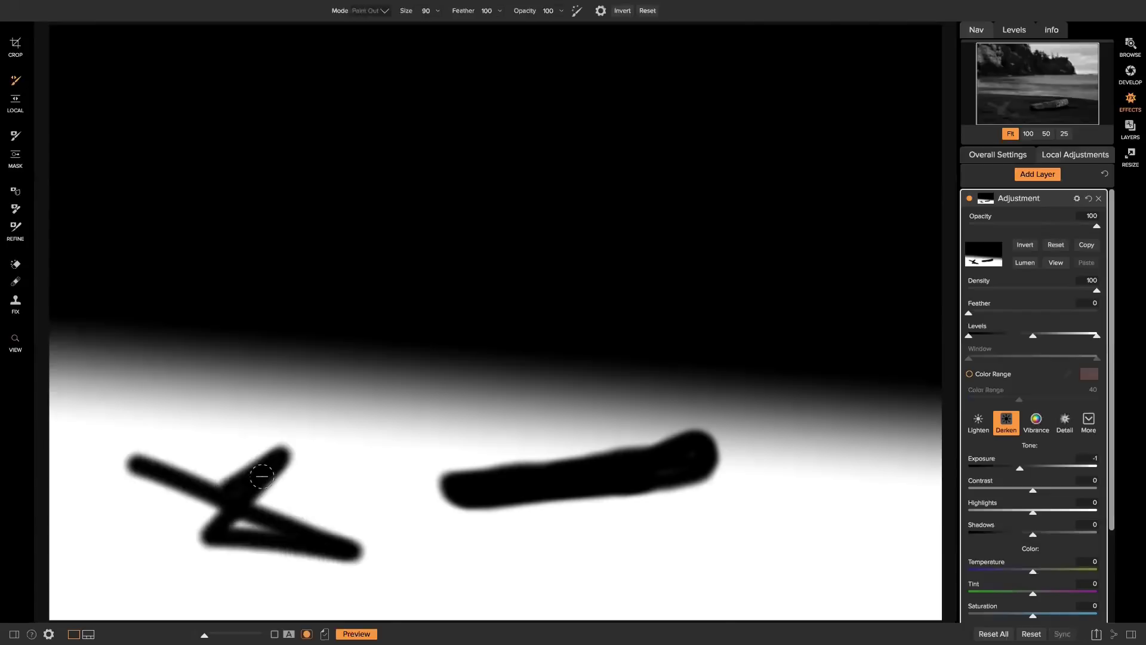
click(1056, 264)
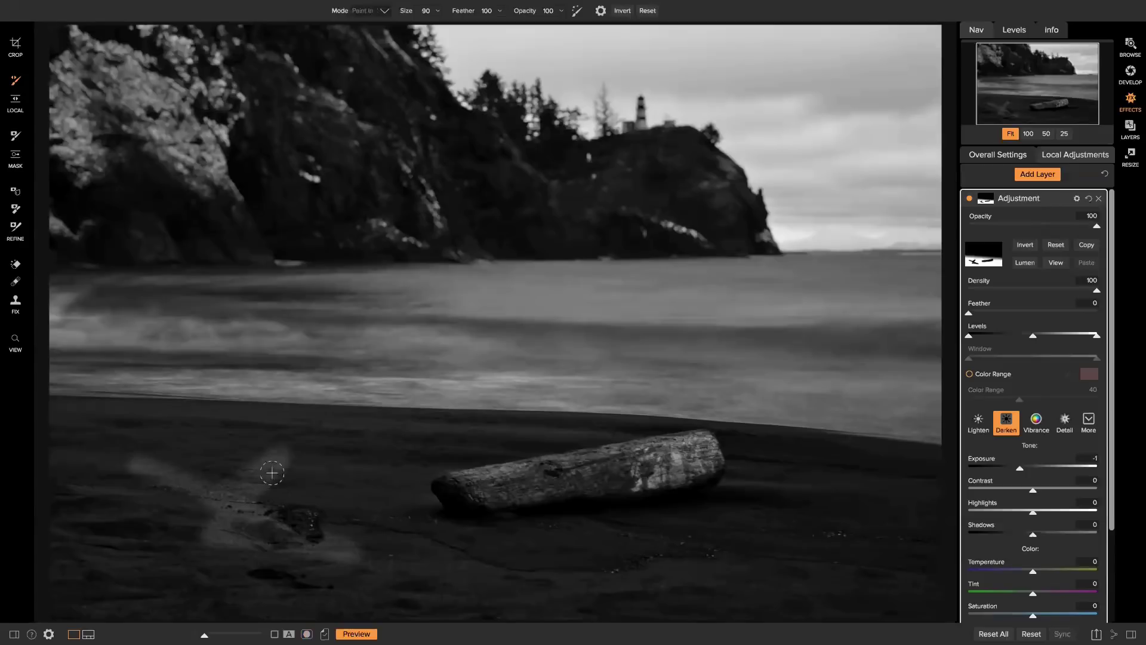
Paint the stray sand strokes back into the mask and extend the darkening over the cliffs in Paint In mode at size 400
key(bracketright)
key(bracketright)
key(bracketright)
key(bracketright)
key(bracketright)
key(bracketright)
mouse_move(135, 443)
mouse_down()
mouse_move(164, 463)
mouse_move(266, 474)
mouse_move(280, 504)
mouse_move(339, 544)
mouse_up()
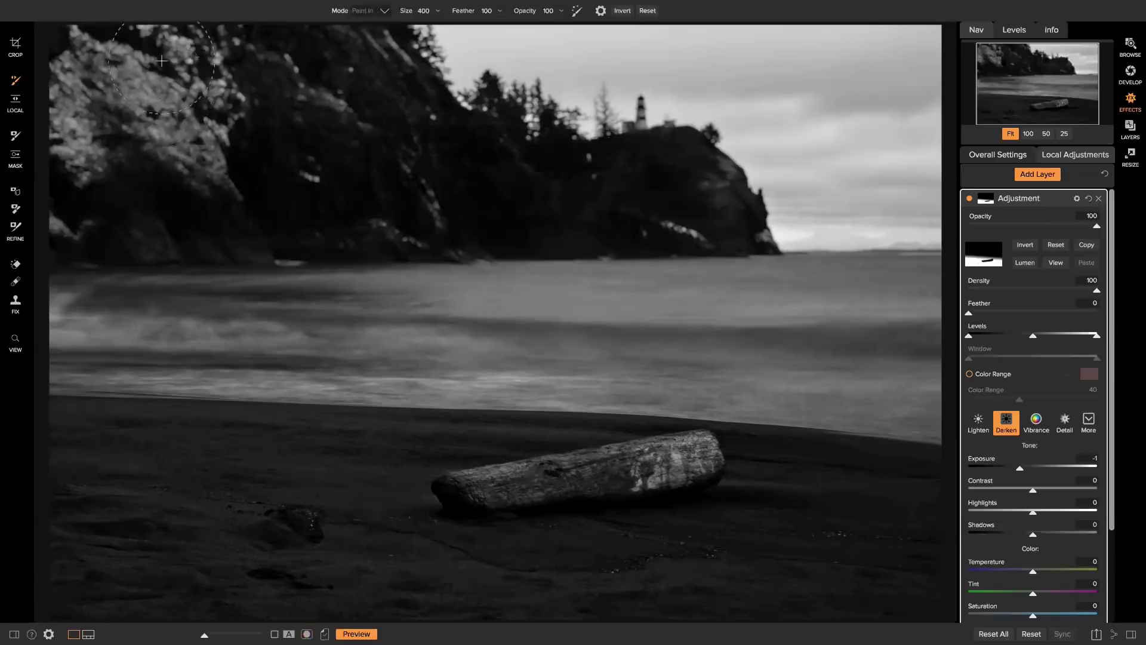
mouse_move(135, 71)
mouse_down()
mouse_move(78, 80)
mouse_move(85, 50)
mouse_move(75, 197)
mouse_move(136, 202)
mouse_move(110, 205)
mouse_up()
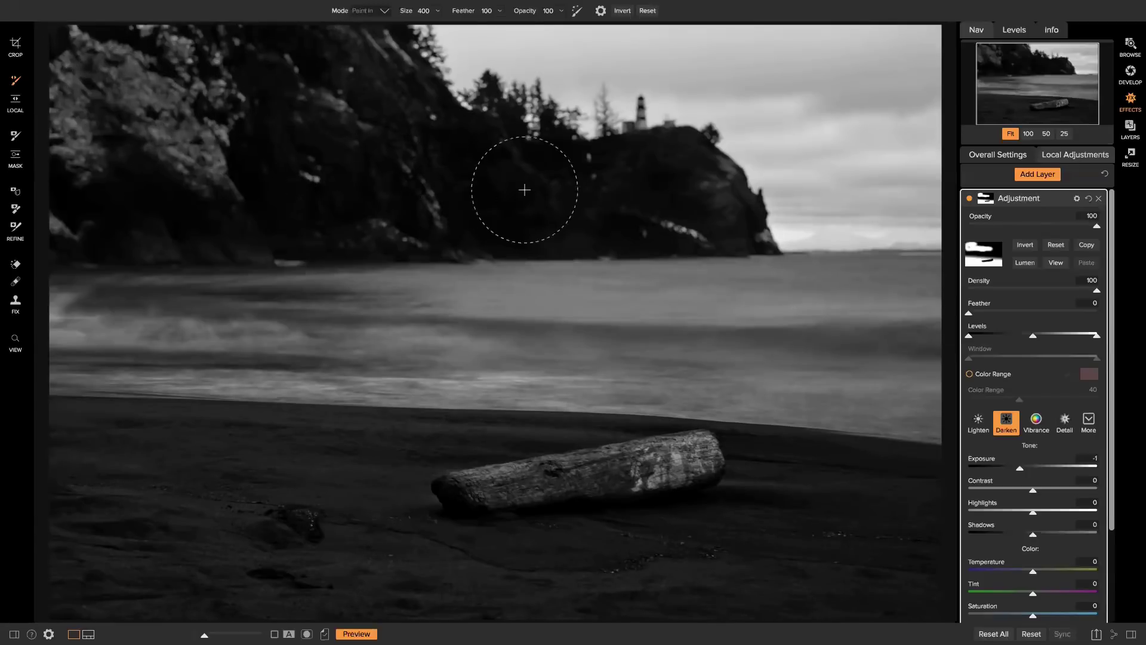
click(709, 192)
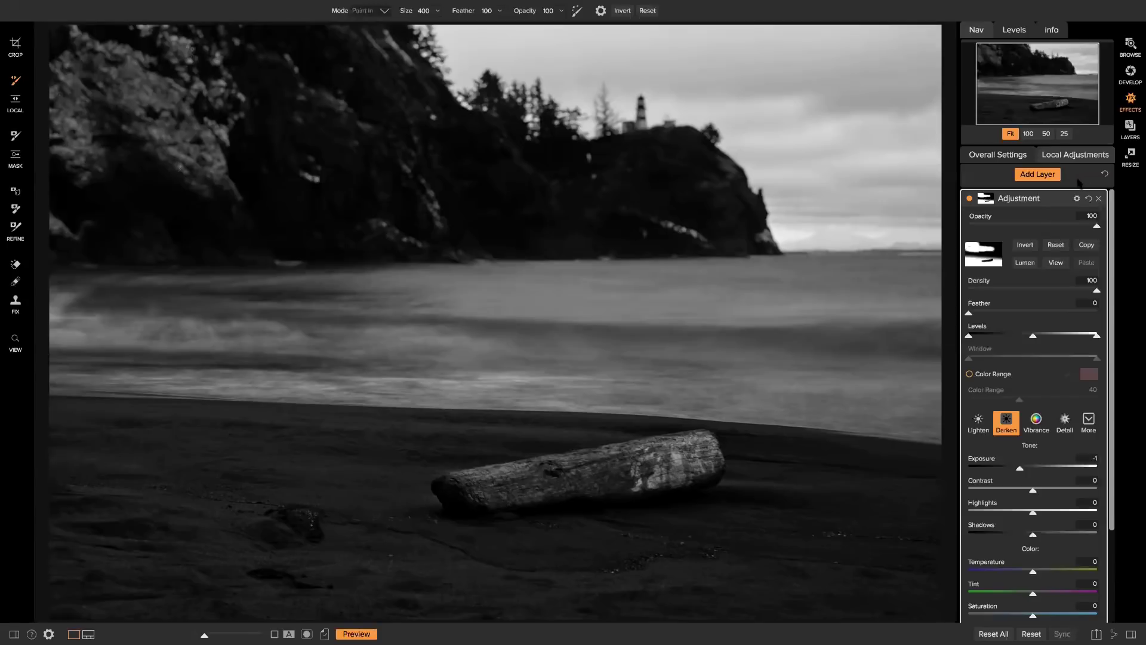
Reset the Darken adjustment's mask and place a Linear Bottom gradient along the shoreline
click(1056, 245)
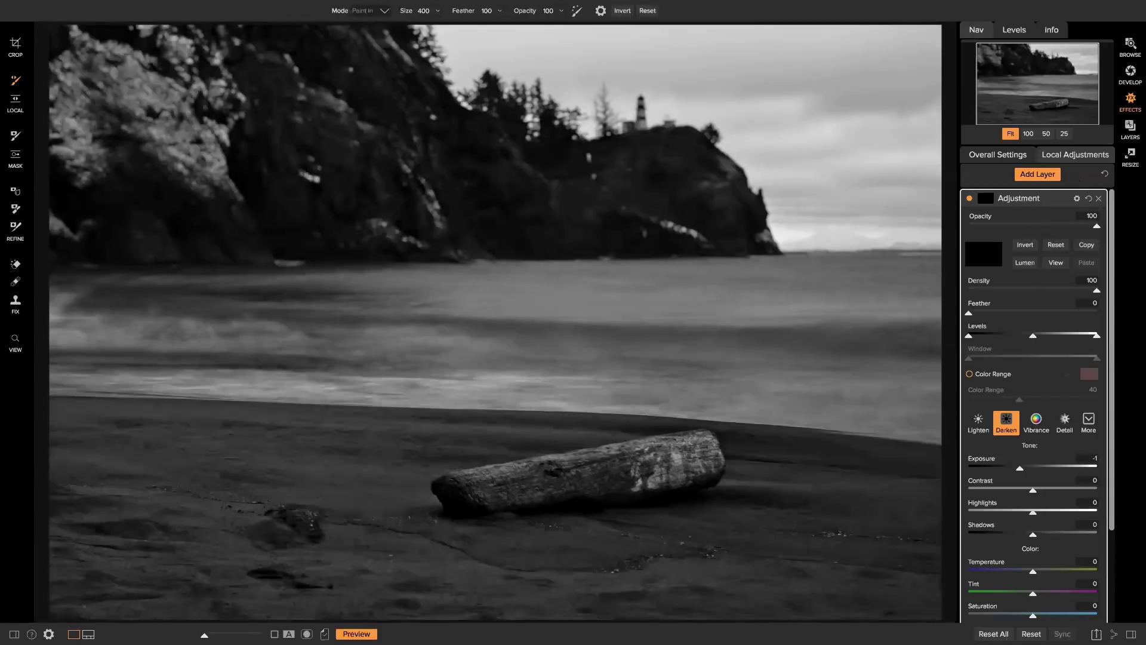
key(g)
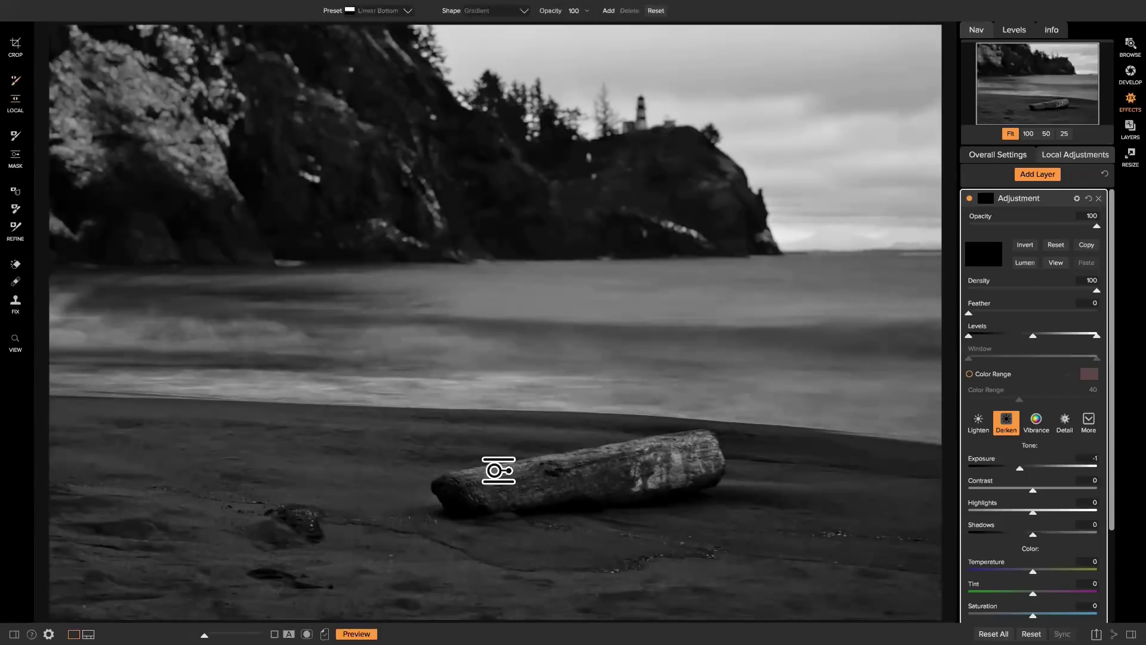
click(499, 417)
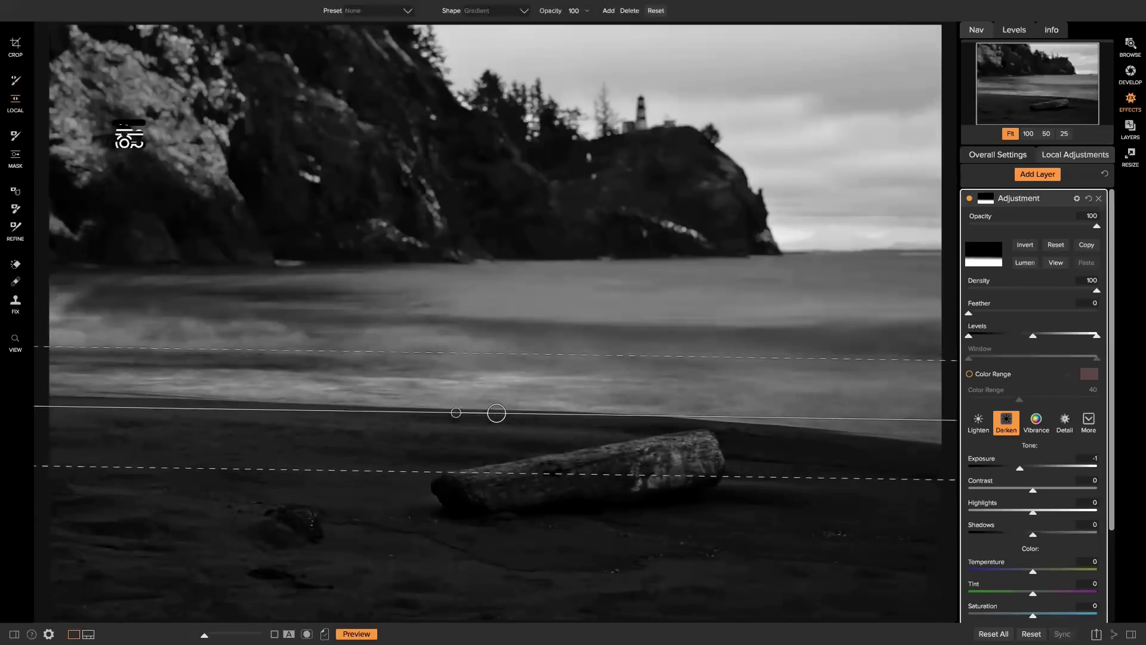
Paint the log out of the gradient mask with the Masking Brush in Paint Out mode at size 125
key(b)
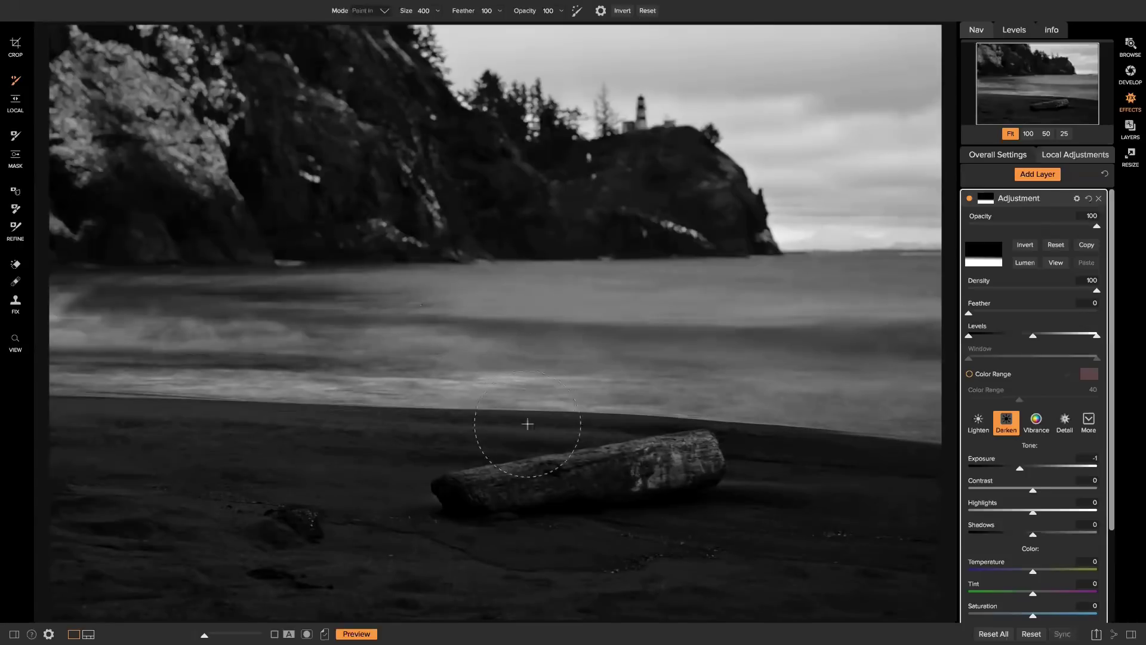
key(alt)
key(bracketleft)
key(bracketleft)
key(bracketleft)
mouse_move(528, 485)
mouse_down()
mouse_move(695, 457)
mouse_move(490, 478)
mouse_move(459, 496)
mouse_move(585, 481)
mouse_up()
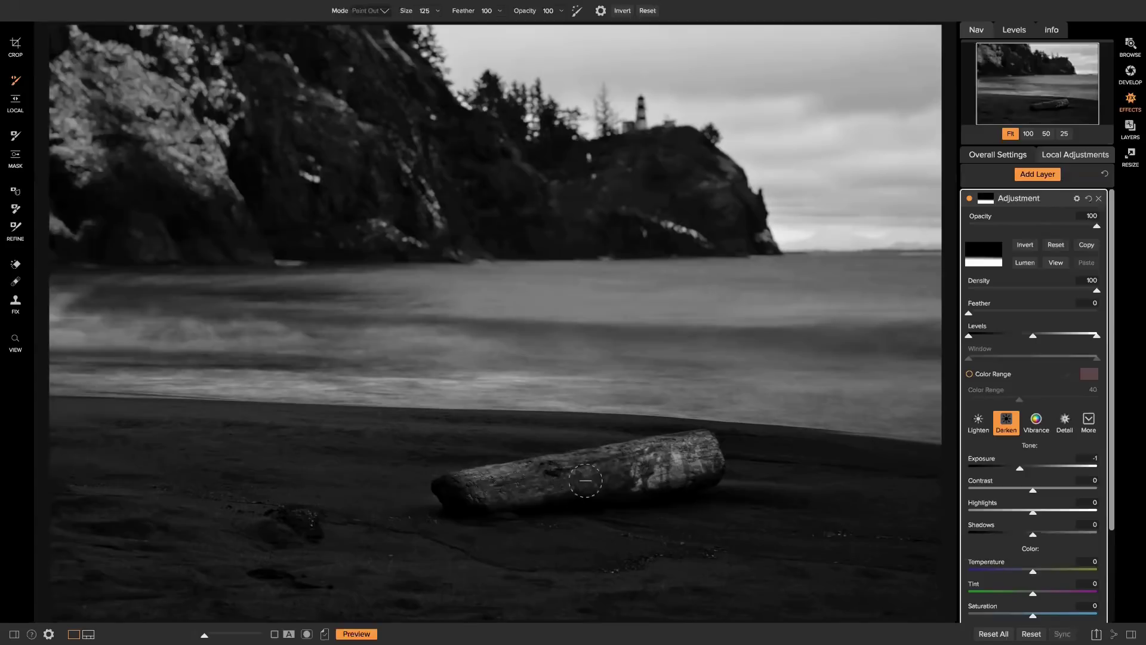
mouse_move(669, 469)
mouse_down()
mouse_move(687, 472)
mouse_move(692, 454)
mouse_move(711, 460)
mouse_move(562, 473)
mouse_up()
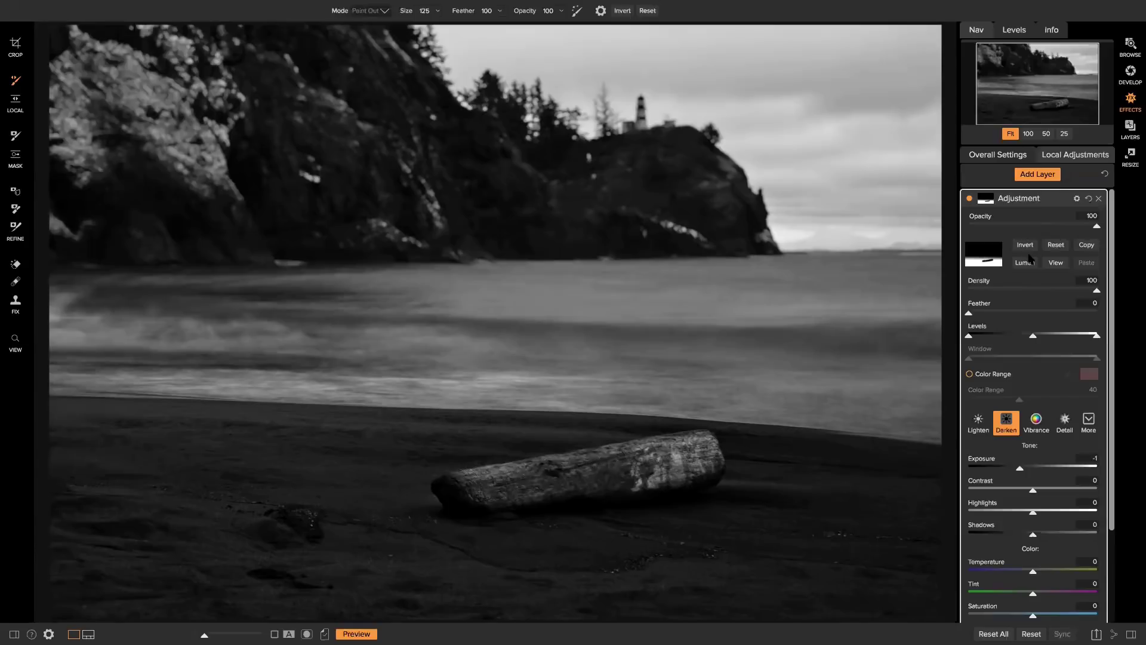
Rename the Darken adjustment layer to a name beginning with "Sand and"
double_click(1021, 200)
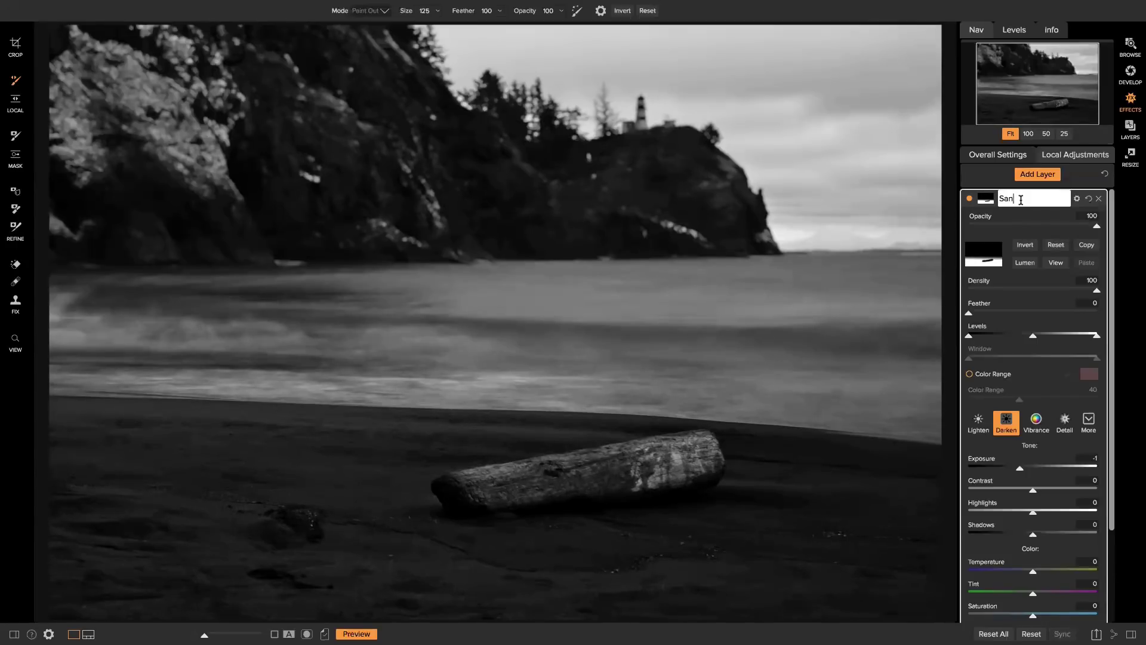
key(Return)
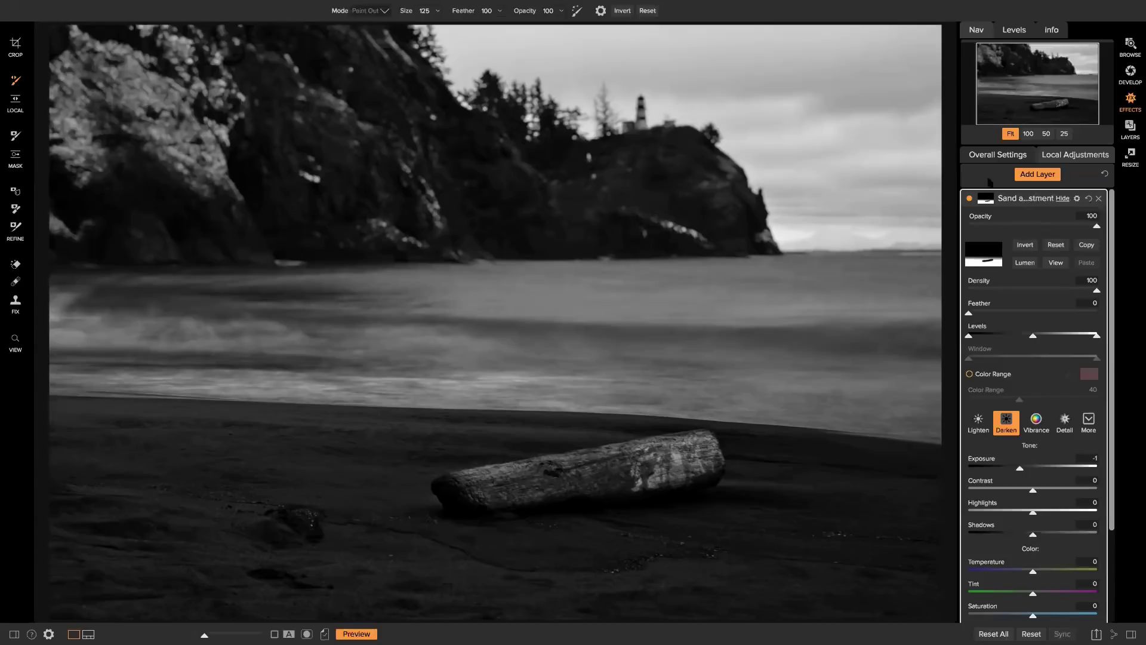
Add a second local adjustment layer and name it Cliffs-Adjustment
click(1054, 178)
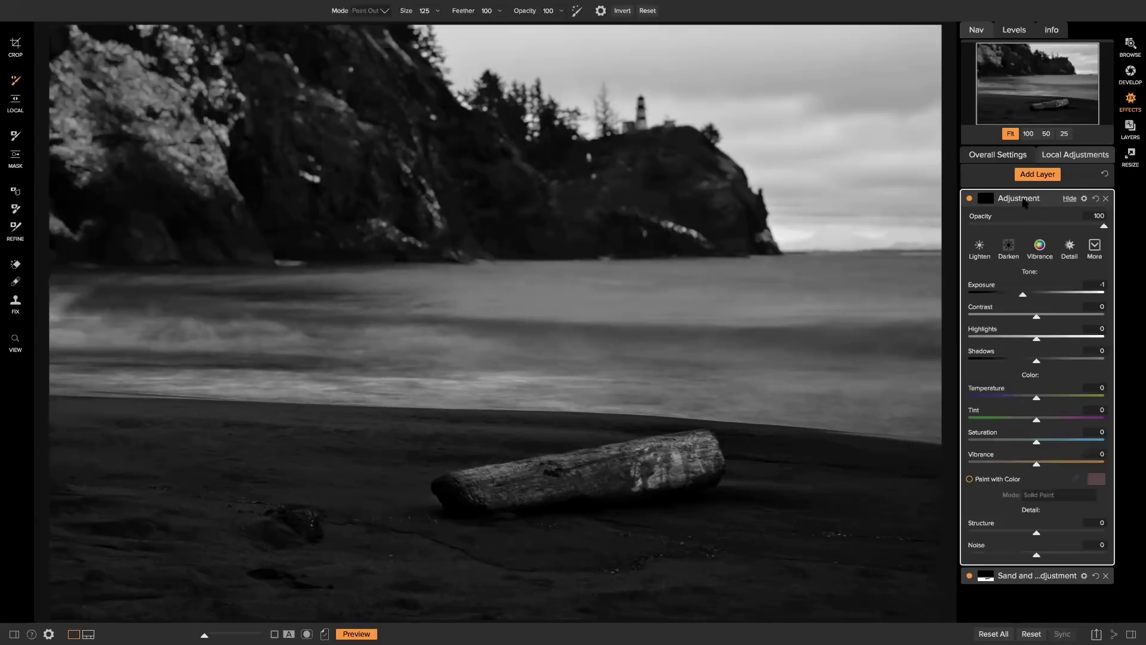
double_click(1024, 198)
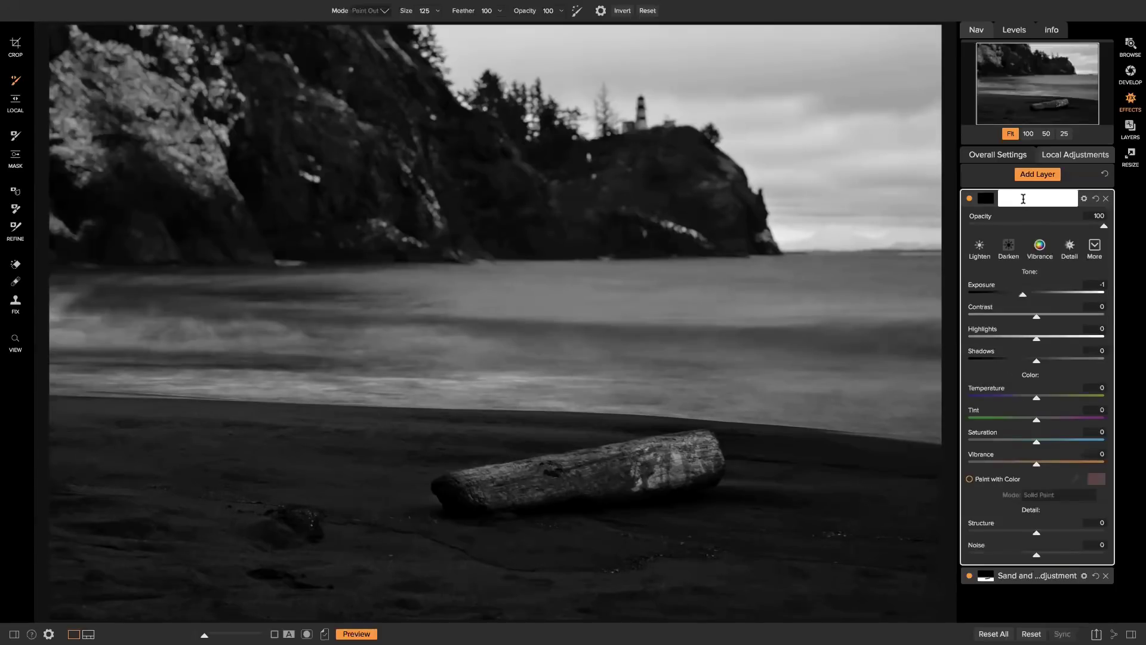
text(Cliffs-Adjustment)
key(Return)
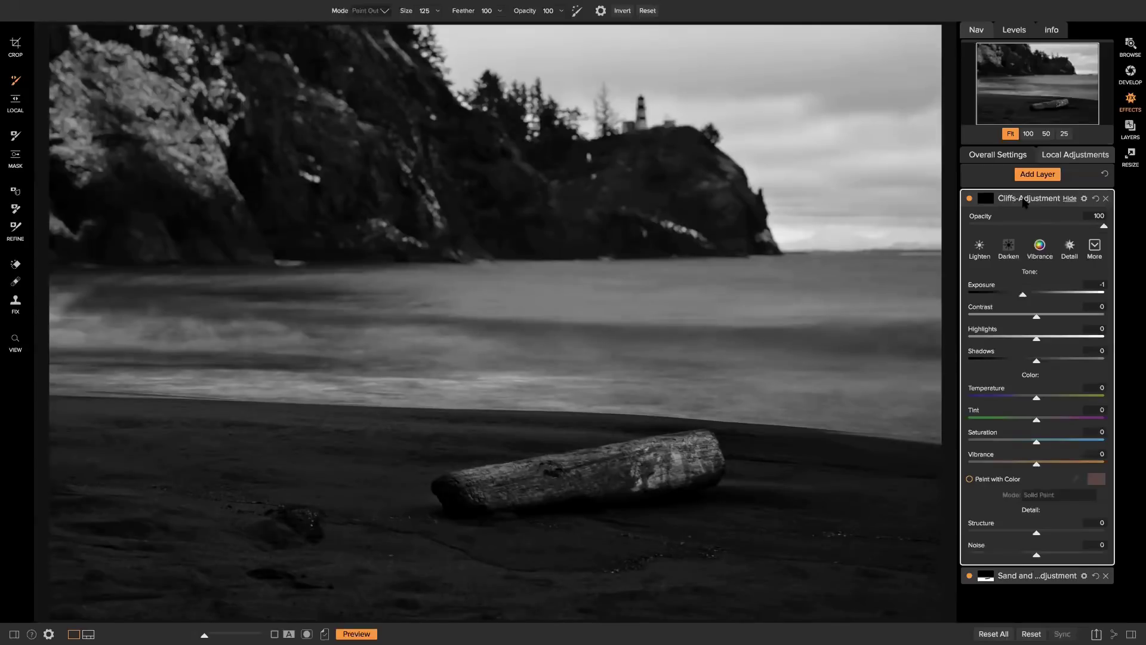
Set Cliffs-Adjustment to Lighten with Shadows at 25 and paint it over the cliffs with a large brush in Paint In mode
click(983, 252)
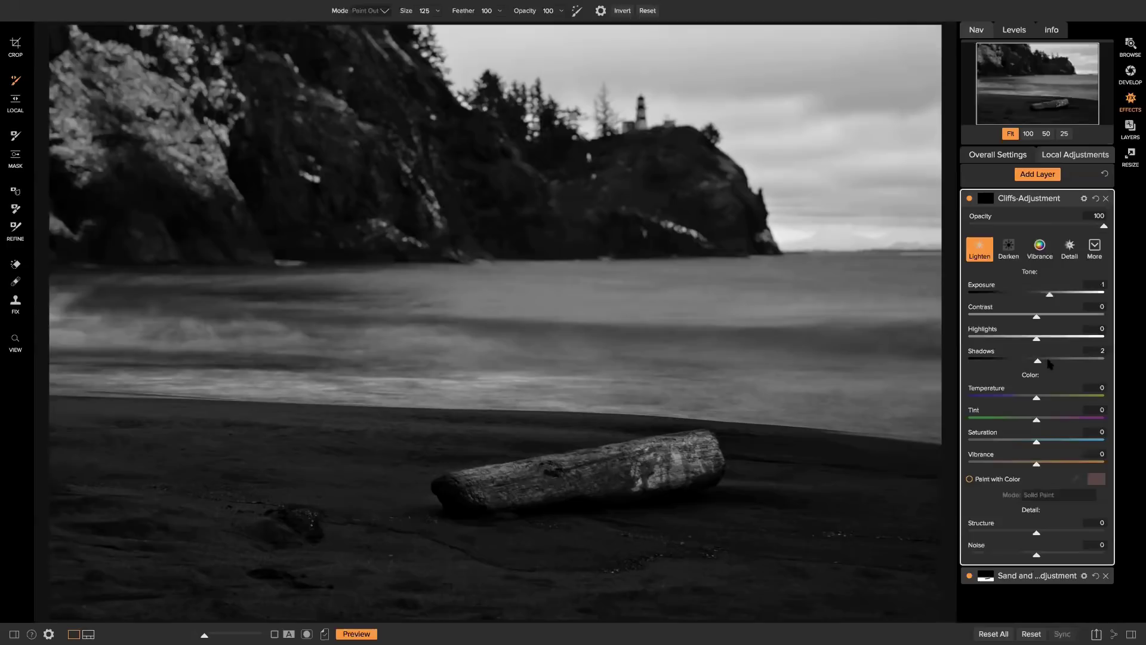
drag(1049, 362, 1054, 361)
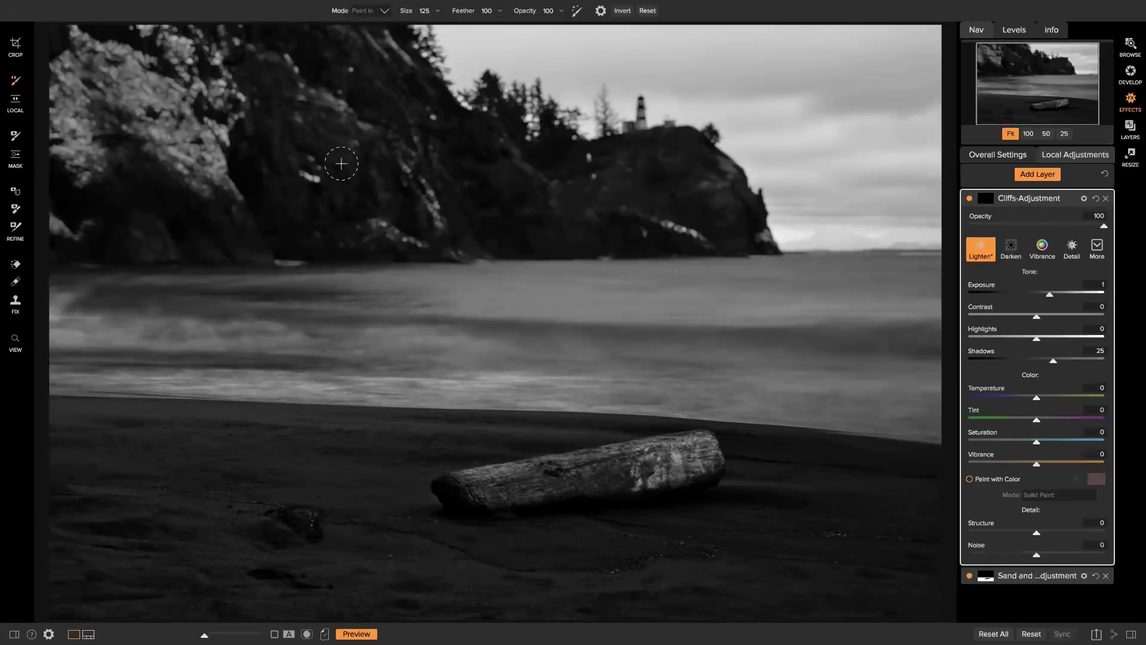
key(bracketright)
key(bracketright)
key(bracketright)
key(bracketright)
key(bracketright)
key(bracketright)
key(bracketright)
key(bracketright)
key(bracketright)
key(bracketright)
key(bracketright)
key(bracketright)
key(bracketright)
key(bracketright)
key(bracketright)
mouse_move(324, 158)
mouse_down()
mouse_move(128, 165)
mouse_move(93, 110)
mouse_move(114, 64)
mouse_move(144, 57)
mouse_move(379, 132)
mouse_move(417, 169)
mouse_move(540, 179)
mouse_move(464, 152)
mouse_move(667, 170)
mouse_move(709, 178)
mouse_move(723, 205)
mouse_move(566, 219)
mouse_move(116, 209)
mouse_move(18, 217)
mouse_move(645, 208)
mouse_move(672, 217)
mouse_move(461, 184)
mouse_move(356, 136)
mouse_move(384, 53)
mouse_move(413, 108)
mouse_move(333, 38)
mouse_move(245, 16)
mouse_move(61, 23)
mouse_move(49, 48)
mouse_move(82, 175)
mouse_move(151, 225)
mouse_move(657, 189)
mouse_up()
Paint the lightening over the headland below the lighthouse with a smaller brush, and reduce the brush size to 175
key(bracketleft)
key(bracketleft)
key(bracketleft)
key(bracketleft)
key(bracketleft)
key(bracketleft)
key(bracketleft)
key(bracketleft)
key(bracketleft)
key(bracketleft)
key(bracketleft)
key(bracketleft)
mouse_move(781, 198)
mouse_down()
mouse_move(736, 224)
mouse_move(751, 235)
mouse_move(607, 238)
mouse_move(643, 235)
mouse_up()
key(bracketleft)
key(bracketleft)
key(bracketleft)
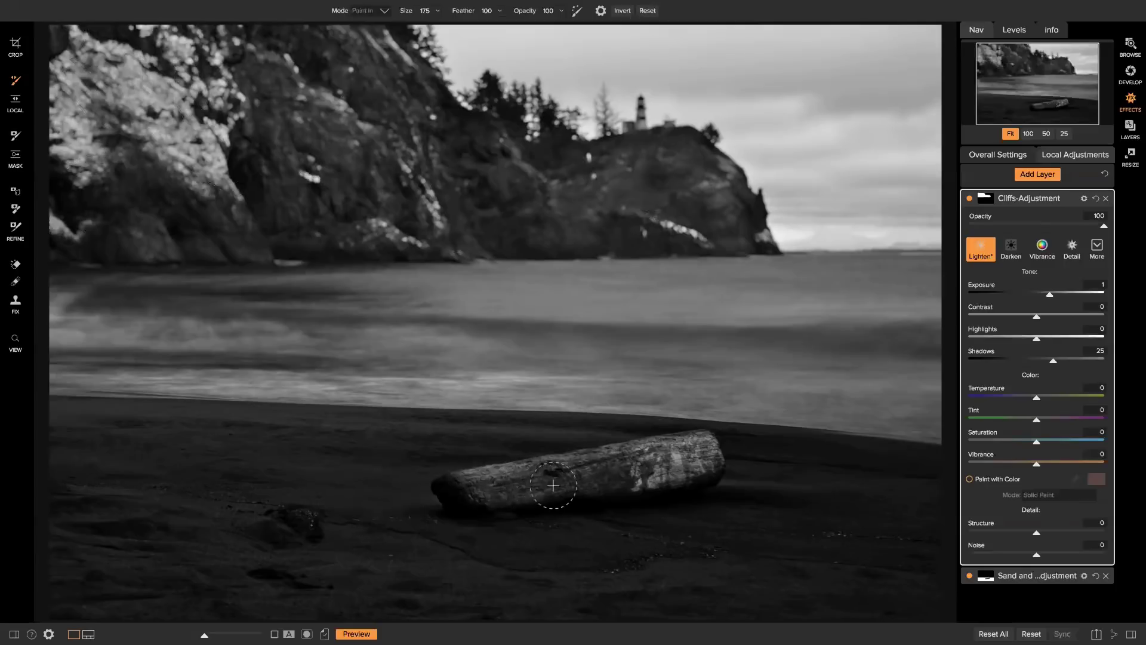
click(1015, 155)
click(1034, 195)
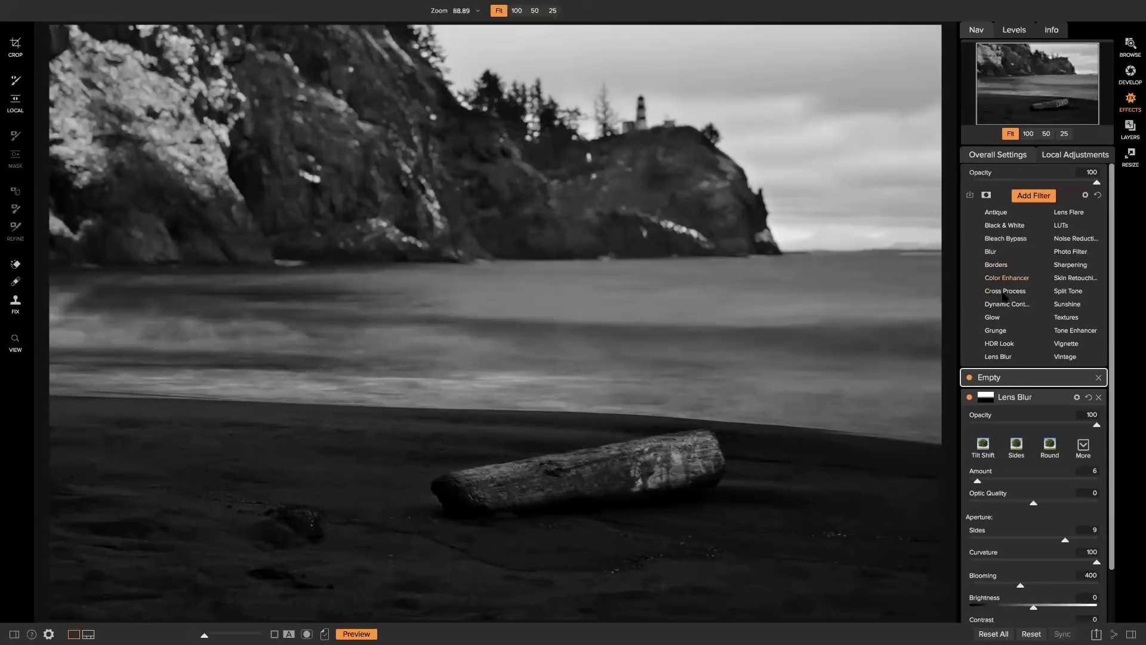
click(1066, 155)
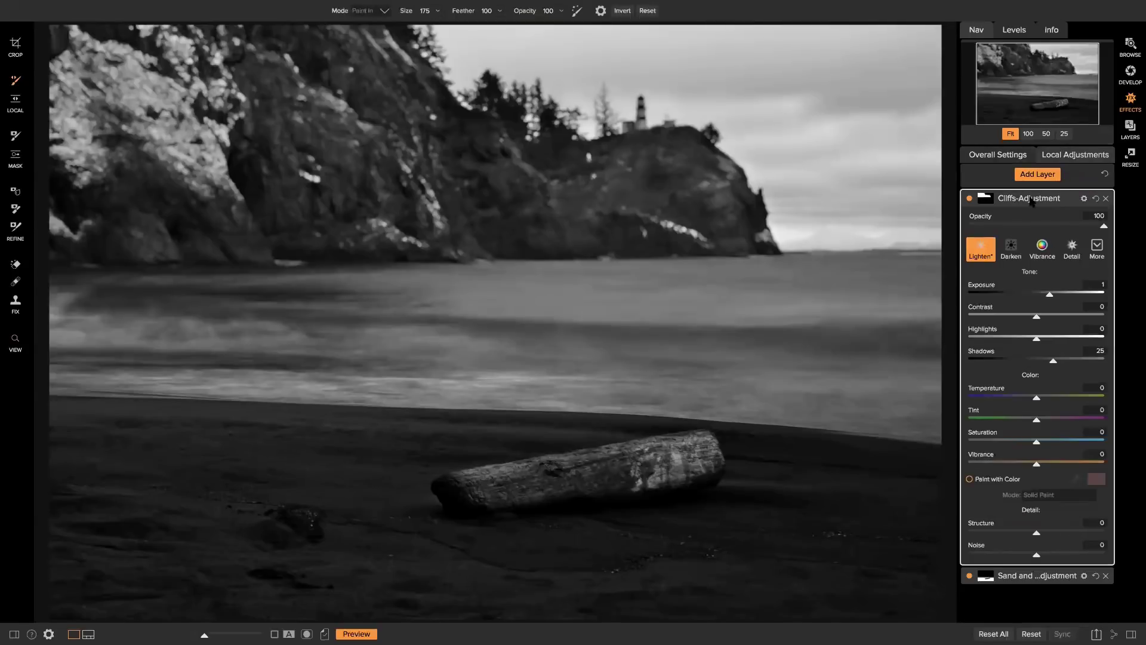
Add a local adjustment layer with the Detail preset, paint it over the driftwood log, and give it a name beginning with "Log Detail"
click(1042, 175)
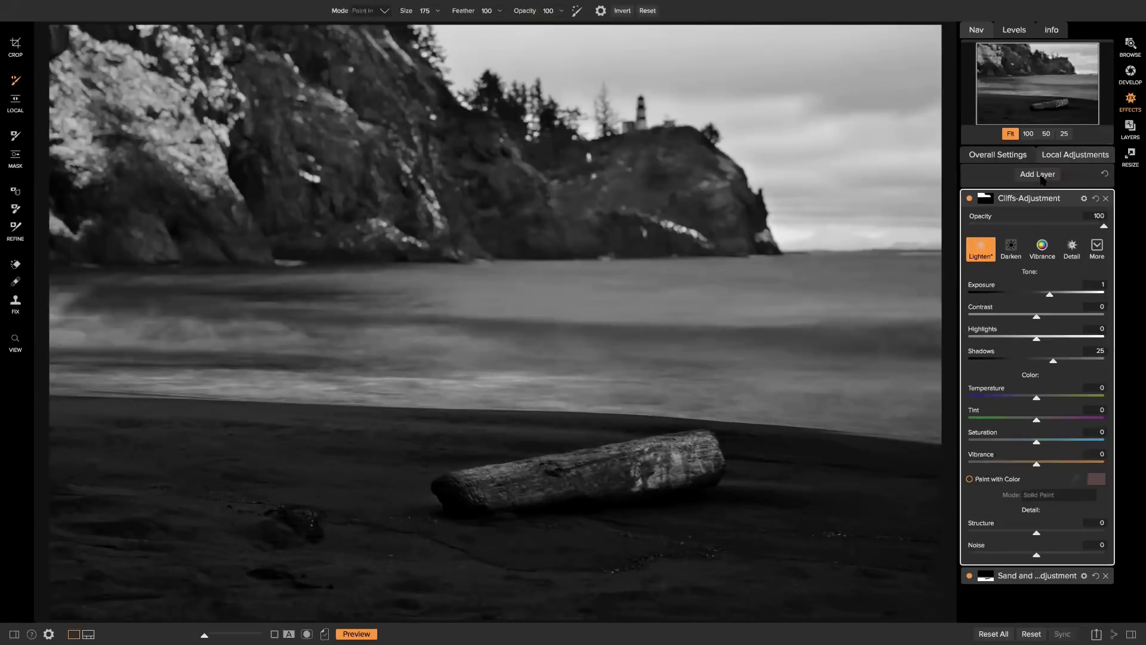
click(1071, 250)
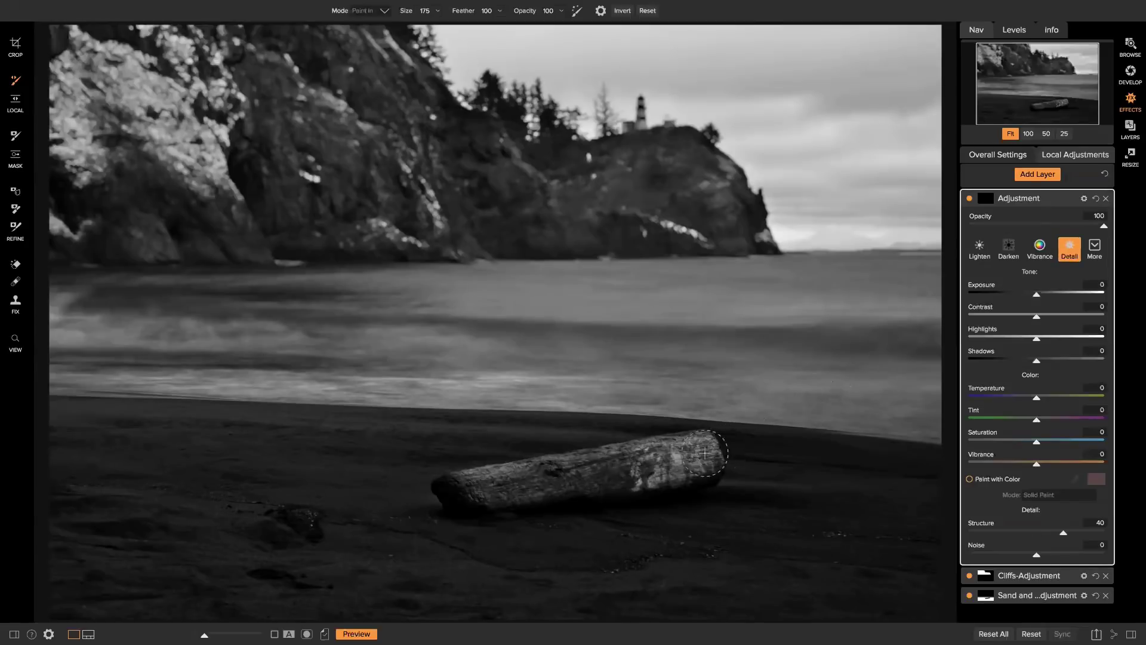
mouse_move(638, 461)
mouse_down()
mouse_move(583, 467)
mouse_move(511, 499)
mouse_move(481, 487)
mouse_move(584, 484)
mouse_move(708, 461)
mouse_move(710, 476)
mouse_up()
double_click(1029, 198)
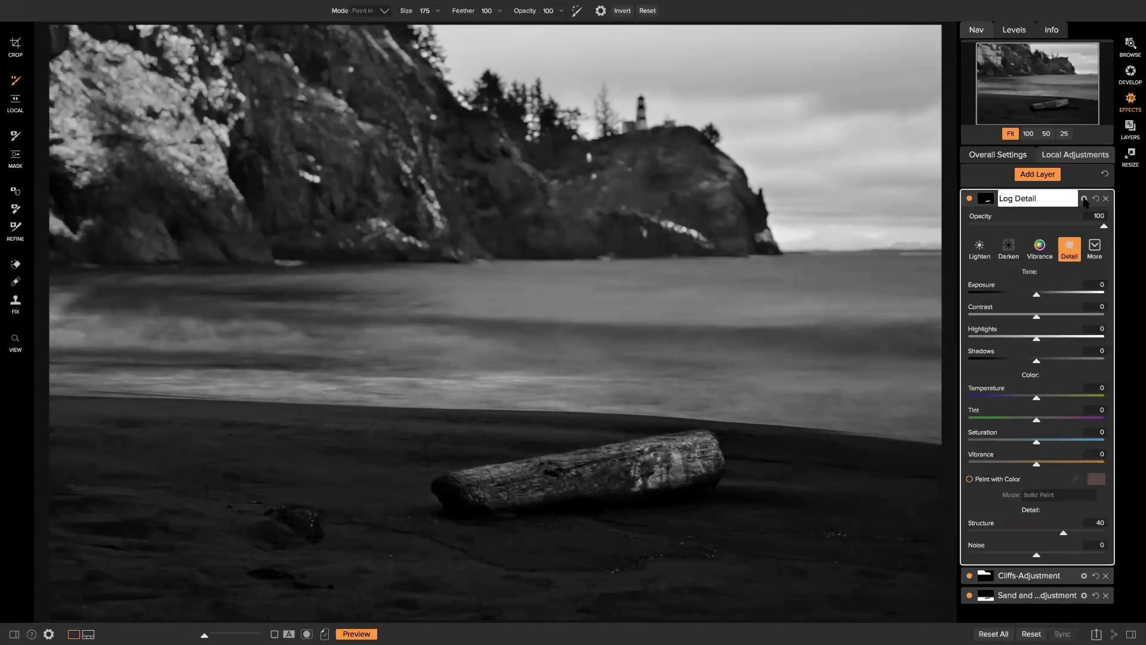
key(Return)
Compare the effect of each local adjustment layer by switching its visibility off and back on
click(1069, 198)
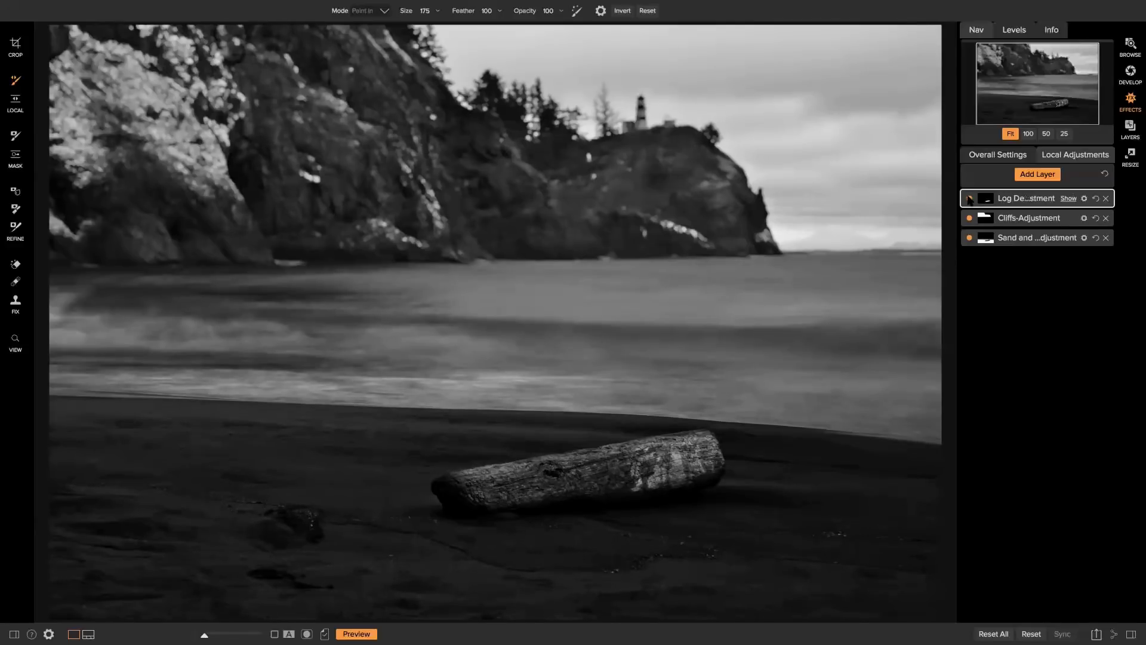
click(970, 218)
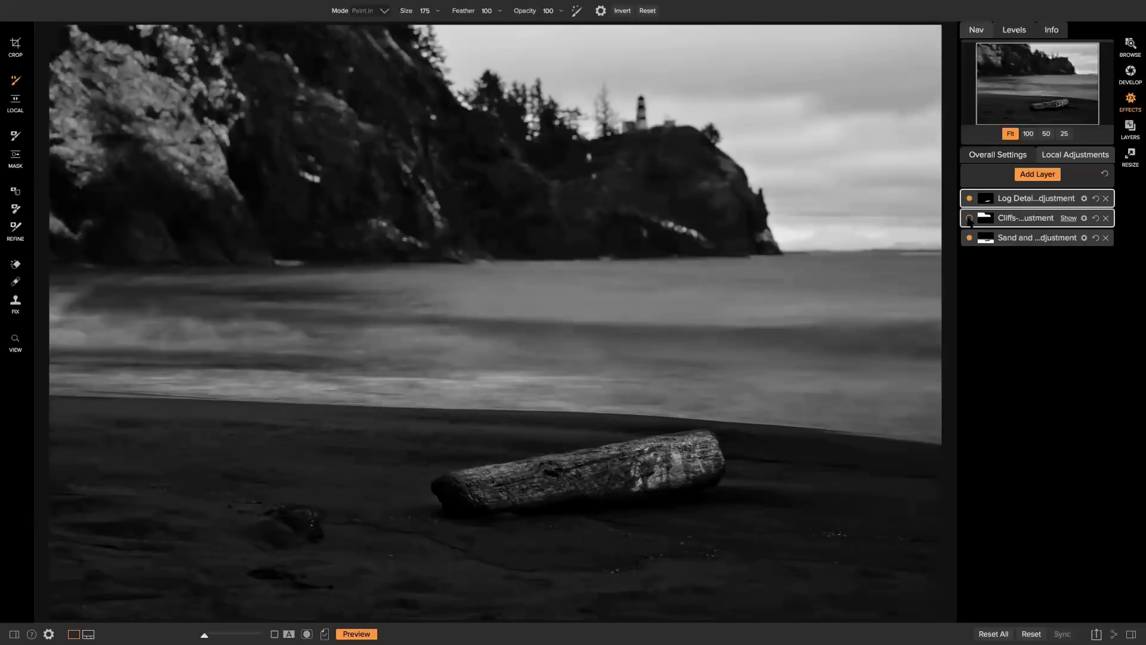
click(969, 218)
click(969, 238)
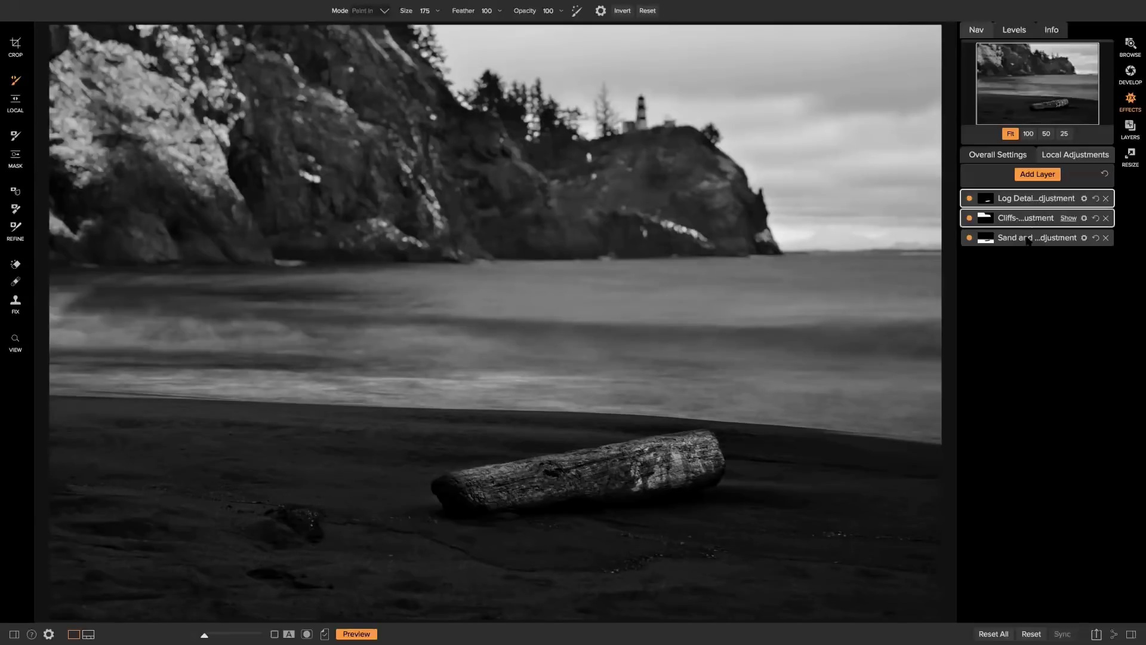
Add another local adjustment layer above the Log Detail layer and collapse its settings
click(1068, 199)
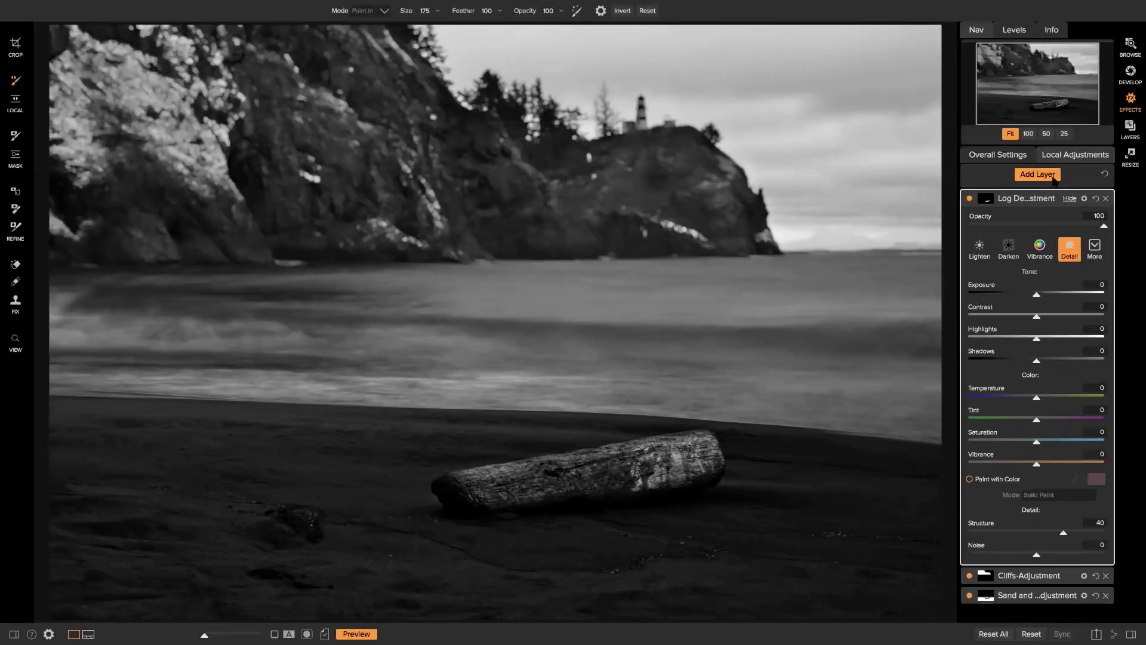
click(1054, 178)
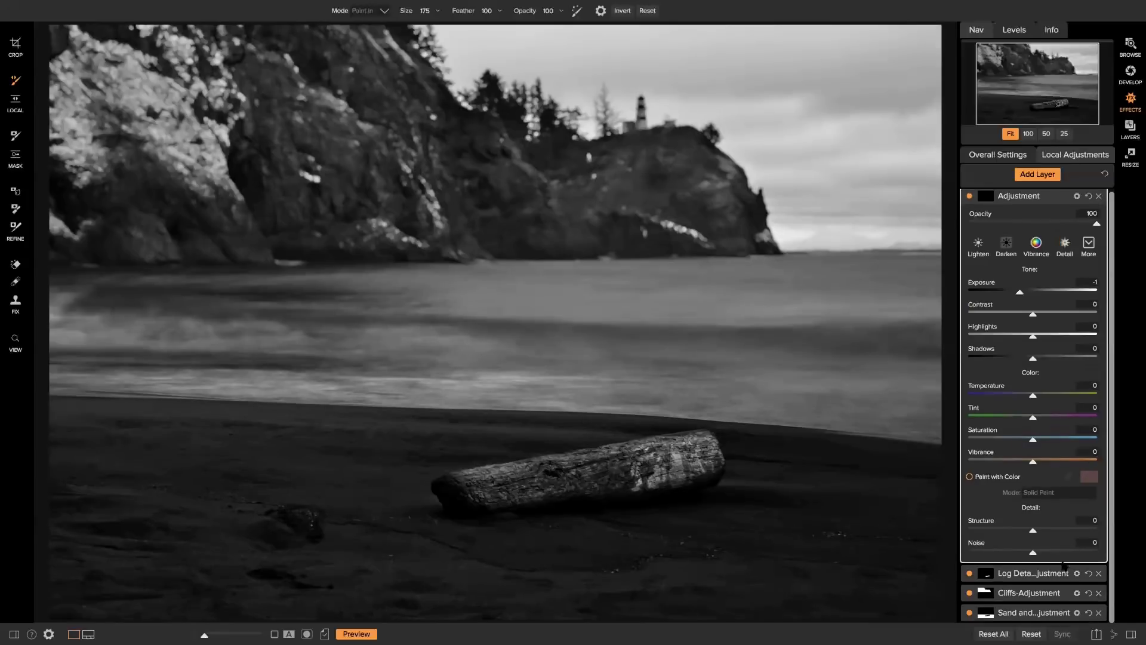
click(1062, 200)
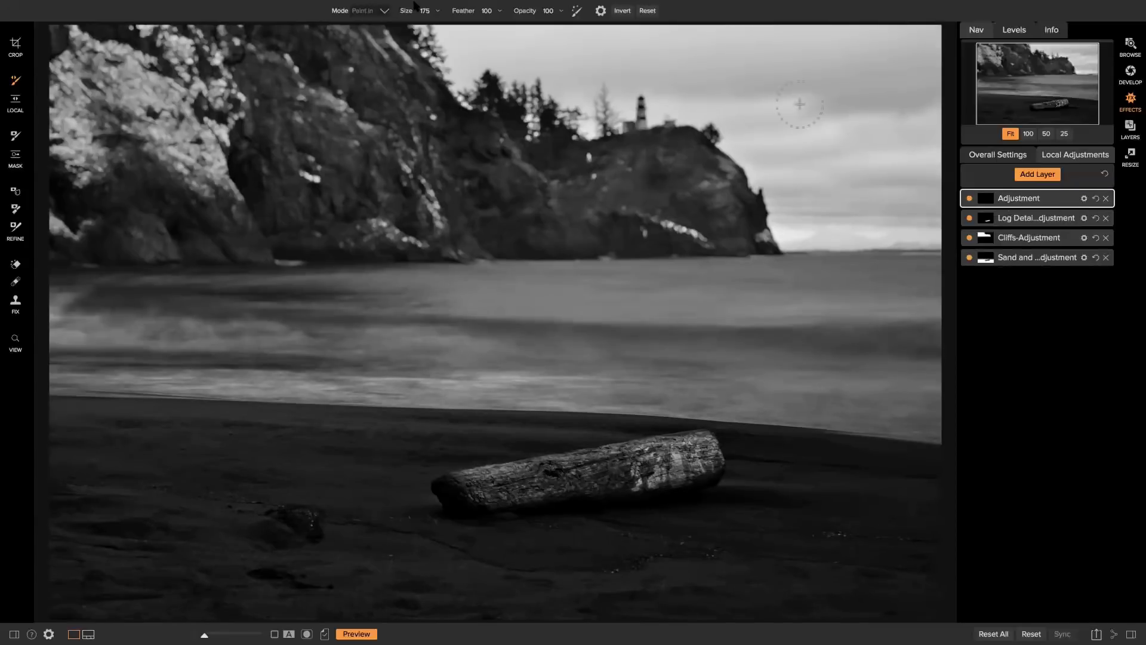
Turn off Solo Mode and expand the newest adjustment layer together with the Log Detail layer
click(298, 6)
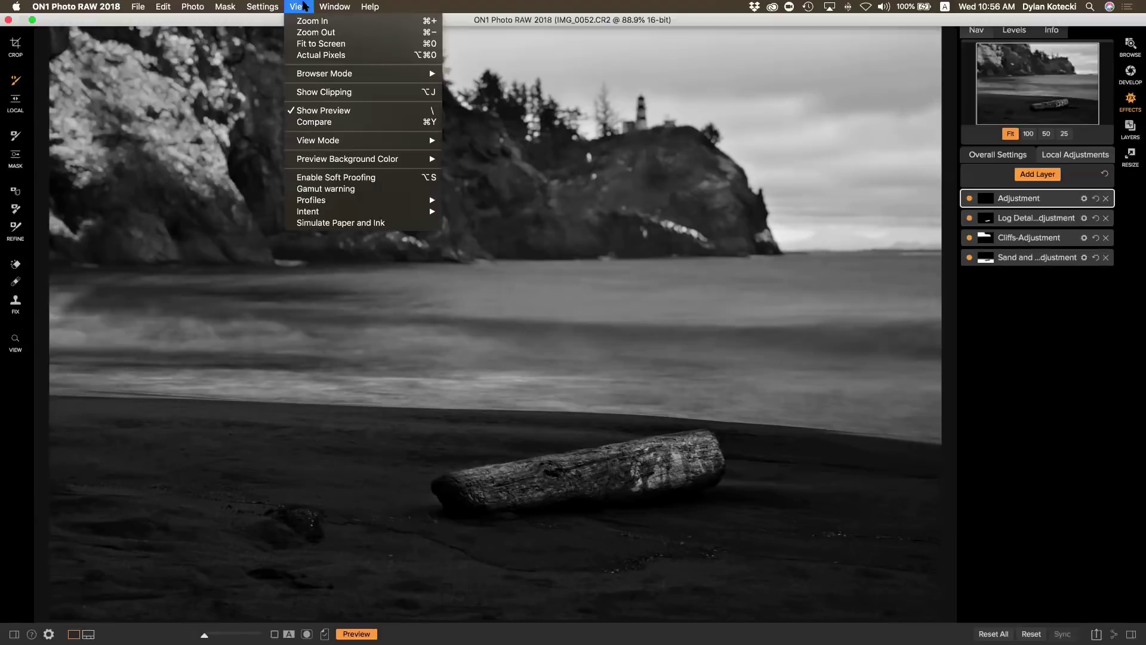
mouse_move(333, 7)
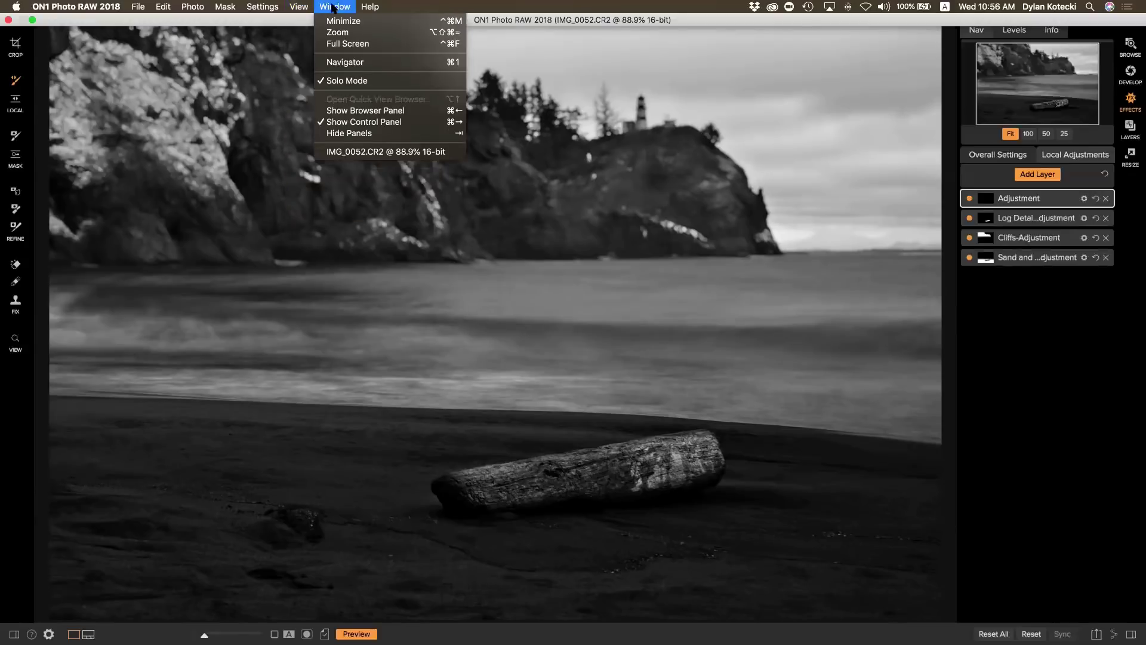
click(352, 82)
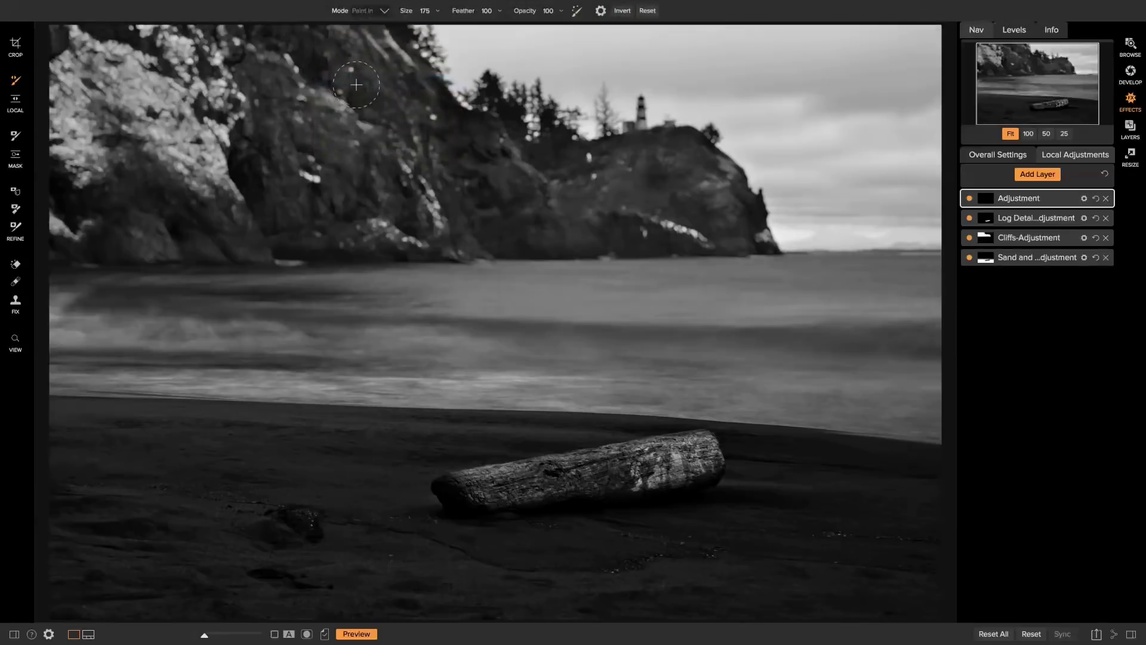
click(1069, 198)
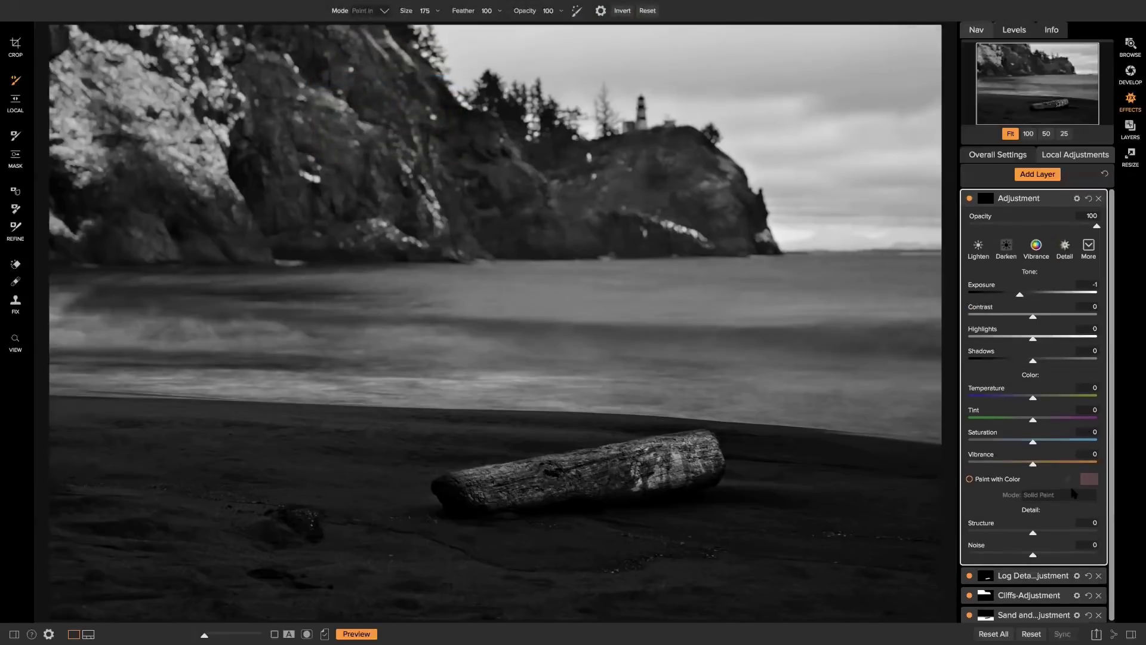
click(1054, 573)
scroll(1082, 526, down, 5)
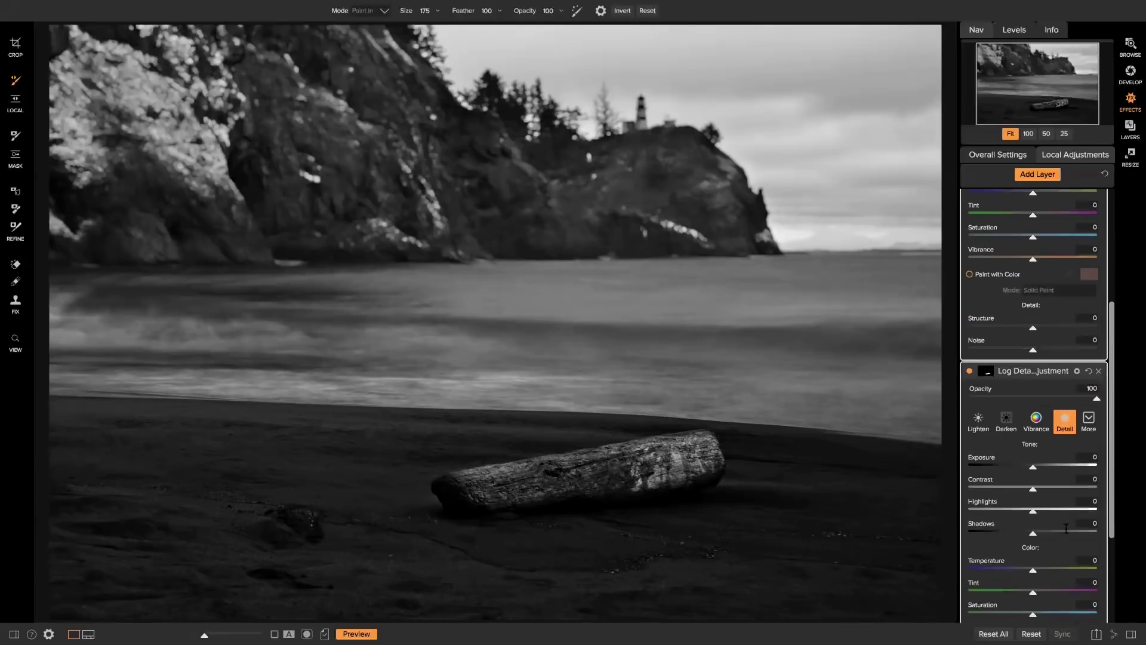
scroll(1039, 418, up, 5)
Turn Solo Mode back on and check its setting
mouse_move(277, 6)
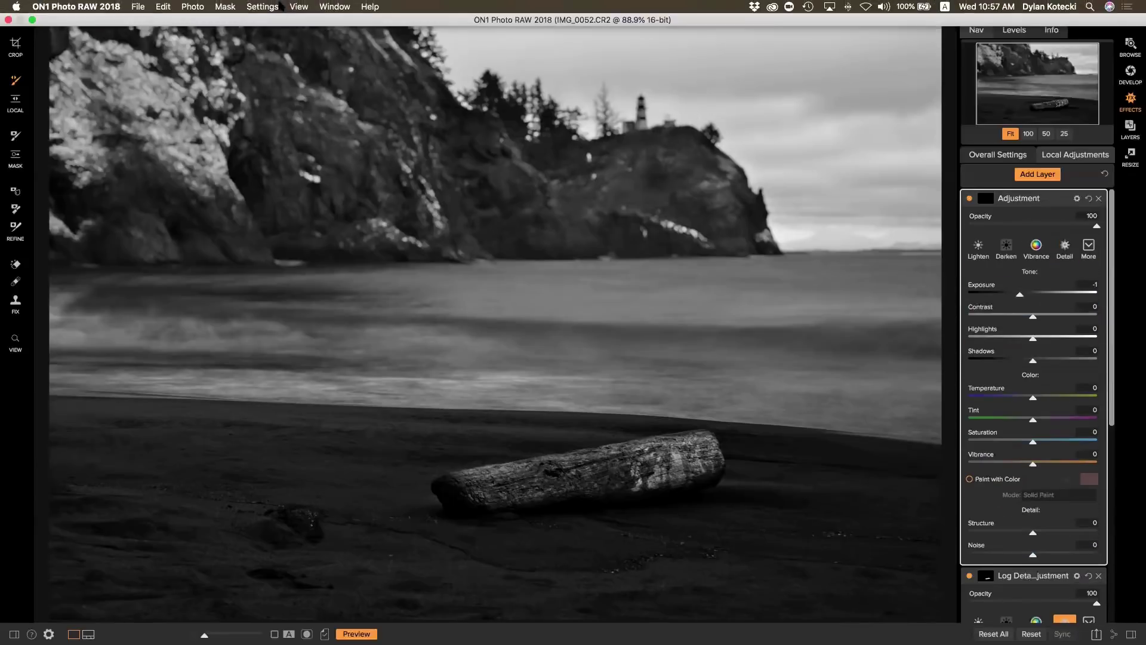
click(334, 7)
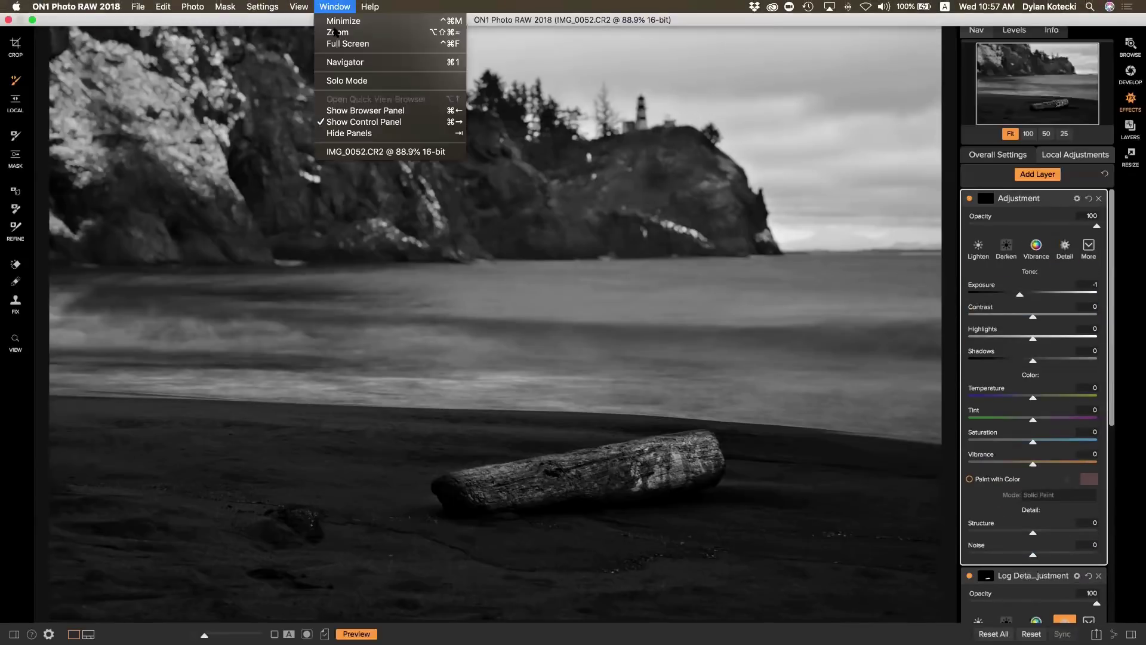
click(348, 80)
scroll(1060, 540, down, 1)
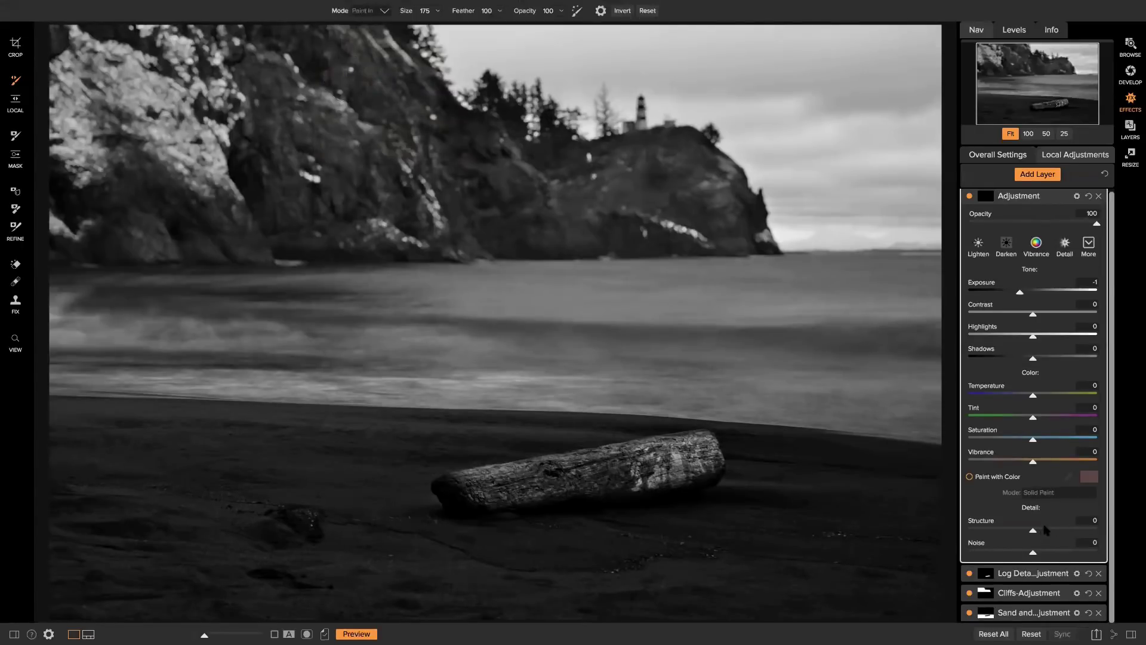
mouse_move(1044, 577)
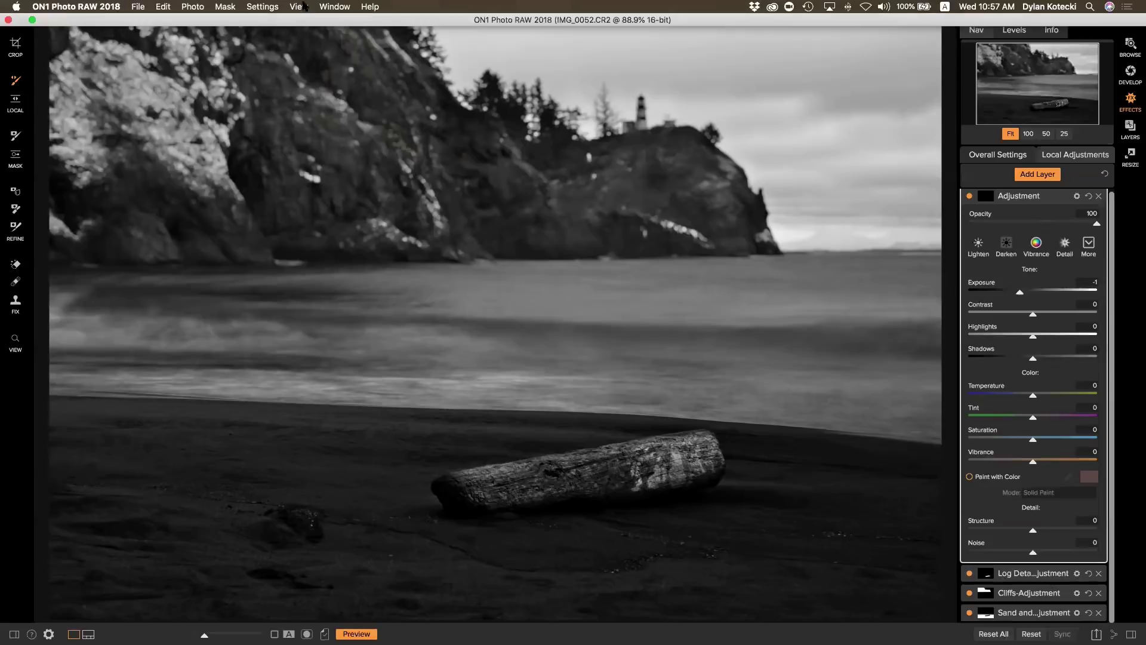
click(319, 7)
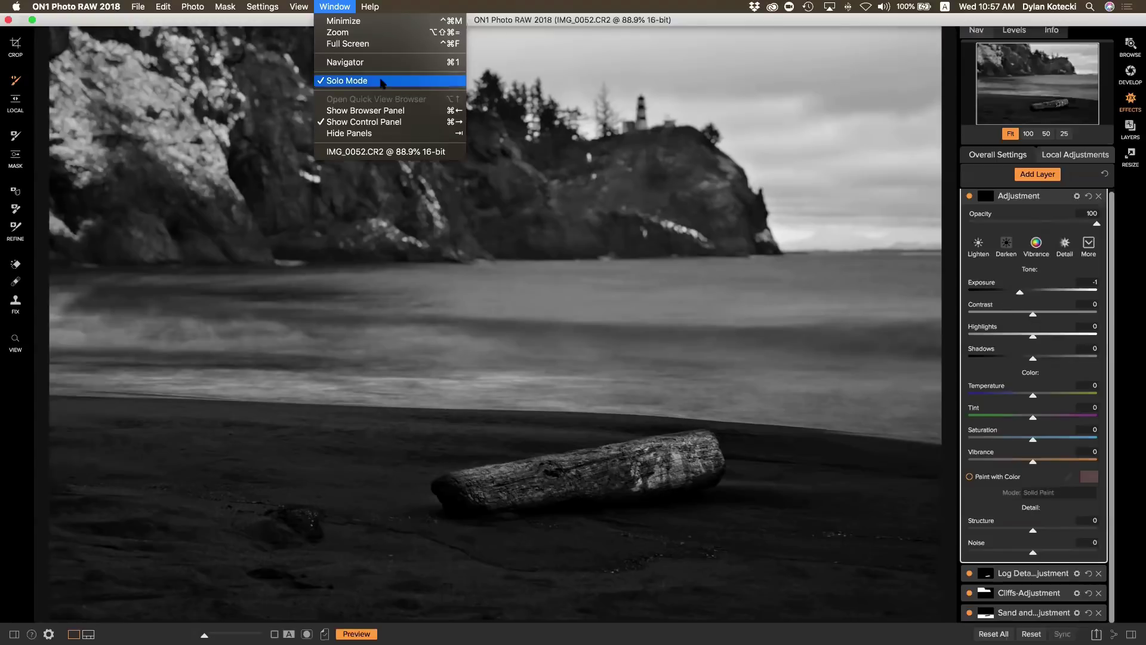
click(425, 12)
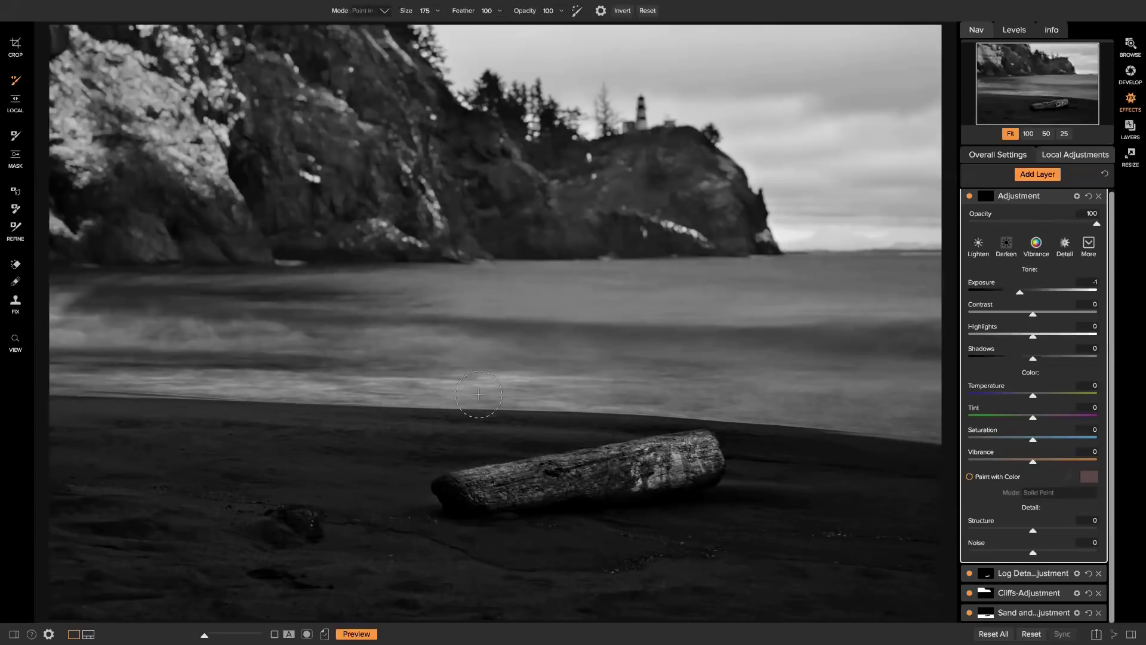
scroll(1070, 320, up, 1)
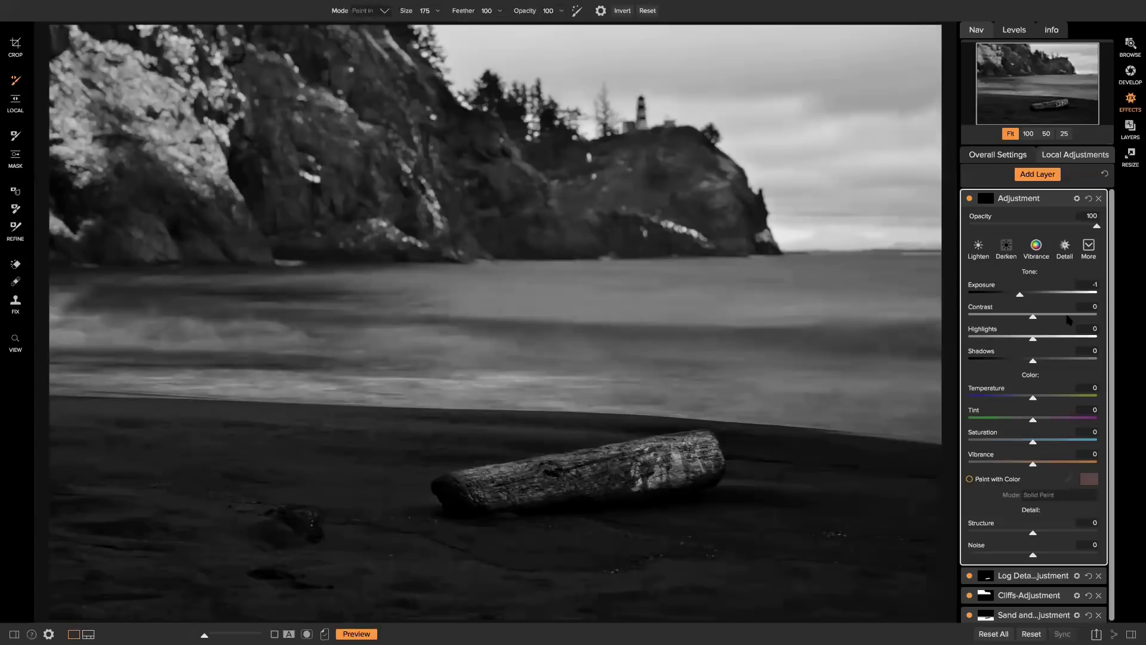
Turn off Solo Mode and add a Tone Enhancer filter in the overall settings
click(1023, 160)
click(1039, 199)
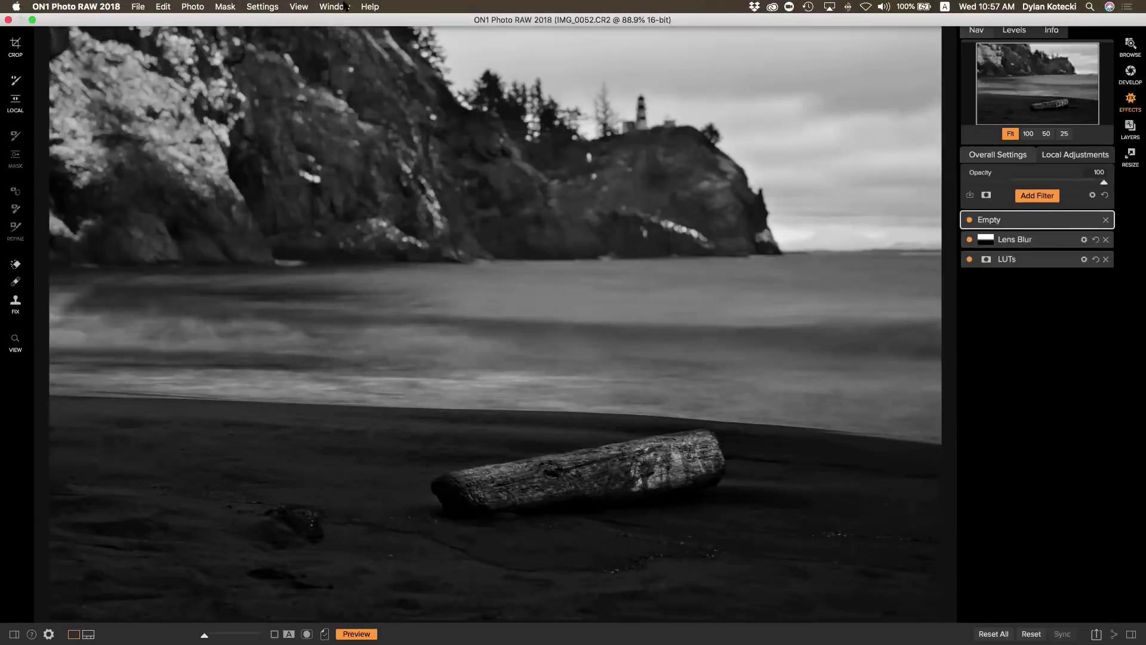
click(347, 6)
click(384, 79)
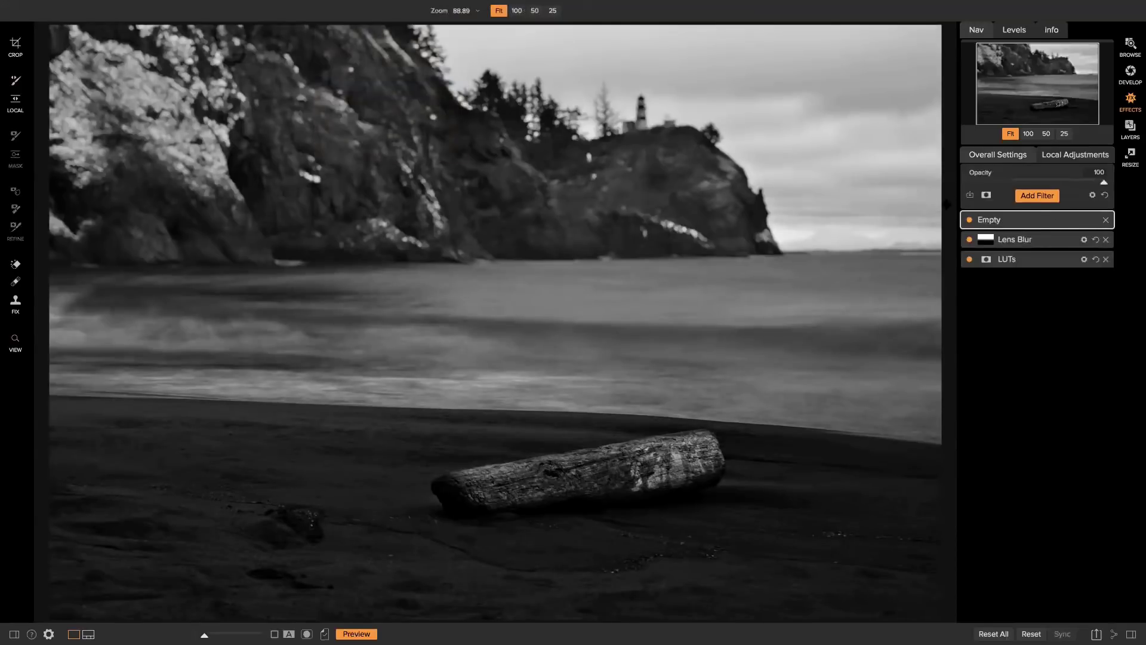
click(1028, 197)
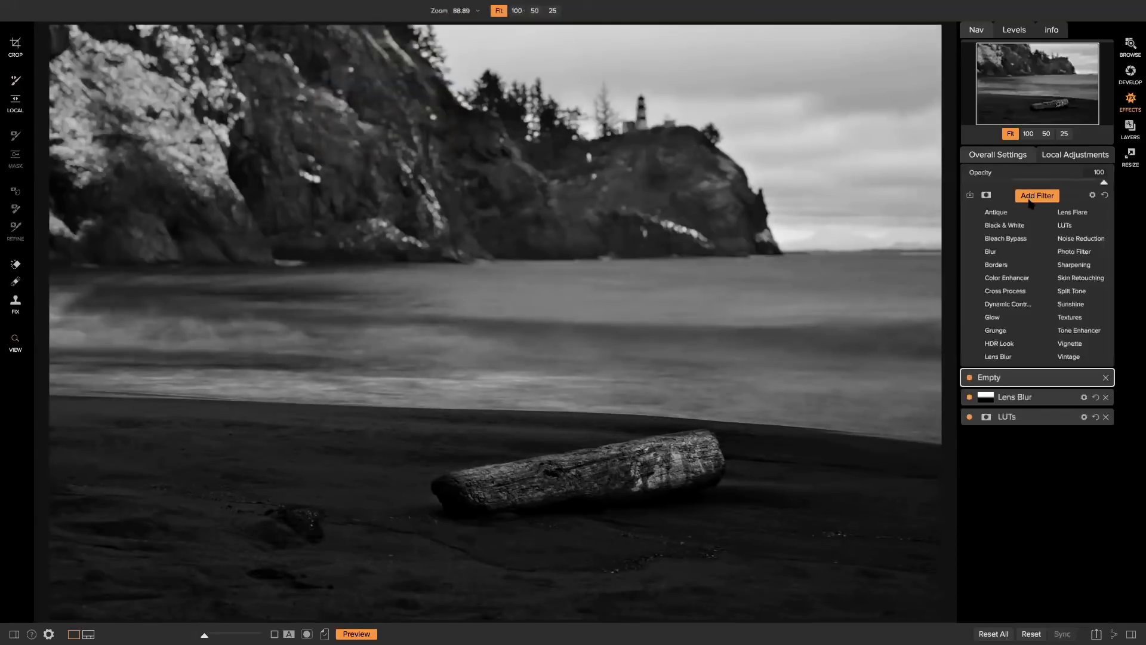
click(1075, 333)
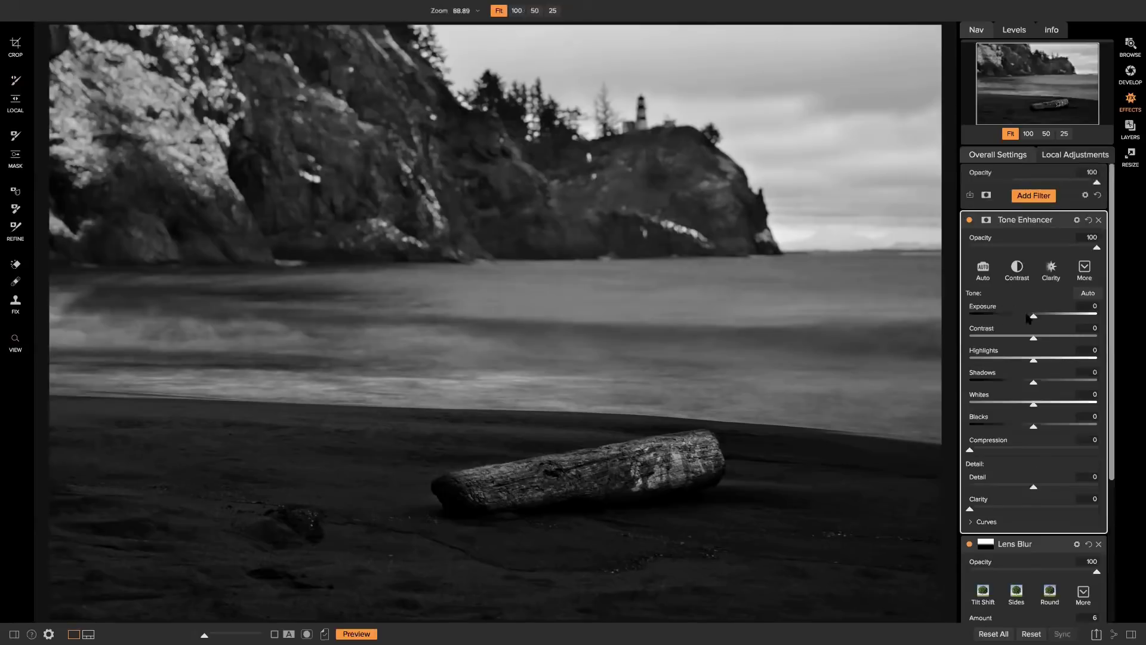
Compare the Tone Enhancer filter's controls with the newest local adjustment layer's controls and mask options
click(1075, 155)
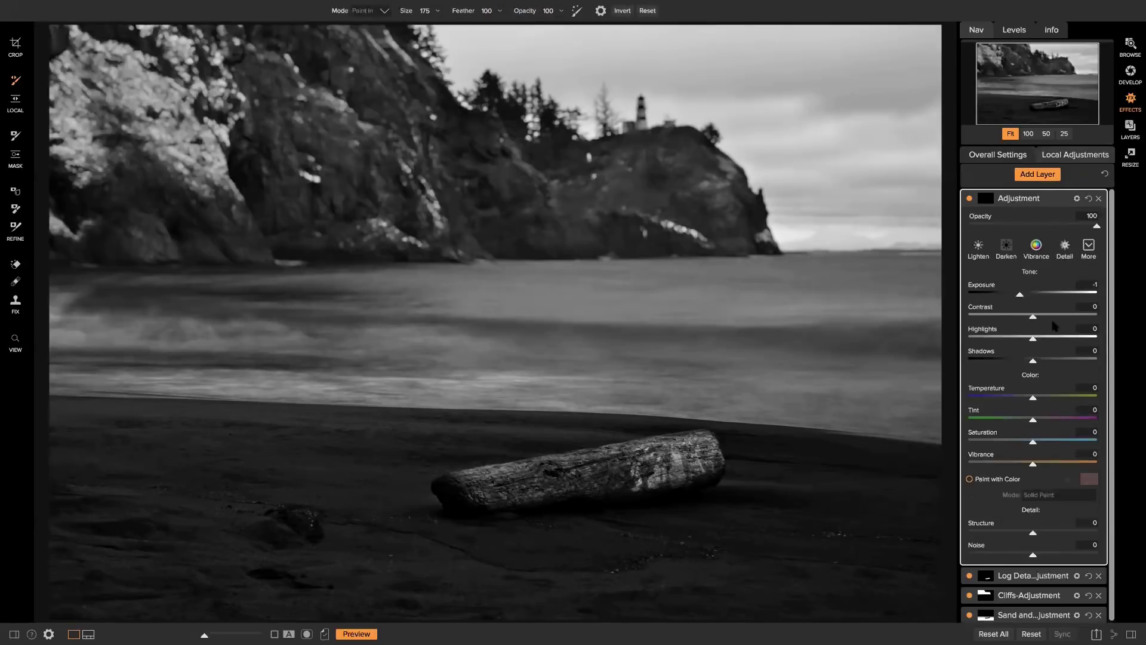
click(1013, 156)
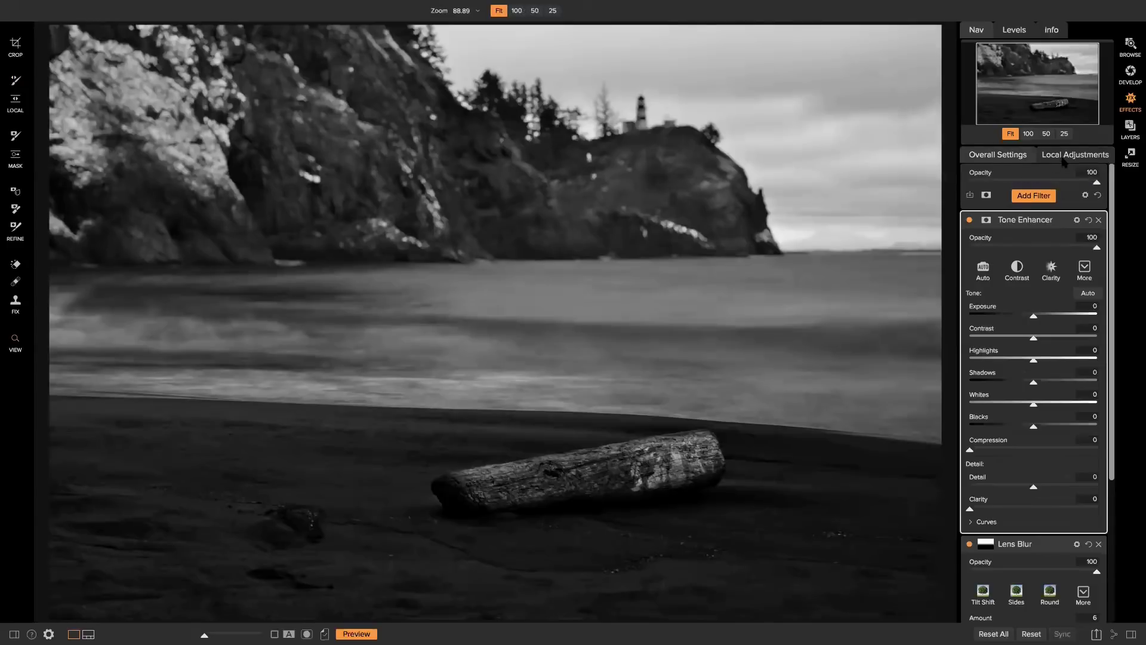
click(1064, 158)
click(996, 156)
scroll(1027, 469, down, 5)
scroll(1053, 292, up, 5)
click(1073, 156)
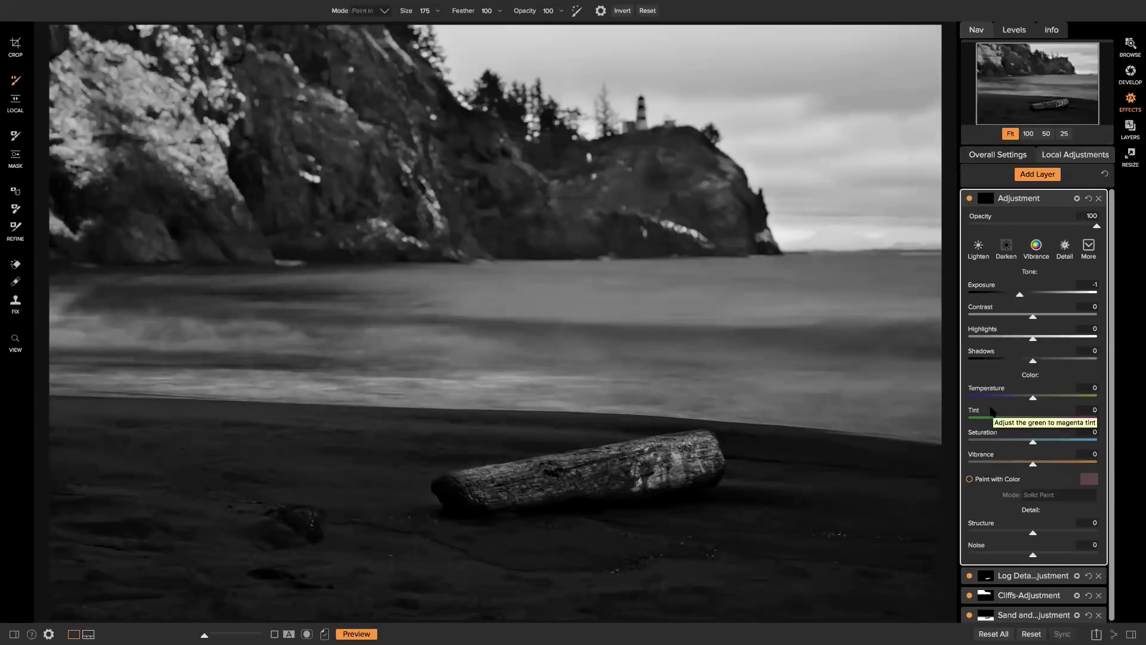
click(1014, 156)
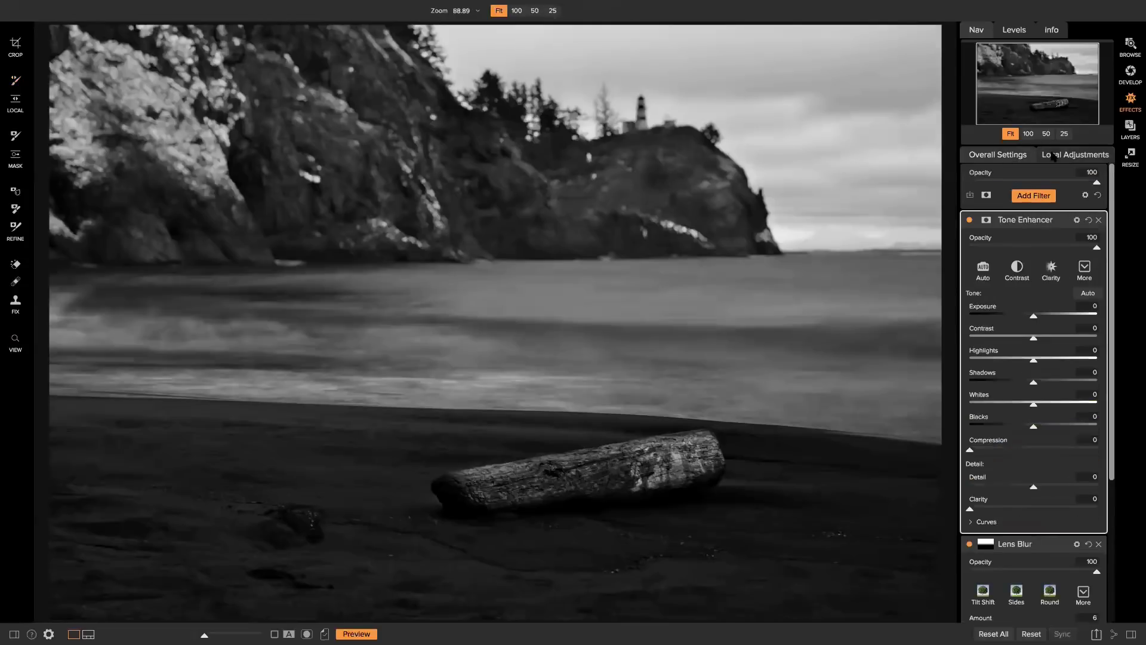
click(1055, 156)
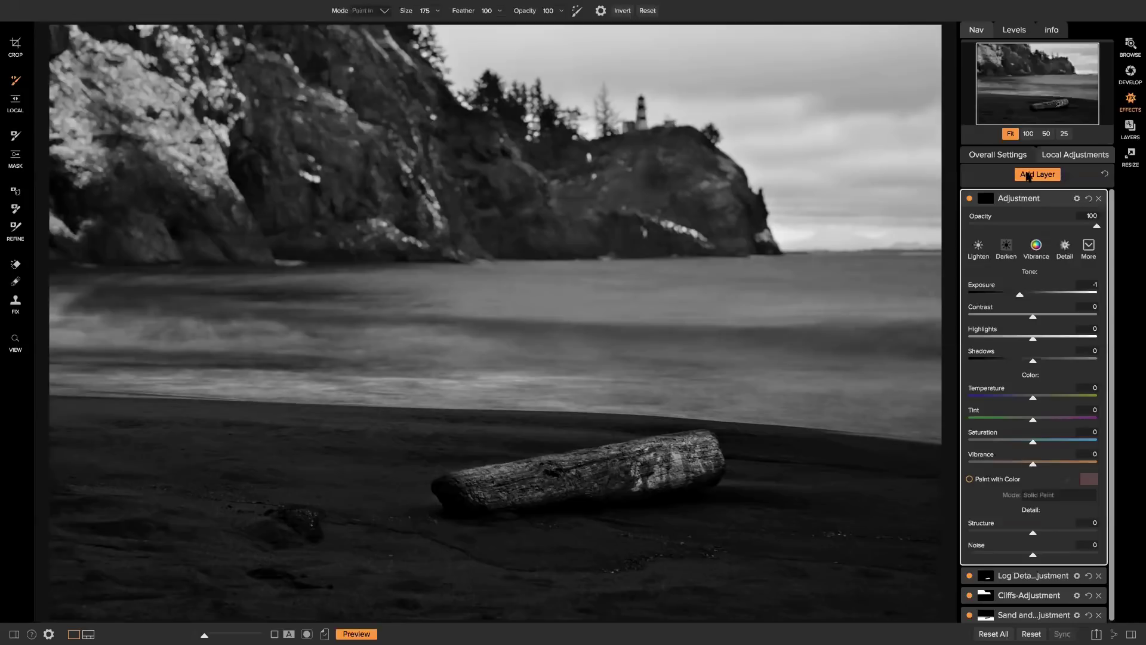
mouse_move(985, 201)
click(985, 199)
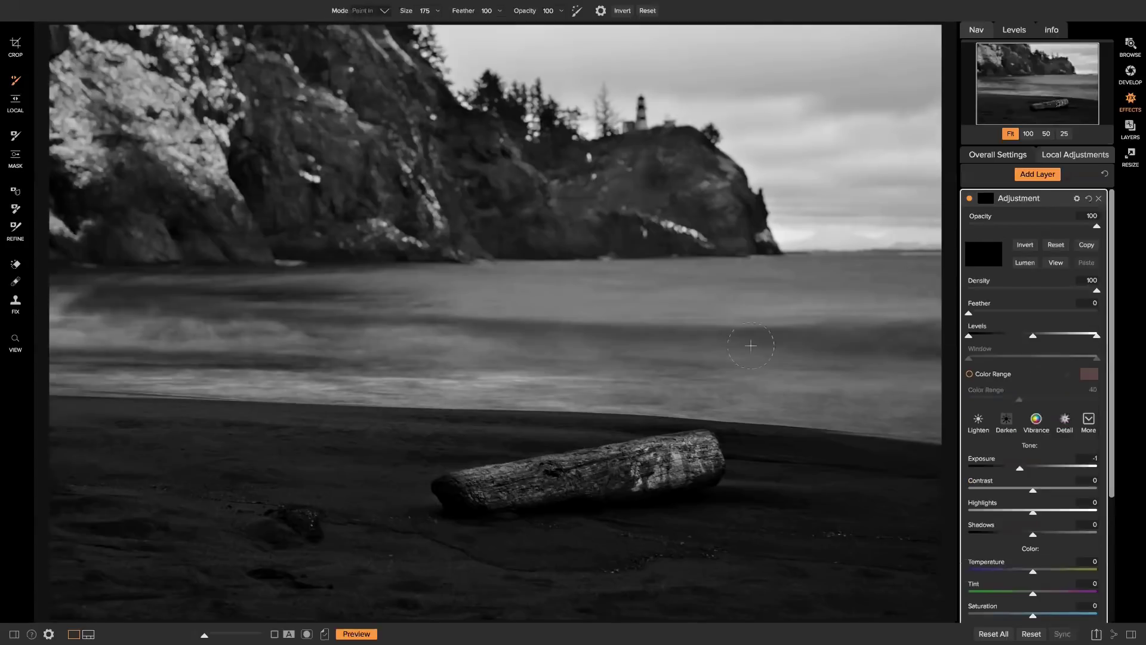
Replace the Tone Enhancer filter in the overall settings with a Dynamic Contrast filter
click(1004, 155)
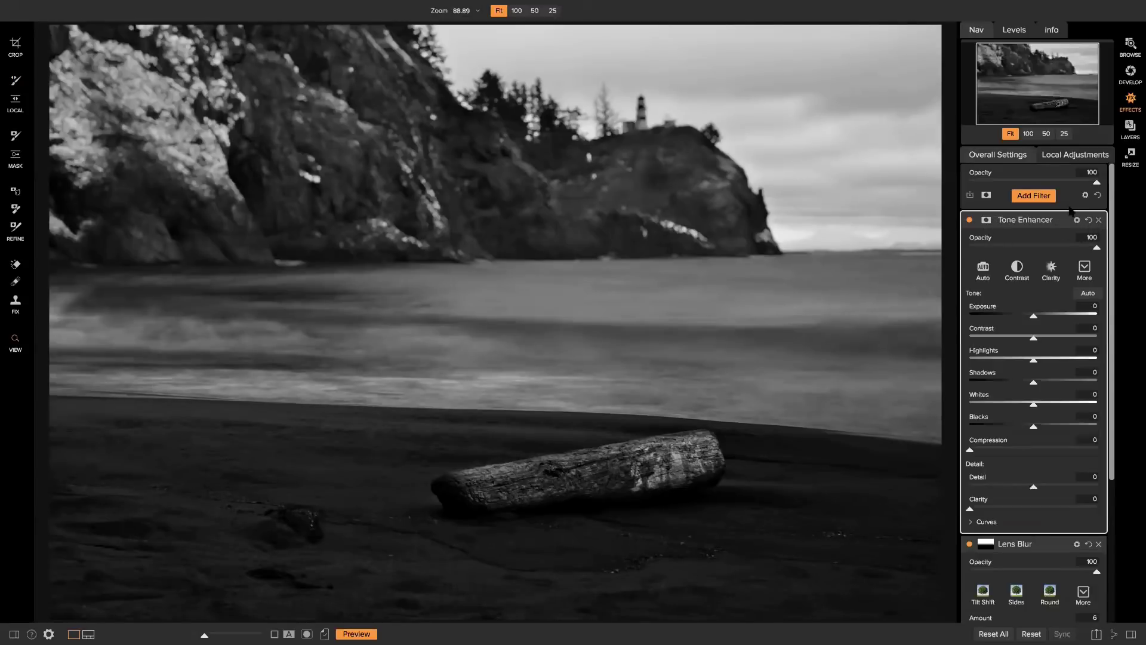
click(1098, 220)
click(1034, 196)
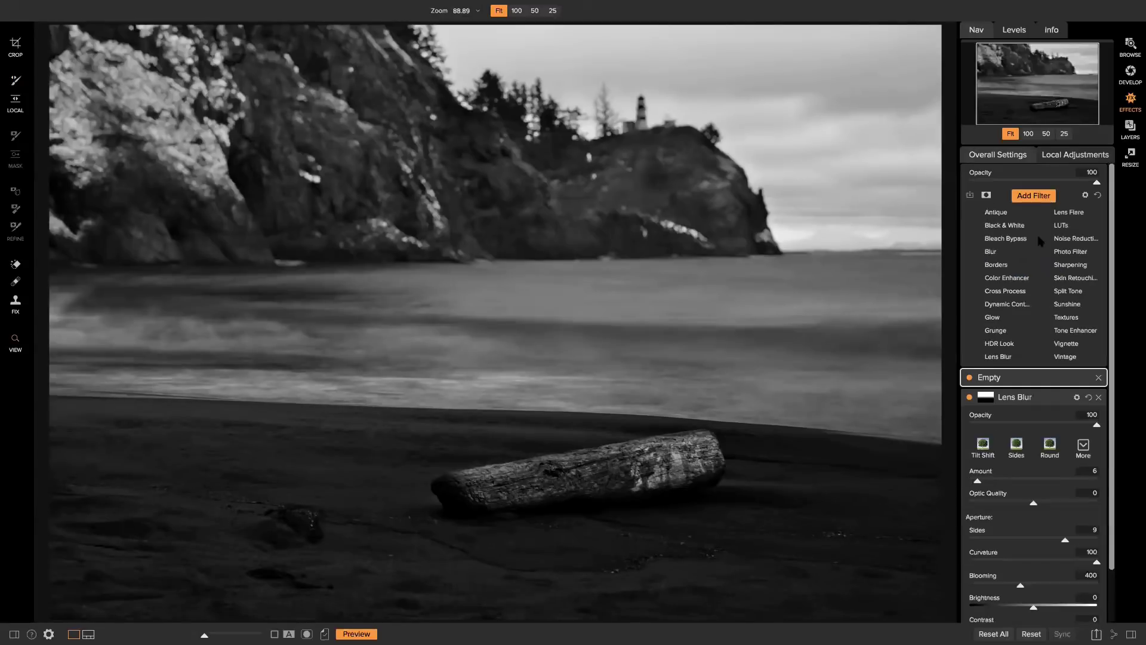
click(1015, 305)
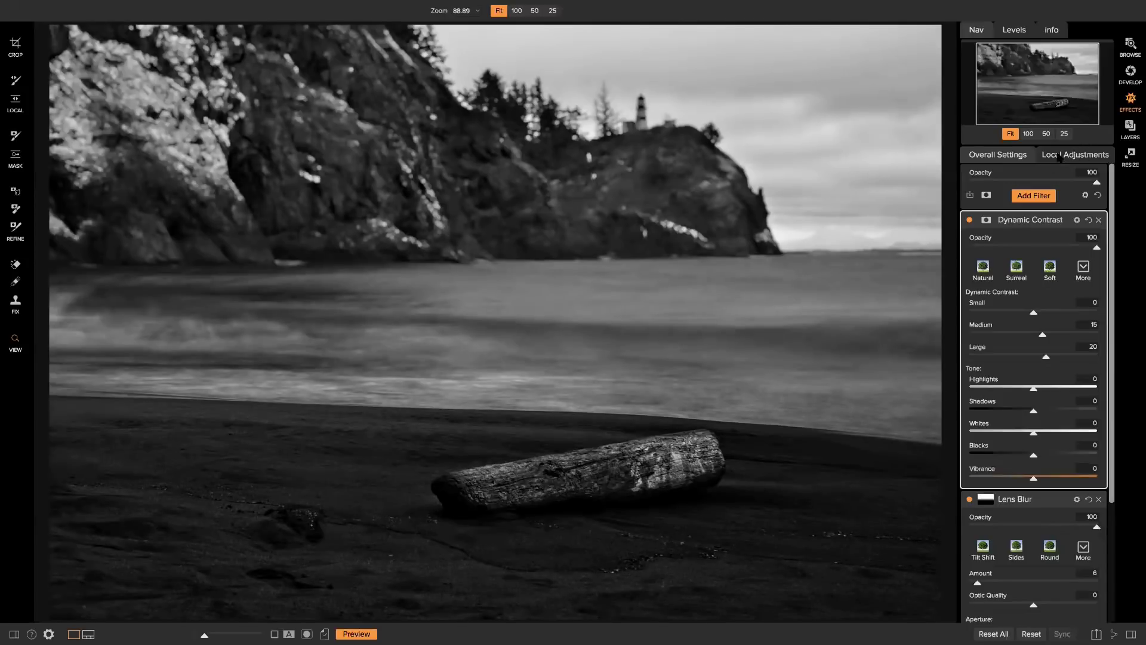
Remove the Dynamic Contrast filter, check the local adjustments briefly and return to the overall settings
click(1098, 220)
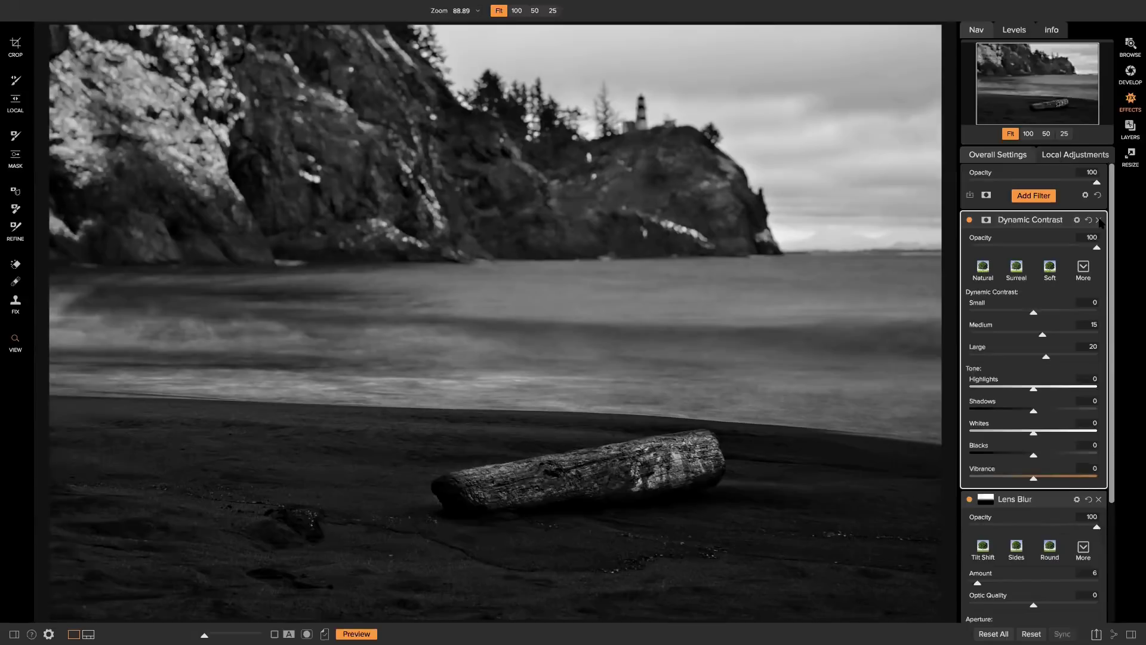
click(1065, 156)
click(995, 157)
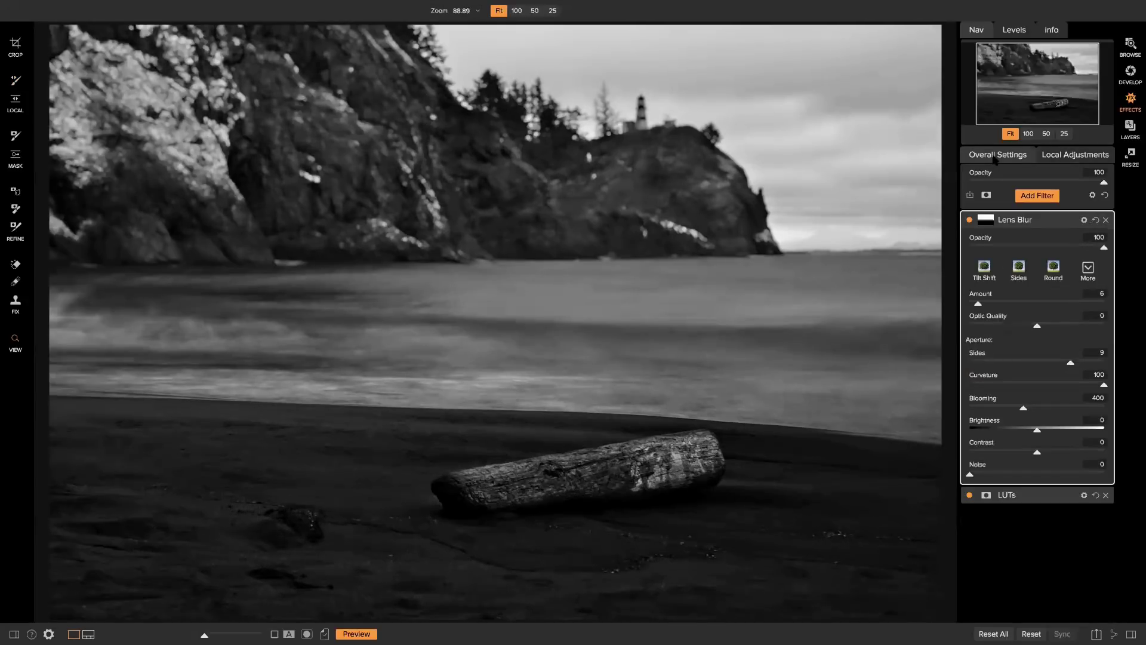
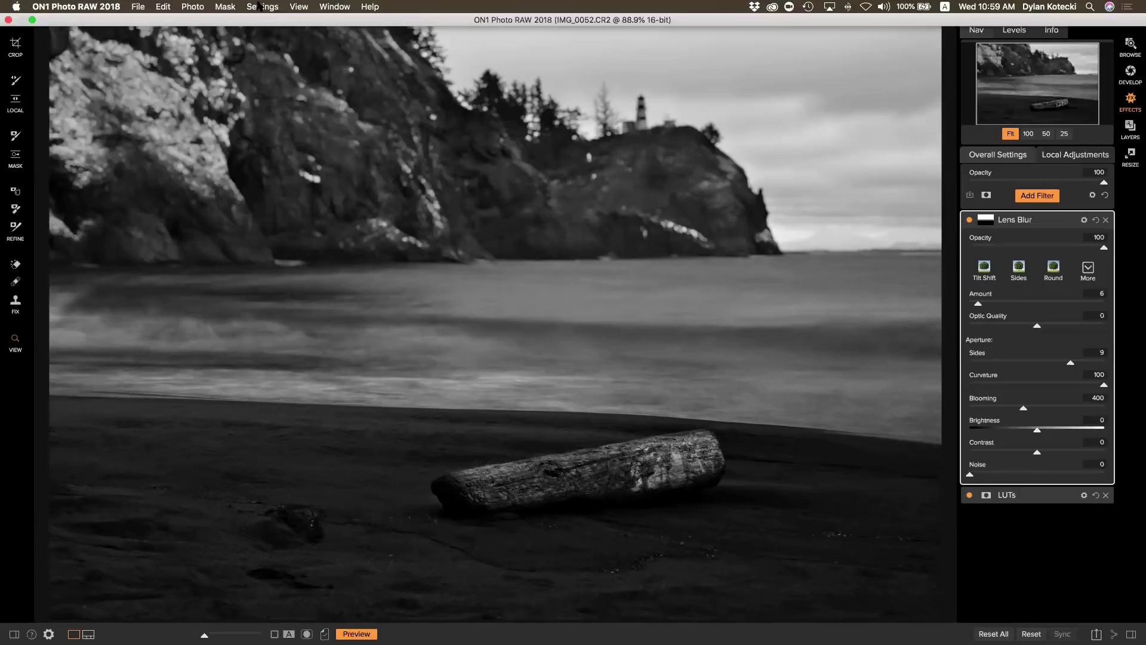
Save the photo's current settings as a preset named Cape Disappointment in the Donna's Frogs category
click(260, 6)
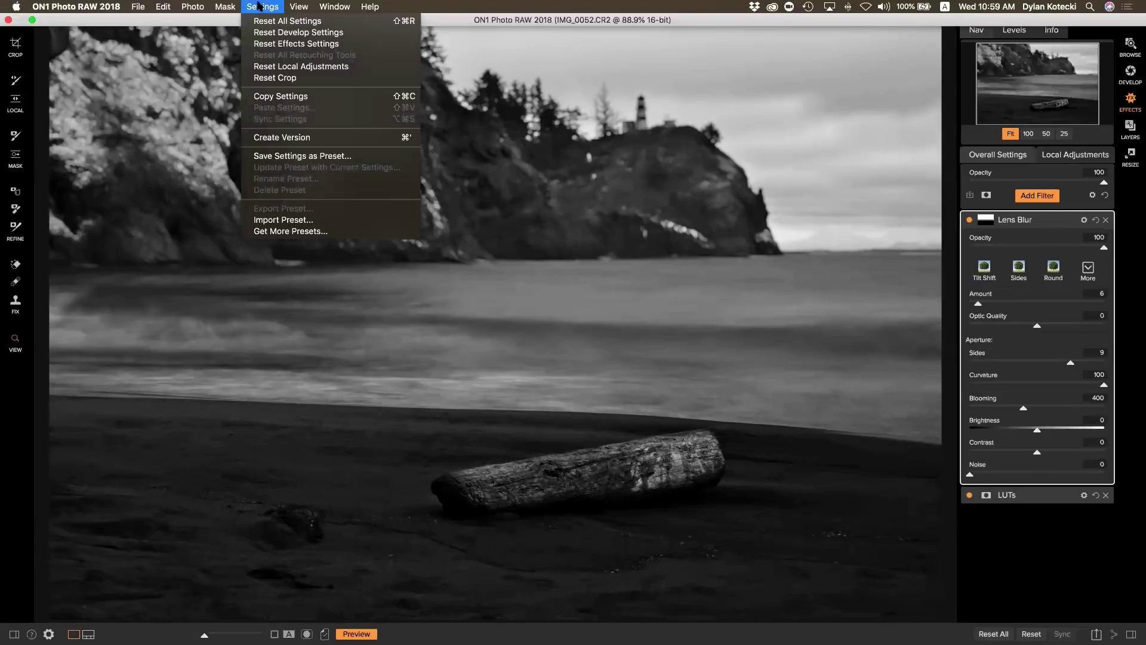
click(314, 160)
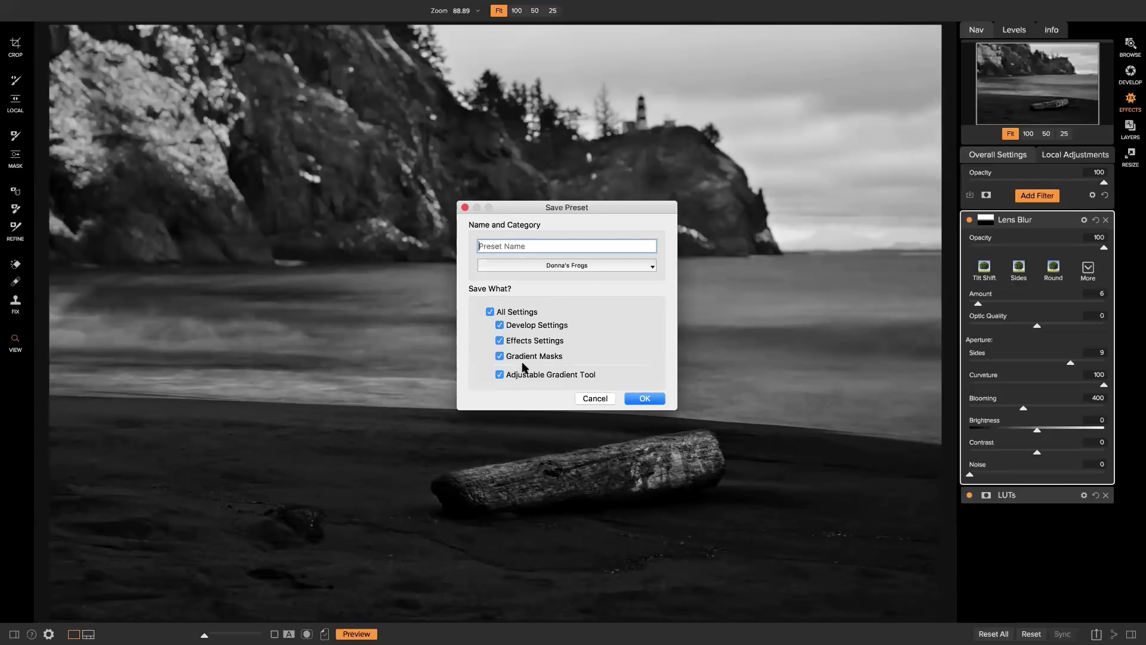
click(490, 312)
click(499, 325)
click(499, 341)
click(500, 375)
text(Cape Disappointment)
click(647, 397)
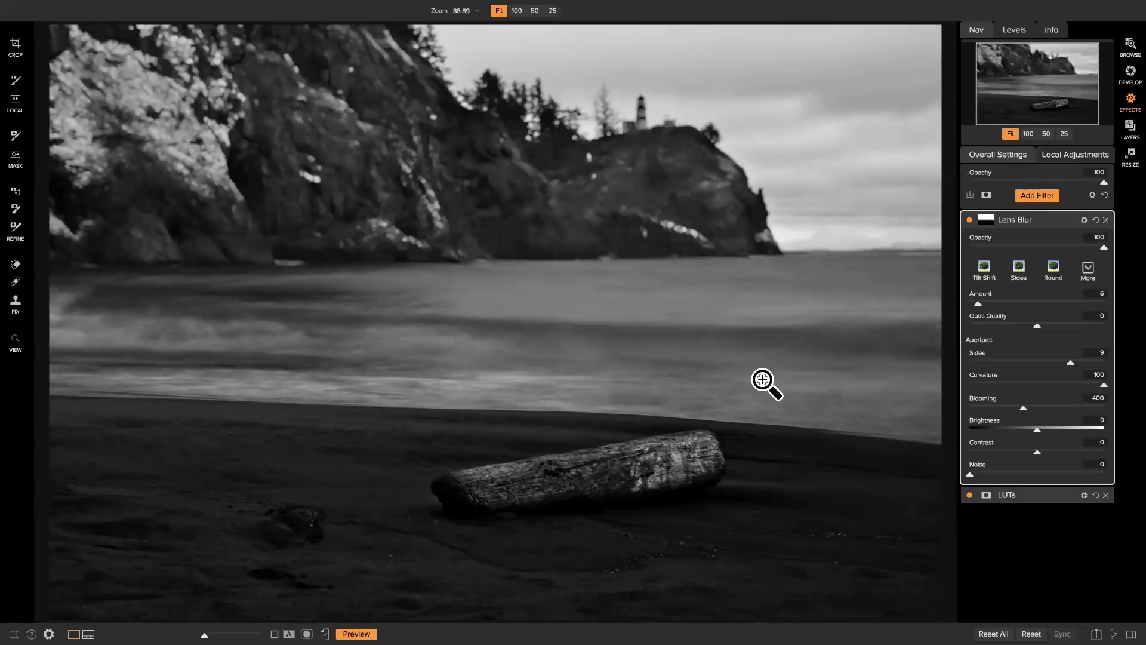
Show the filmstrip, switch to the lighthouse photo IMG_0025.CR2 and apply the Cape Disappointment preset from Donna's Frogs
key(ctrl+shift+f)
key(Left)
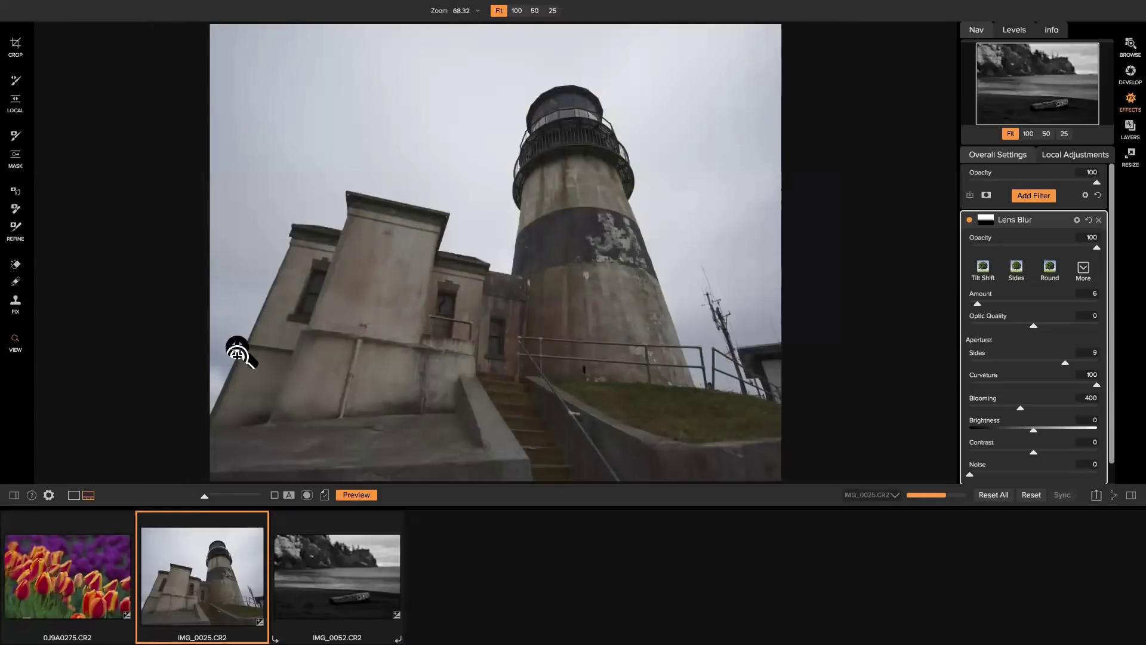
click(14, 496)
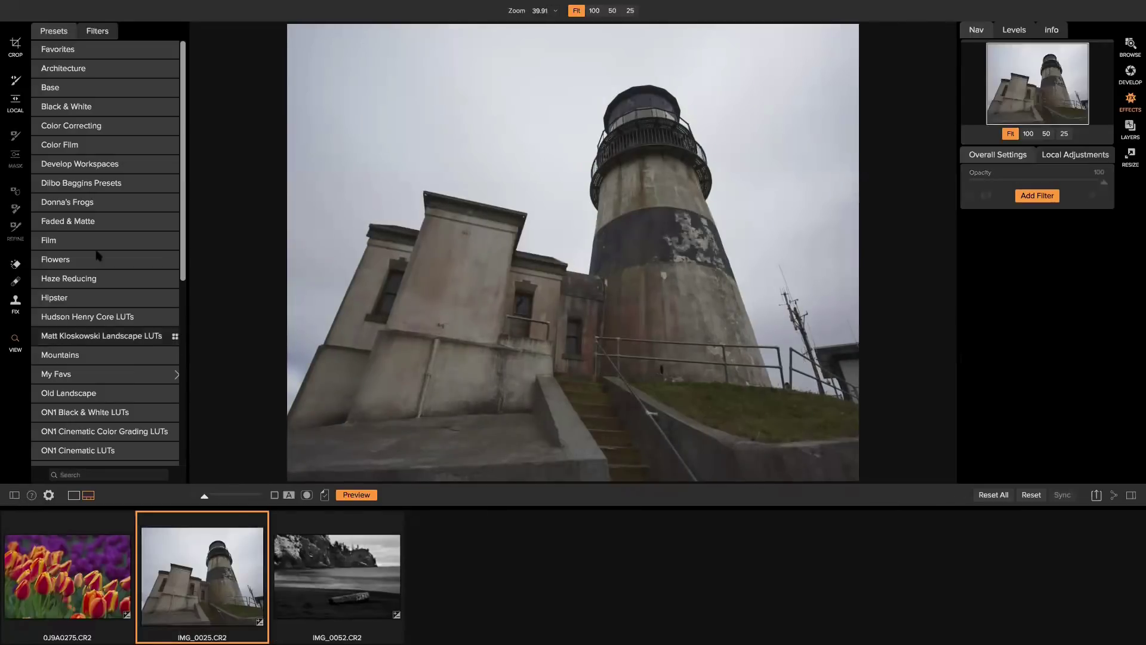
click(86, 202)
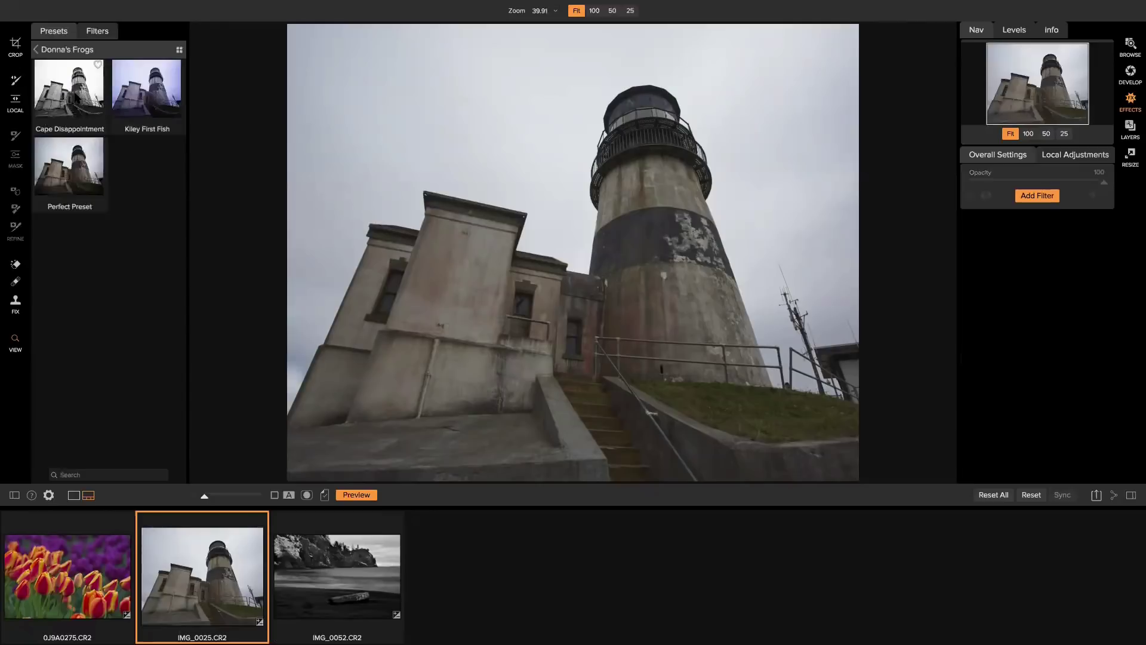
Review the preset's local adjustment layers on the lighthouse photo and remove its Lens Blur filter from the overall settings
key(k)
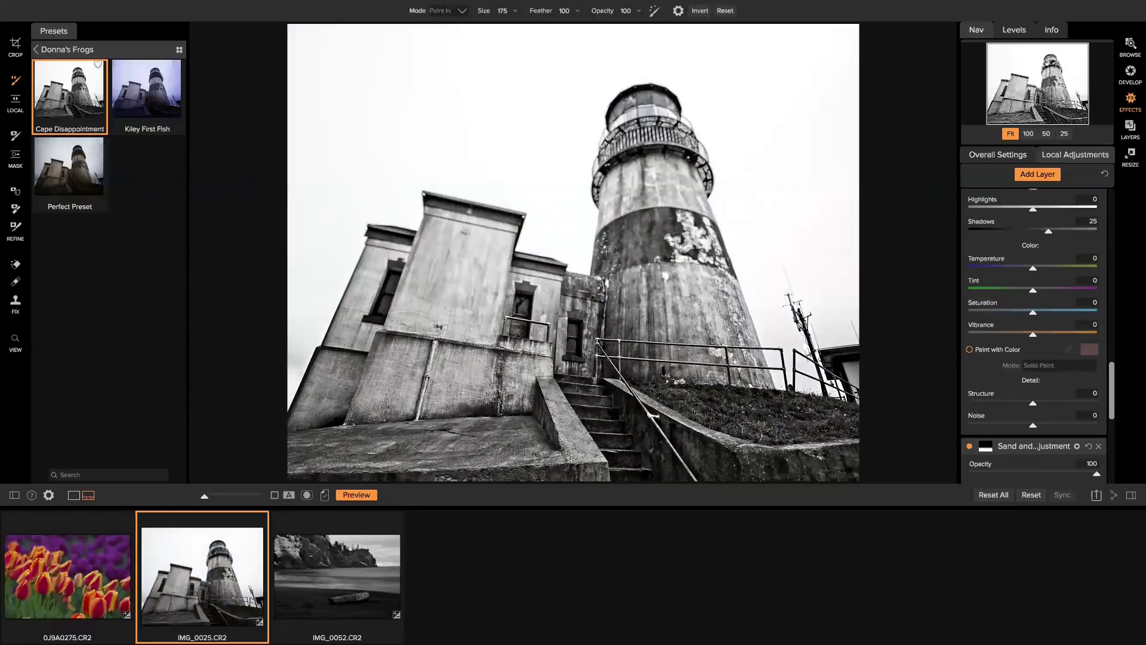
scroll(1057, 243, down, 3)
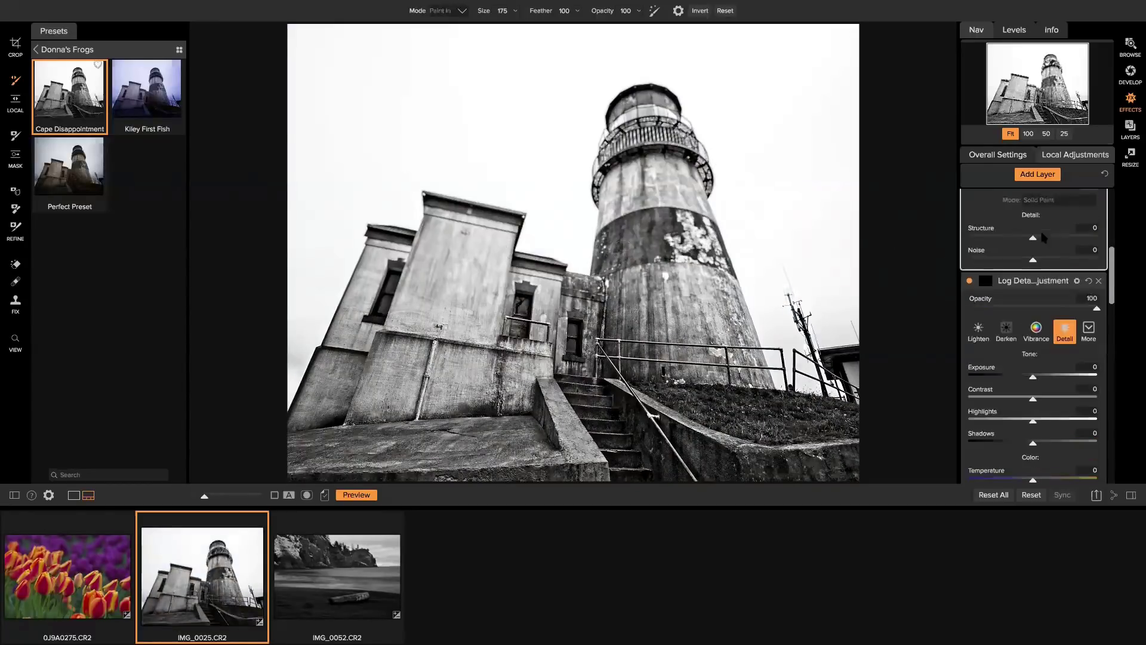
click(1008, 156)
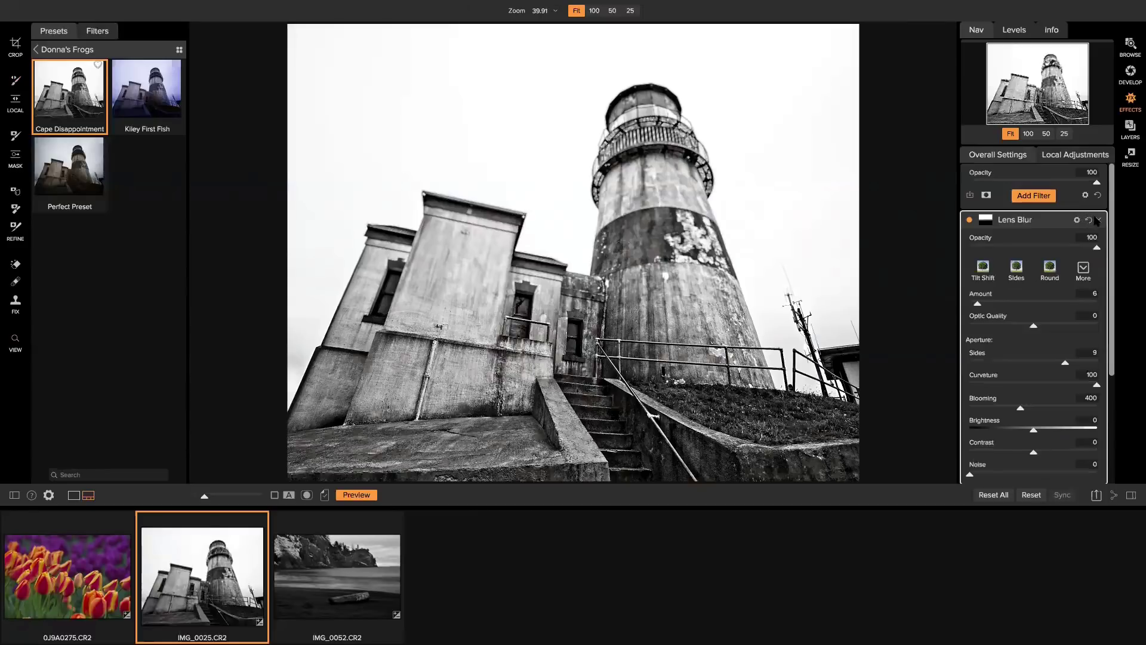
click(1098, 221)
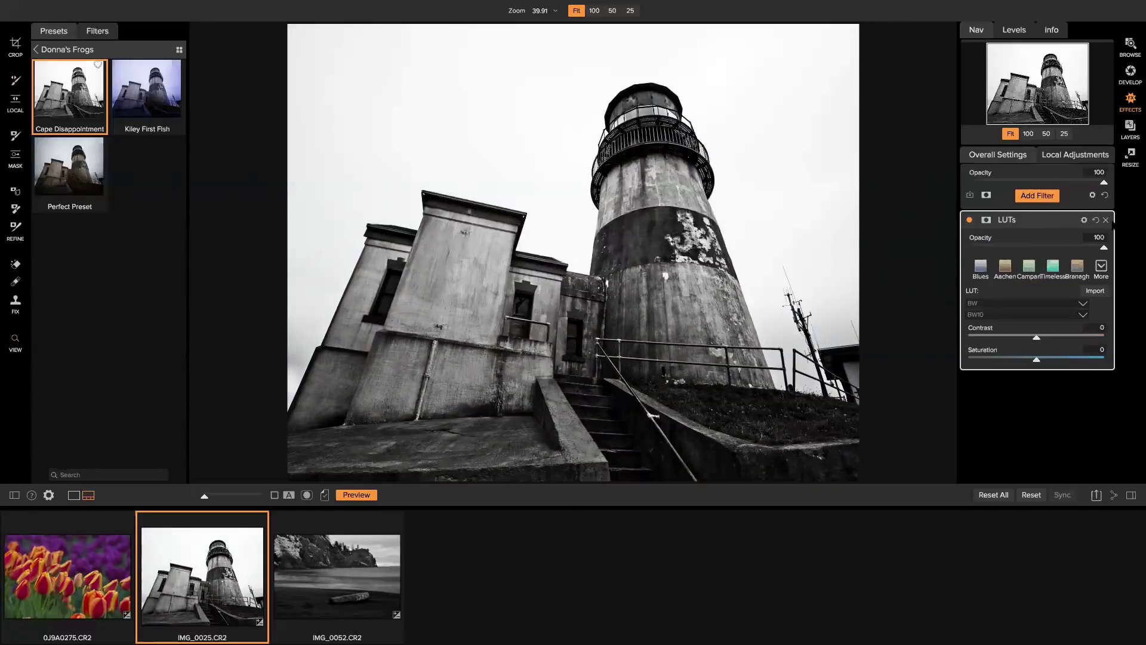
Look over the commands for saving and importing presets, and reopen the beach photo IMG_0052.CR2
click(69, 47)
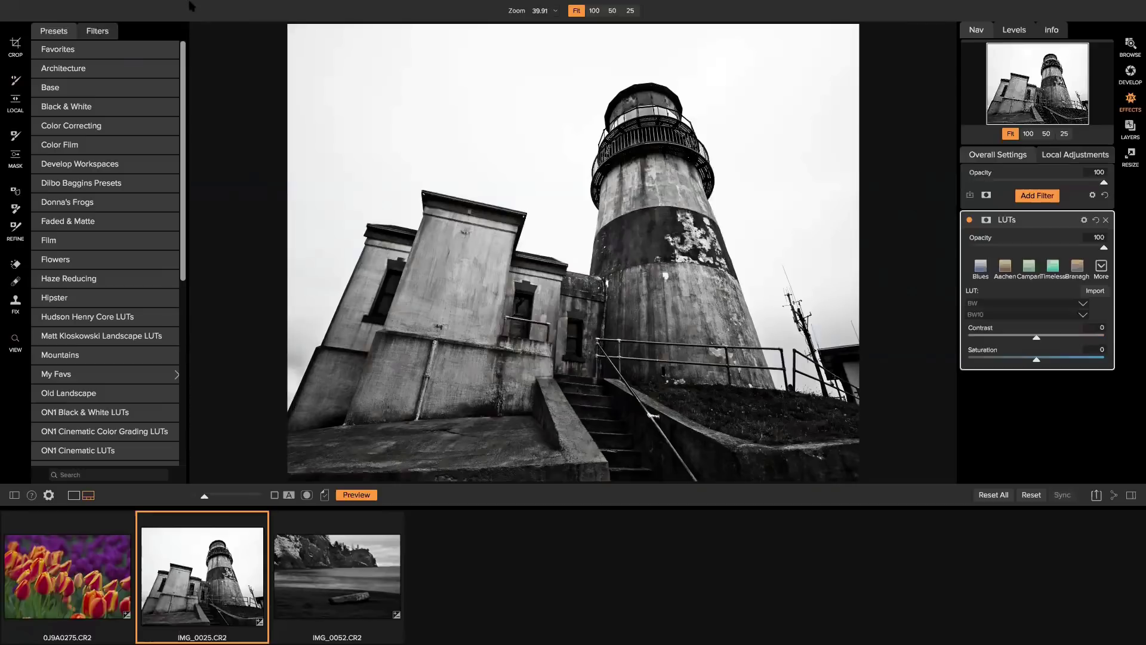
mouse_move(212, 6)
click(262, 6)
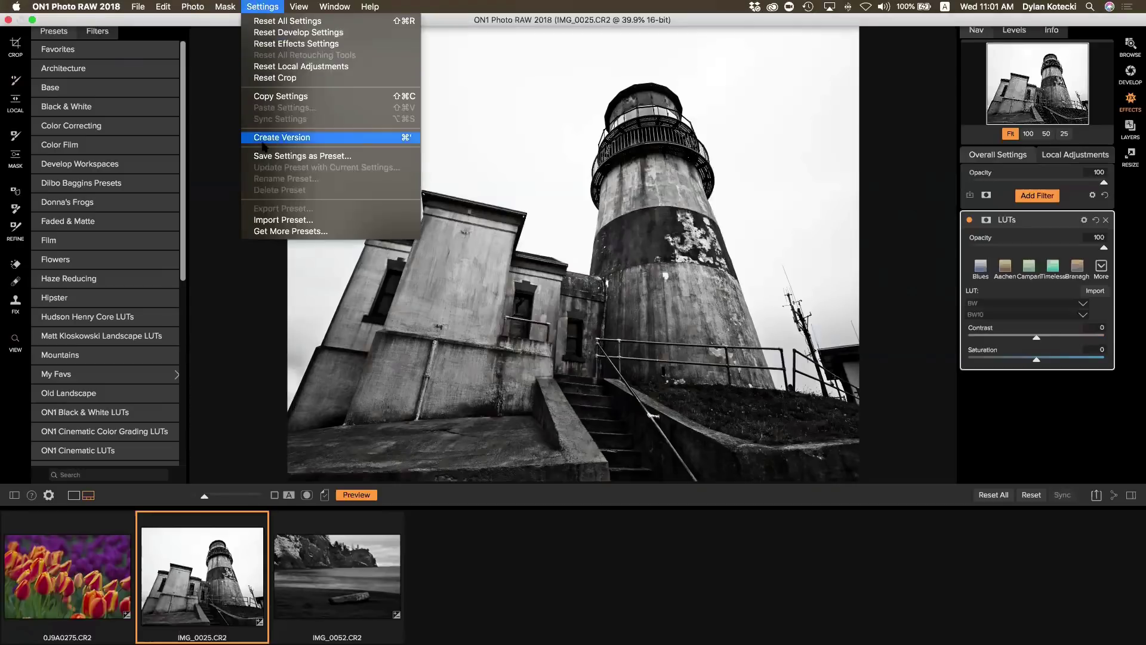
click(224, 134)
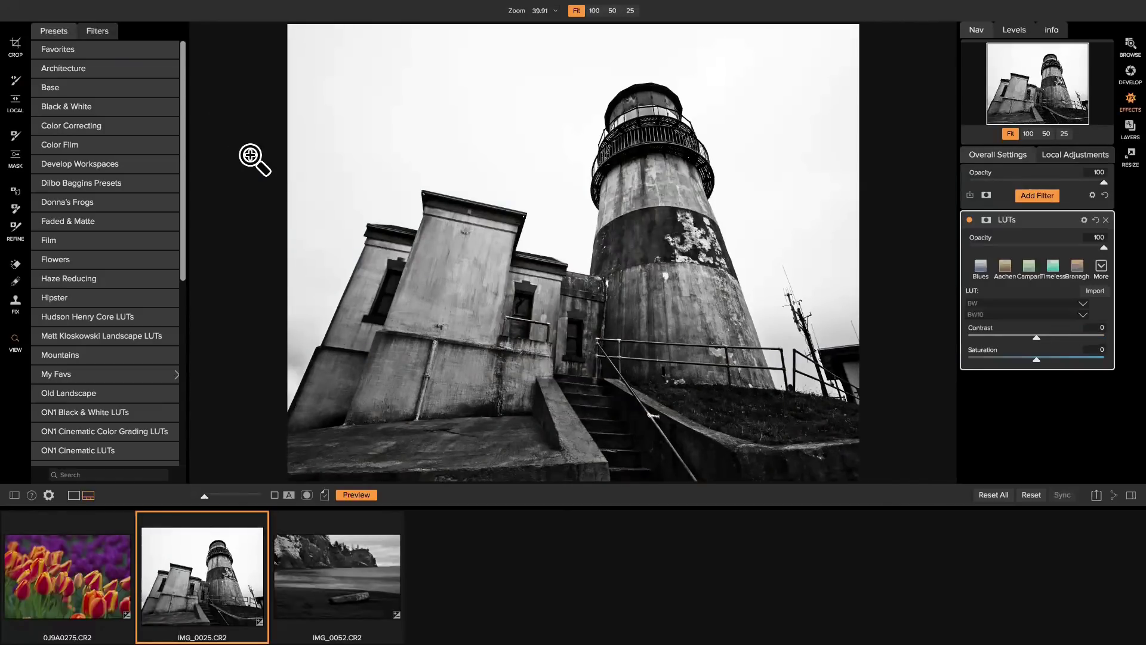
click(355, 586)
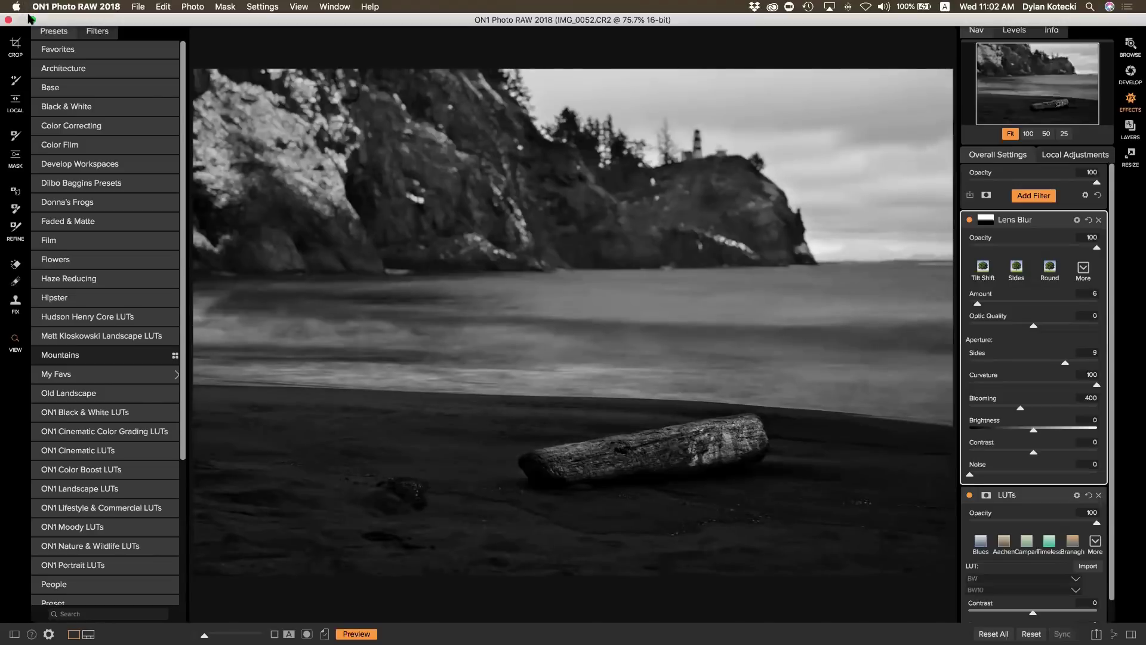
Leave full screen, switch to Finder and open the Drone House - Airplane Home folder inside Demo DK on the Samsung_T5 drive
click(31, 20)
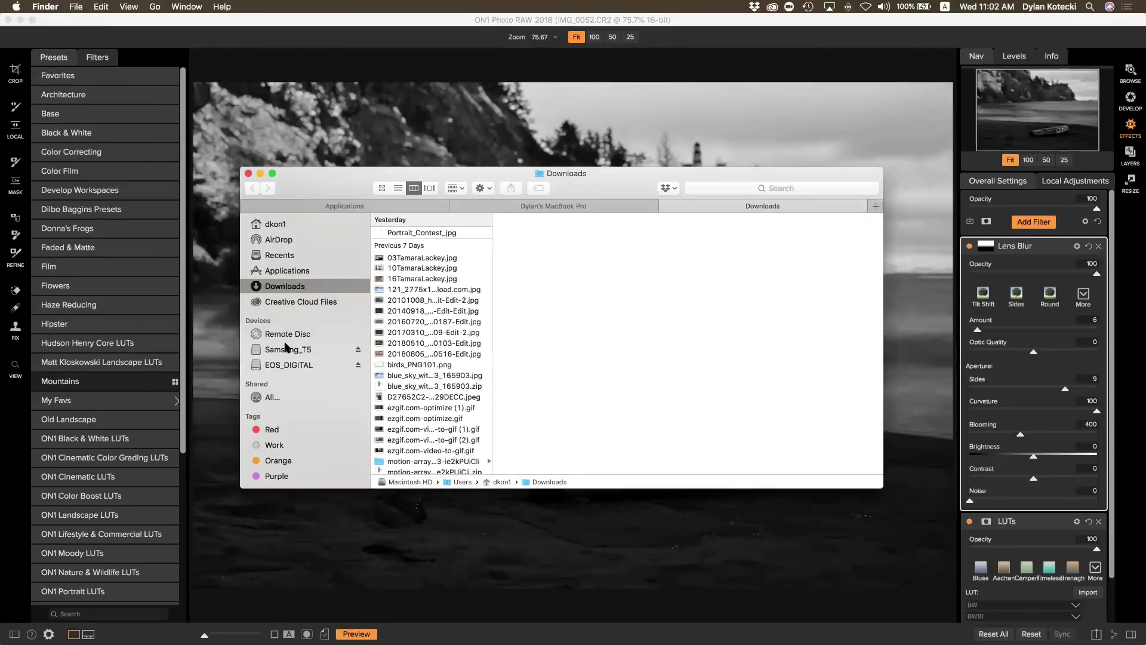
click(287, 348)
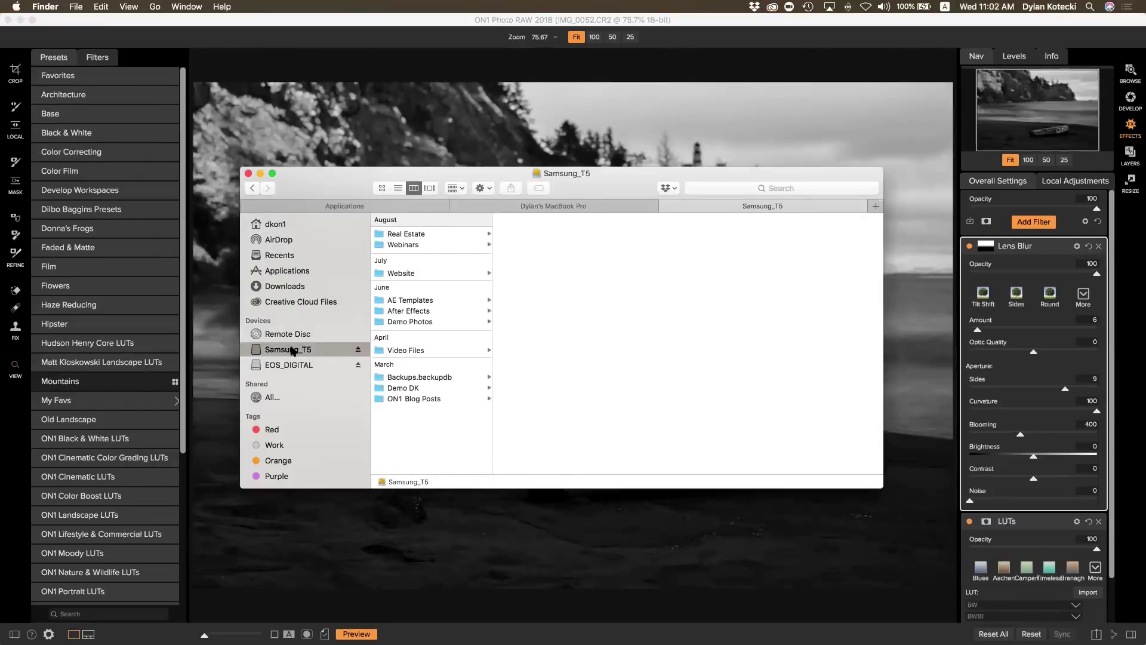
click(418, 388)
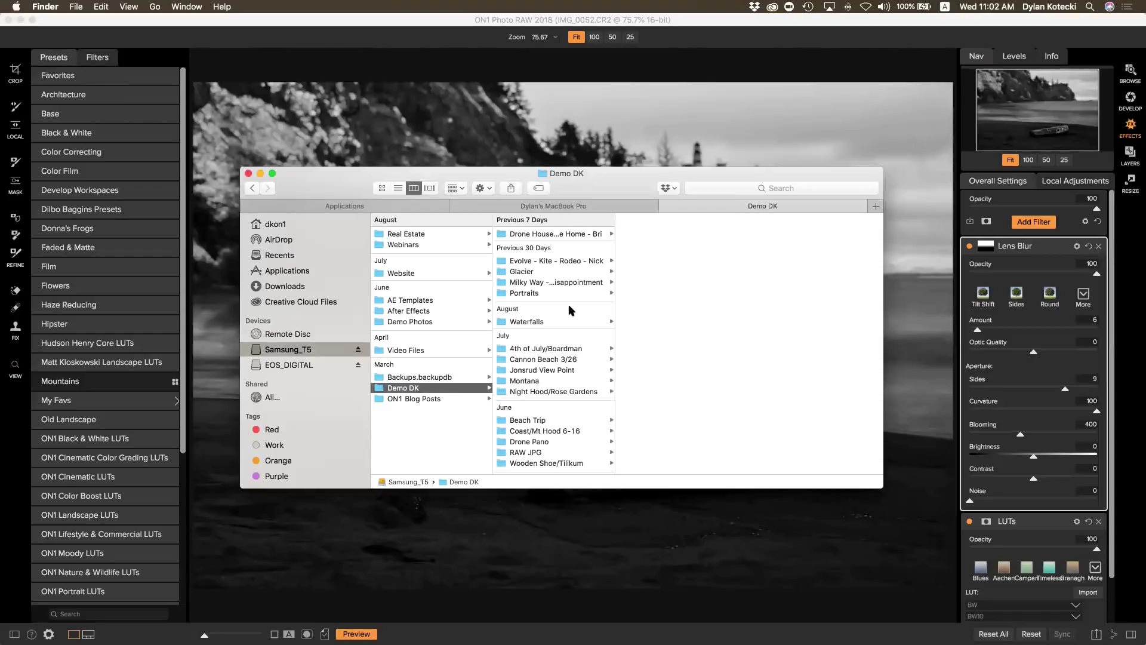
click(575, 237)
Enlarge the Finder window and compare the portrait P1045038.JPG with its sidecar file P1045038.on1
scroll(678, 353, down, 5)
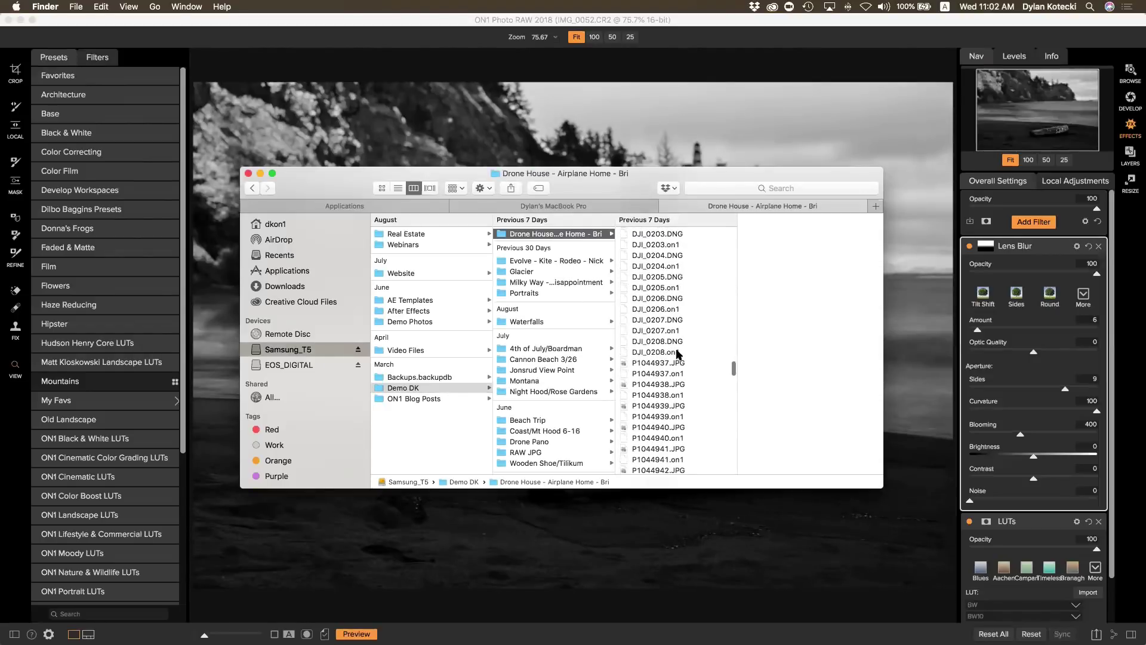
scroll(677, 353, down, 10)
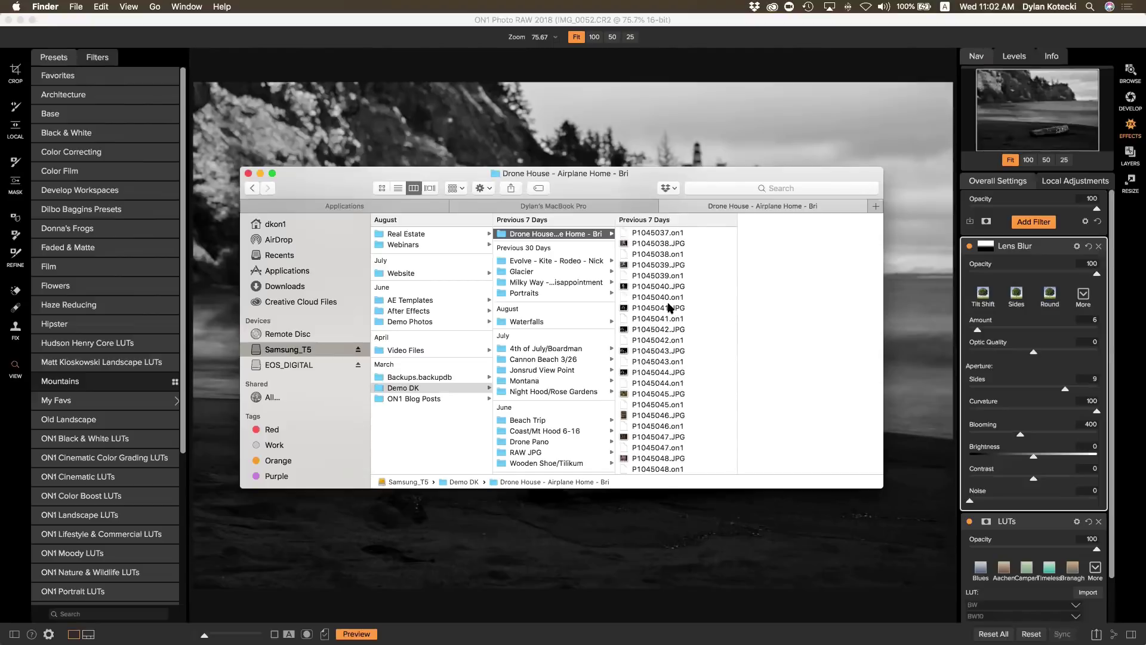
drag(882, 167, 1073, 58)
click(664, 244)
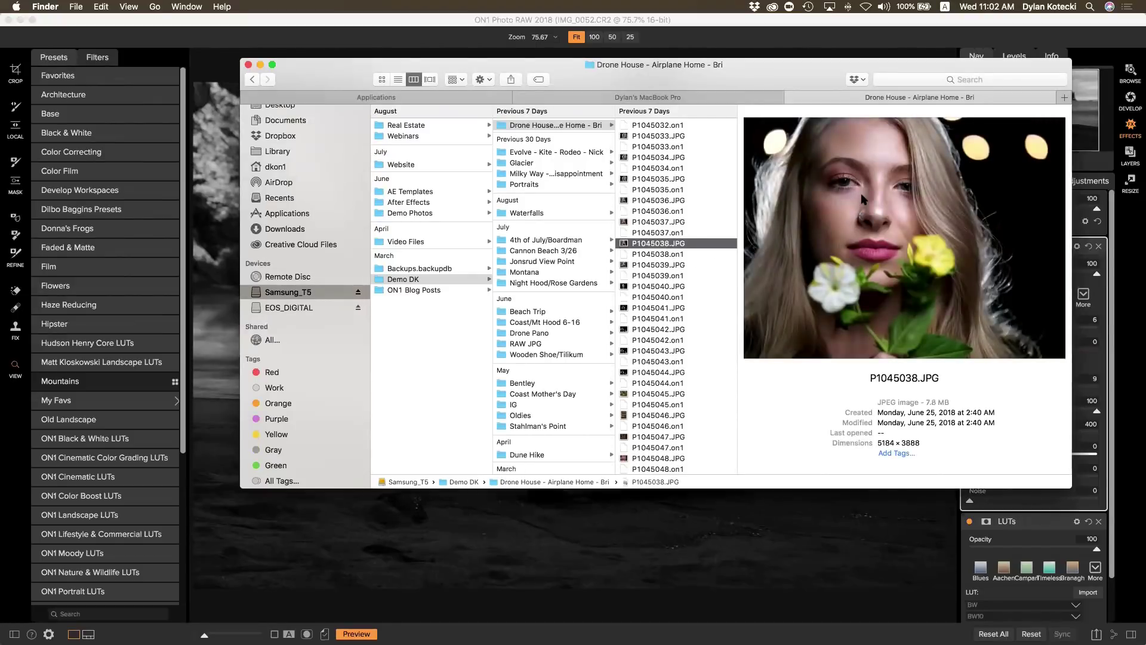
click(673, 255)
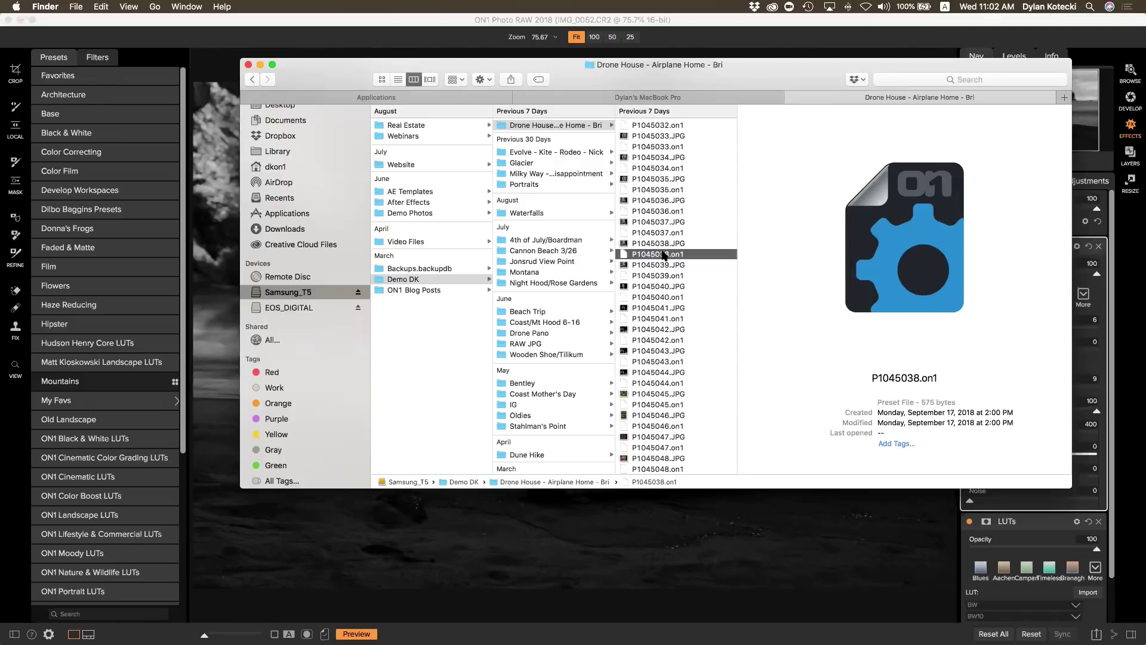
click(665, 244)
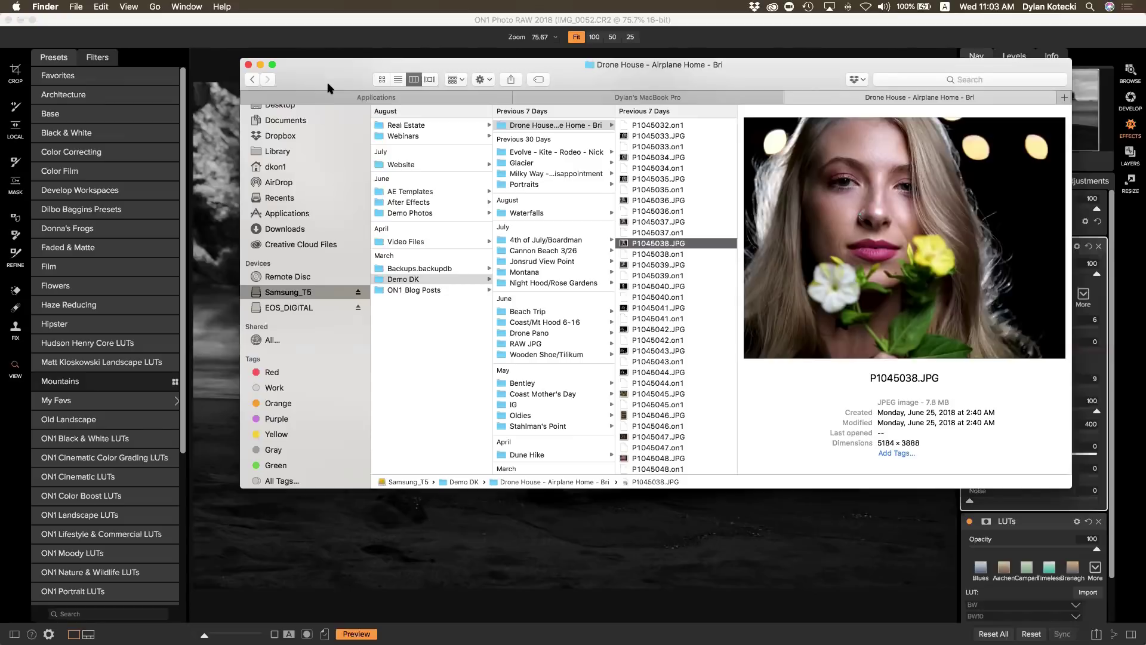
Close the Finder window and return ON1 Photo RAW to full screen
click(248, 65)
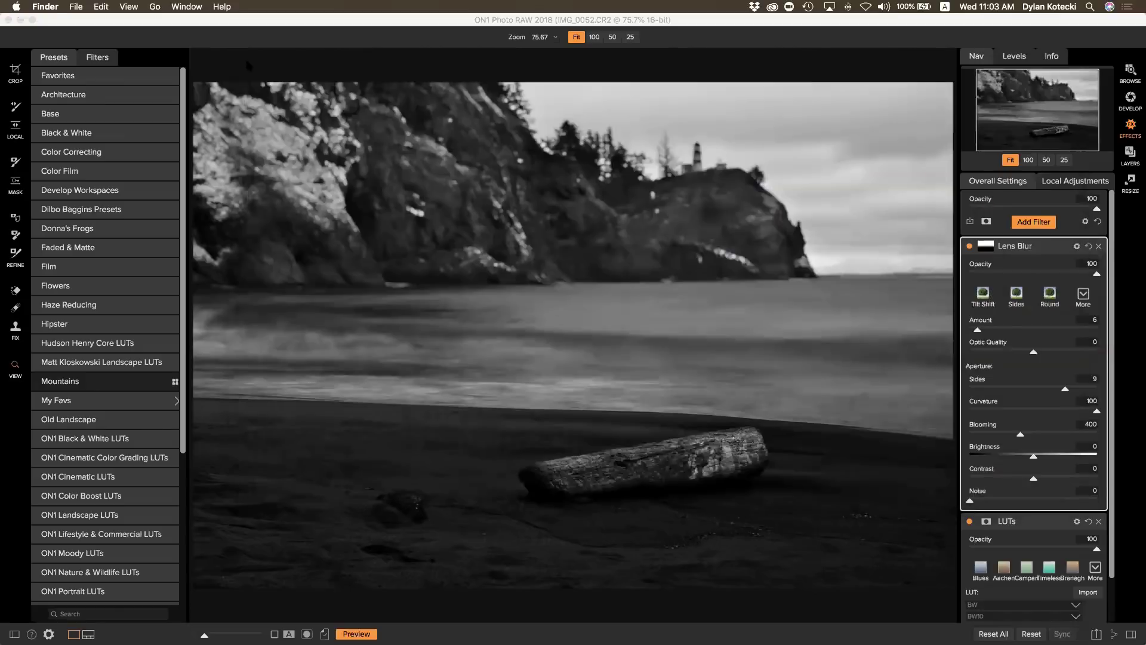
click(45, 22)
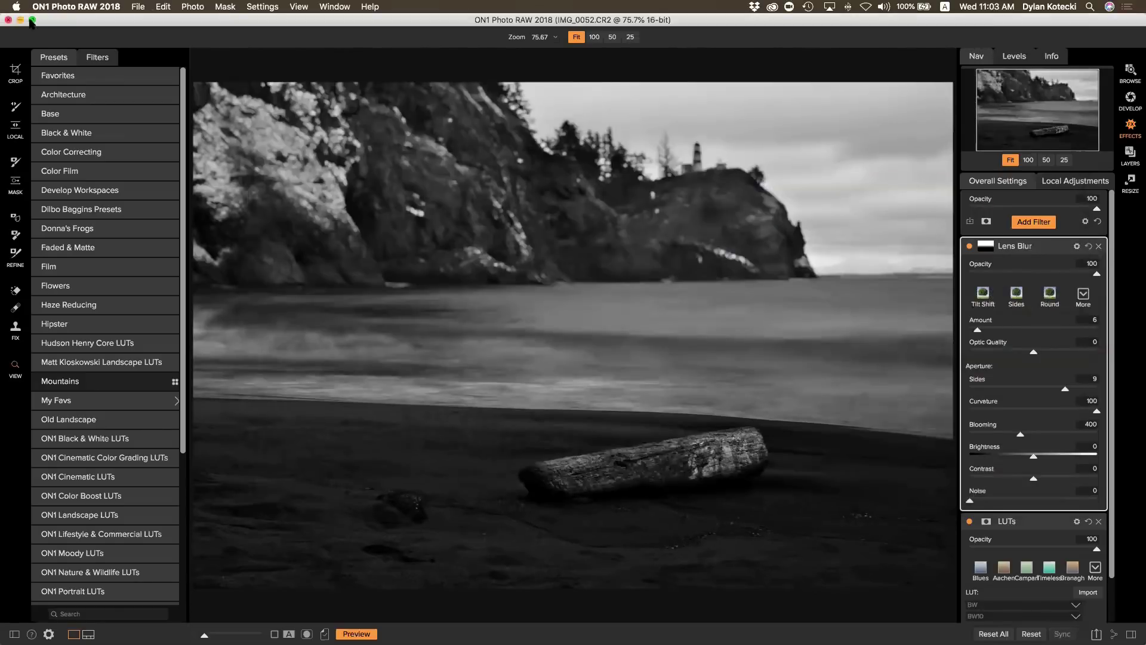
click(31, 20)
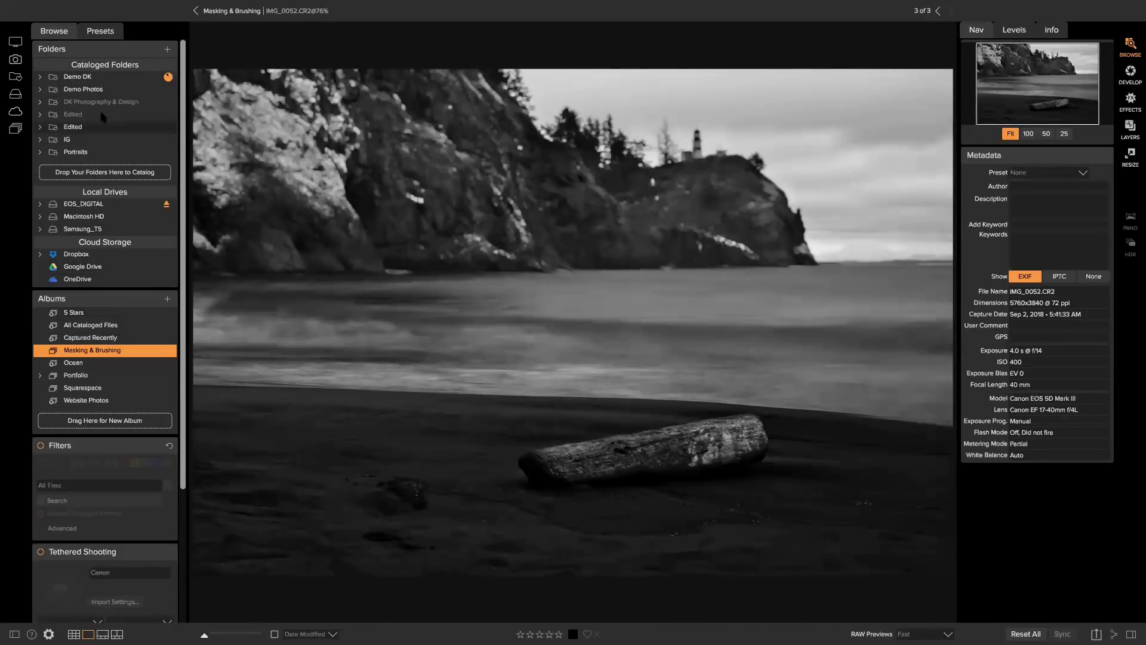
Open the Demo DK cataloged folder in Browse and look through the portraits in its Drone House - Airplane Home subfolder
click(78, 76)
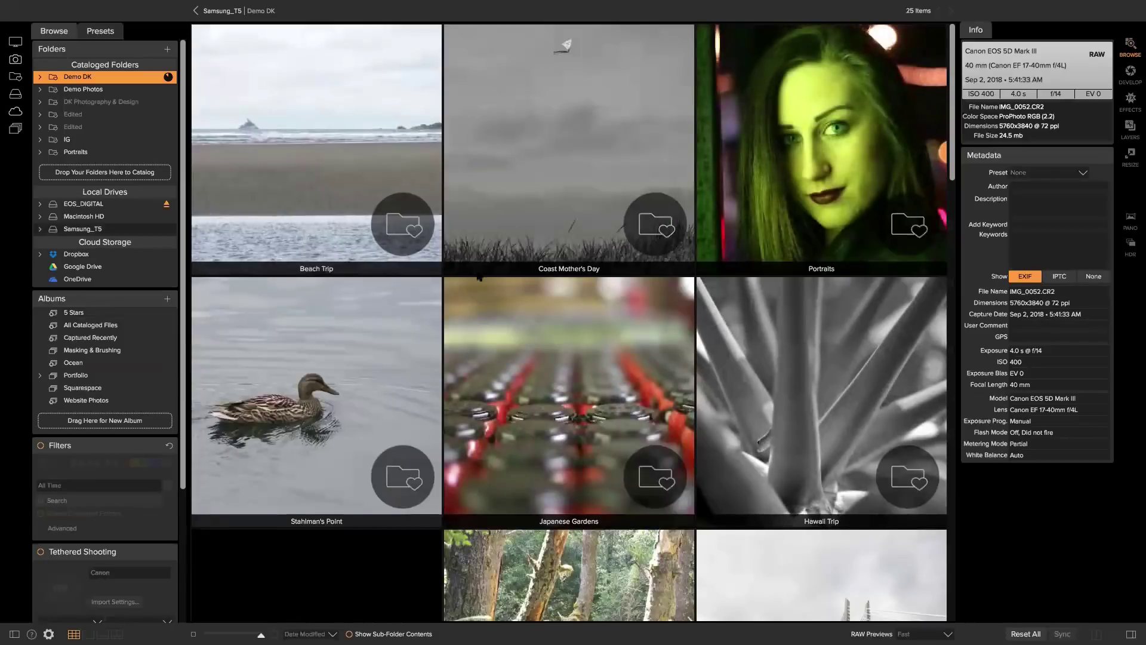
scroll(481, 280, down, 10)
scroll(479, 274, down, 8)
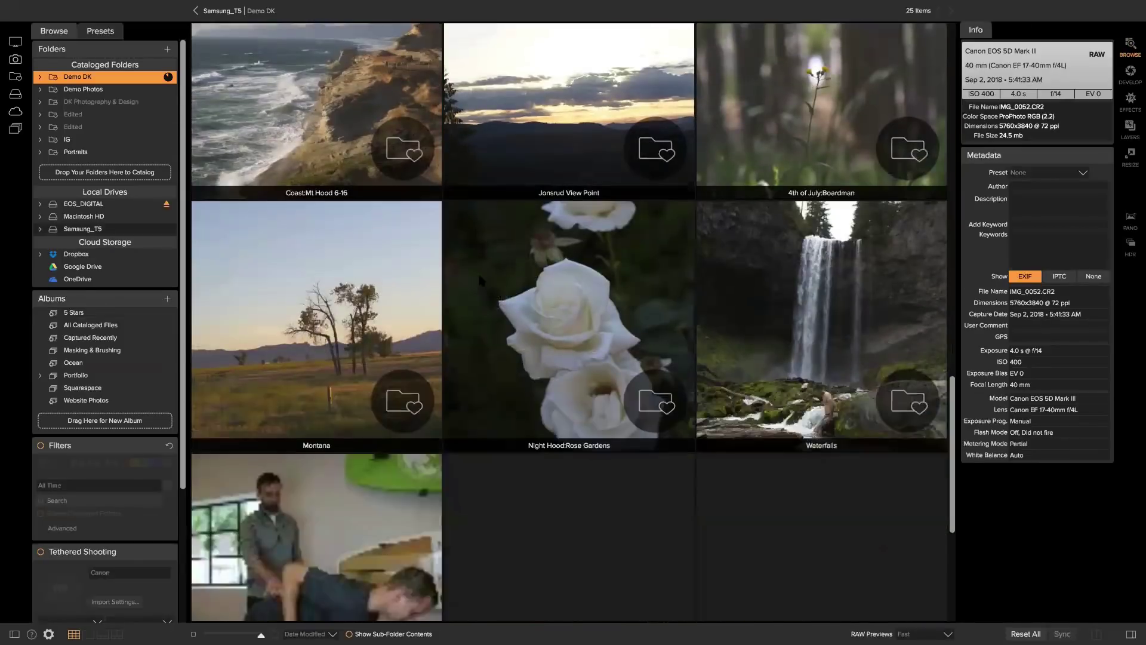
click(335, 385)
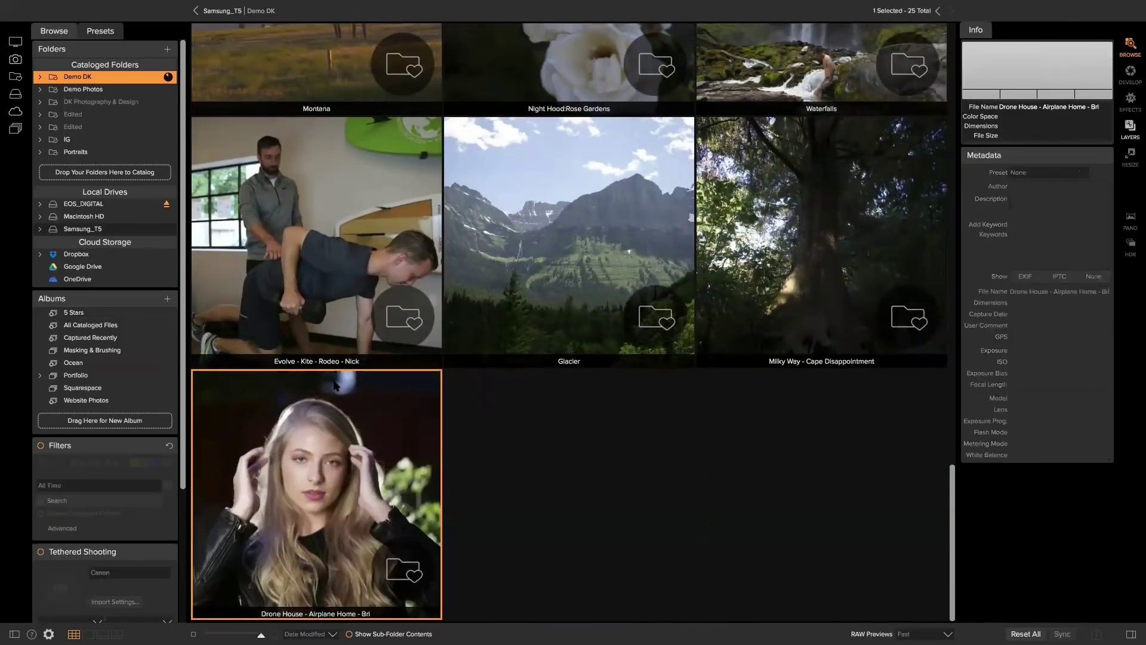
double_click(335, 385)
scroll(565, 274, down, 15)
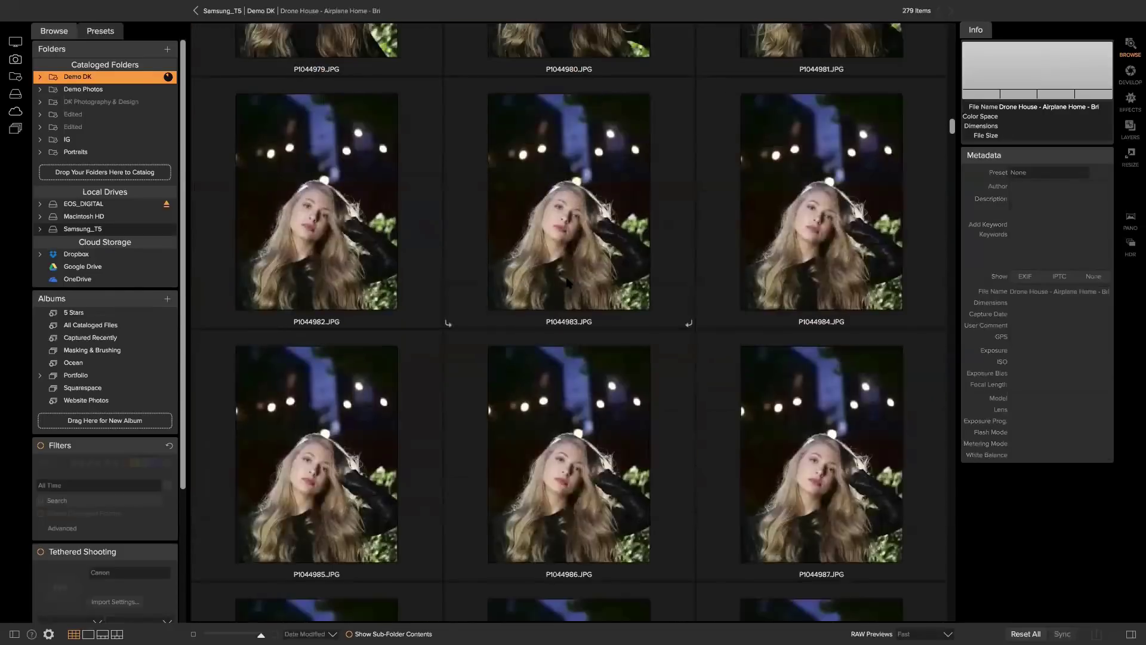
Find the overhead airplane photo DJI_0201.DNG in the Drone House - Airplane Home folder and open it in Effects
scroll(568, 283, down, 20)
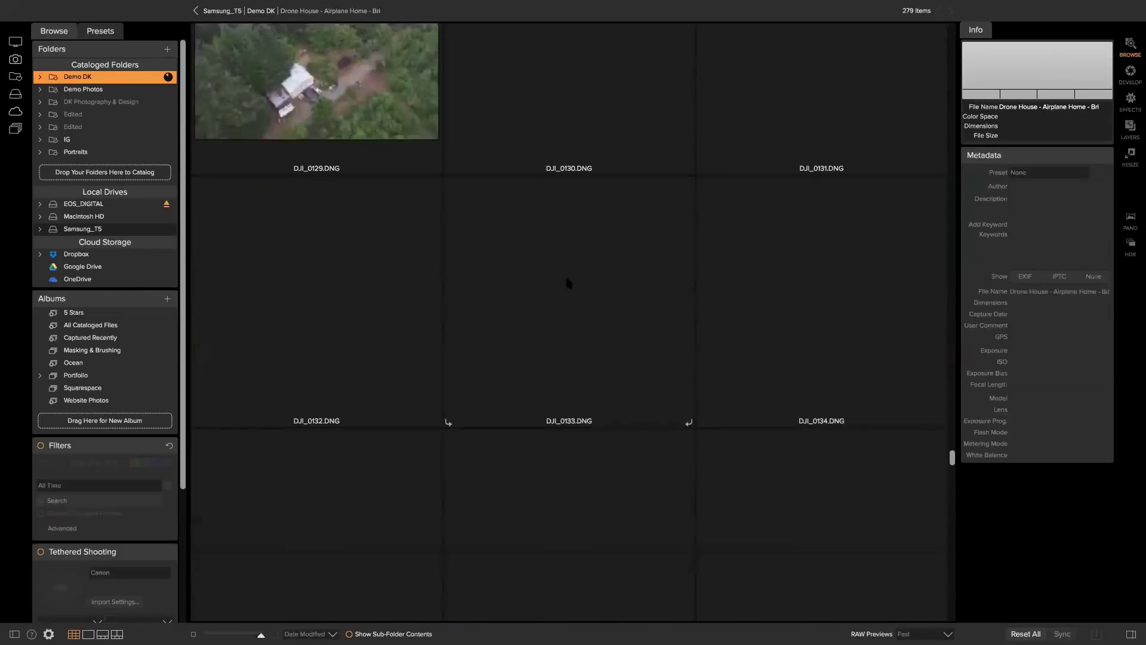
scroll(556, 289, down, 20)
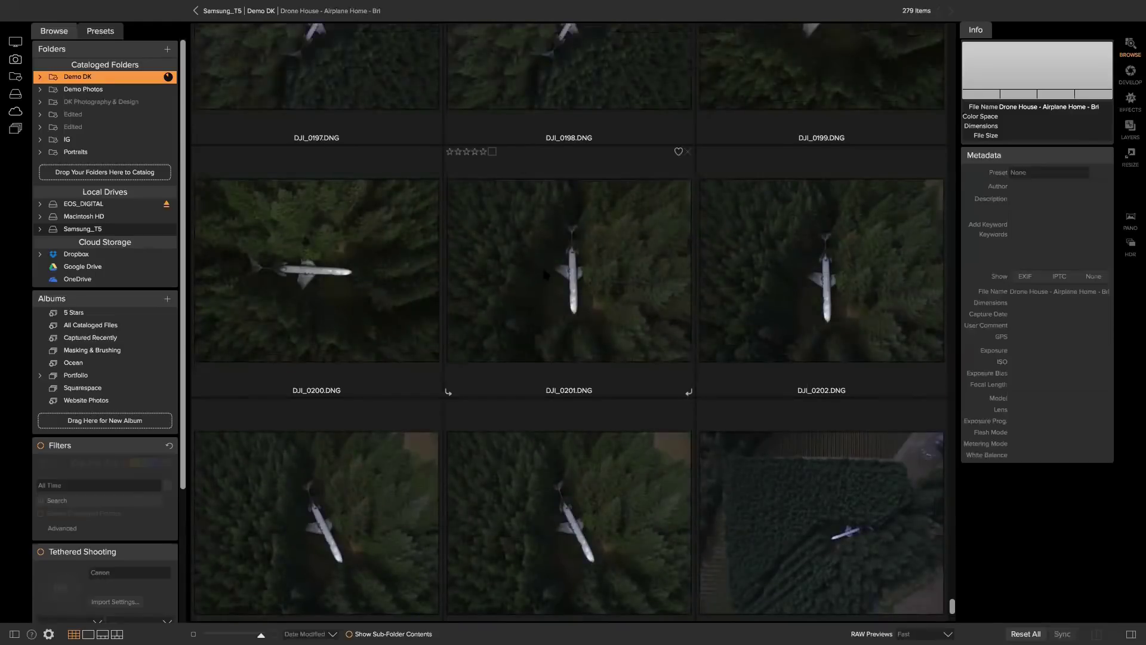
double_click(544, 275)
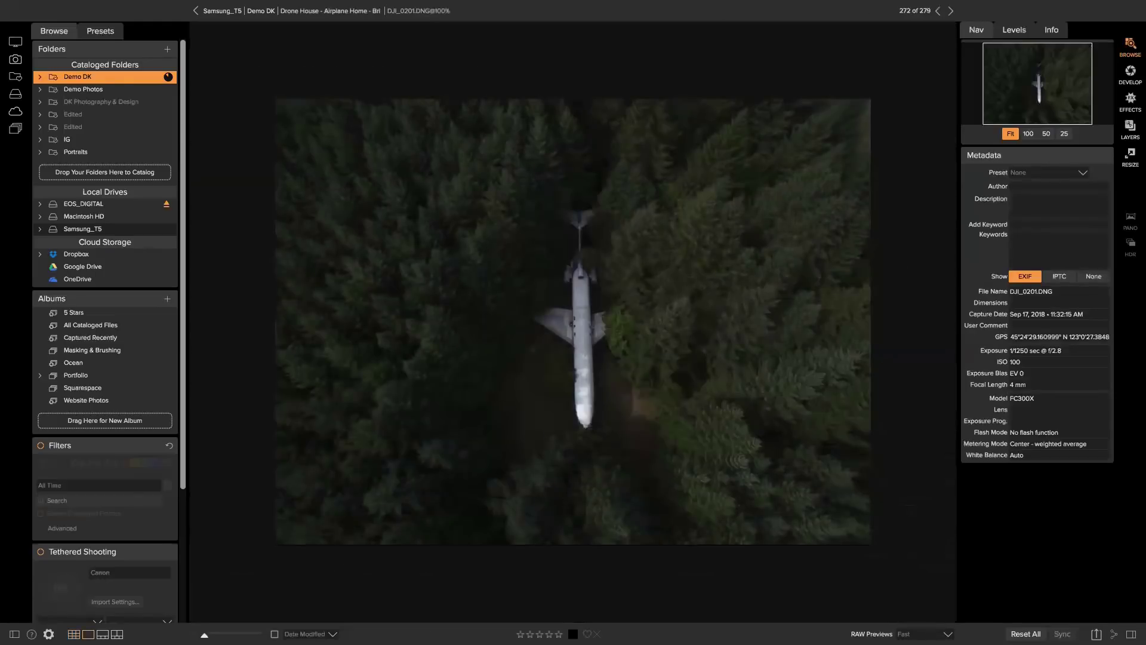
key(super+y)
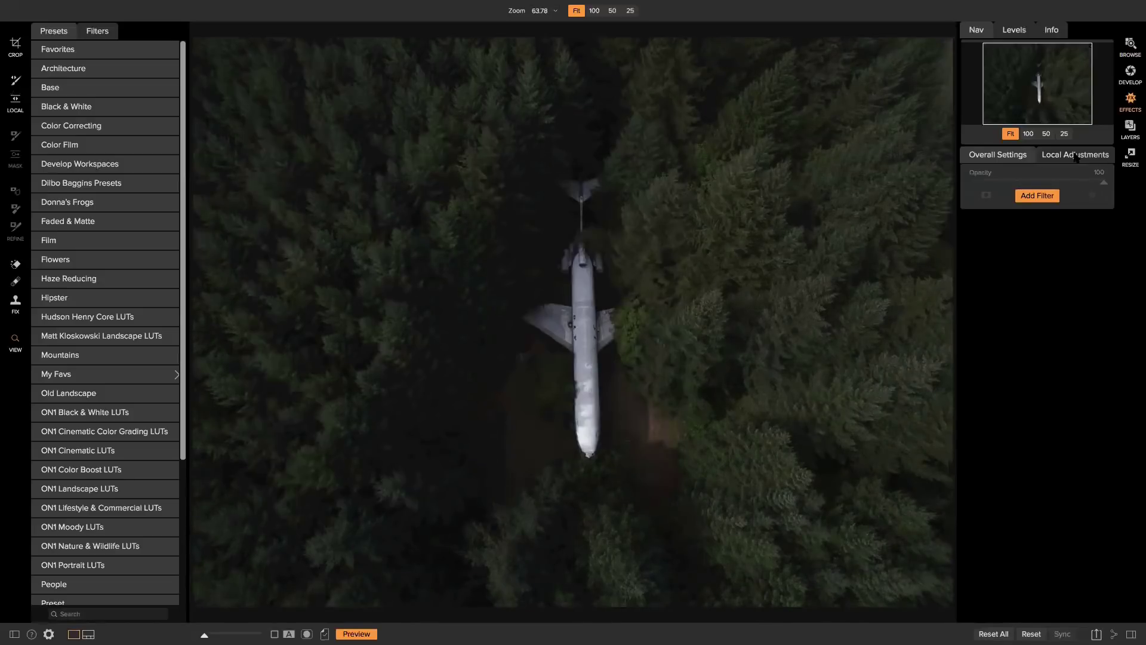
Add a Lighten local adjustment, set Shadows to 22, and paint it over the airplane with a size 100 brush
click(1076, 155)
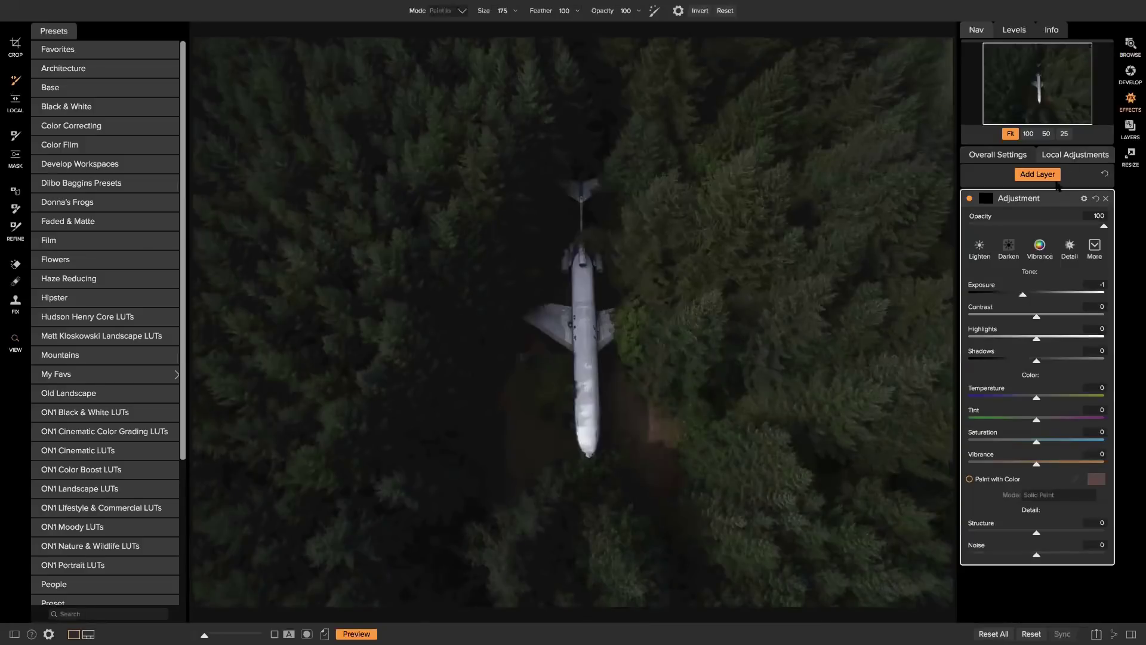
click(982, 249)
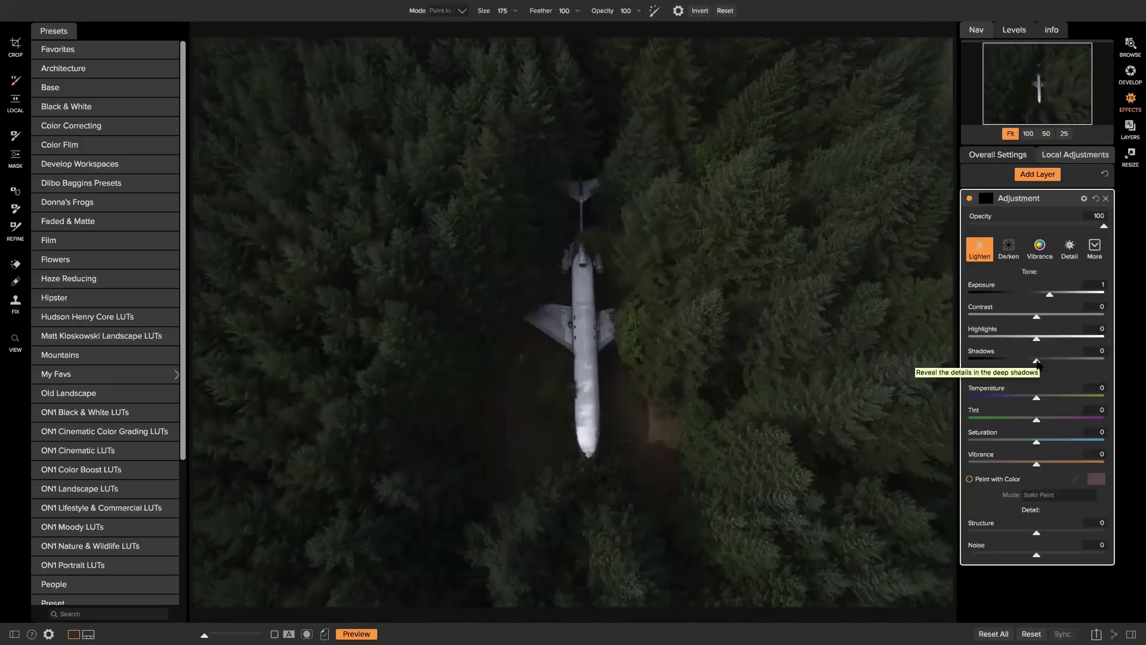
drag(1037, 360, 1052, 366)
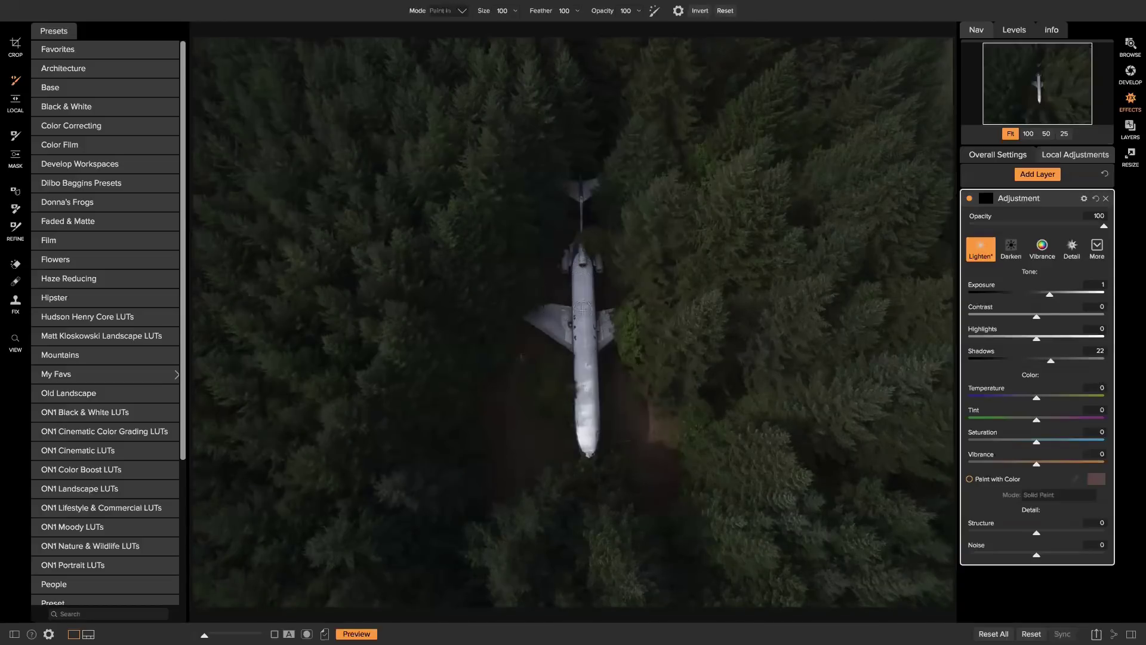
mouse_move(583, 309)
mouse_down()
mouse_move(588, 434)
mouse_move(585, 327)
mouse_move(543, 317)
mouse_move(586, 343)
mouse_move(531, 314)
mouse_move(605, 332)
mouse_move(596, 342)
mouse_move(584, 262)
mouse_move(566, 257)
mouse_move(574, 246)
mouse_move(590, 255)
mouse_move(588, 181)
mouse_move(570, 184)
mouse_move(582, 196)
mouse_up()
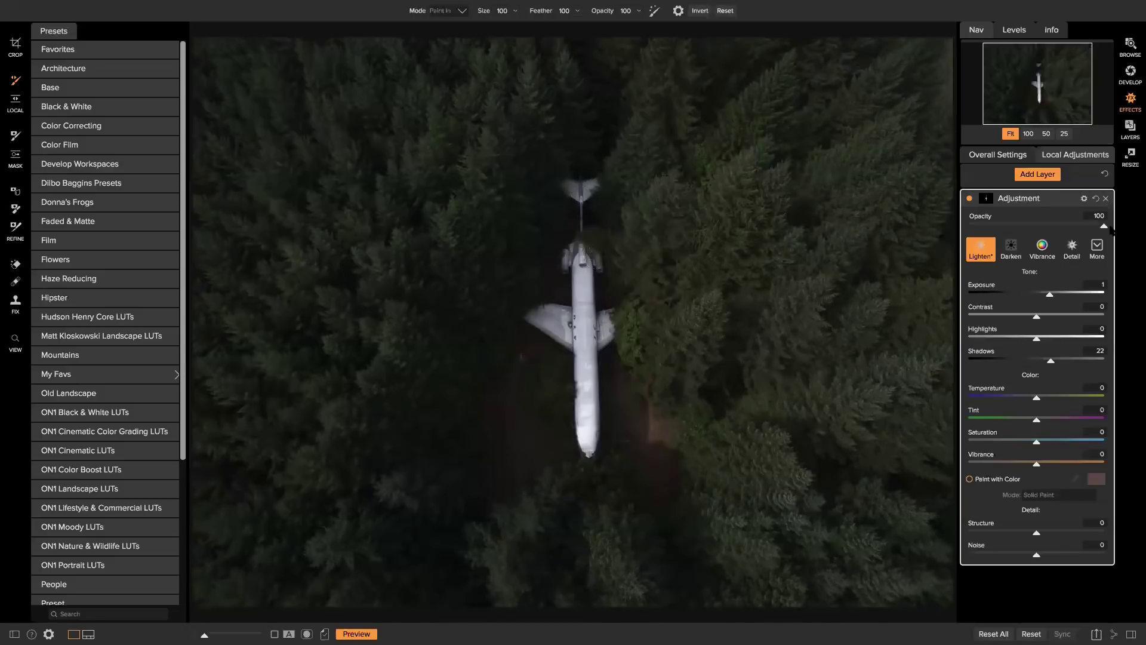
Set the opacity of the airplane's Lighten adjustment to 73
drag(1105, 227, 884, 229)
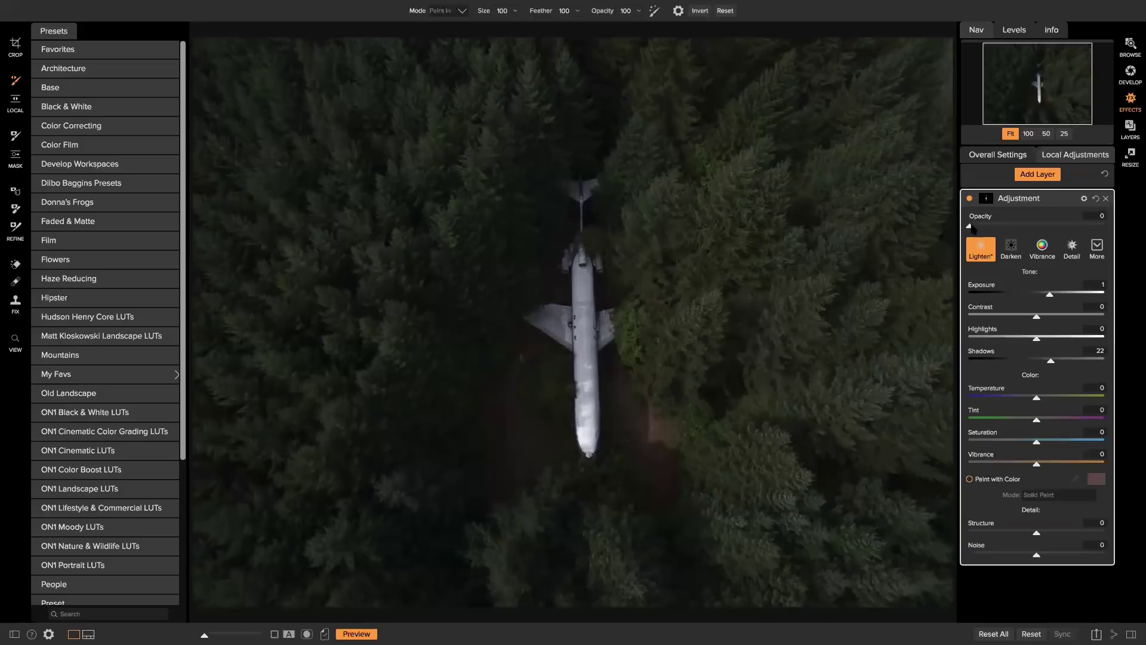
drag(971, 228, 1009, 228)
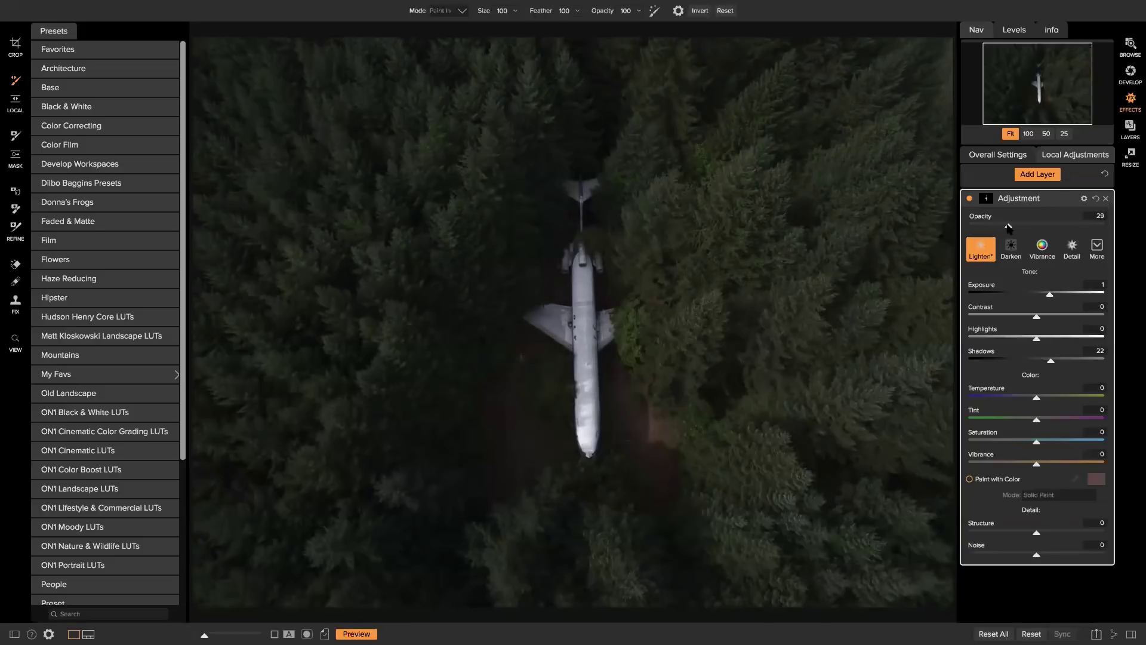
drag(1009, 228, 1069, 230)
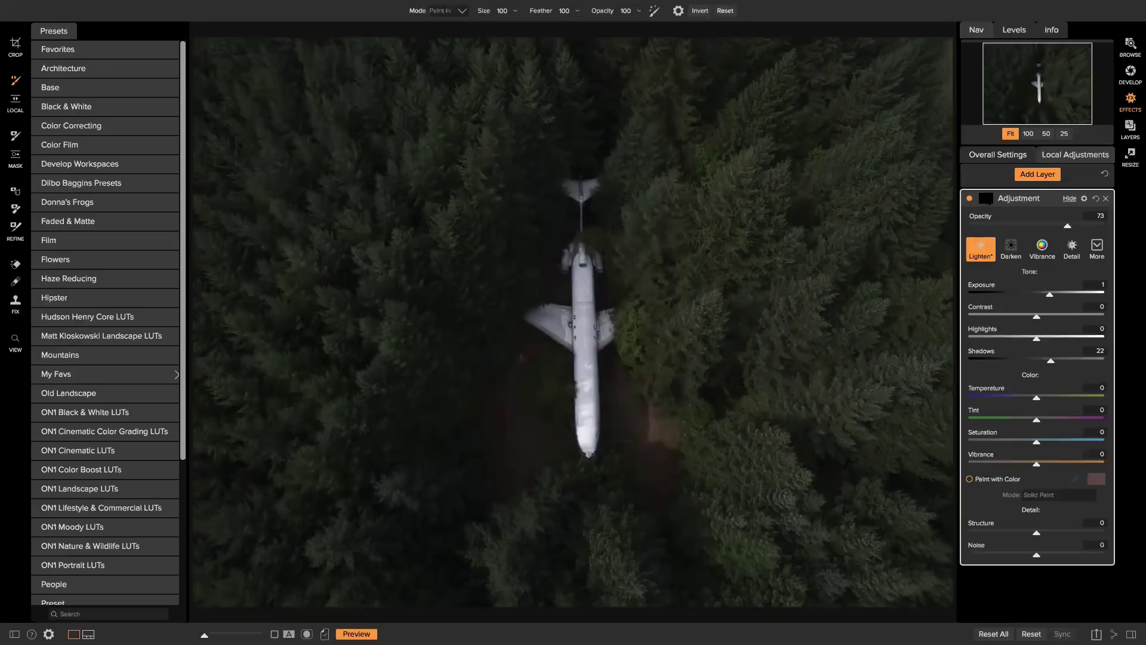
Add a second local adjustment layer, and inspect and copy the first layer's painted airplane mask
click(986, 199)
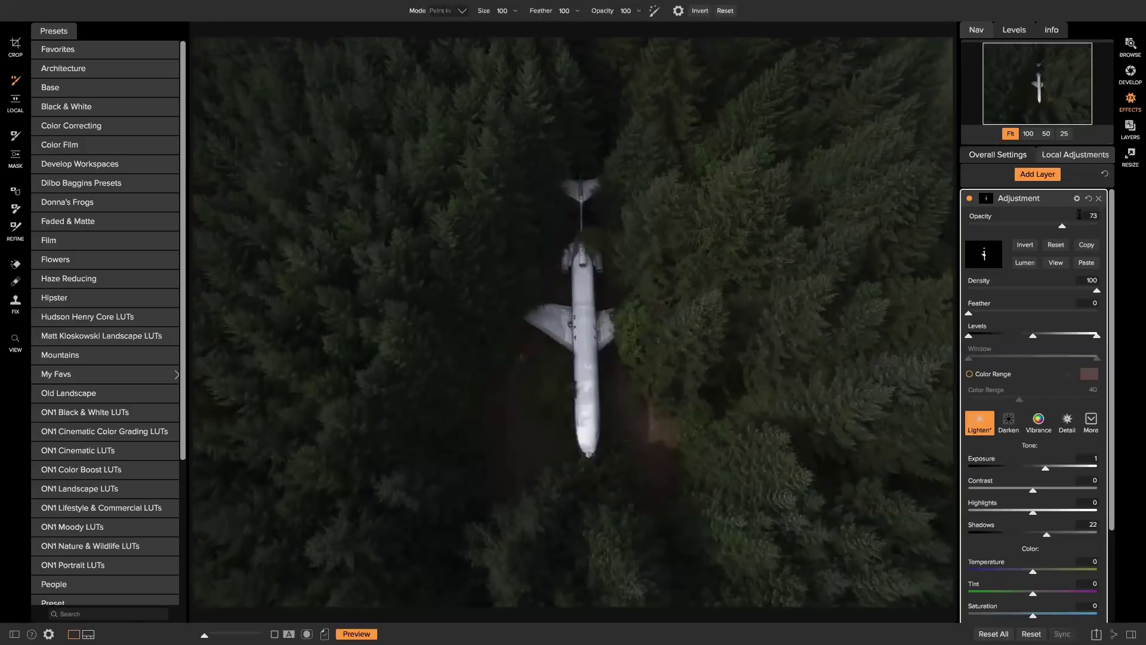
click(1038, 174)
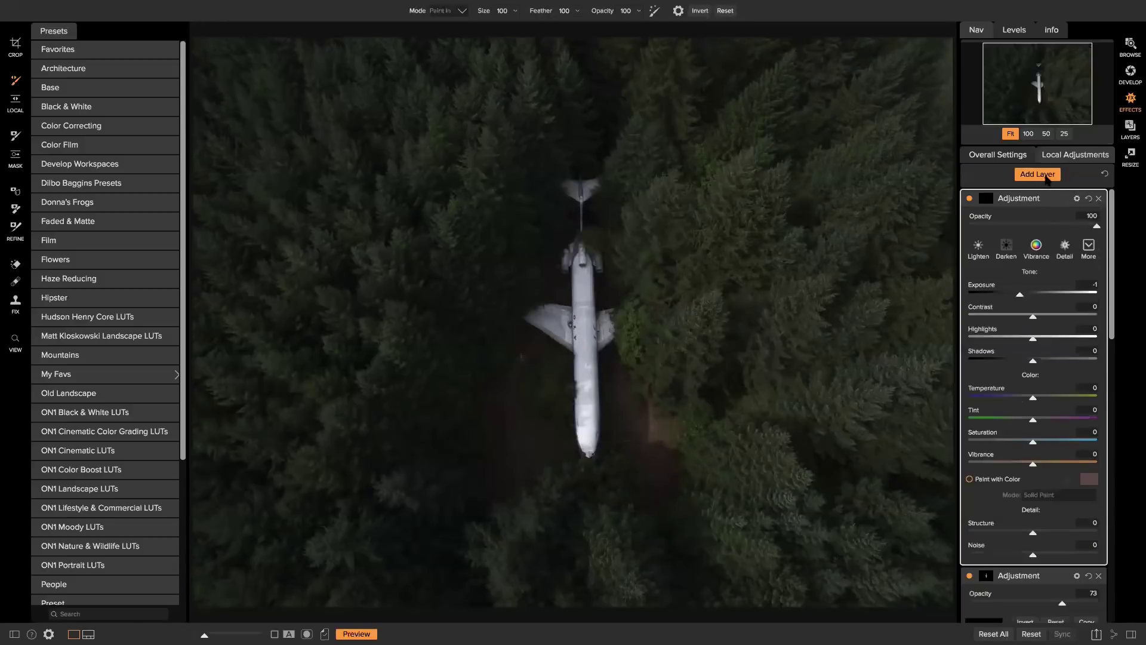
scroll(1033, 409, down, 3)
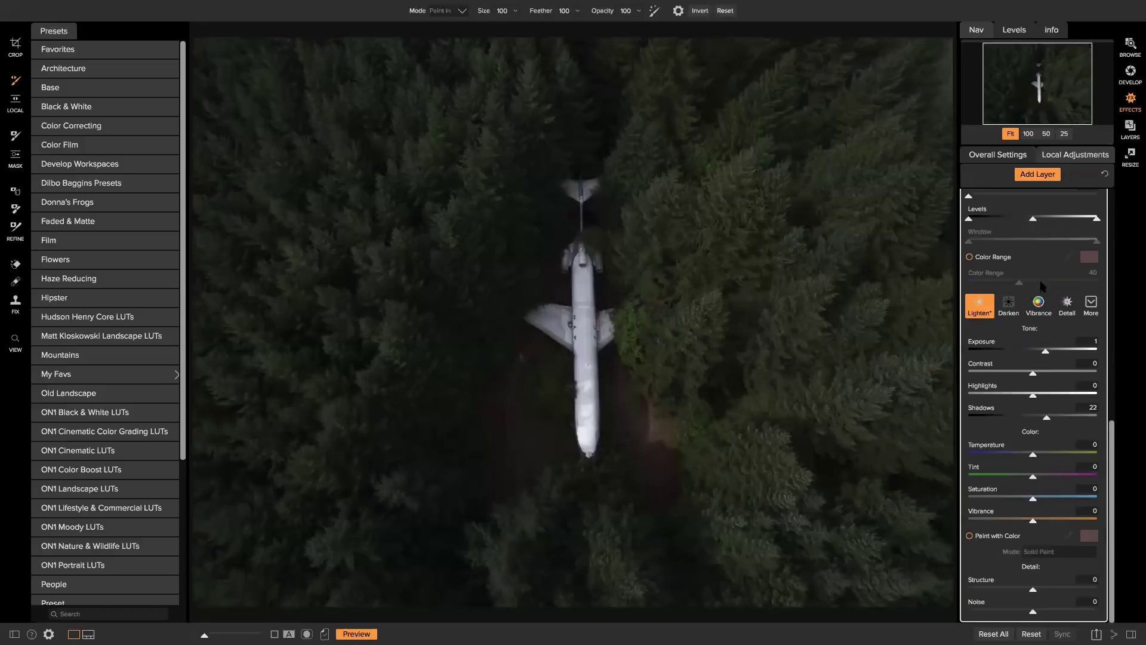
scroll(1048, 278, up, 3)
click(1056, 219)
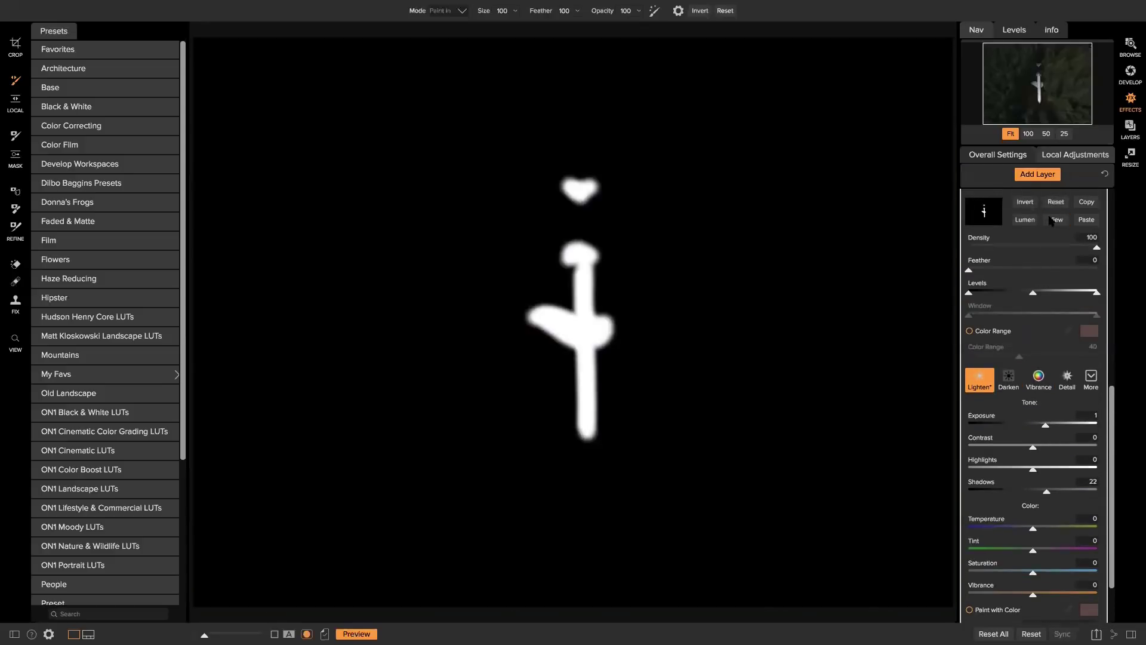
scroll(1046, 245, up, 2)
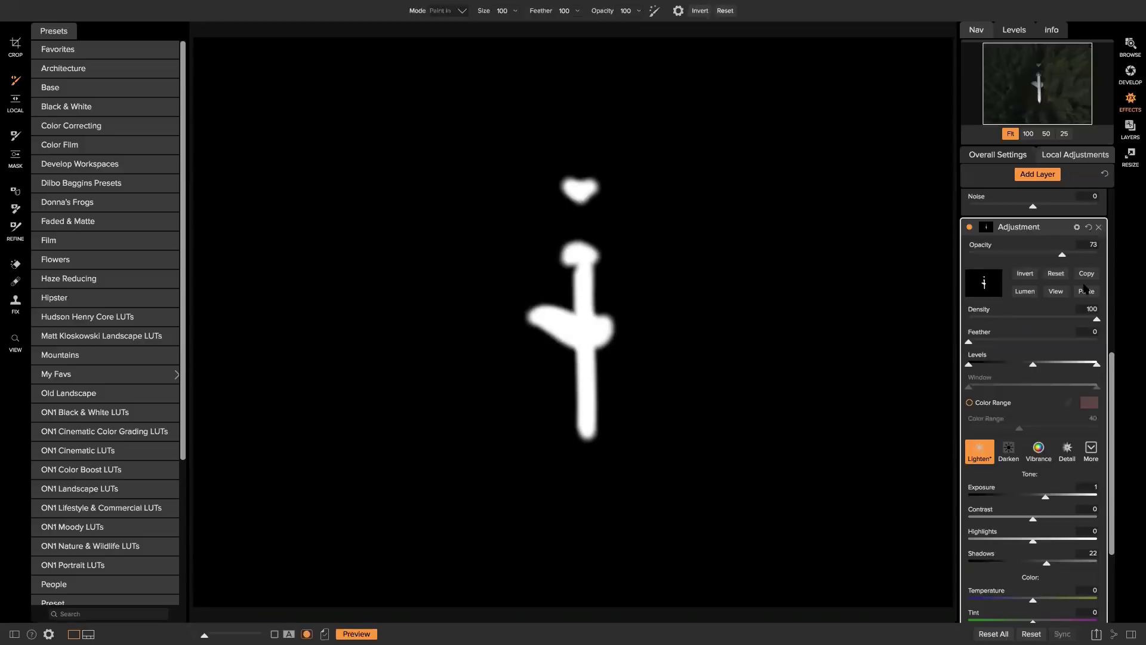
click(1056, 291)
scroll(1050, 353, up, 6)
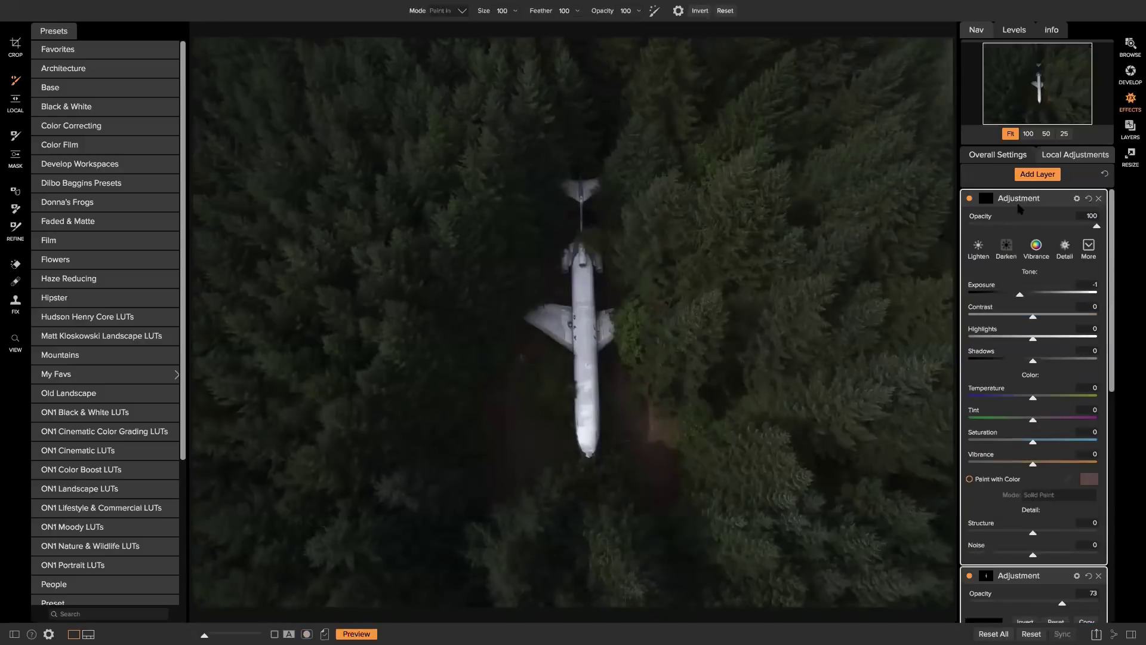
Apply the Detail style with Temperature -77 to the second layer and paste the airplane mask into it
click(1061, 247)
drag(1034, 400, 1021, 400)
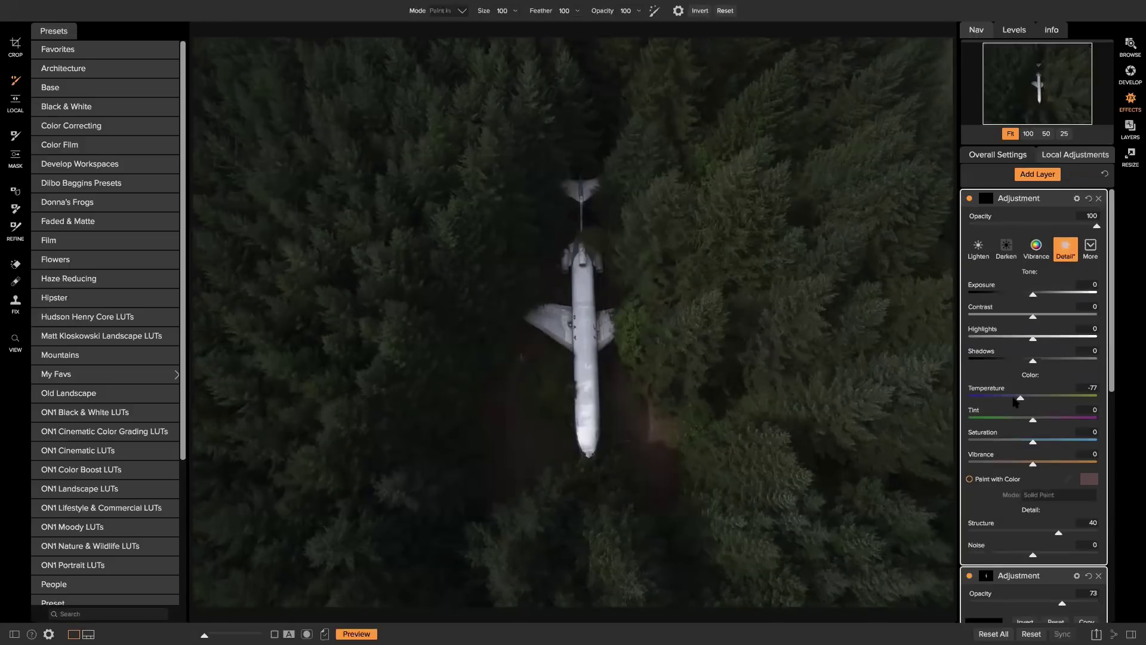
click(990, 203)
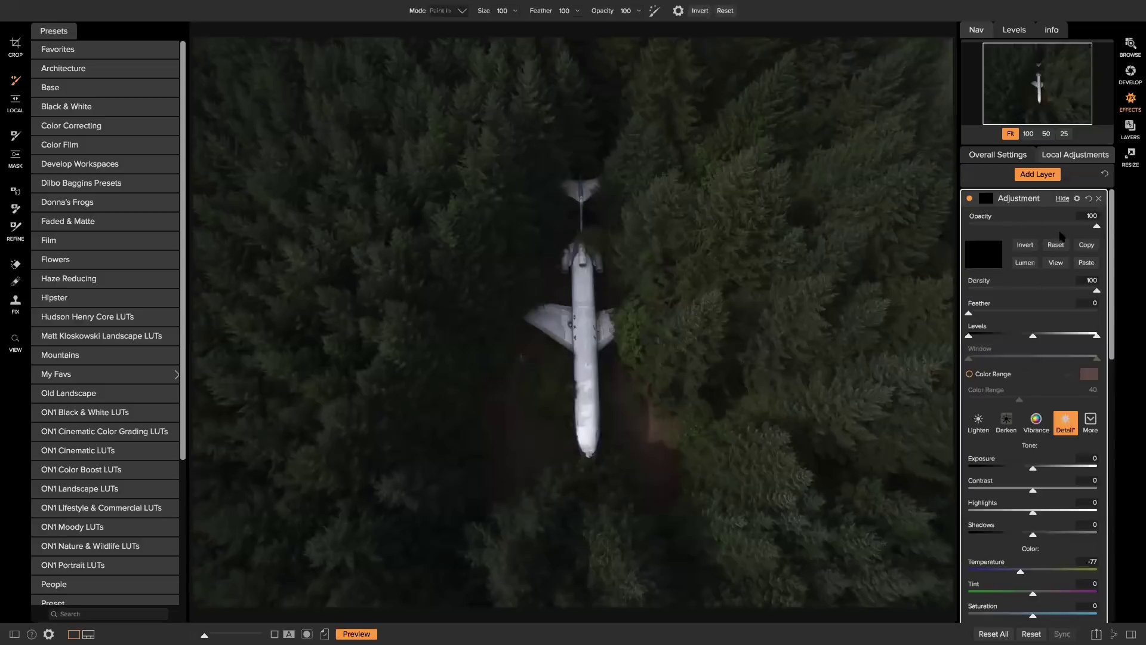
click(1085, 263)
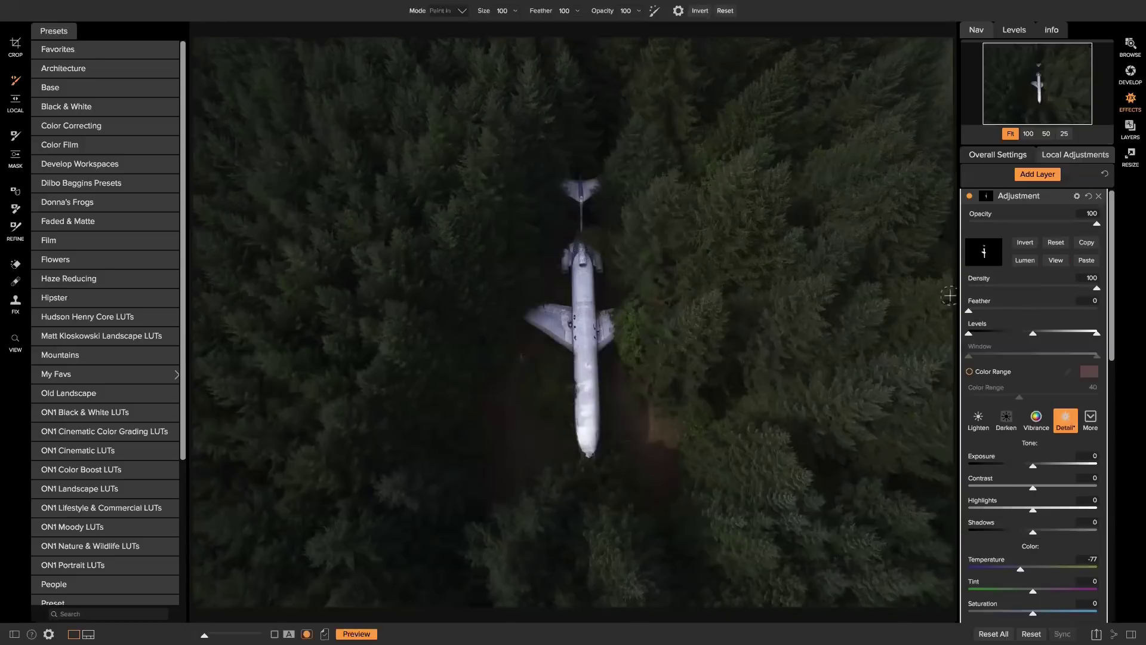
View the pasted airplane mask and delete both local adjustment layers
key(ctrl+m)
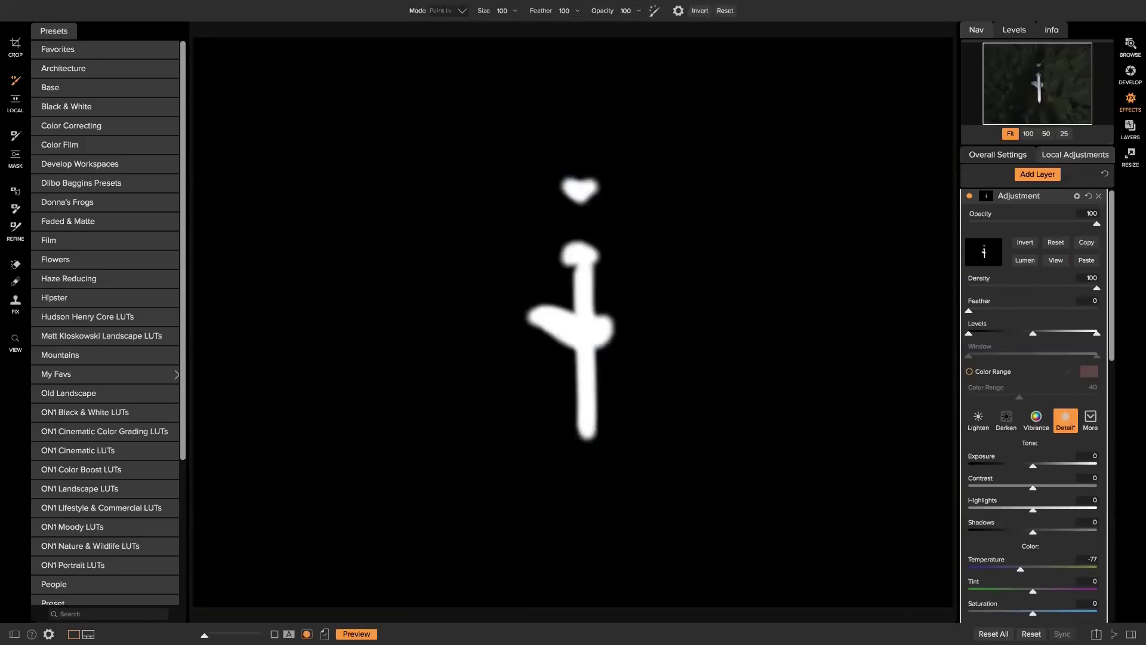
click(1056, 262)
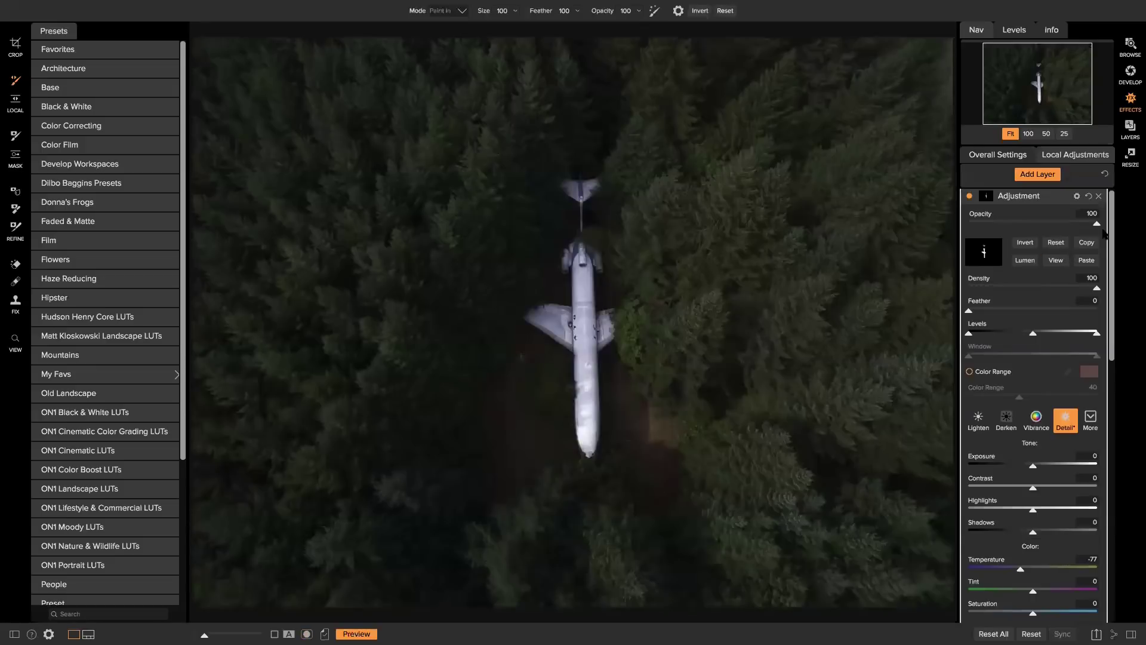
click(1100, 197)
Add a fresh Lighten local adjustment layer and set its Shadows to 16
click(1038, 173)
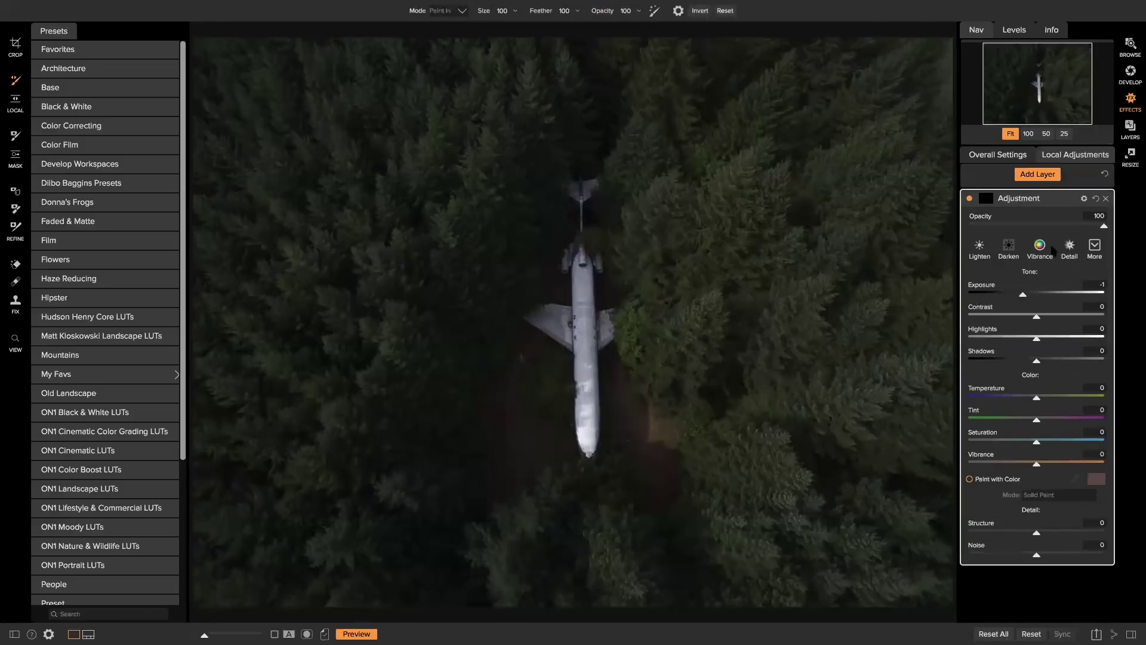
click(979, 247)
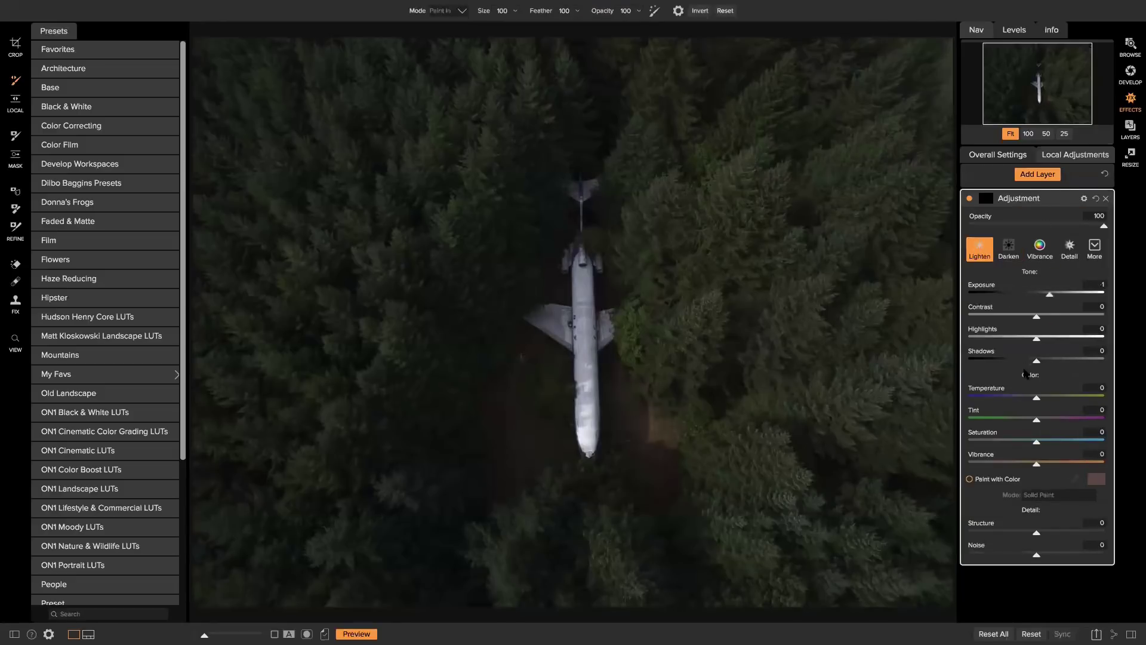
drag(1037, 361, 1048, 361)
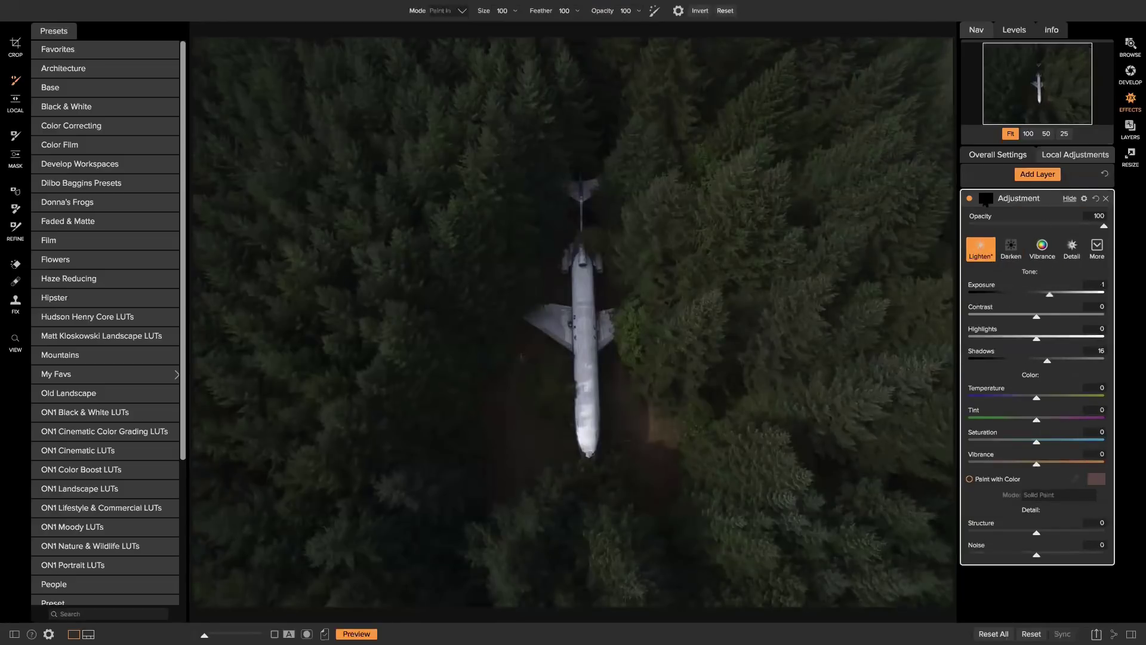
Create a luminosity mask for the Lighten adjustment and narrow its levels to isolate the bright airplane
click(1027, 263)
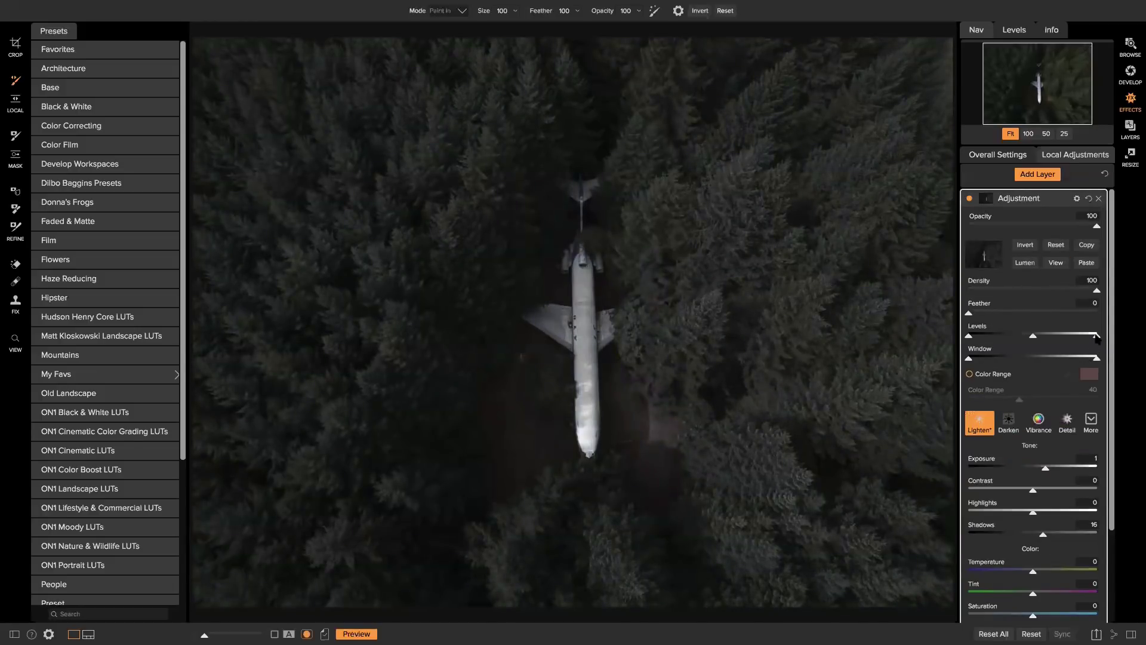
drag(1097, 337, 1069, 338)
drag(1035, 338, 1060, 342)
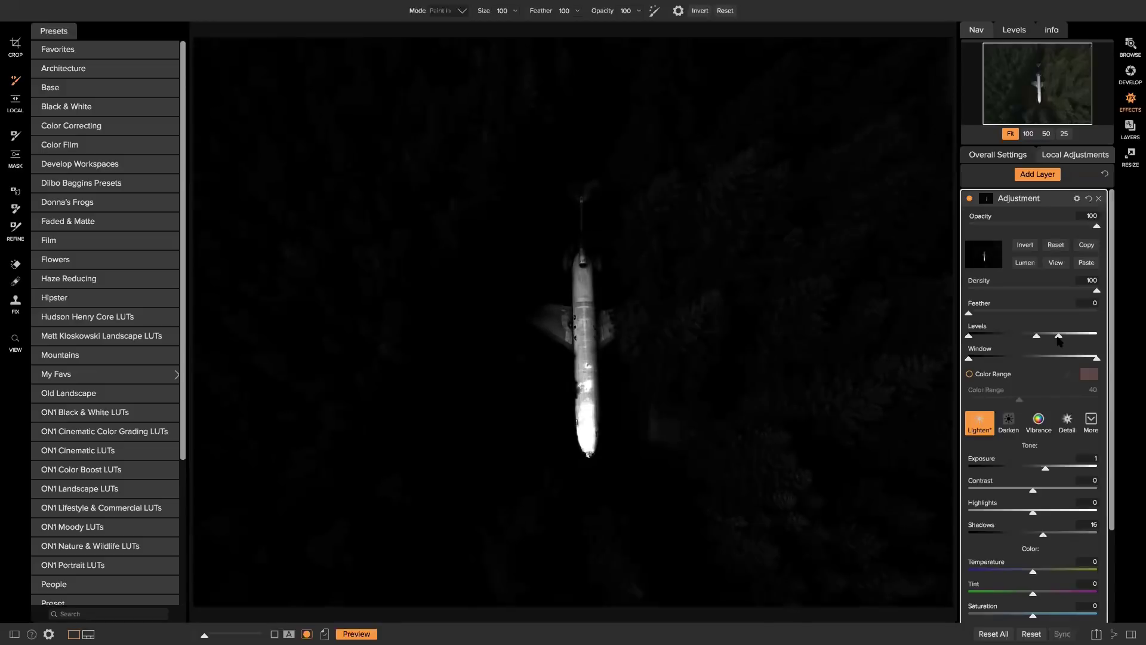
Turn off the mask view and raise the Lighten adjustment's Shadows and Contrast
click(1060, 263)
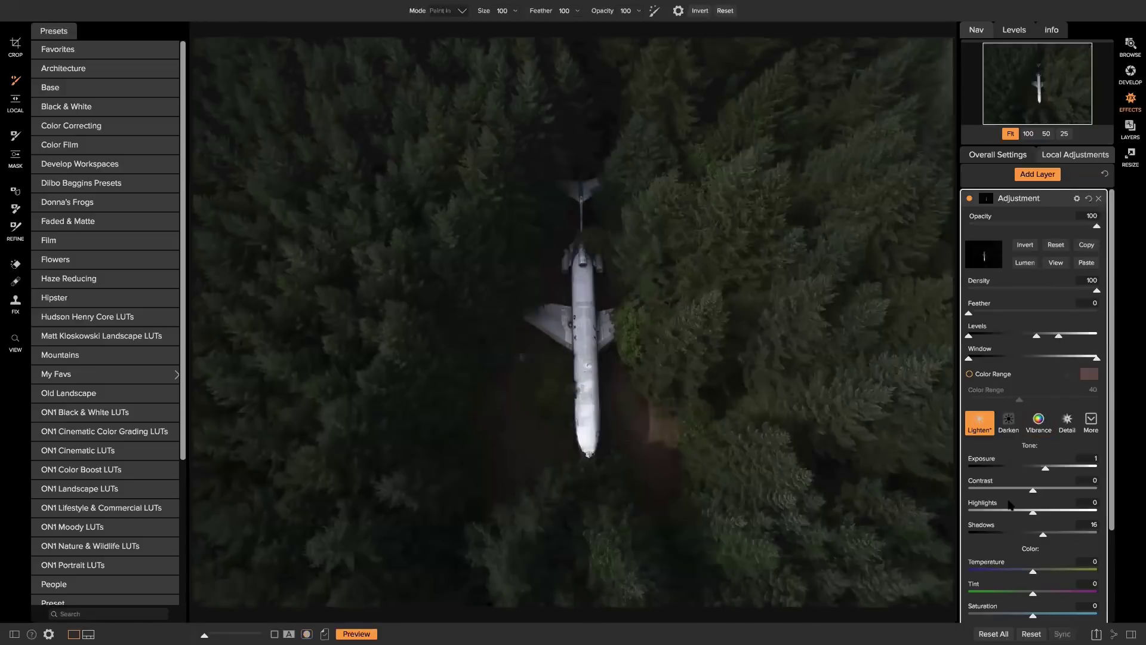
drag(1044, 532, 1058, 535)
drag(1034, 491, 1041, 491)
Add a Detail adjustment with Saturation 26 and Temperature -107, paste the luminosity mask into it, and view the mask
click(1039, 174)
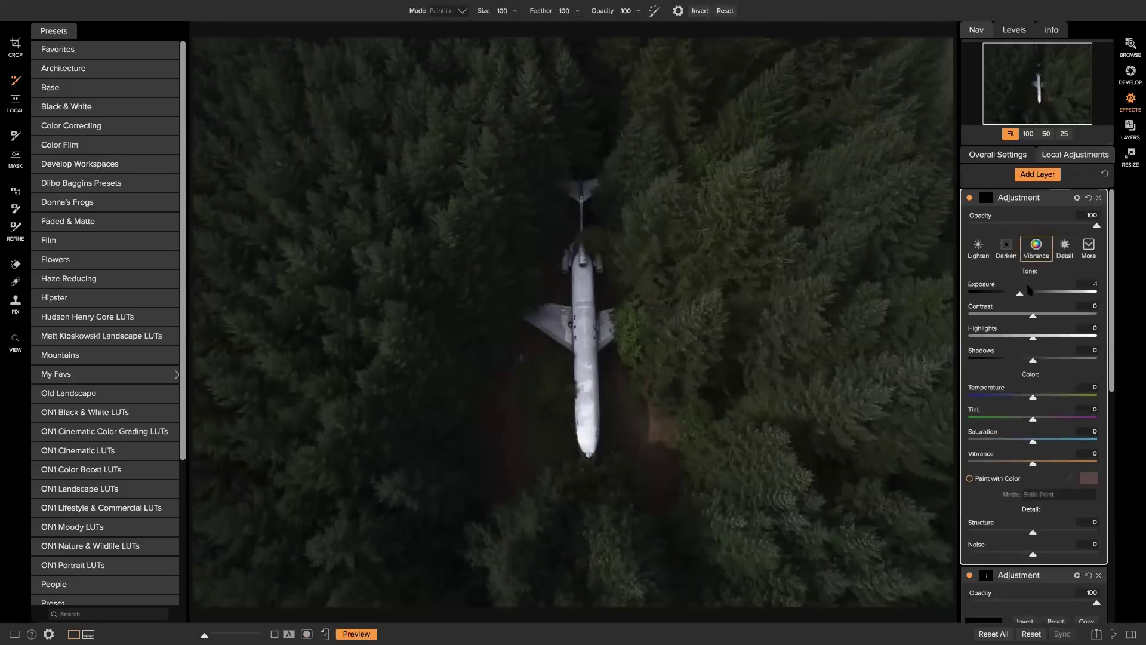
click(1065, 246)
drag(1033, 441, 1049, 441)
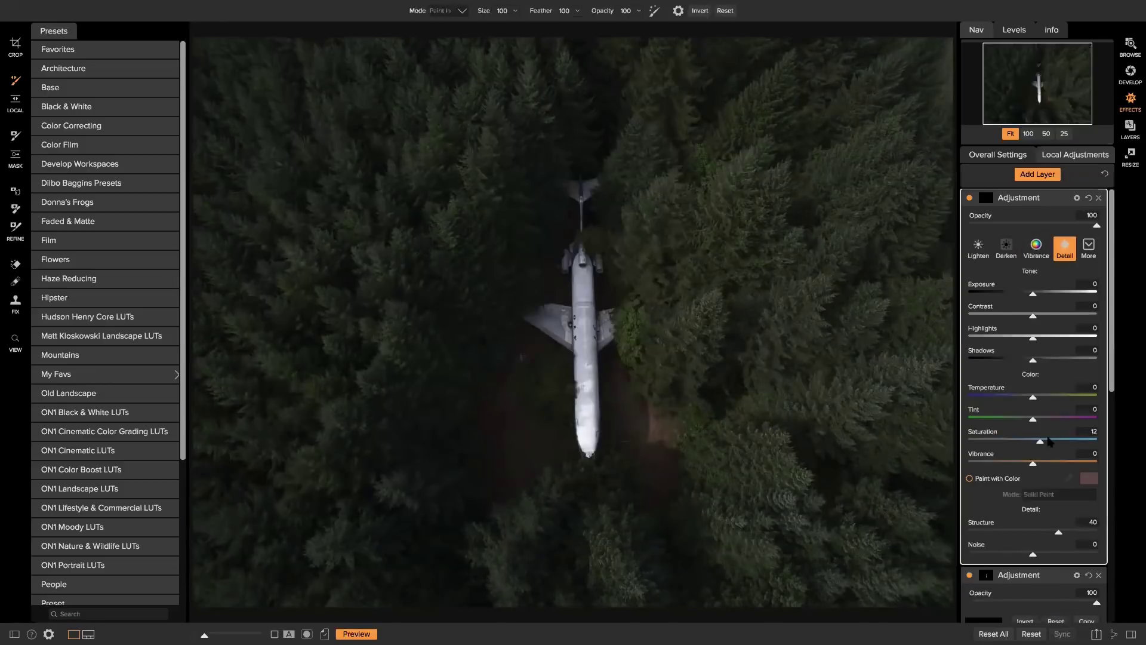
drag(1029, 398, 1015, 398)
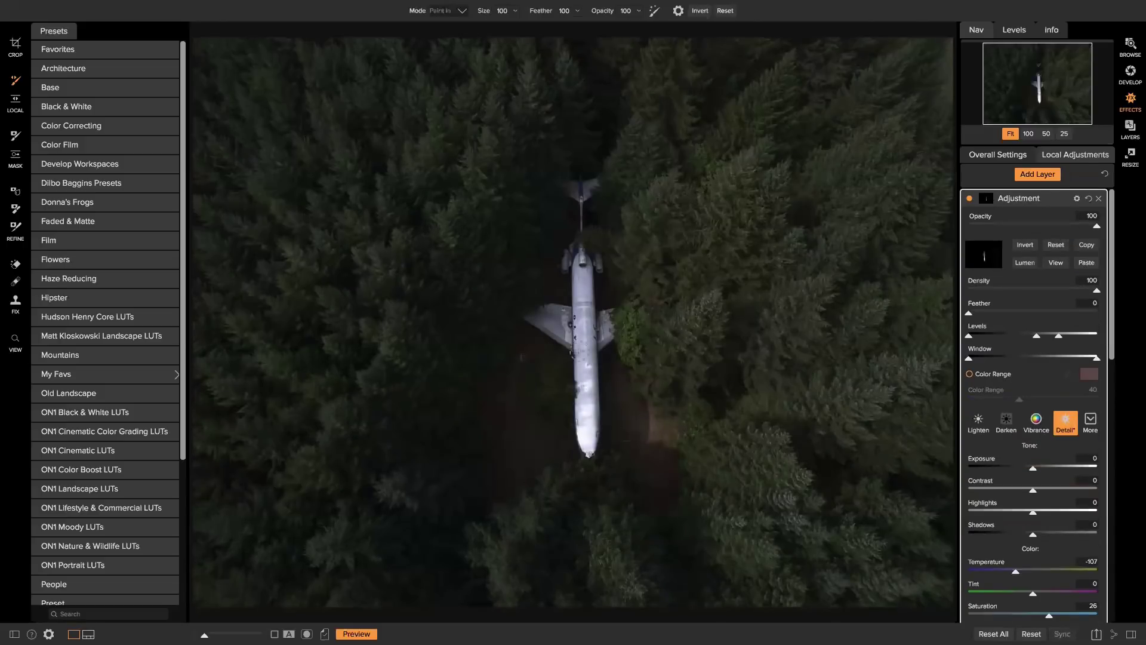
click(1055, 262)
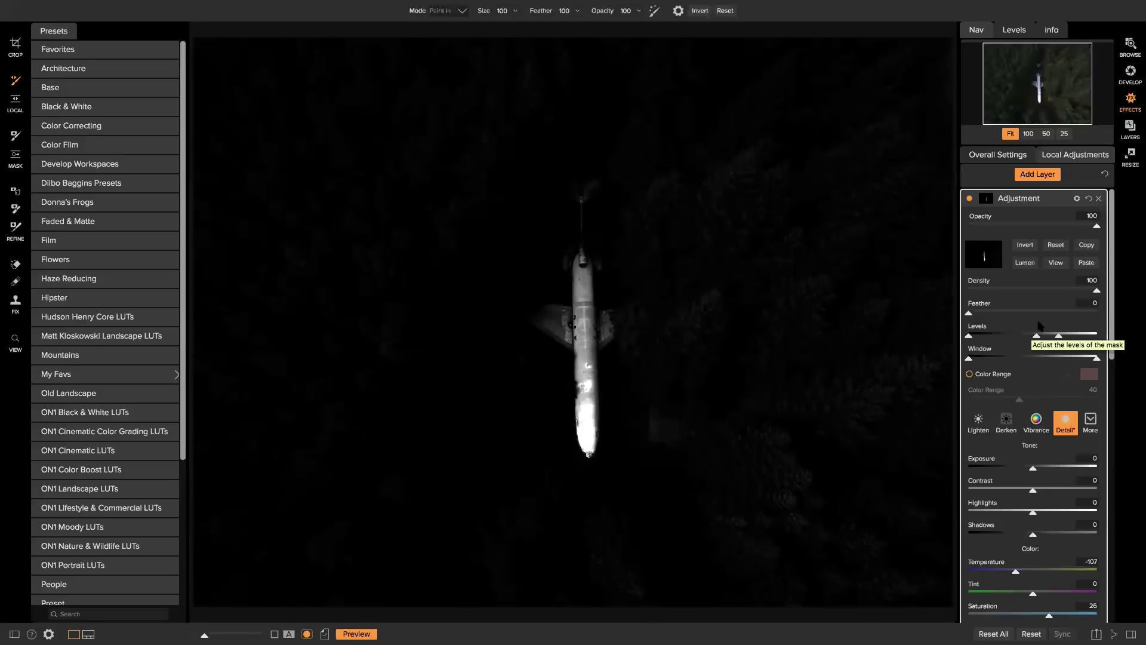
Begin adding a filter to the whole airplane photo in Overall Settings
click(996, 157)
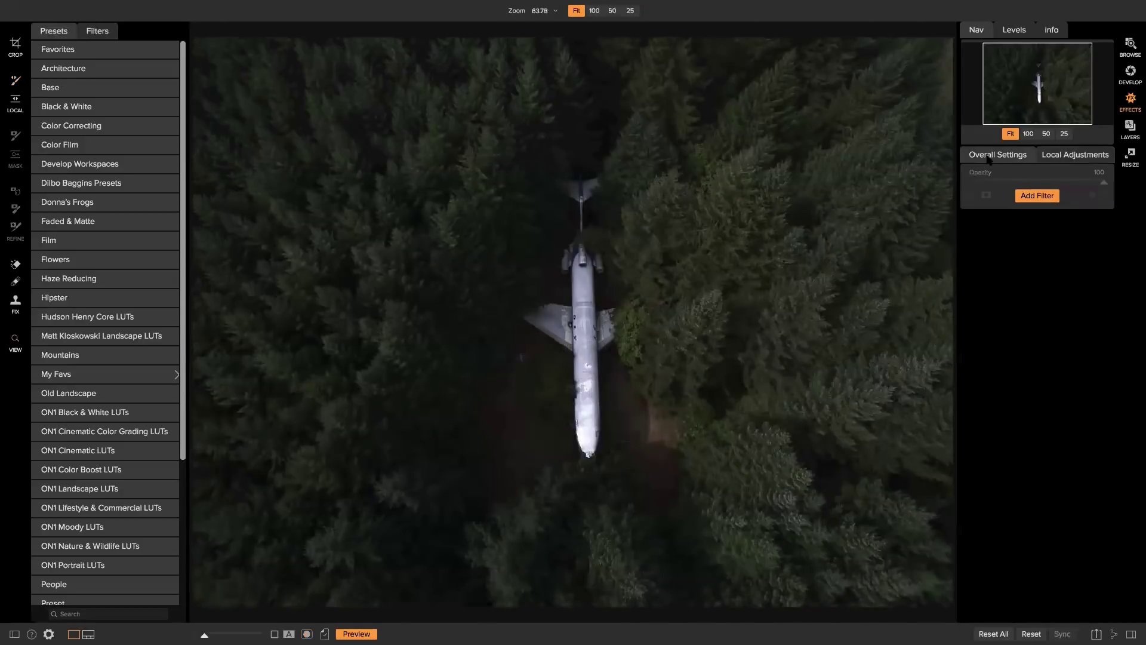
click(1035, 199)
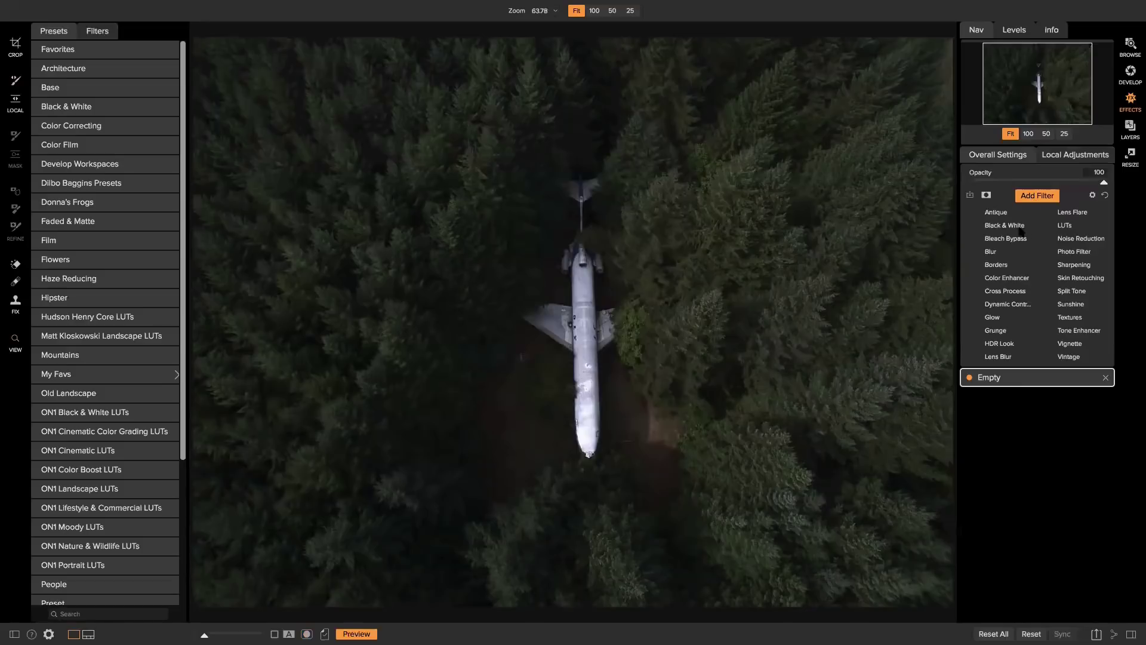